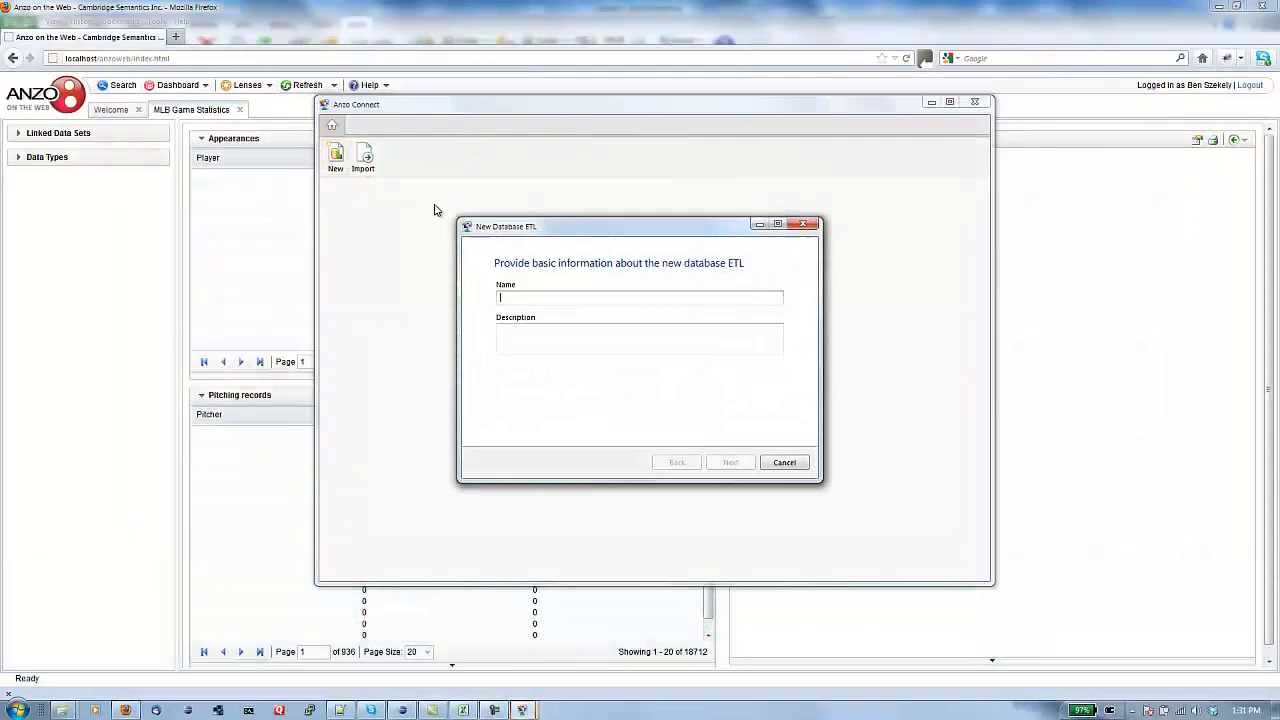
- Name the new ETL 'MLB Stats Database', correcting the typo
text(MLB )
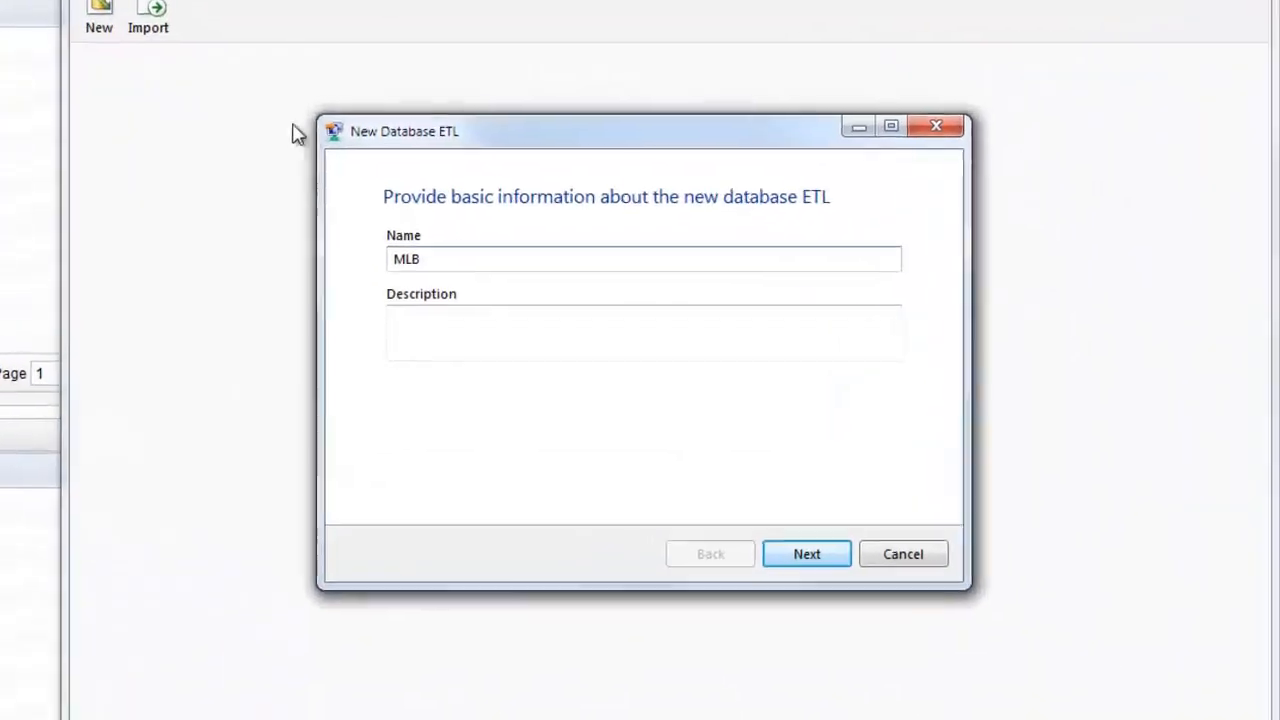
text(Stati)
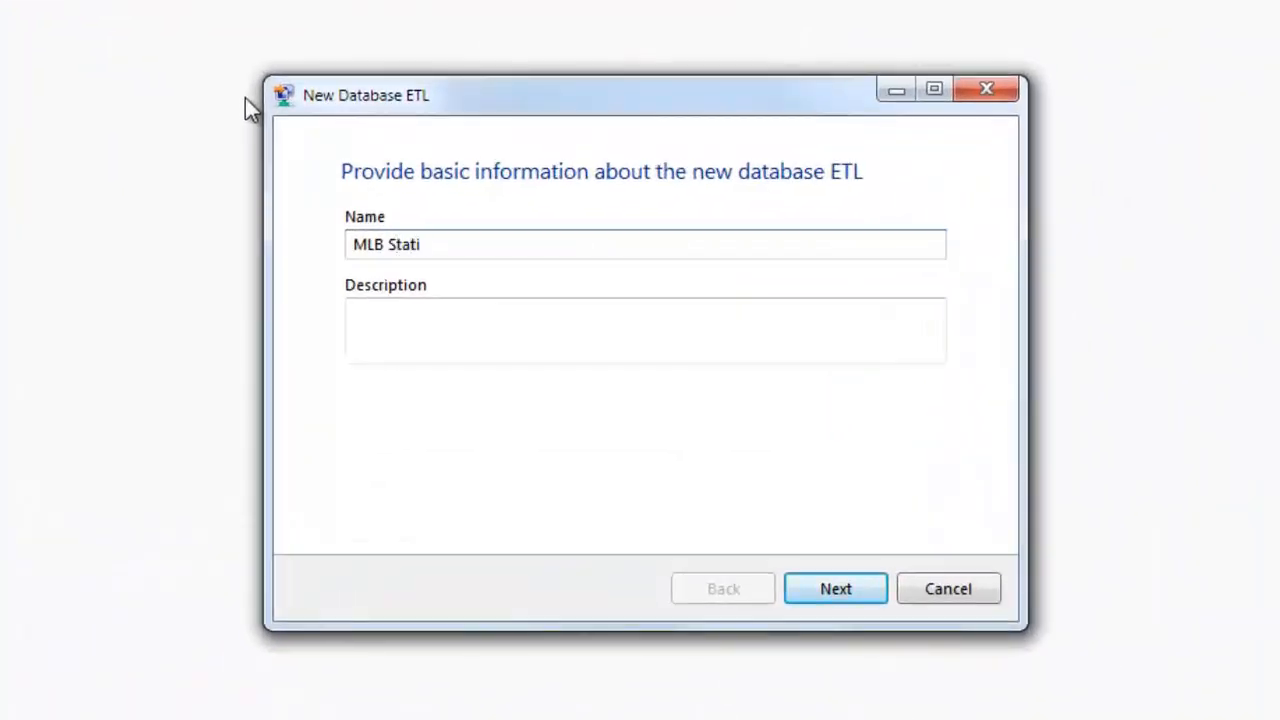
text( Databse)
key(BackSpace)
key(BackSpace)
text(ase)
click(830, 592)
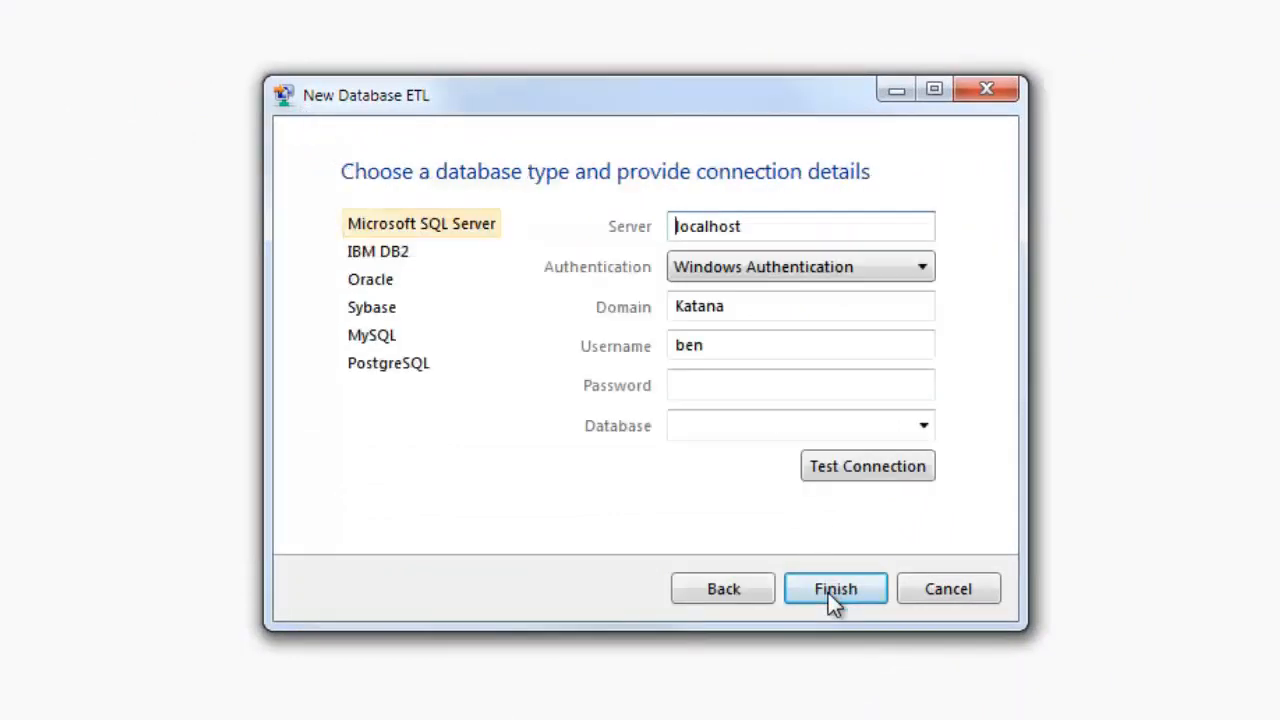
- Connect it to Oracle with the database username and password, and pass the connection test
click(372, 285)
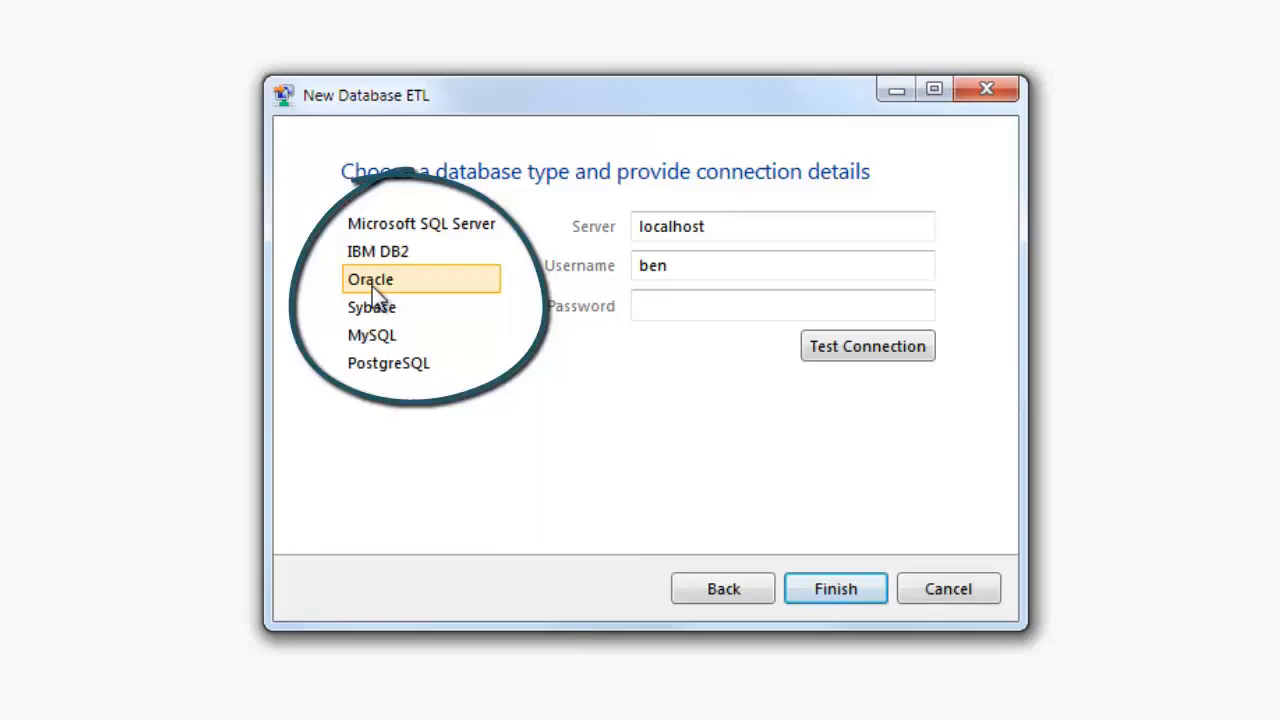
double_click(674, 270)
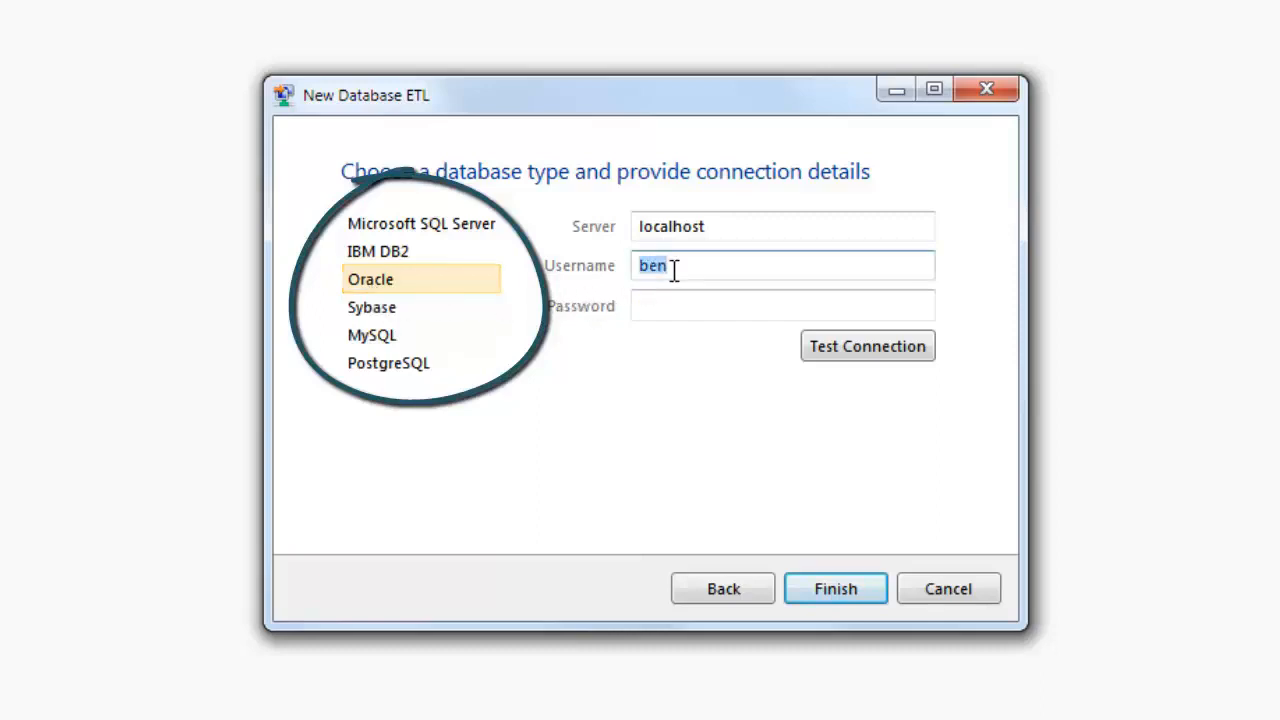
text(mlb)
key(Tab)
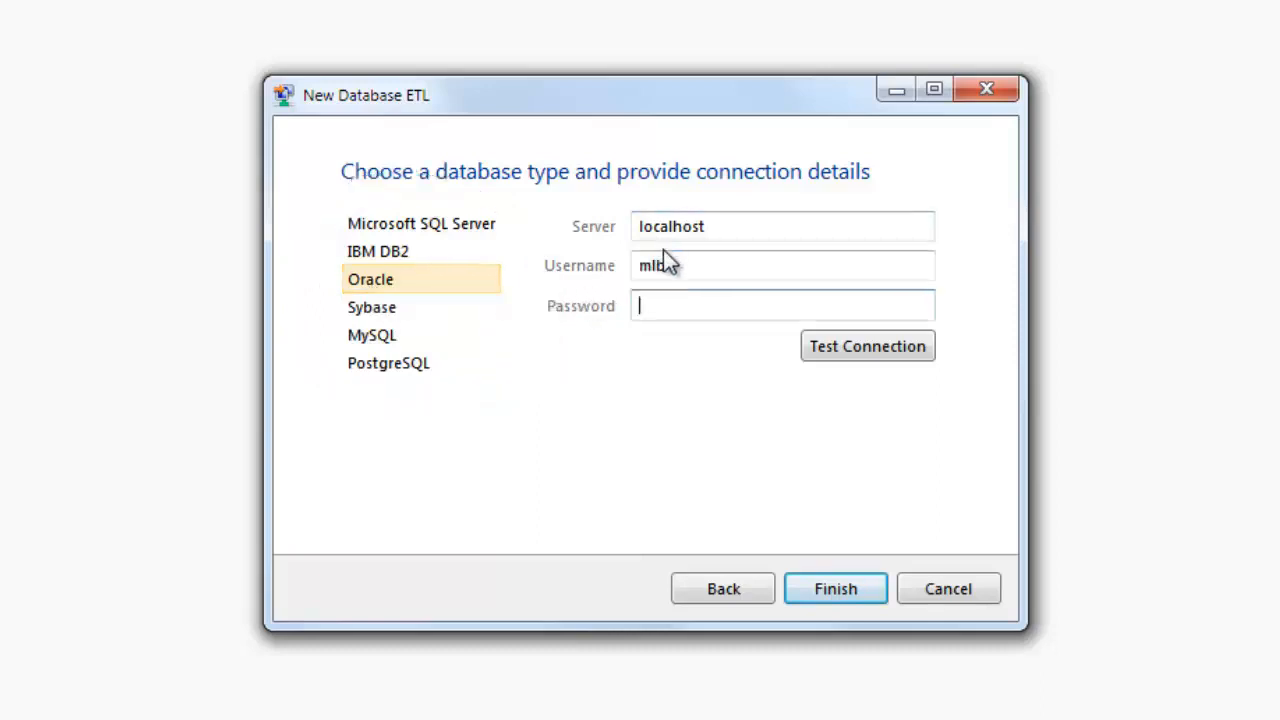
click(848, 344)
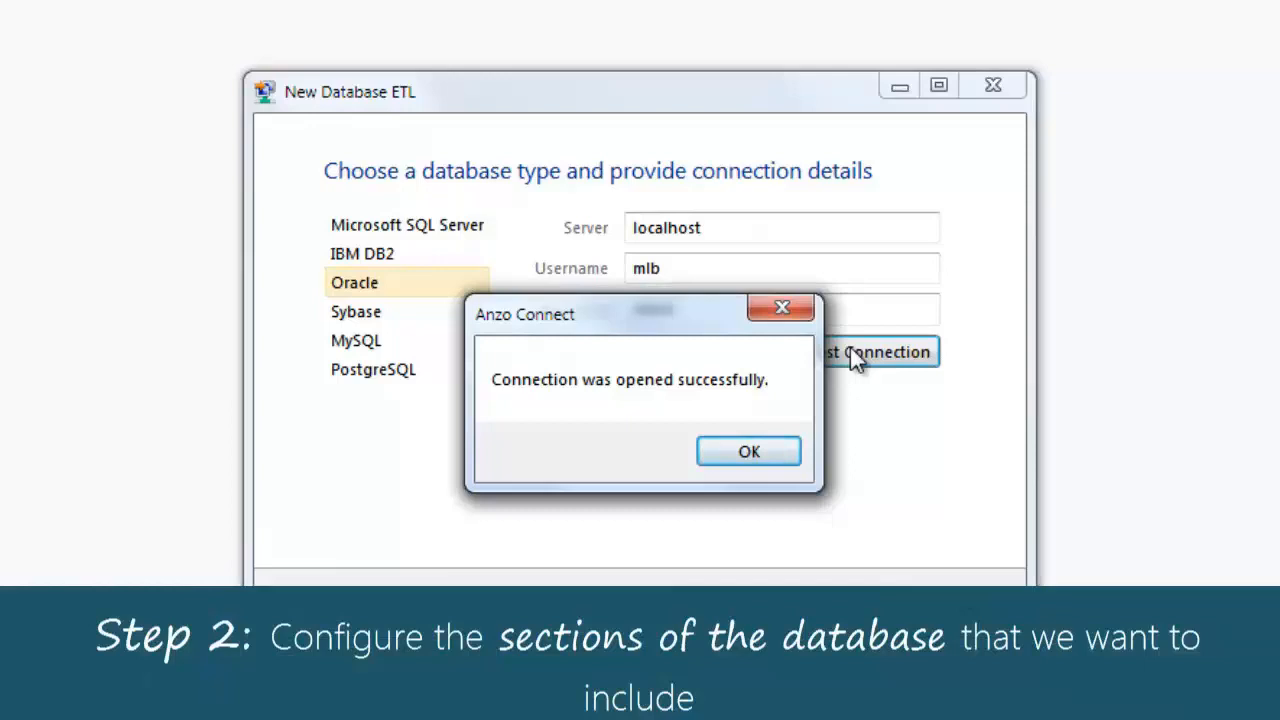
click(745, 447)
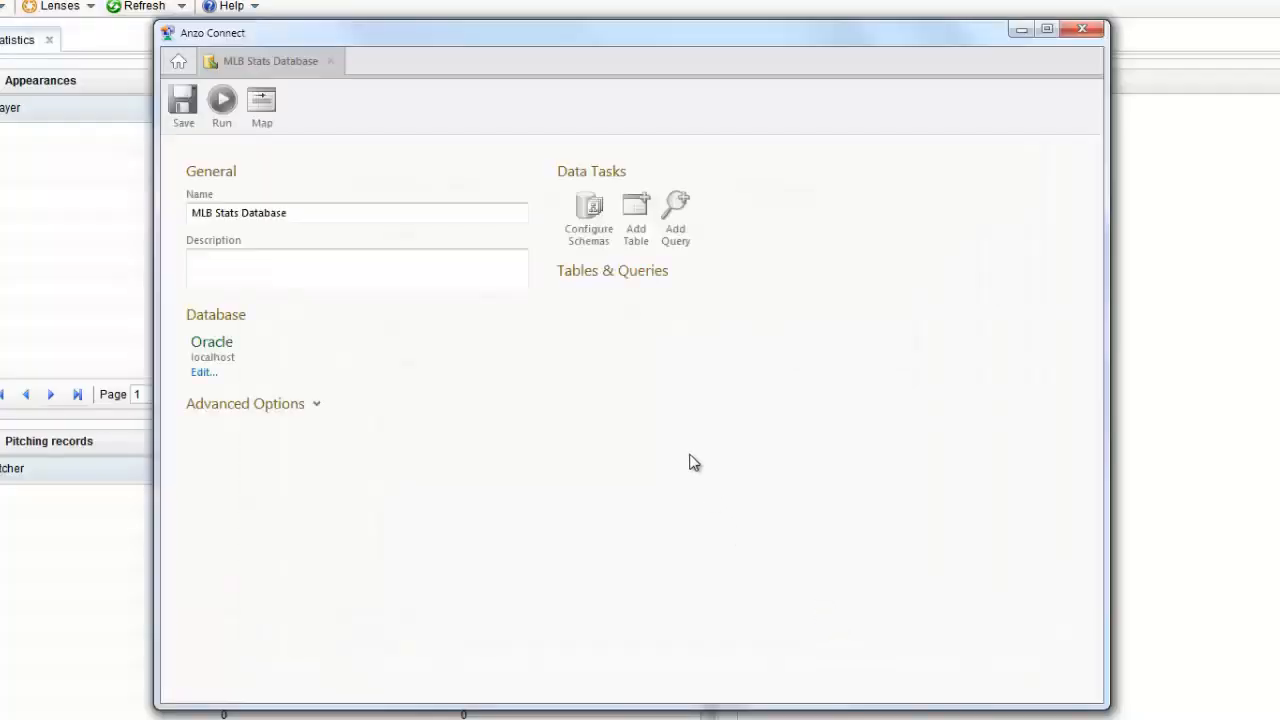
- Tick the MLB schema in Configure Schemas and apply the update
click(591, 238)
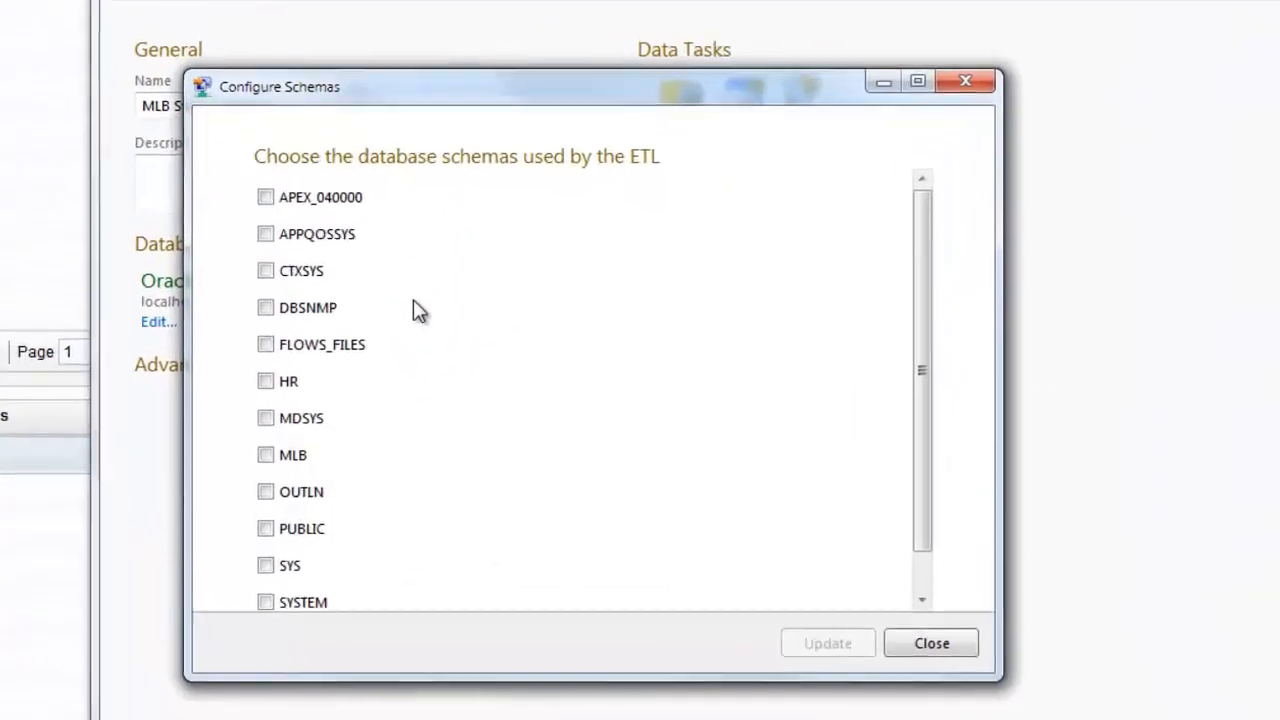
scroll(375, 297, down, 1)
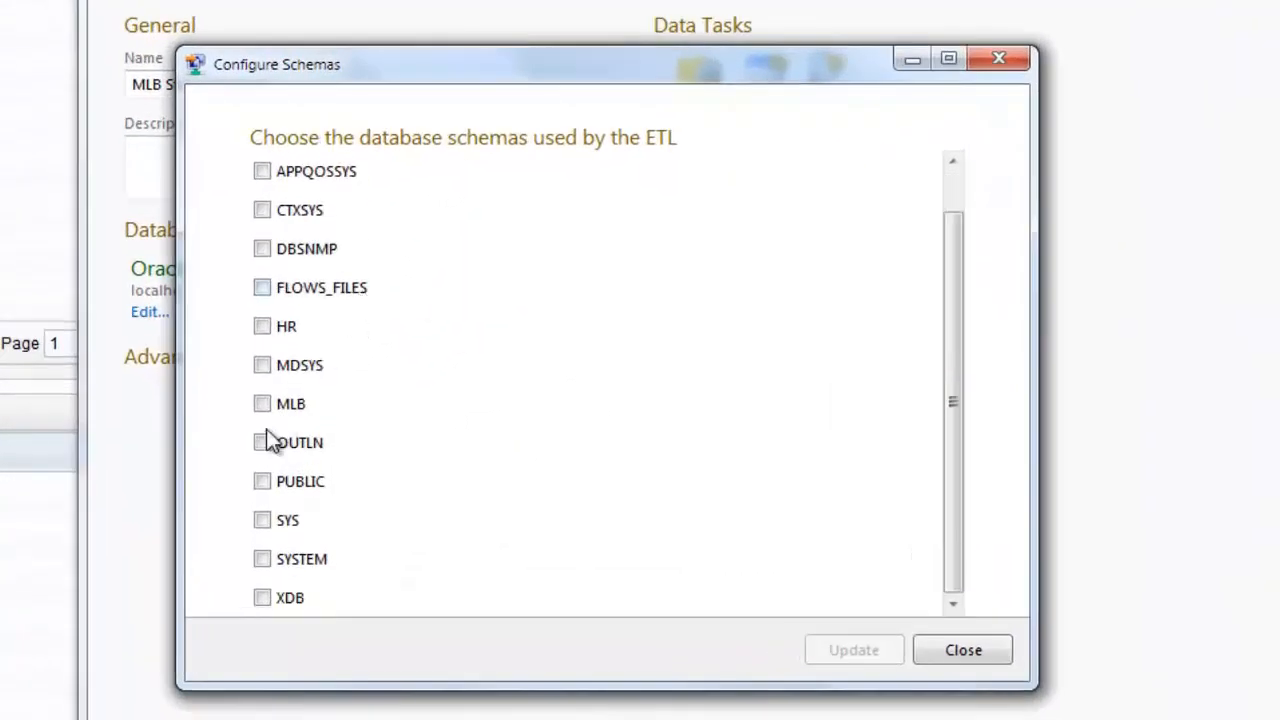
click(262, 404)
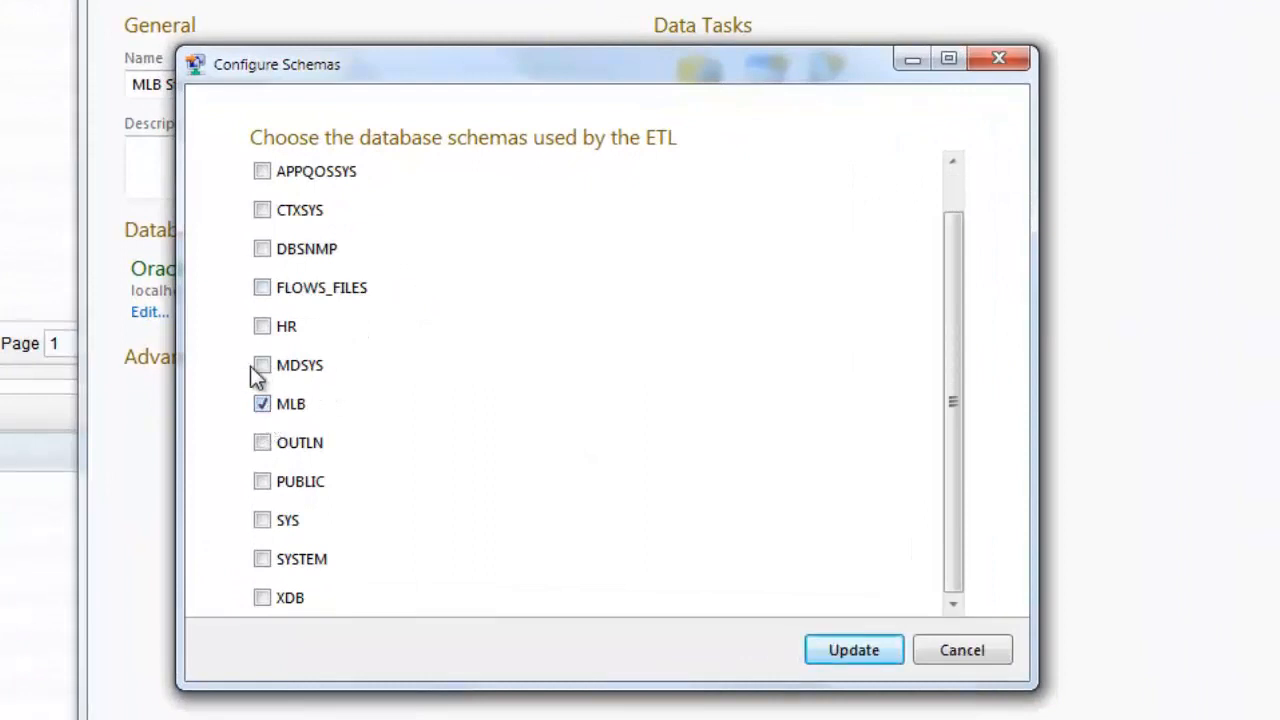
click(856, 650)
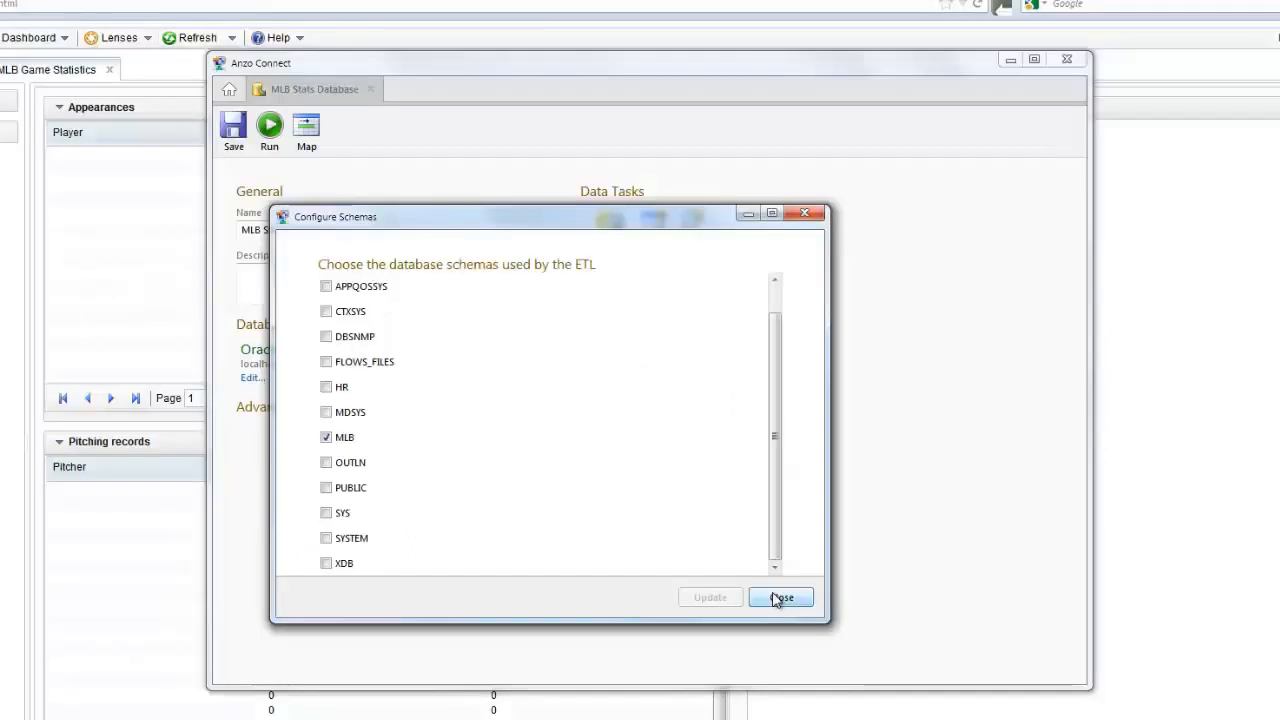
click(780, 598)
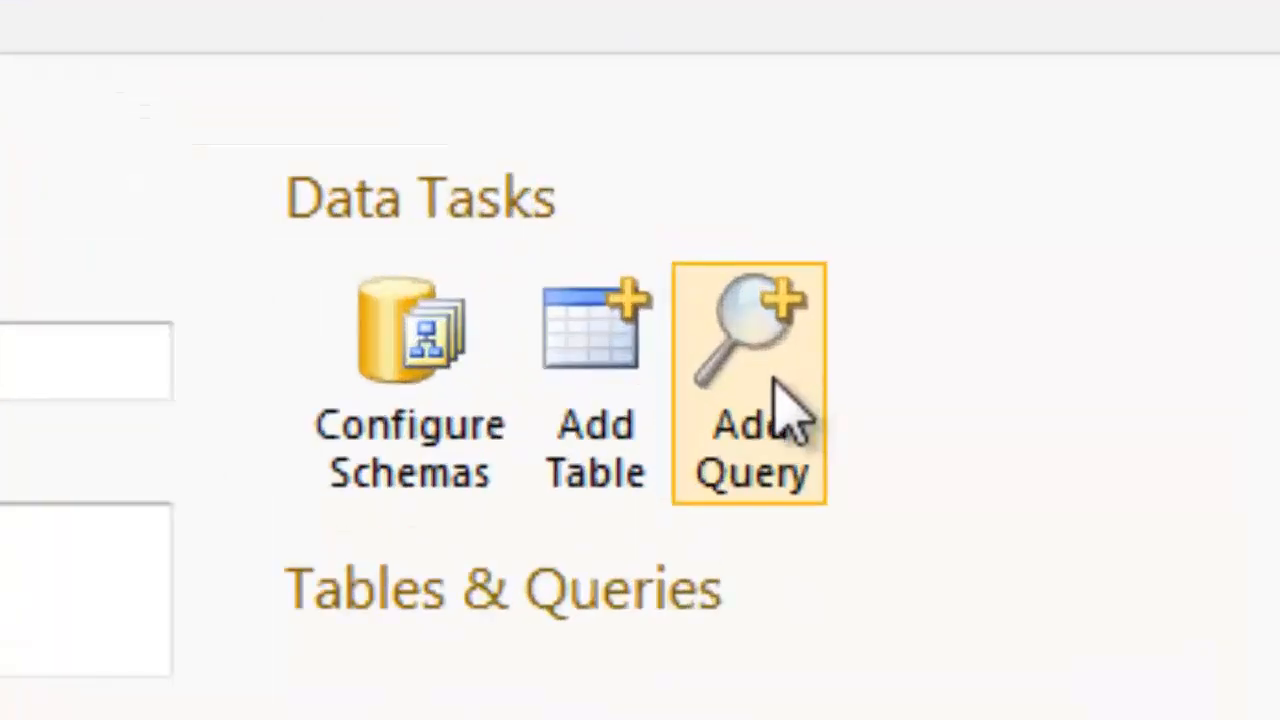
- Add a query on MLB.GAMES and begin the filter WHERE GAMES.HOME_TEAM='NYA
click(790, 410)
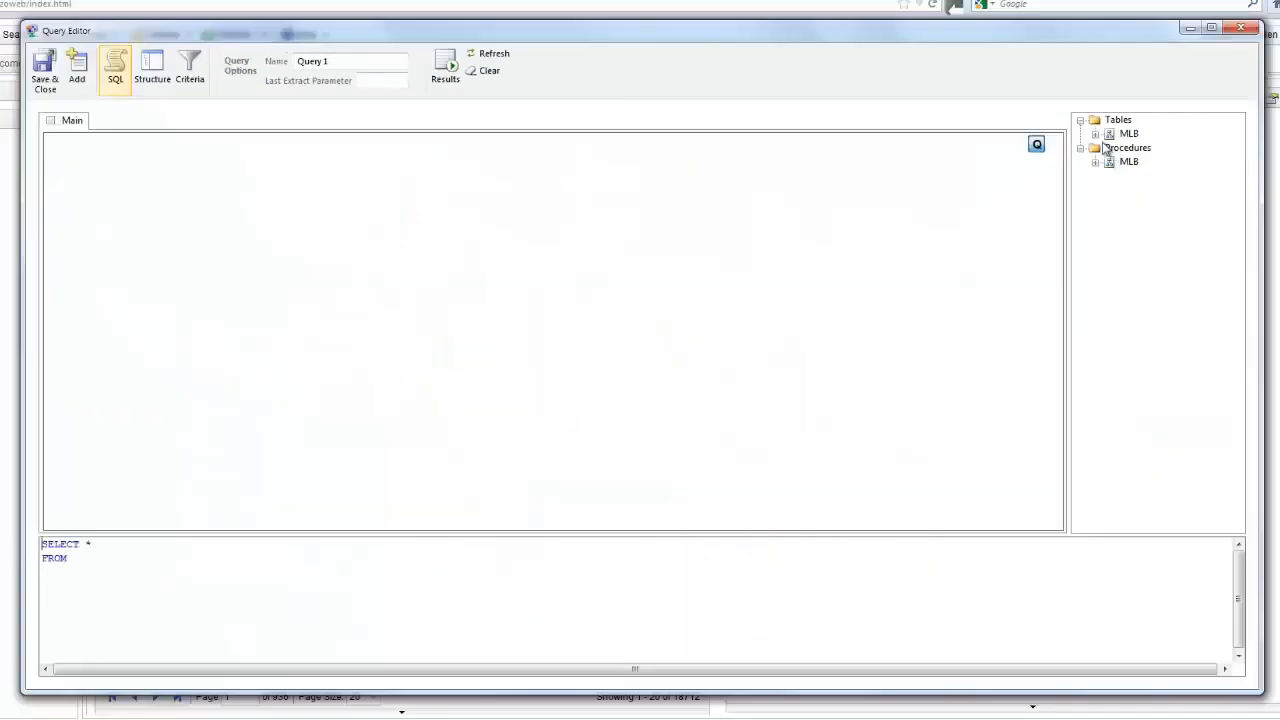
double_click(1108, 134)
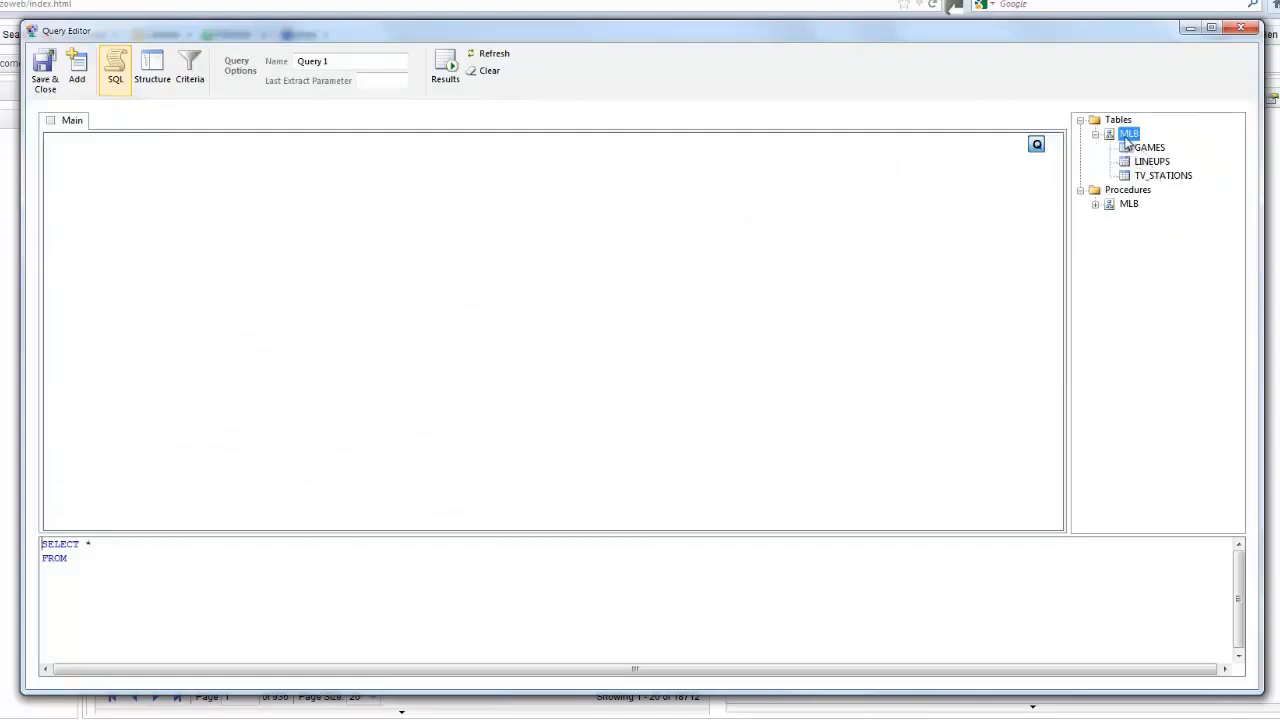
mouse_move(1150, 148)
mouse_down()
mouse_move(845, 107)
mouse_move(80, 232)
mouse_move(266, 171)
mouse_move(229, 159)
mouse_up()
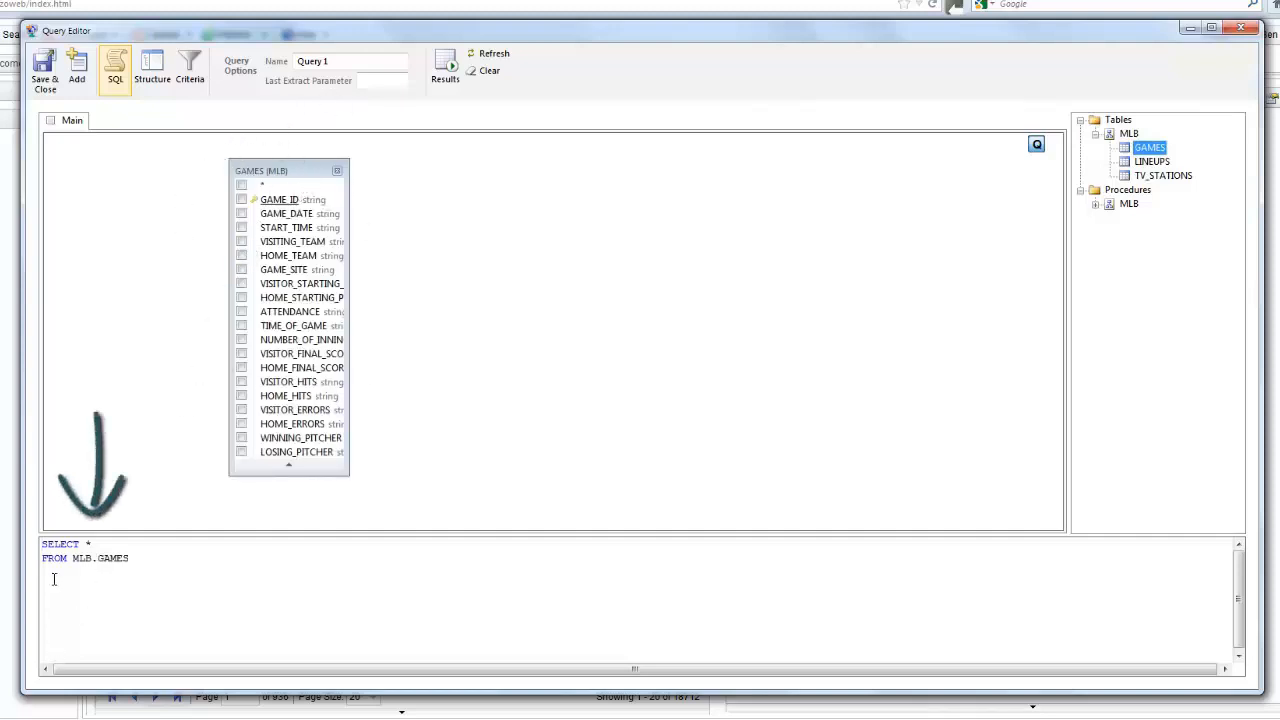
click(222, 563)
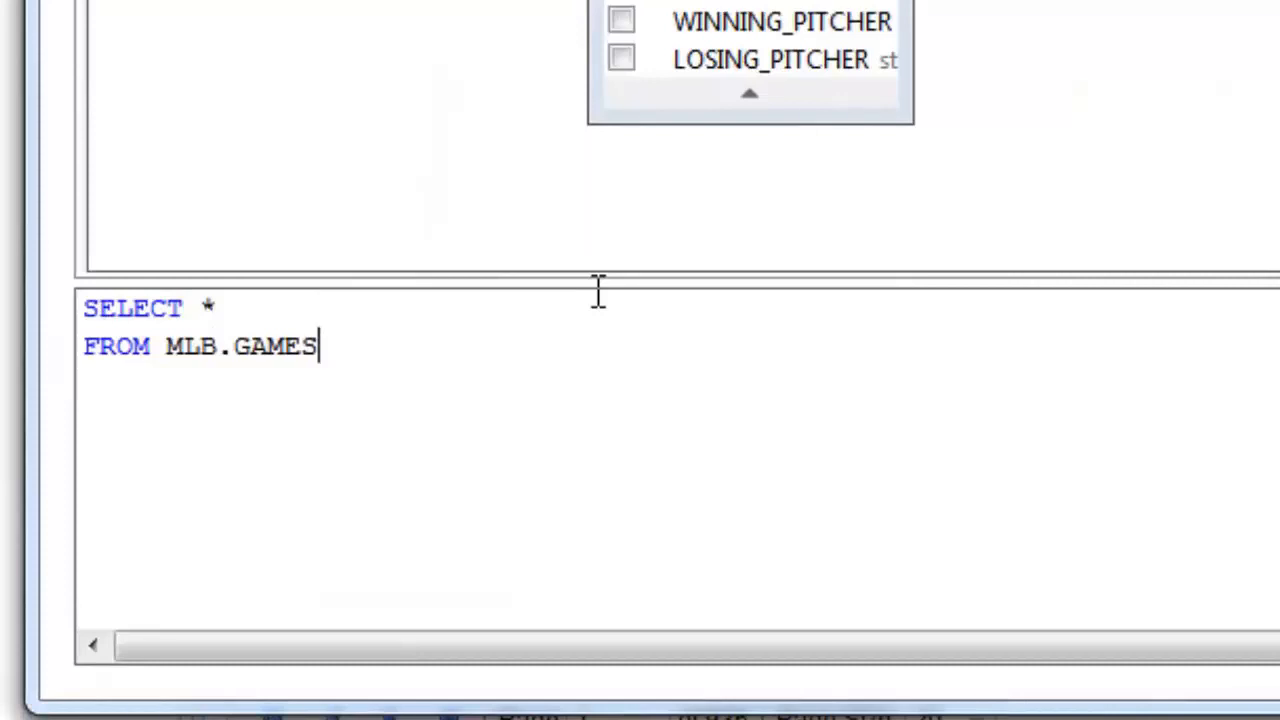
text(WHERE G)
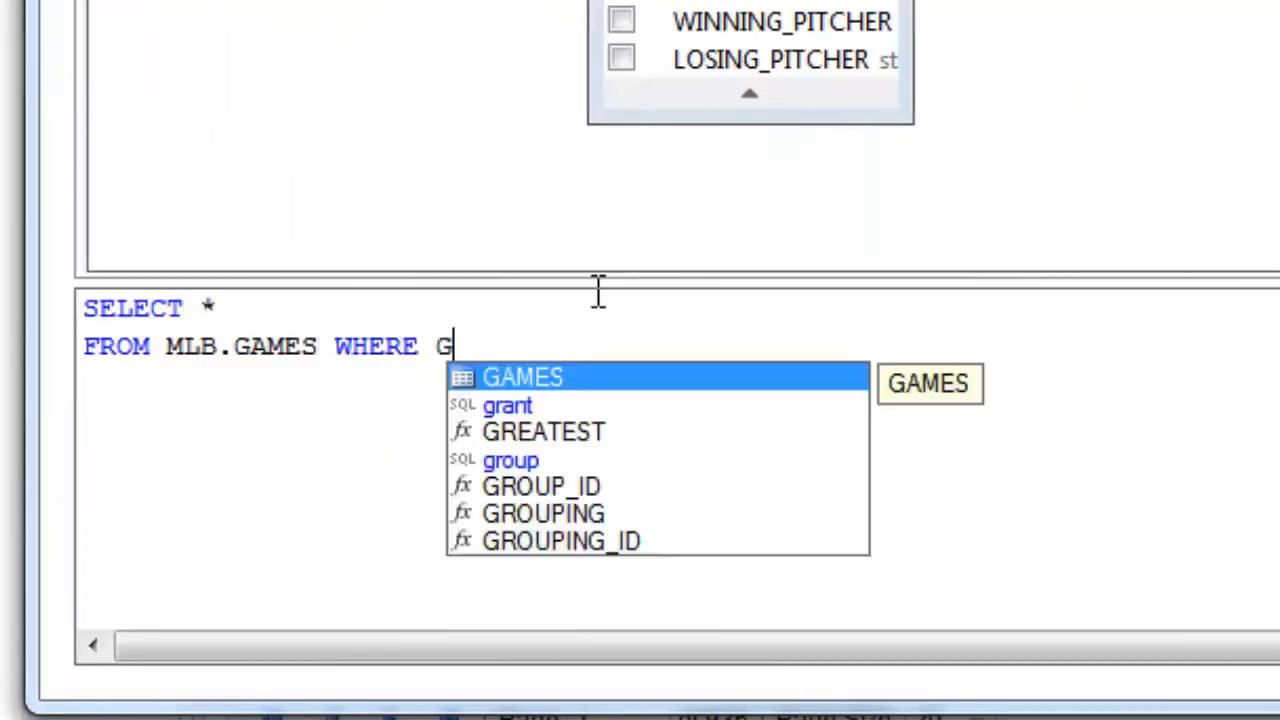
text(AMES.HO)
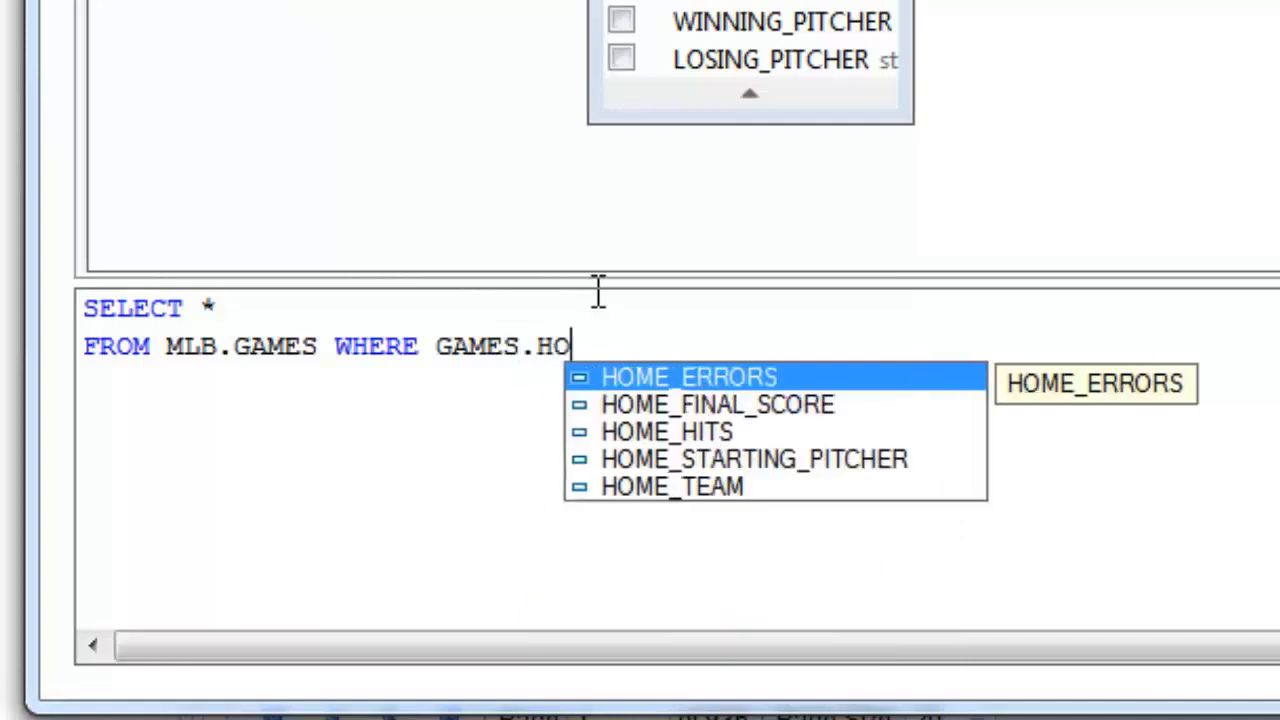
key(Down)
key(Down)
key(Down)
key(Down)
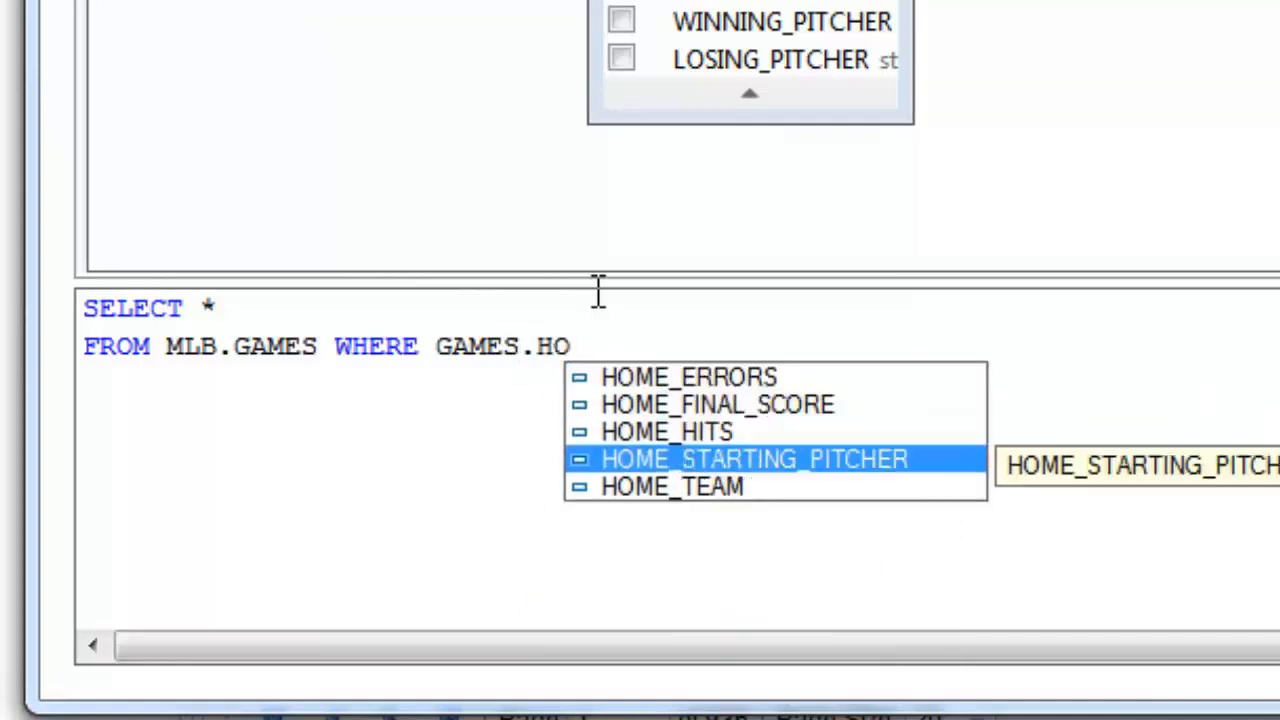
key(Return)
text(=)
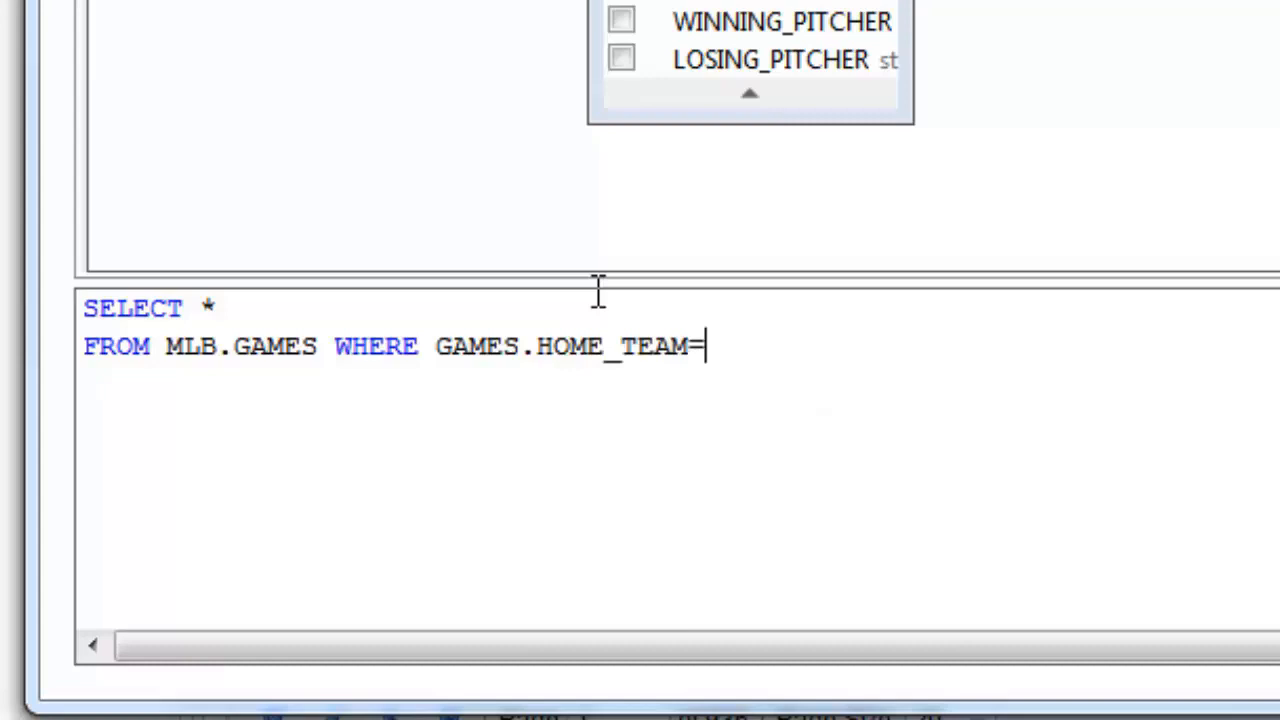
text('NYA)
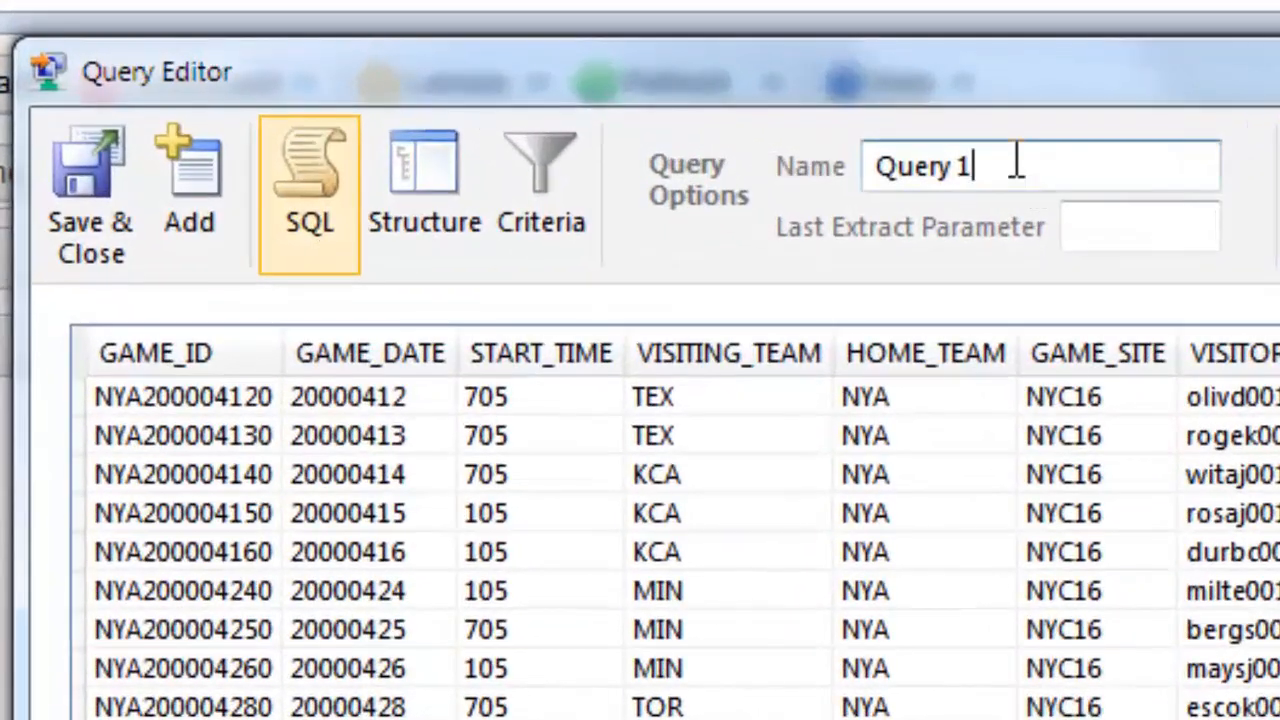
- Rename the query to 'Games' and save it
drag(1027, 157, 628, 130)
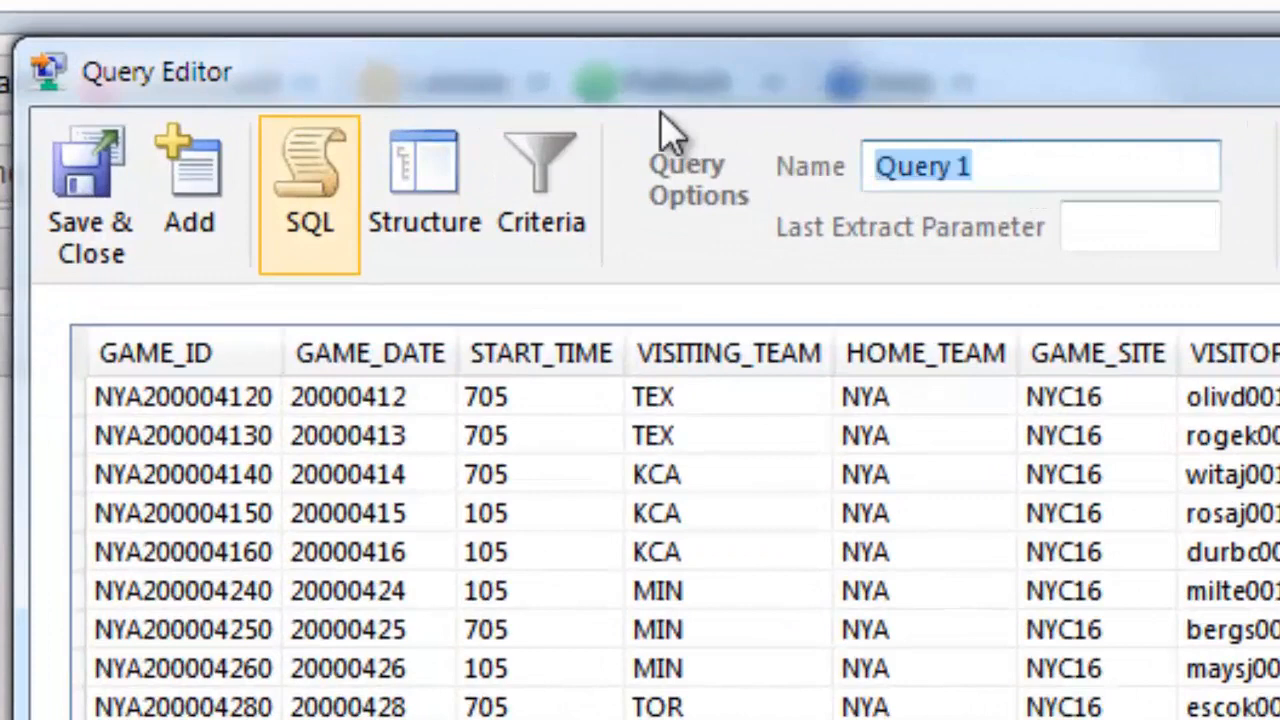
text(Games Query)
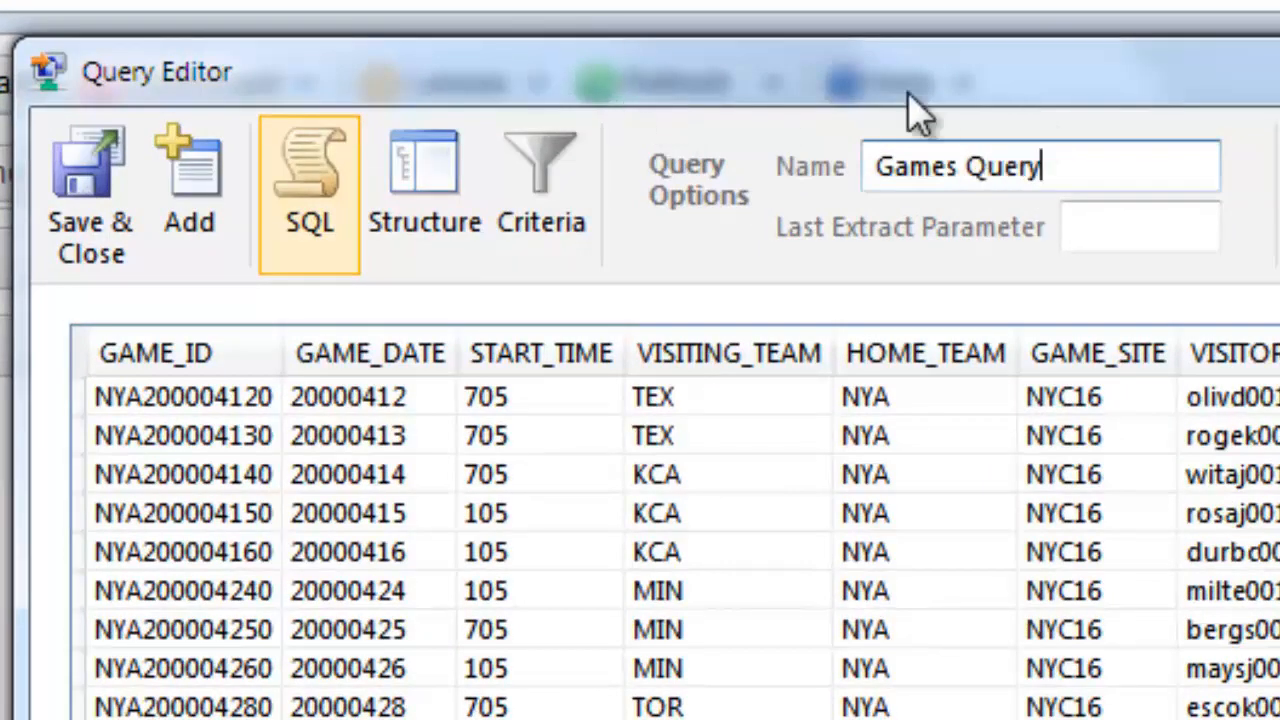
double_click(1017, 163)
key(BackSpace)
key(BackSpace)
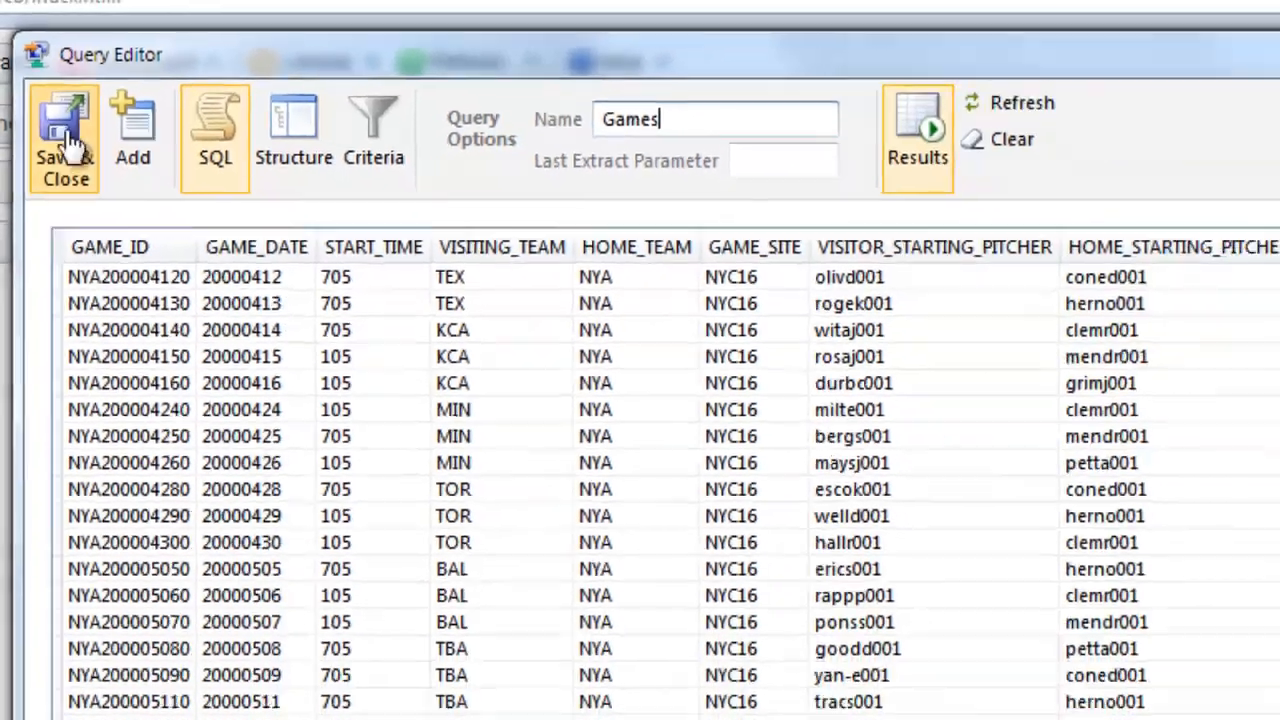
click(80, 200)
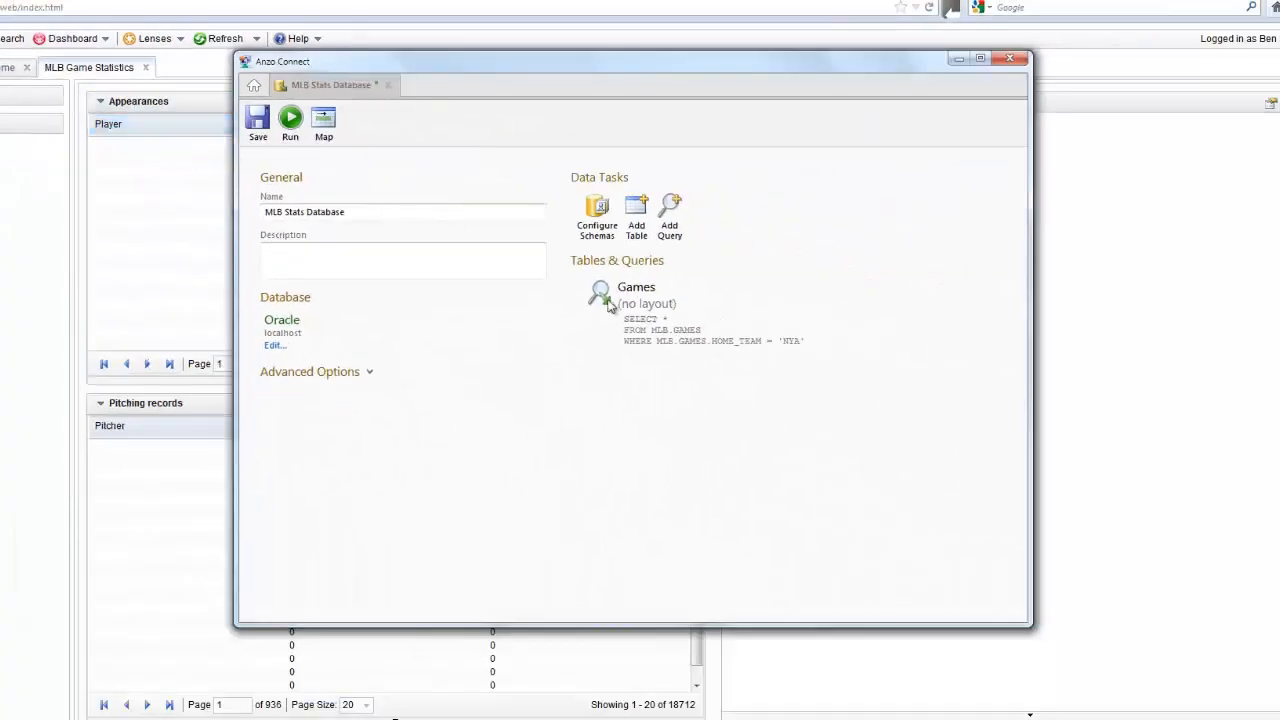
- Add a second query joining MLB GAMES and LINEUPS on GAME_ID
click(715, 224)
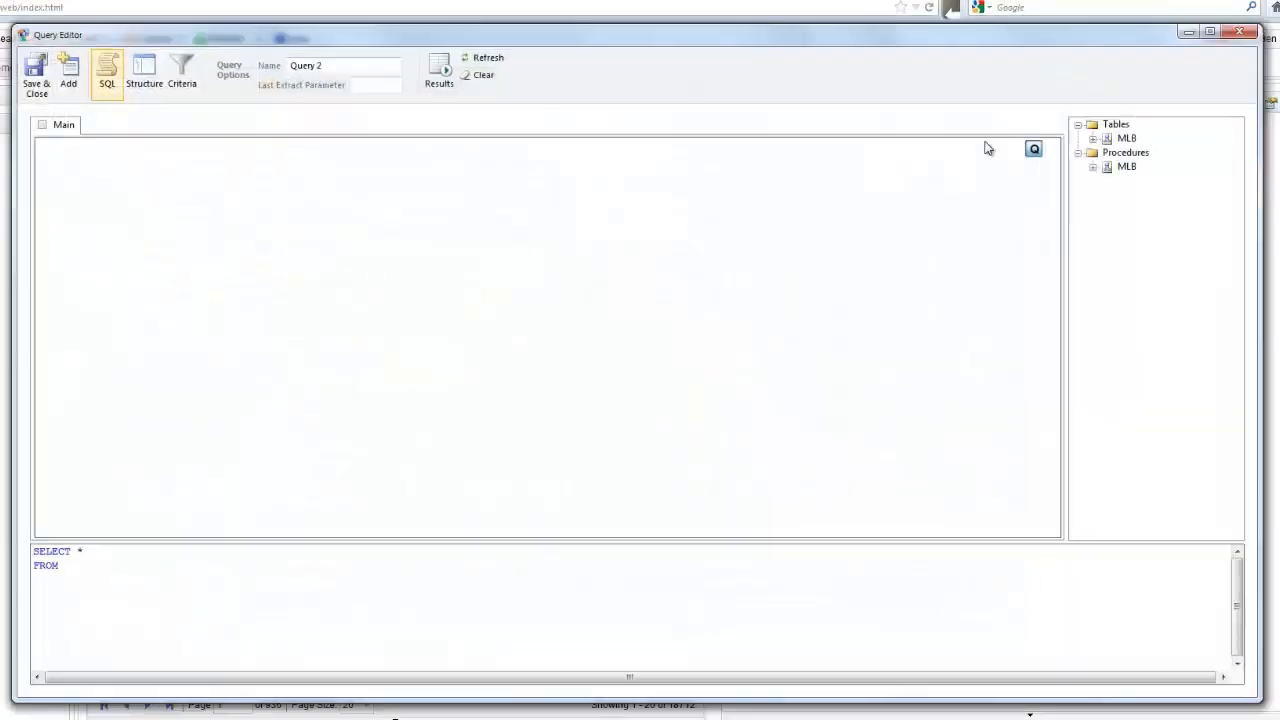
click(1093, 138)
drag(1137, 155, 203, 156)
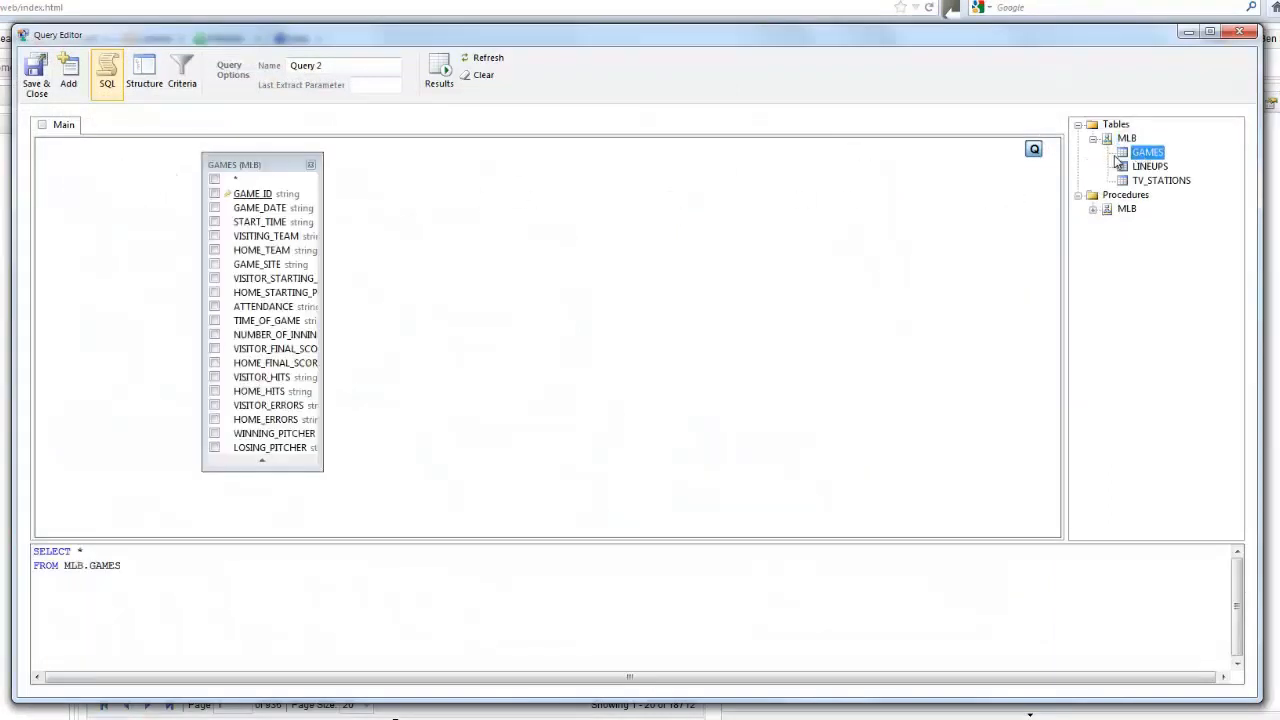
drag(1165, 167, 403, 160)
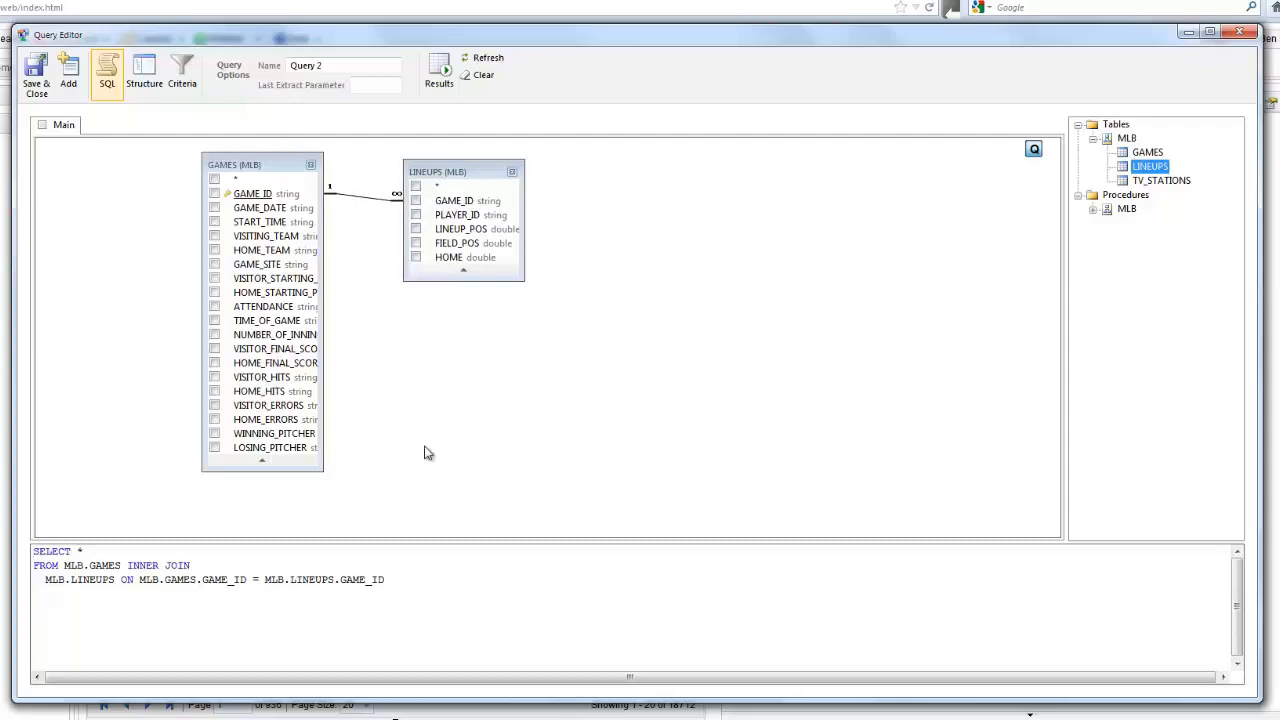
- Filter it with WHERE GAMES.HOME_TEAM='NYA' AND LINEUPS.HOME=1 and preview the results
click(419, 579)
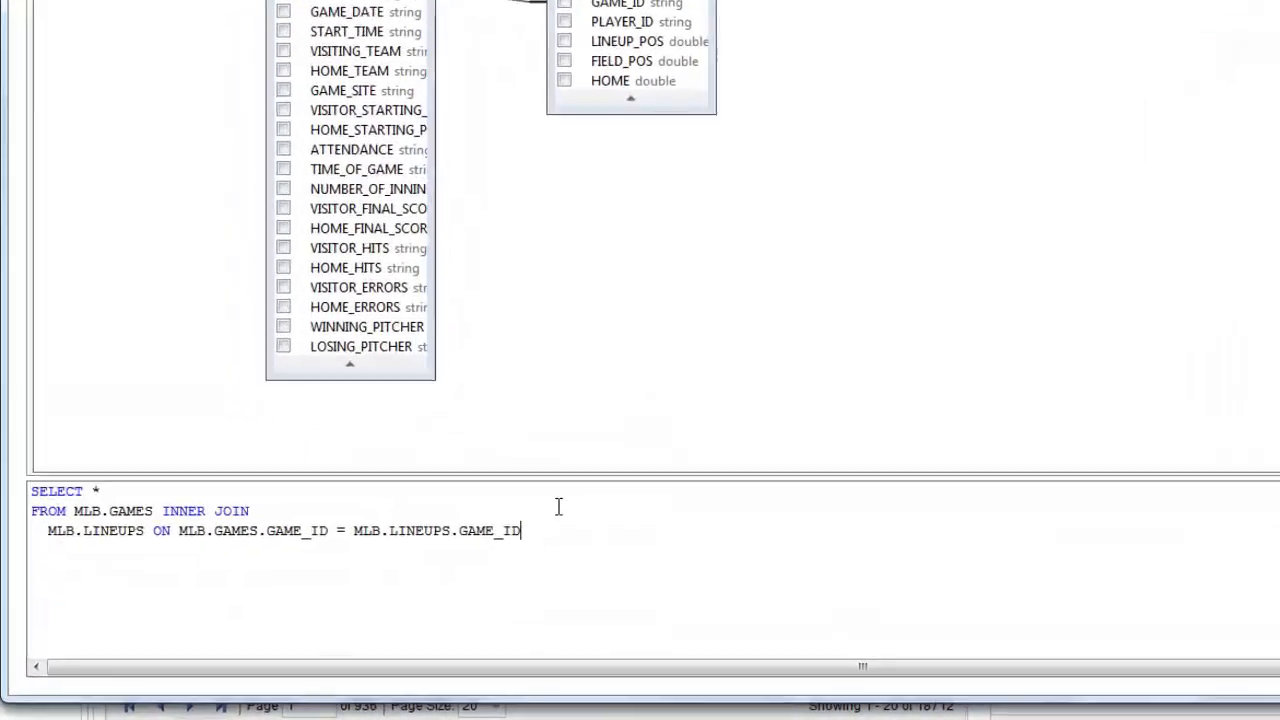
text(WHERE GA)
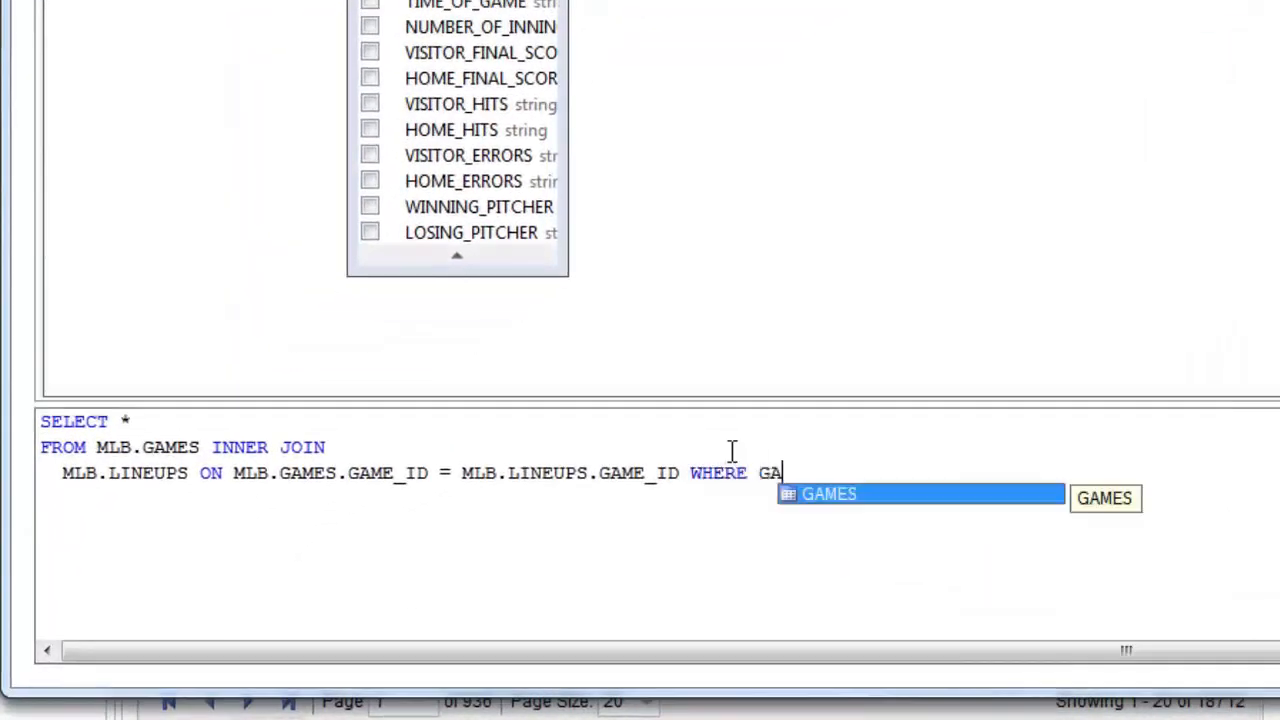
text(MES.HOM)
key(Down)
key(Down)
key(Down)
key(Down)
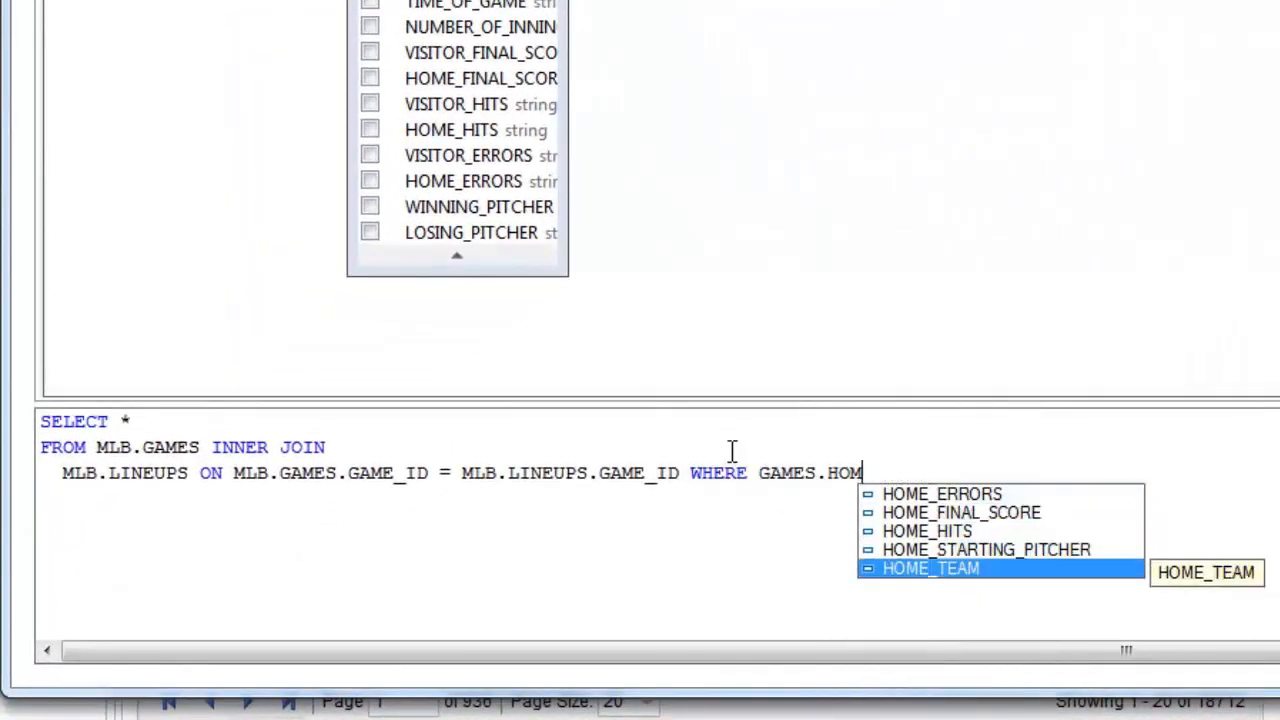
key(Return)
text(='NYA')
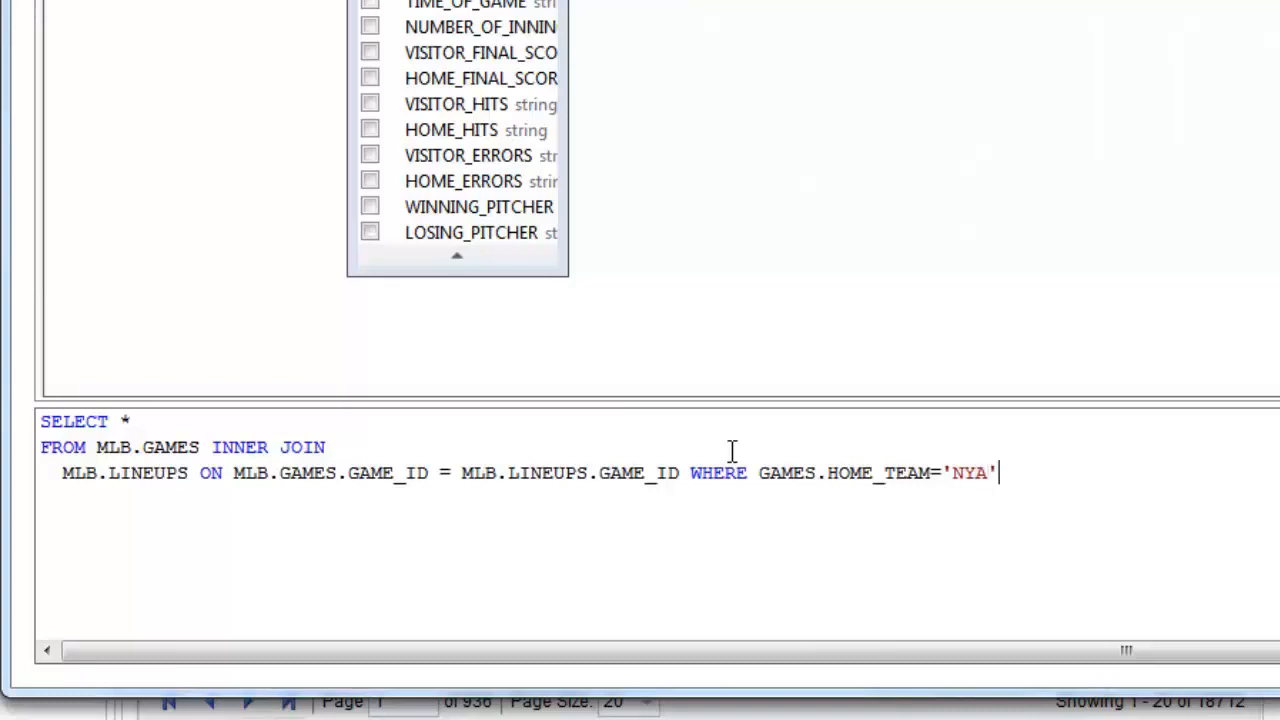
text( AND LINEUPS.HOME)
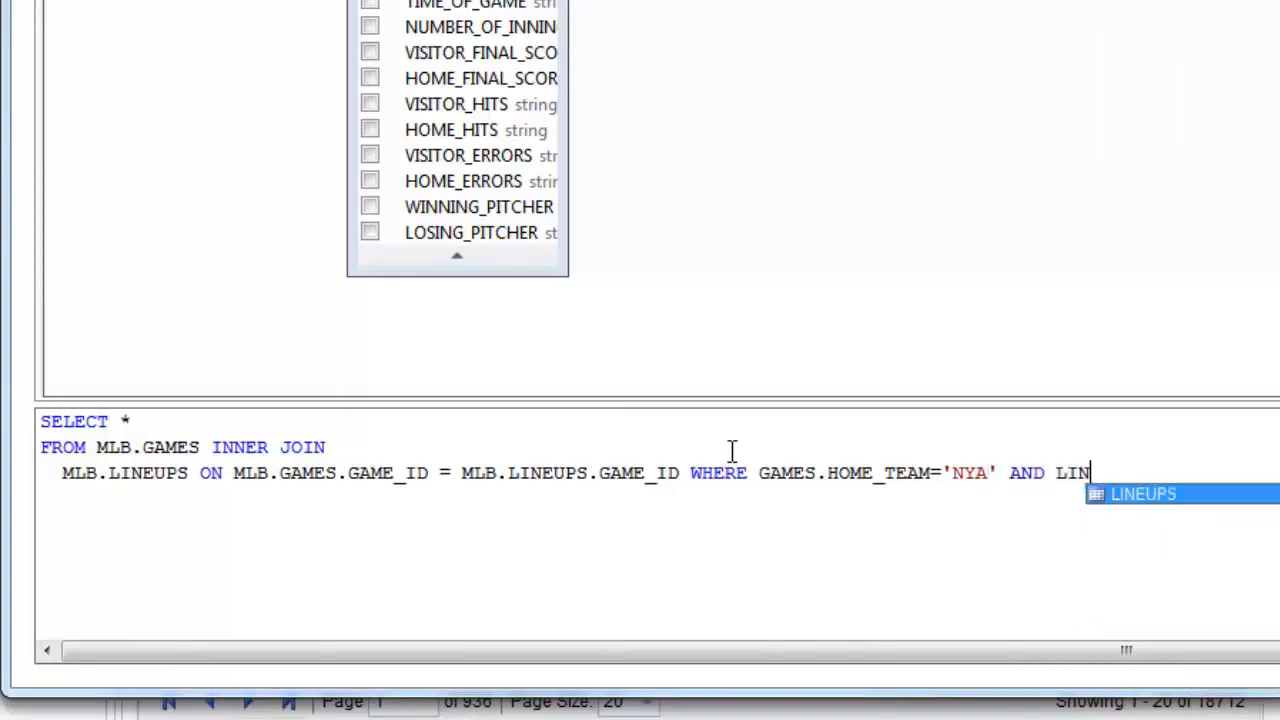
text(=1)
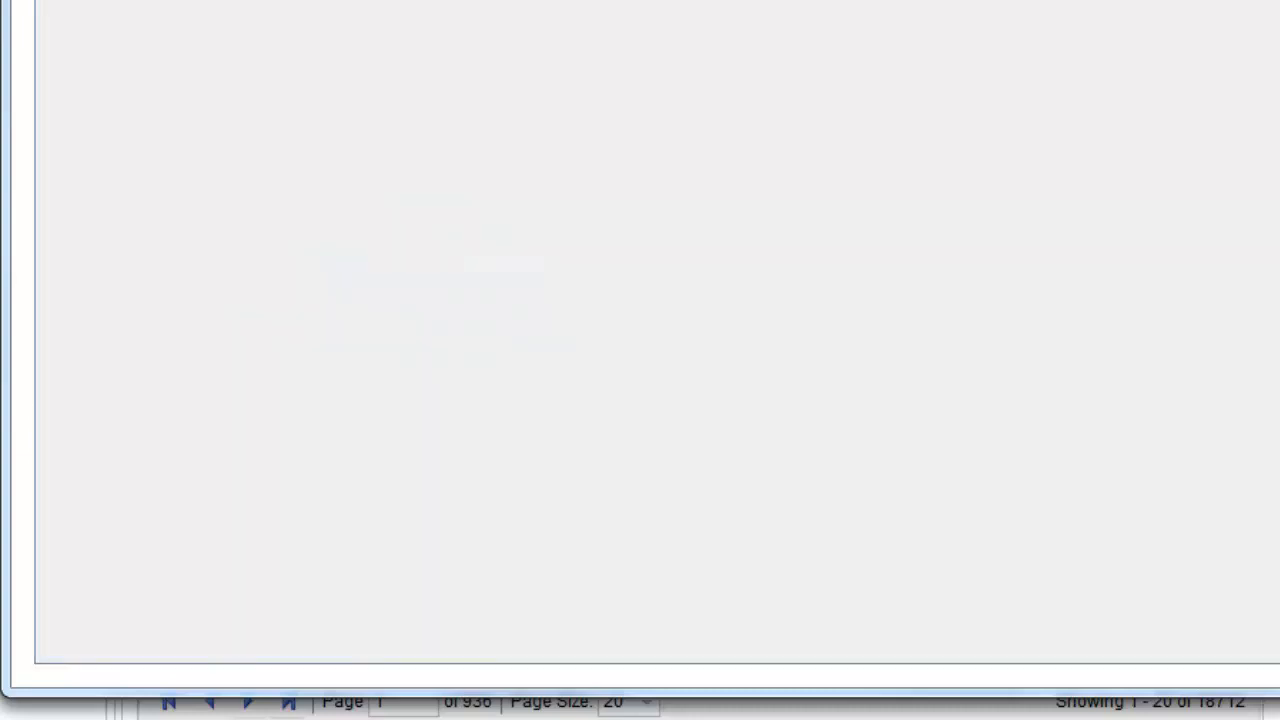
click(432, 75)
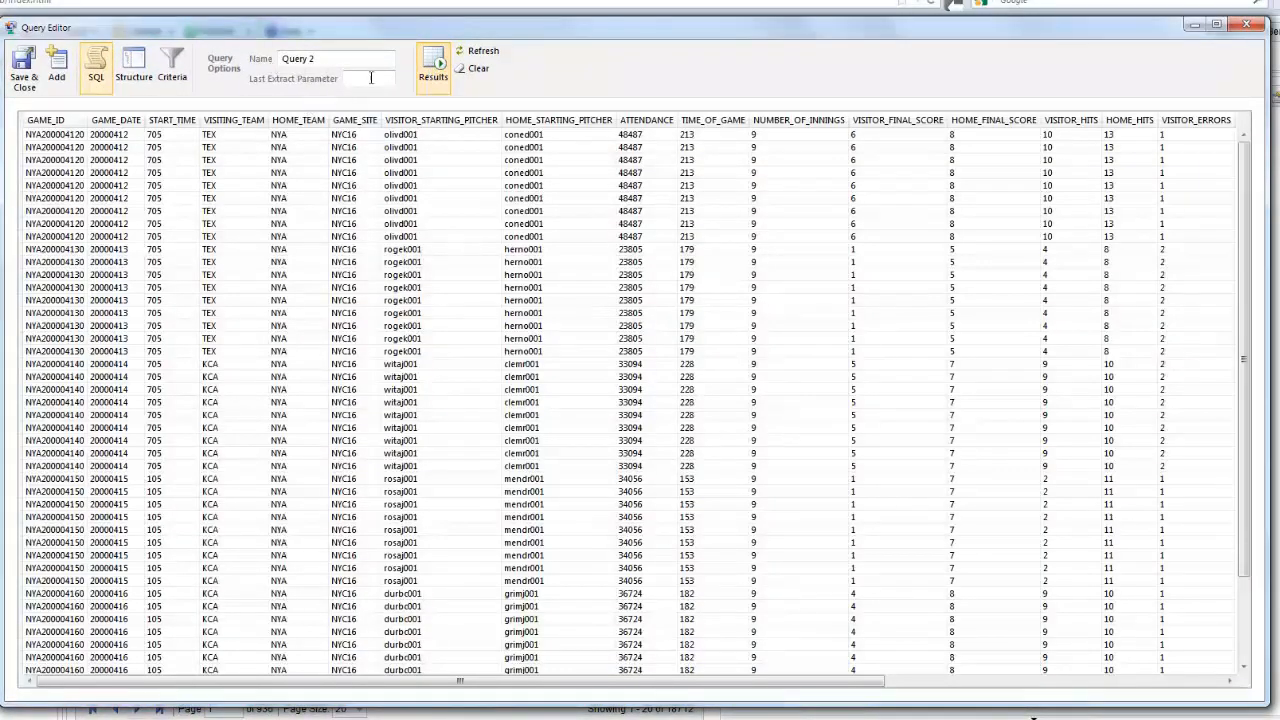
click(434, 70)
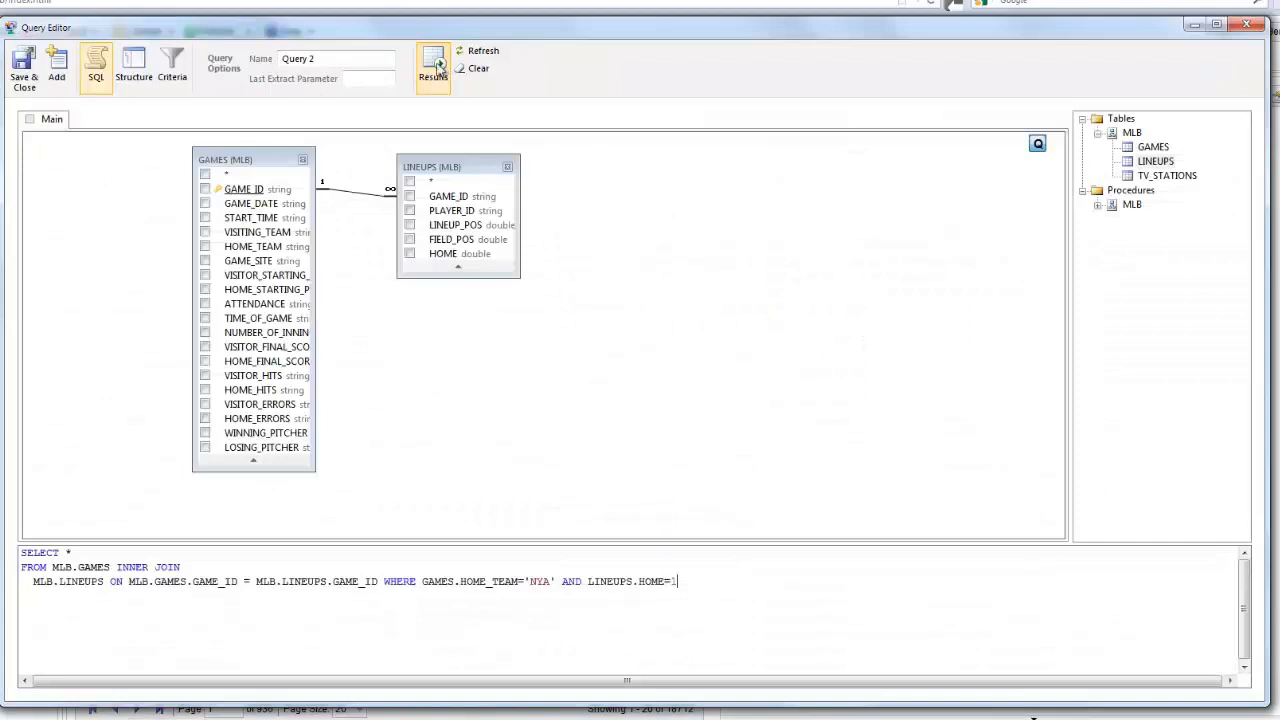
- Output only LINEUPS GAME_ID, PLAYER_ID, LINEUP_POS and FIELD_POS, and preview
click(409, 196)
click(409, 211)
click(409, 225)
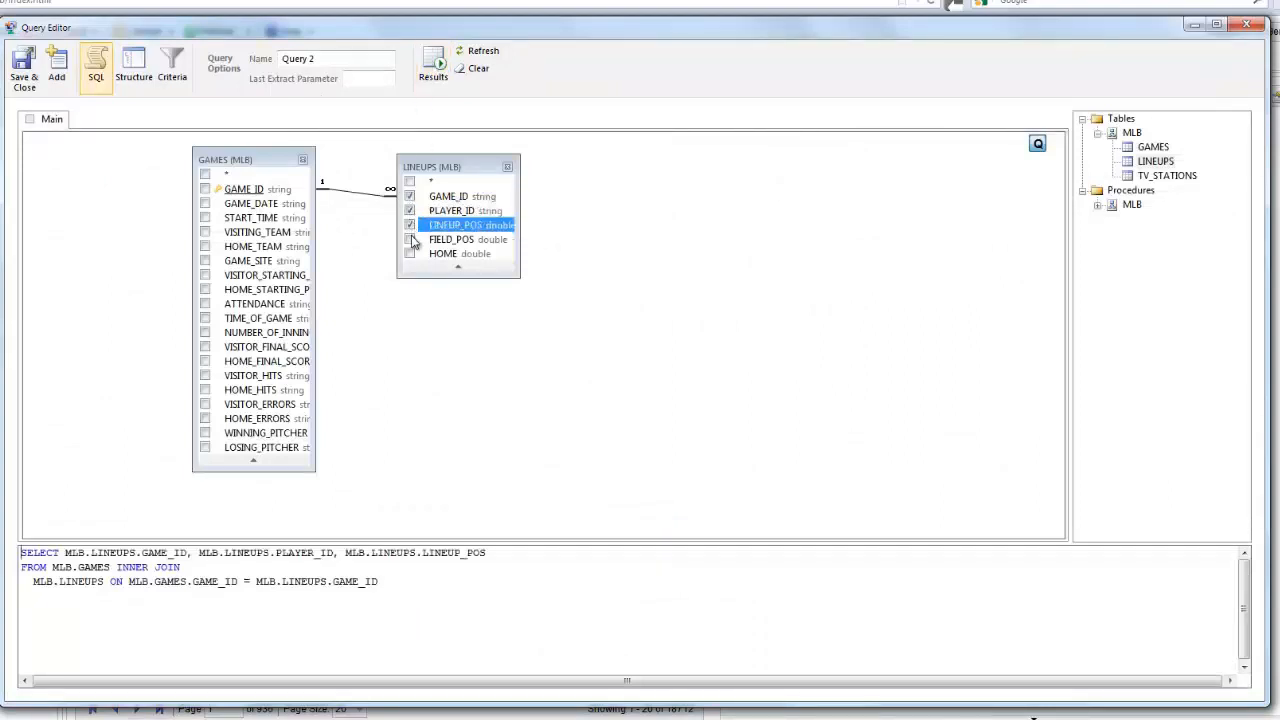
click(409, 239)
click(426, 79)
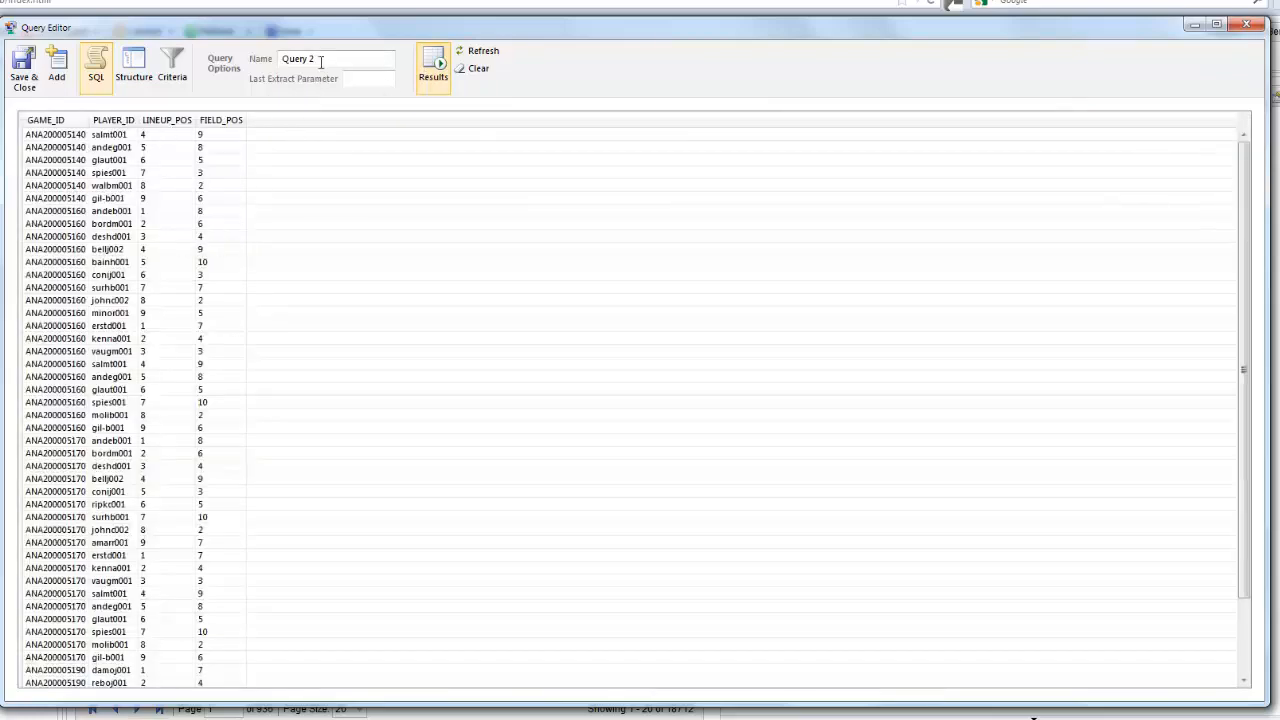
- Name the query 'Lineups Query', save it, and map its results to Excel
drag(321, 61, 240, 75)
text(Lineups)
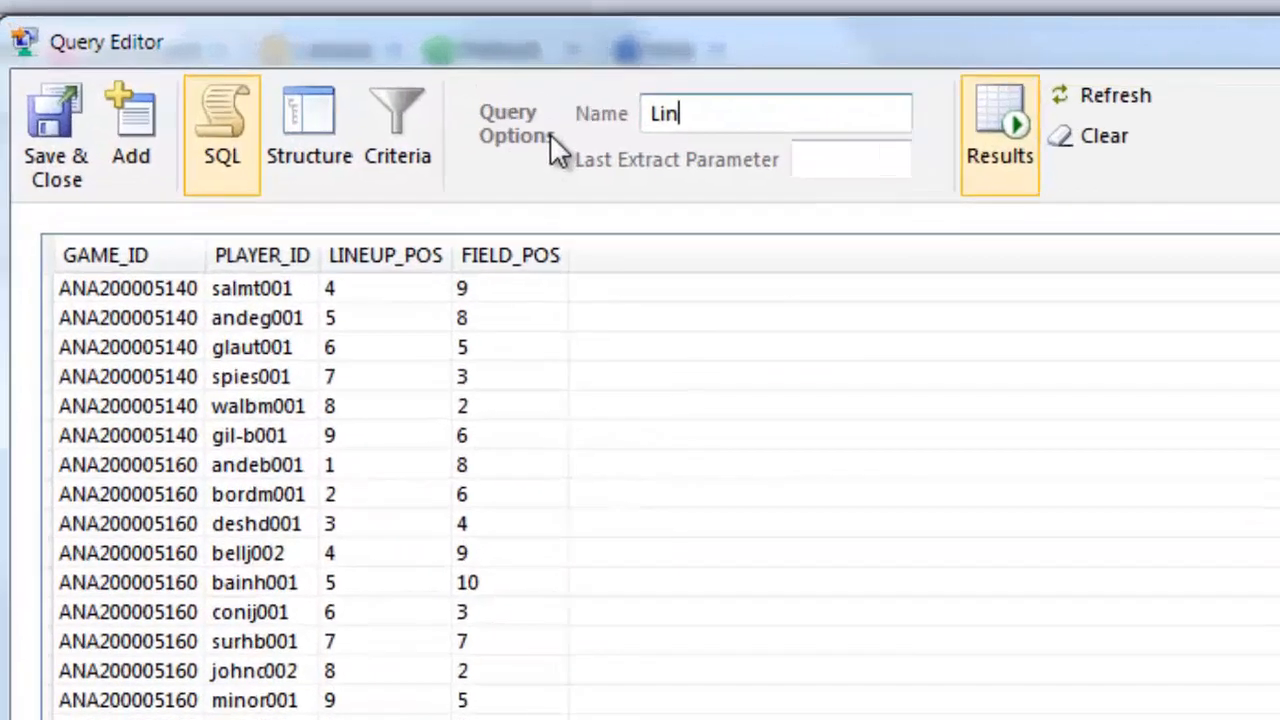
text( Query)
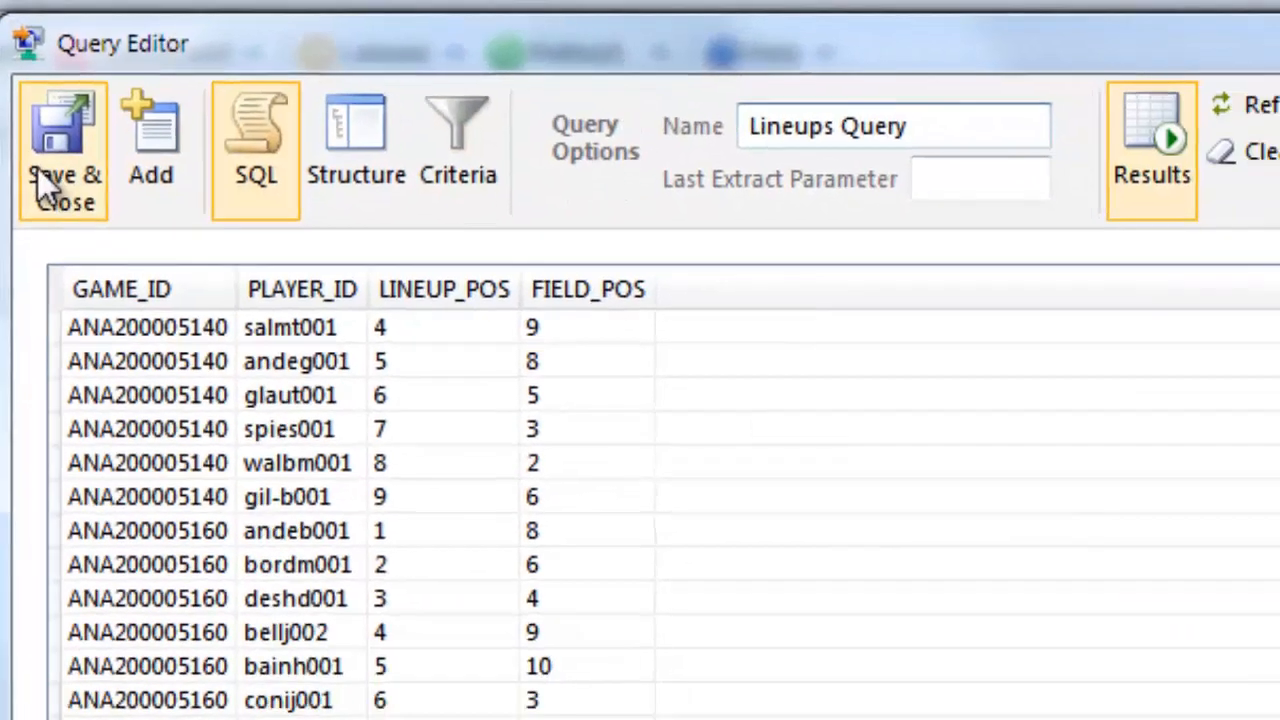
click(37, 167)
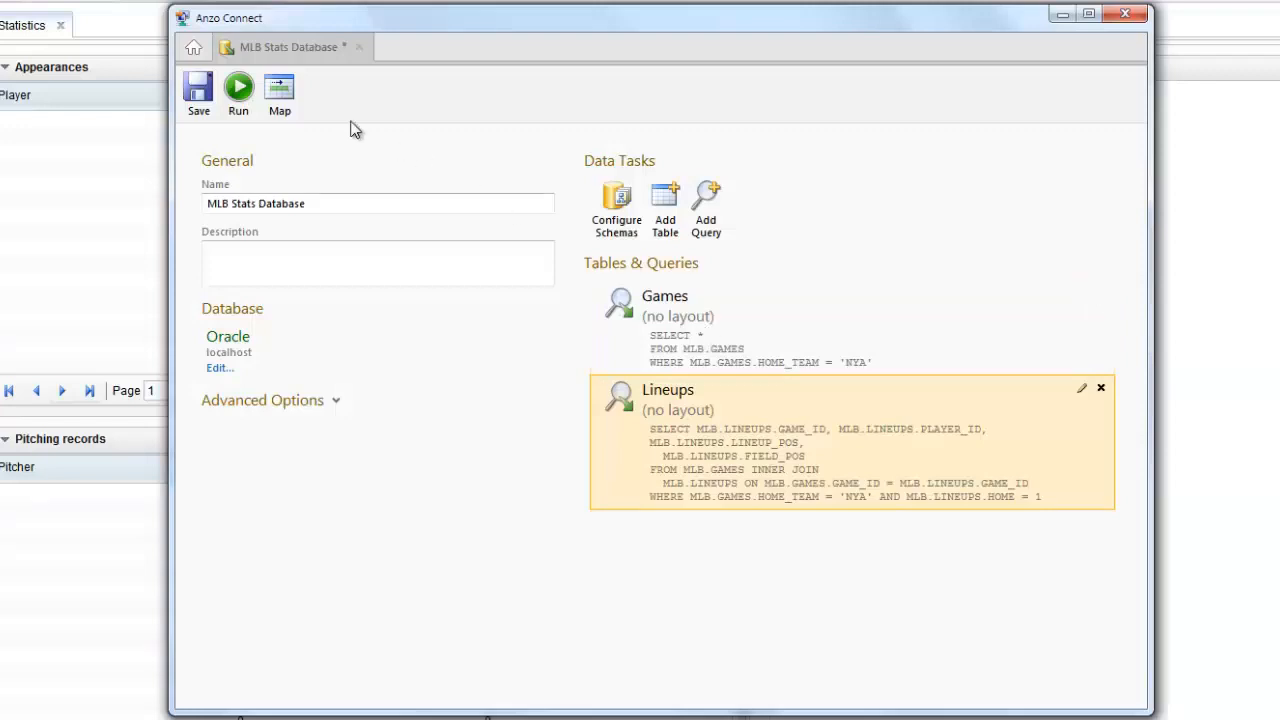
click(280, 90)
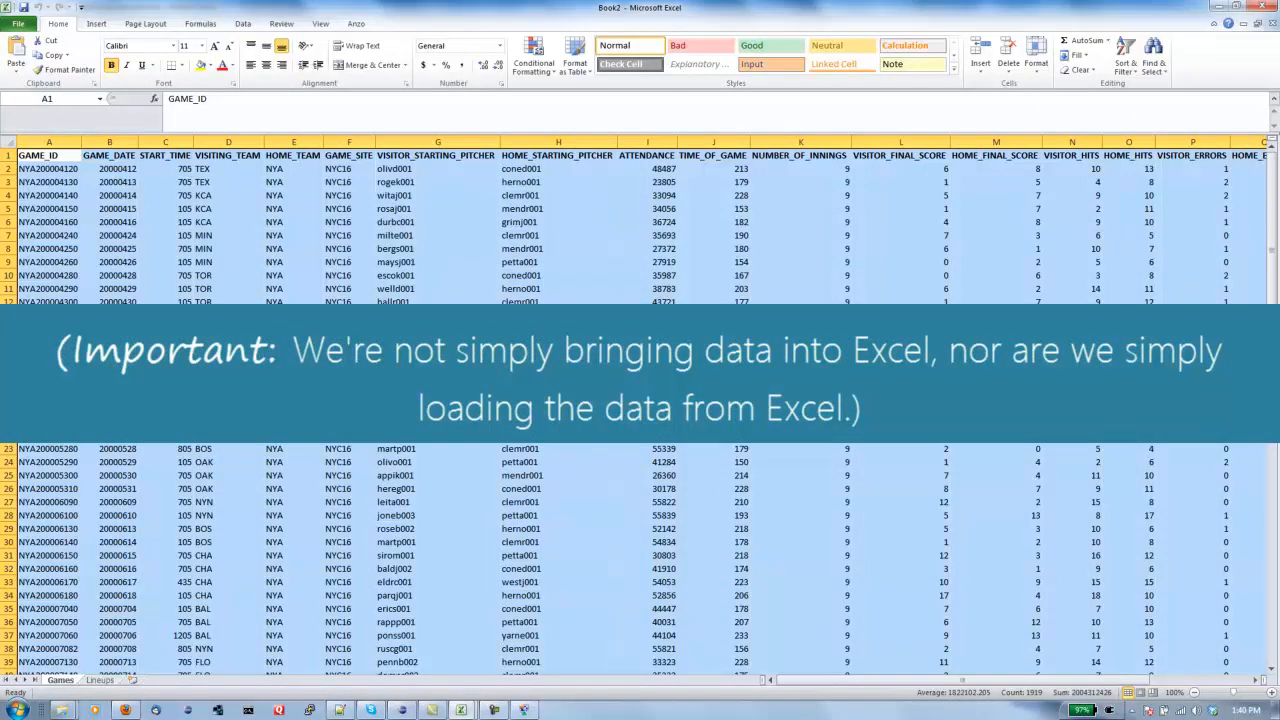
- Log in to the Anzo server baseball.anzonow.com from the Anzo ribbon with the user's credentials
scroll(640, 450, down, 17)
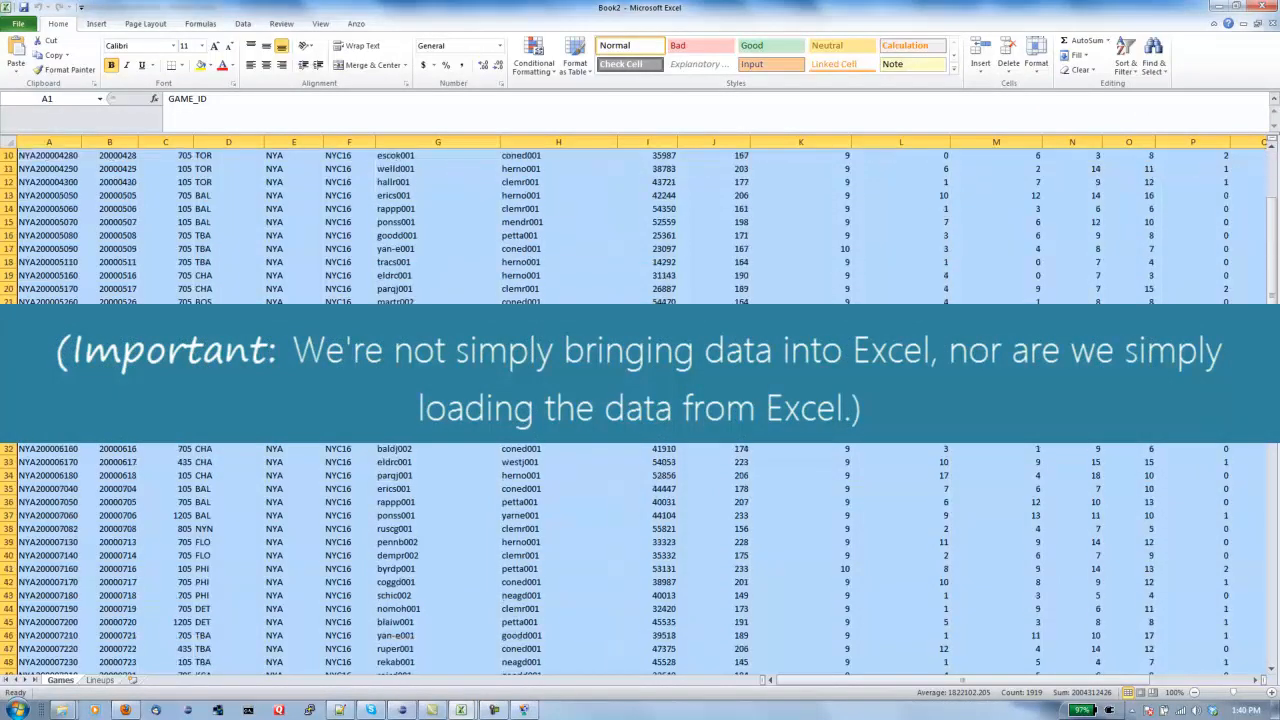
scroll(103, 350, up, 17)
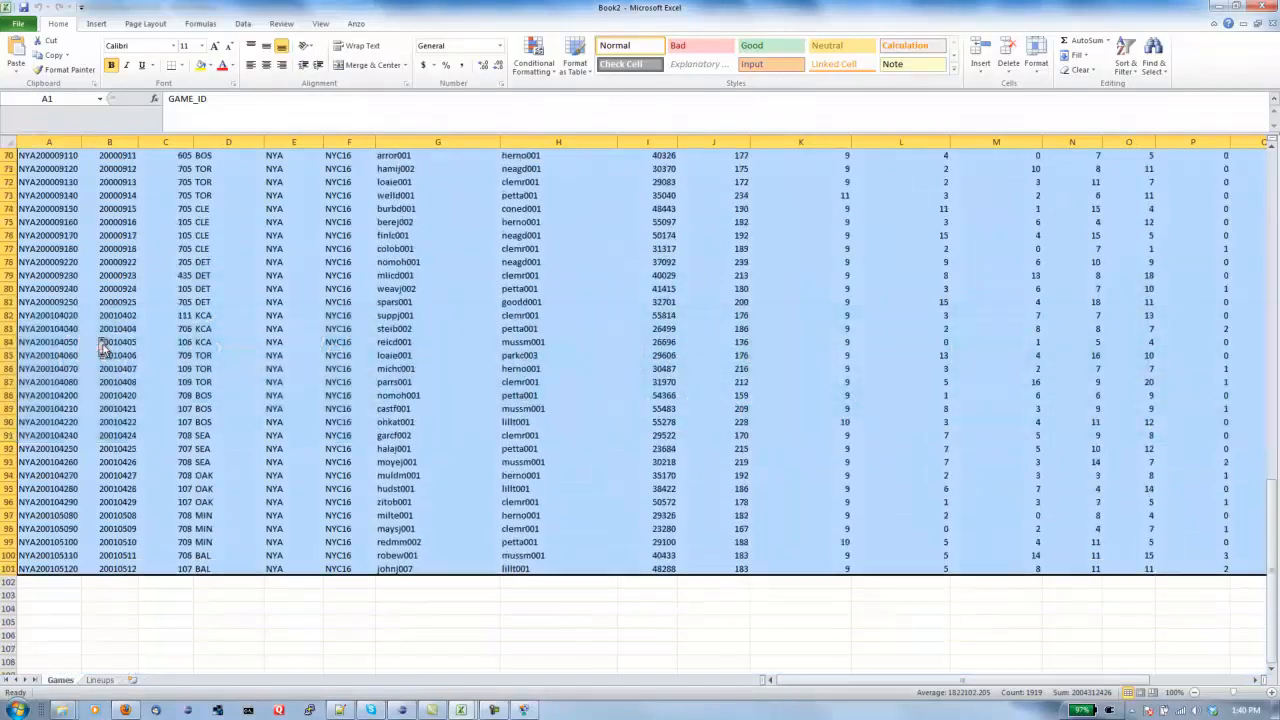
click(100, 326)
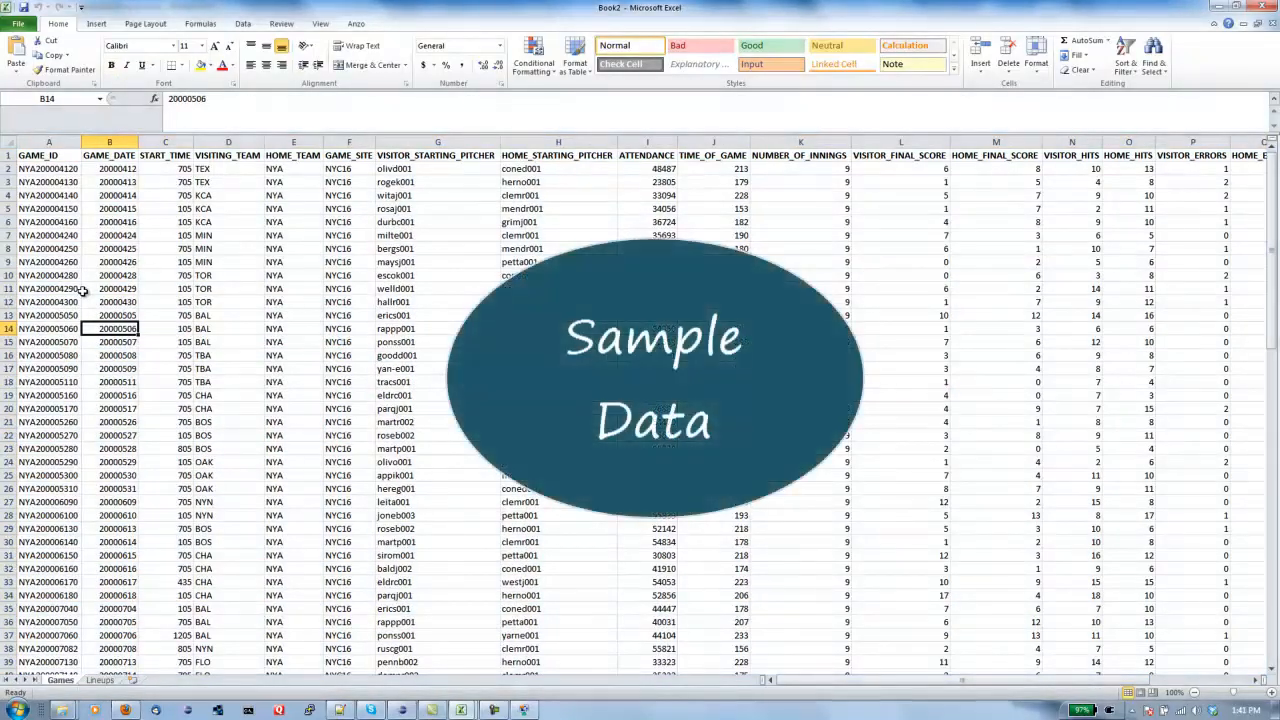
click(358, 22)
click(16, 50)
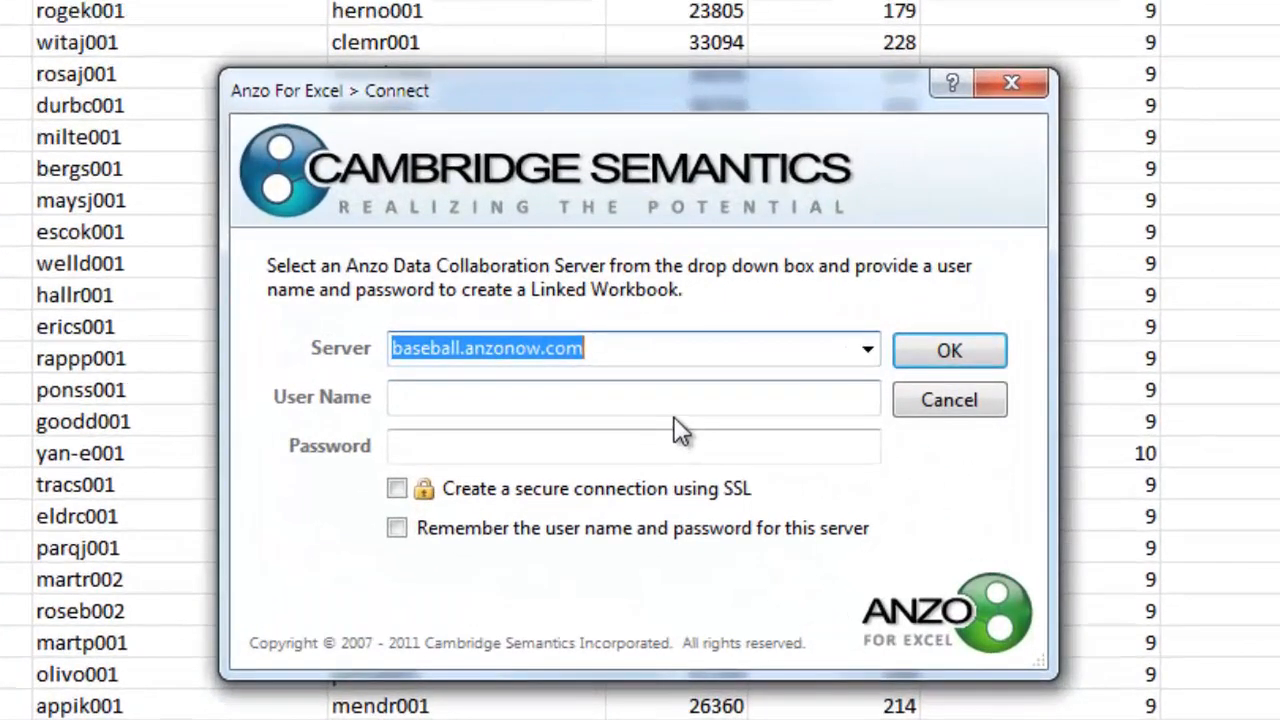
click(652, 361)
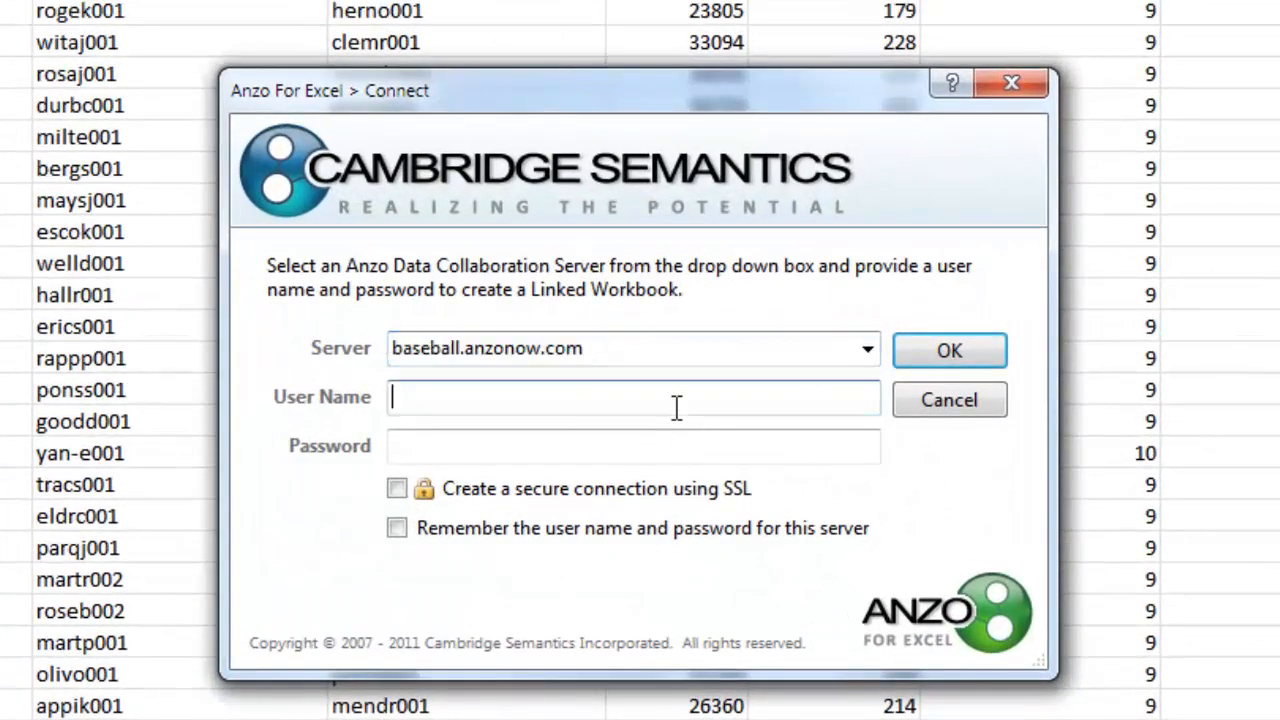
key(Tab)
click(949, 357)
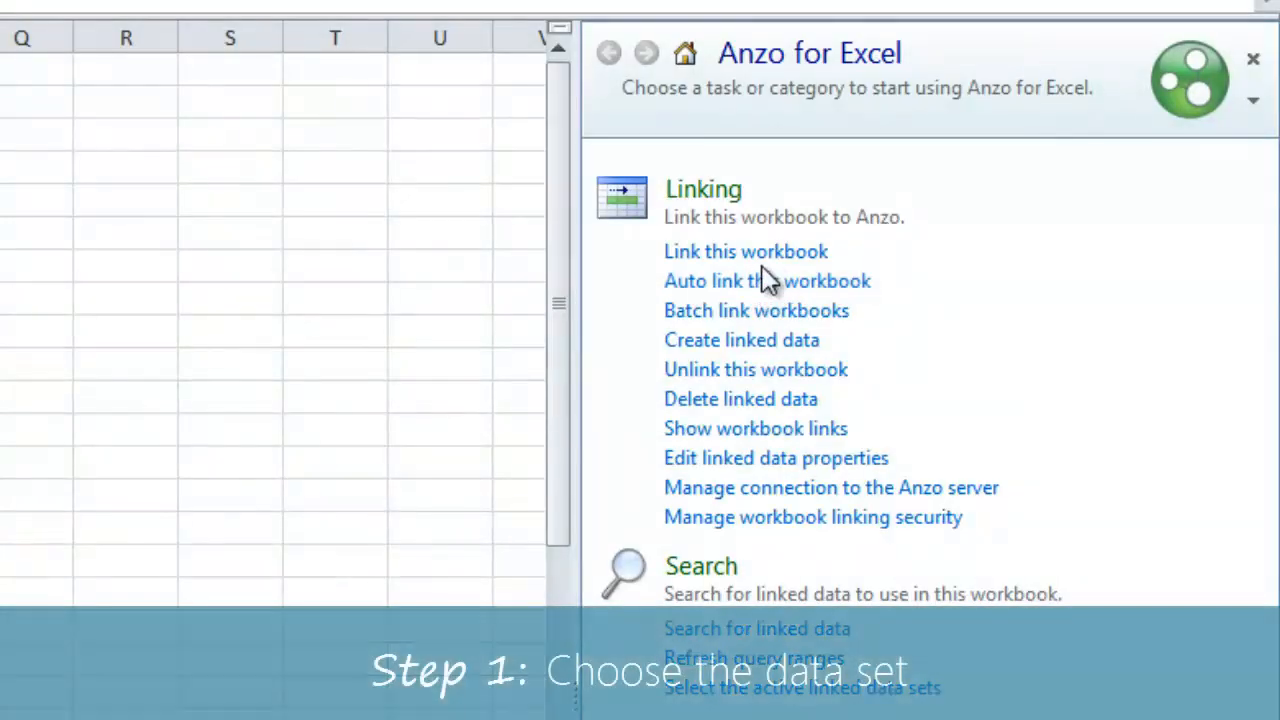
- Link the workbook to Major League Baseball Games, mapping GAME_ID to the game's Retrosheet ID
click(760, 256)
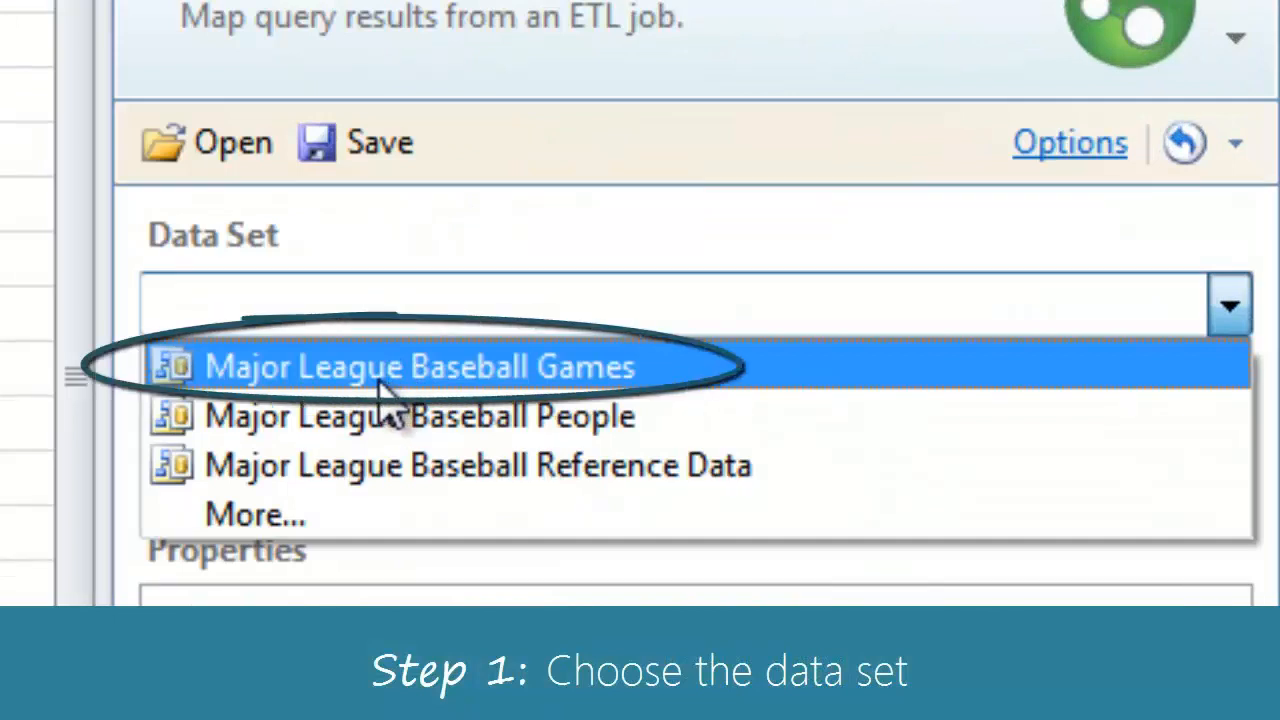
click(371, 371)
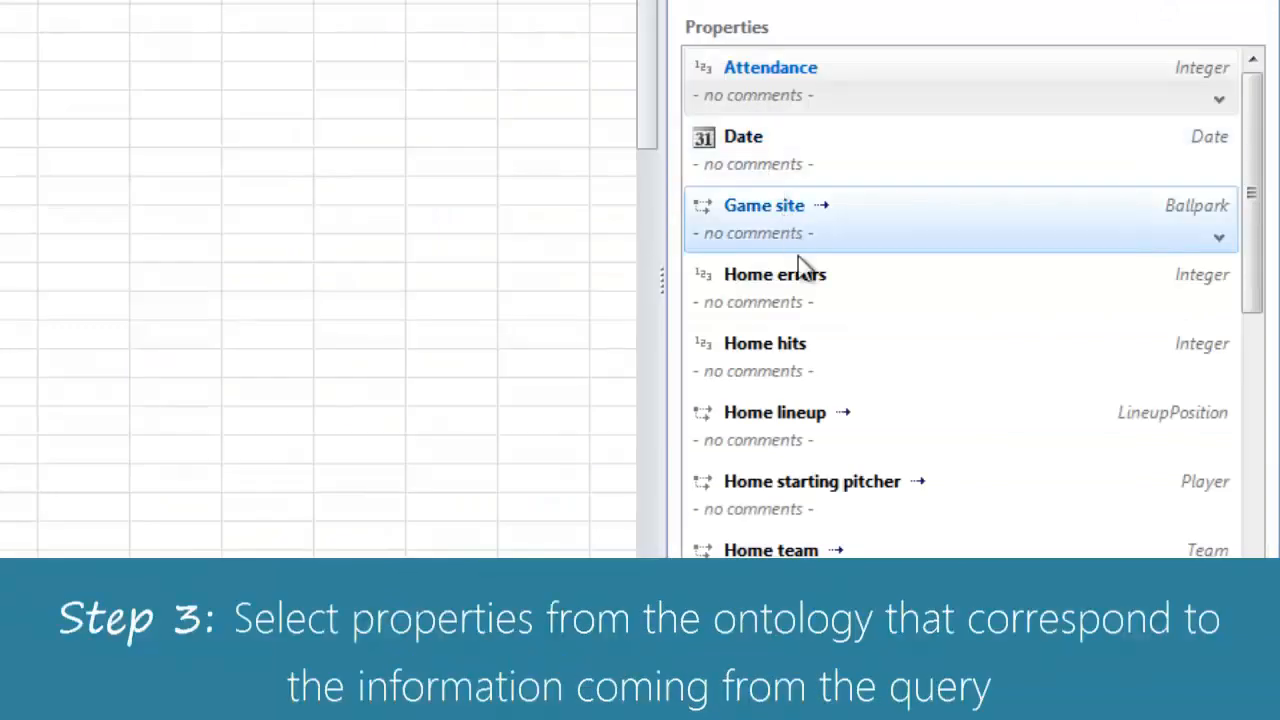
scroll(808, 310, down, 3)
scroll(808, 306, down, 6)
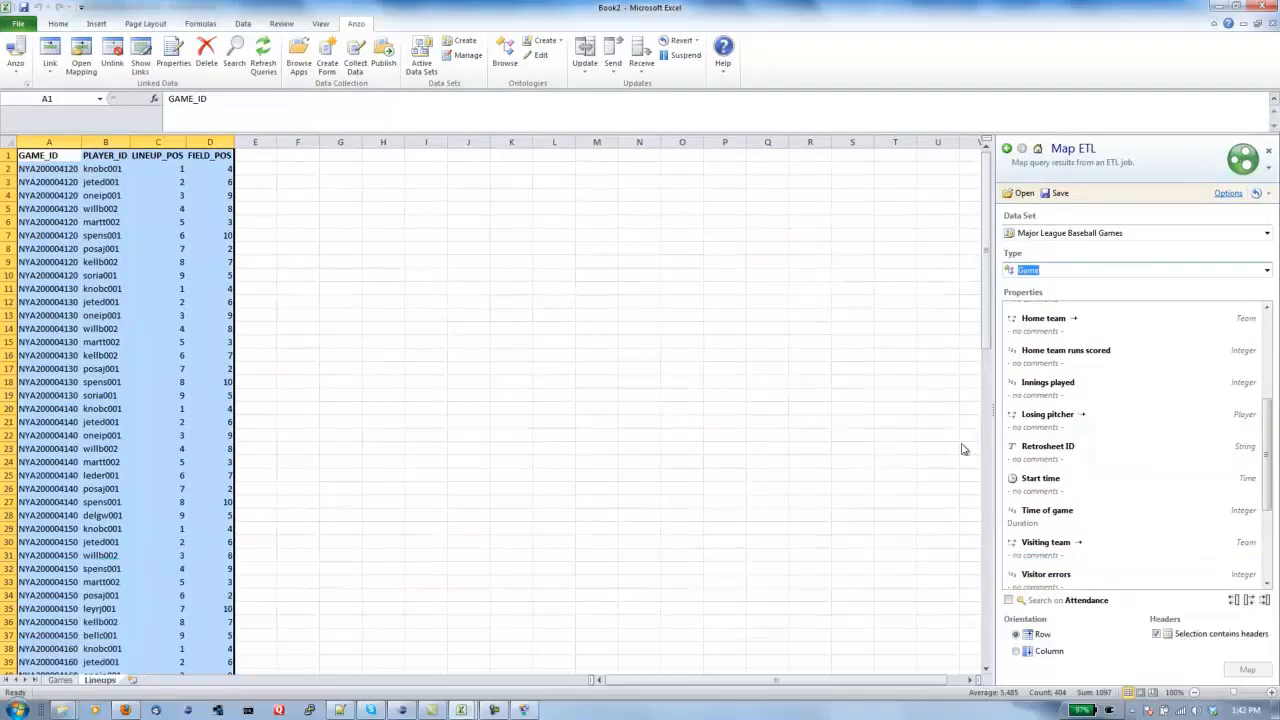
click(1052, 450)
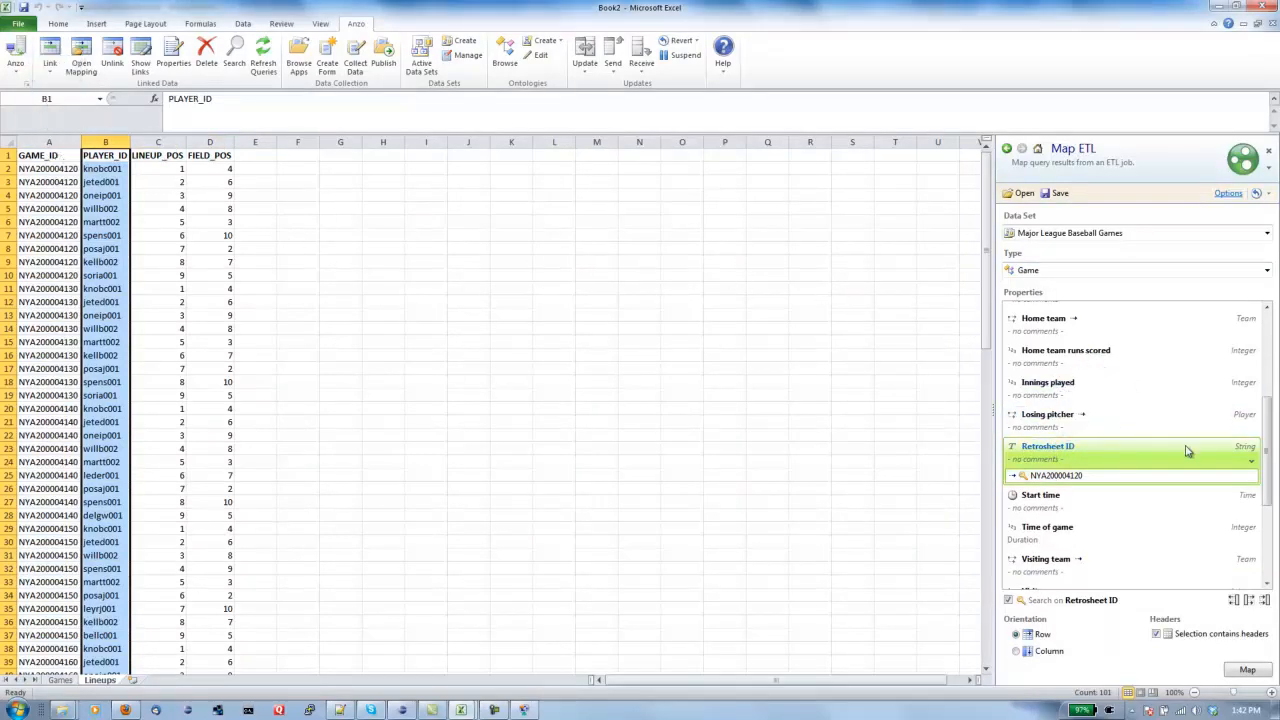
scroll(1185, 448, up, 5)
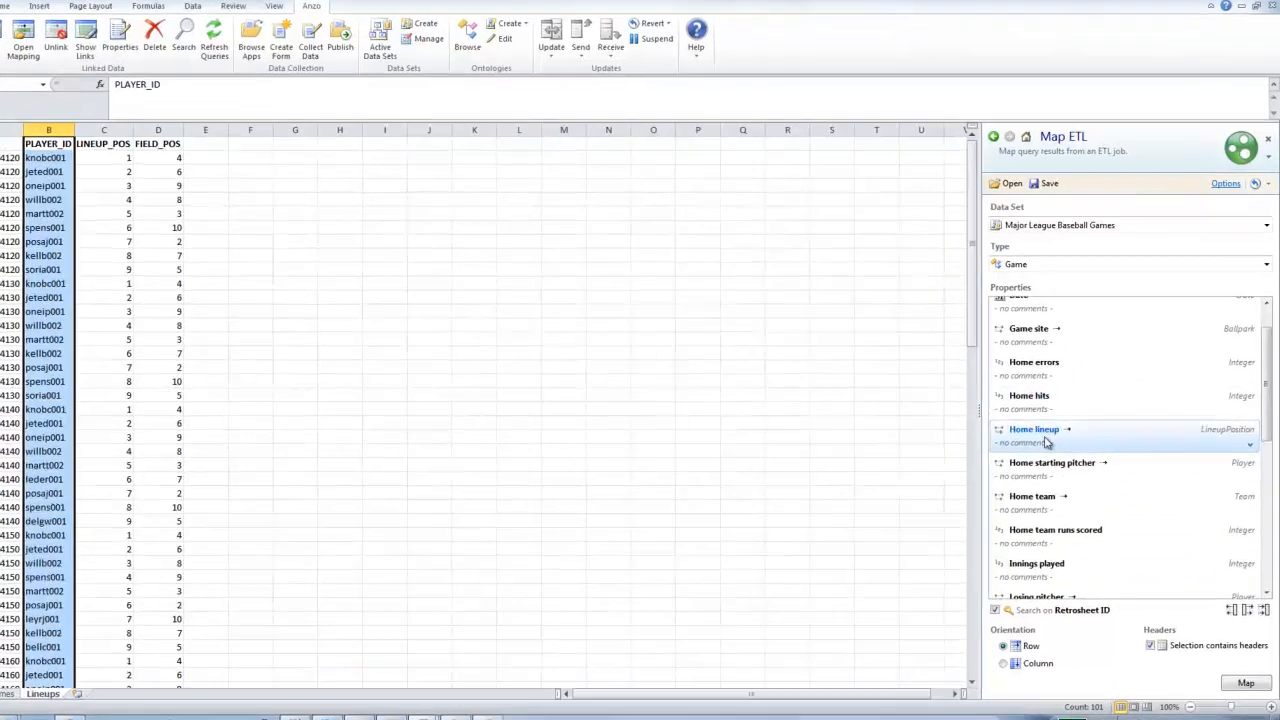
click(1046, 442)
- Map the Home lineup player's Retrosheet ID to PLAYER_ID, looked up in Major League Baseball People
double_click(1046, 442)
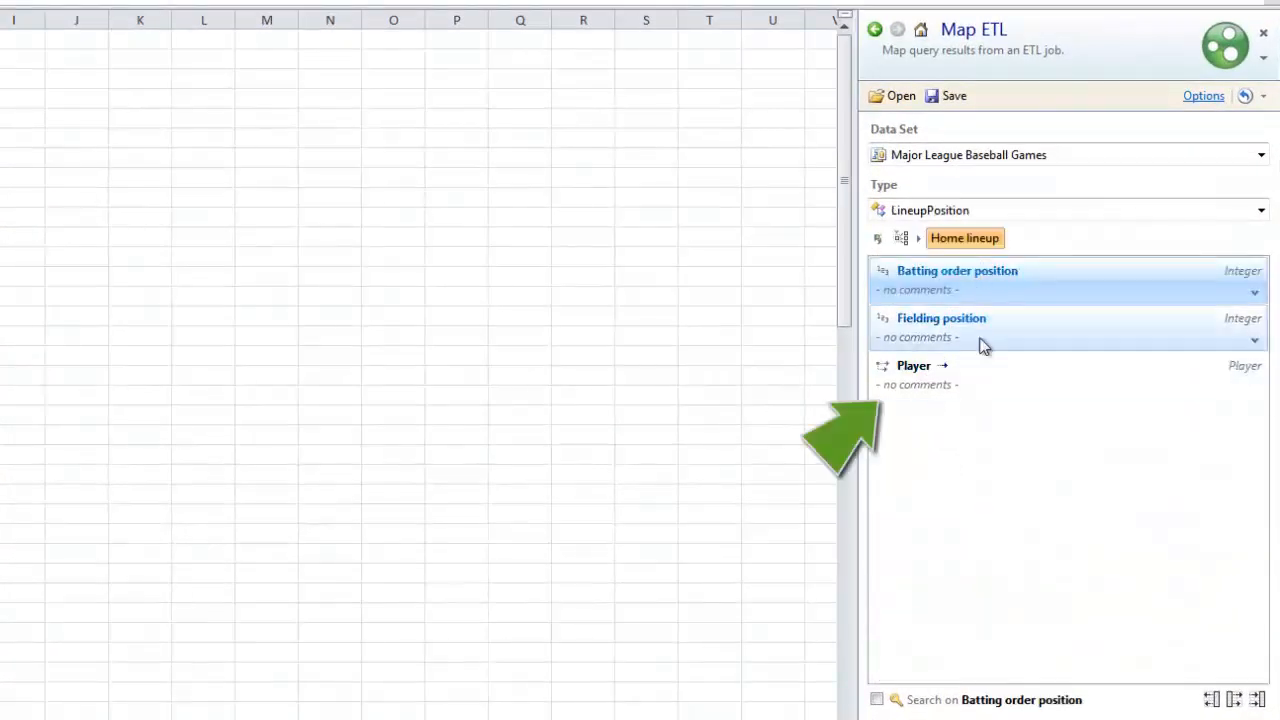
click(957, 383)
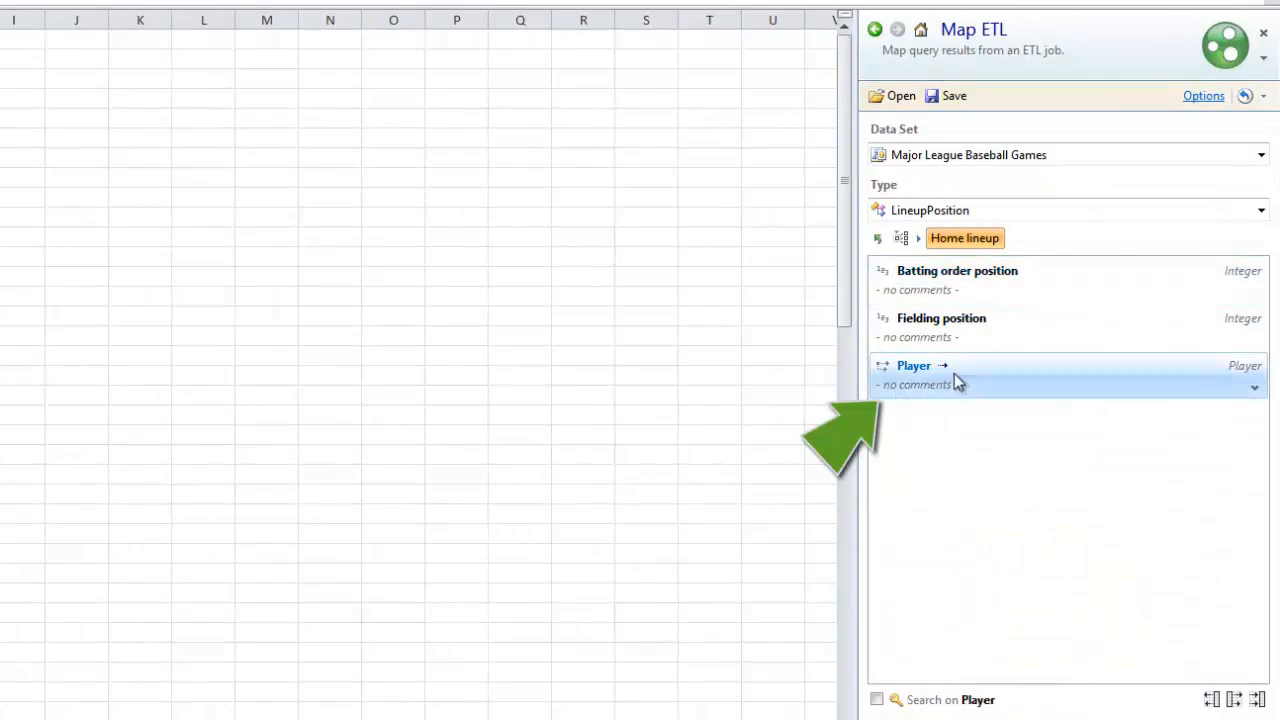
double_click(948, 378)
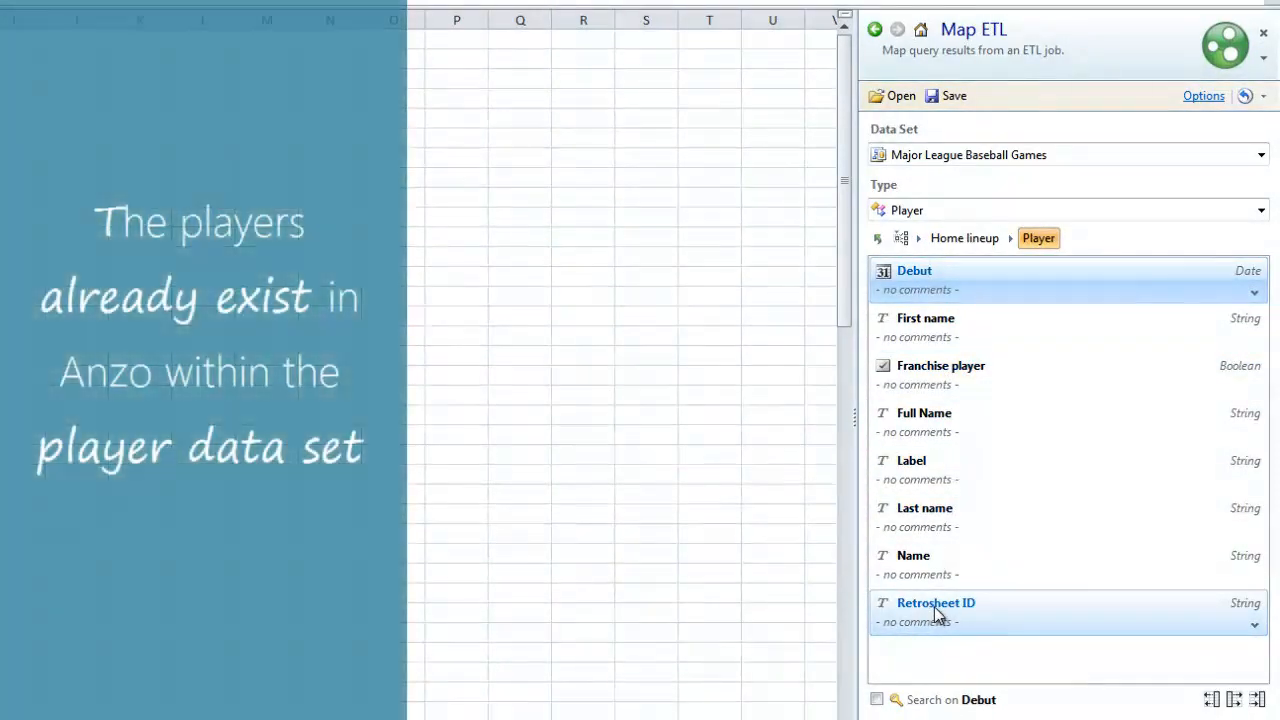
click(934, 607)
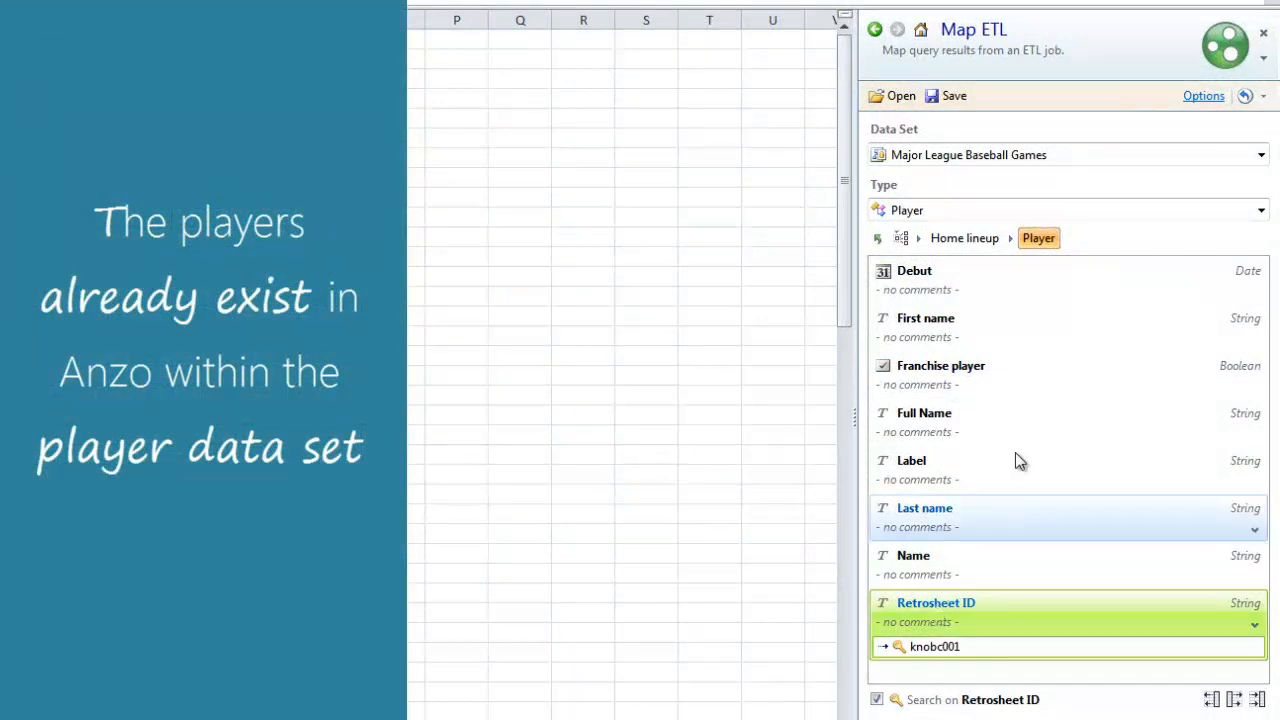
click(1261, 156)
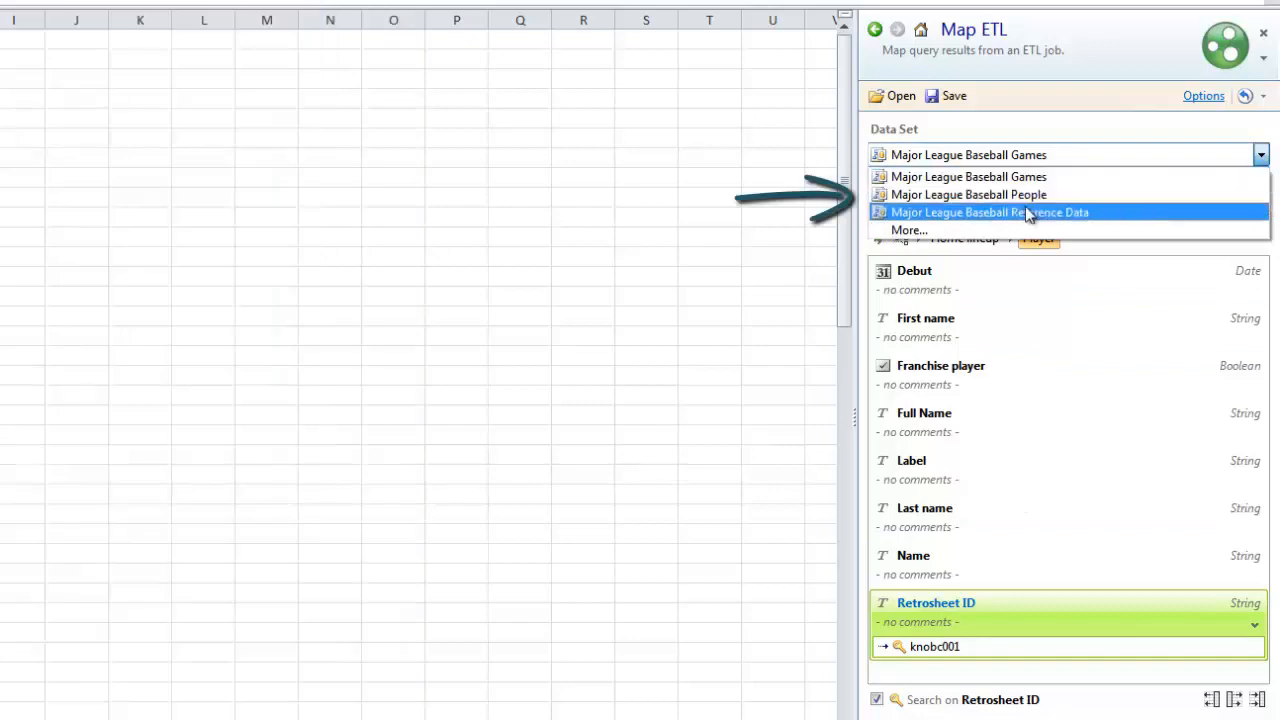
click(1007, 195)
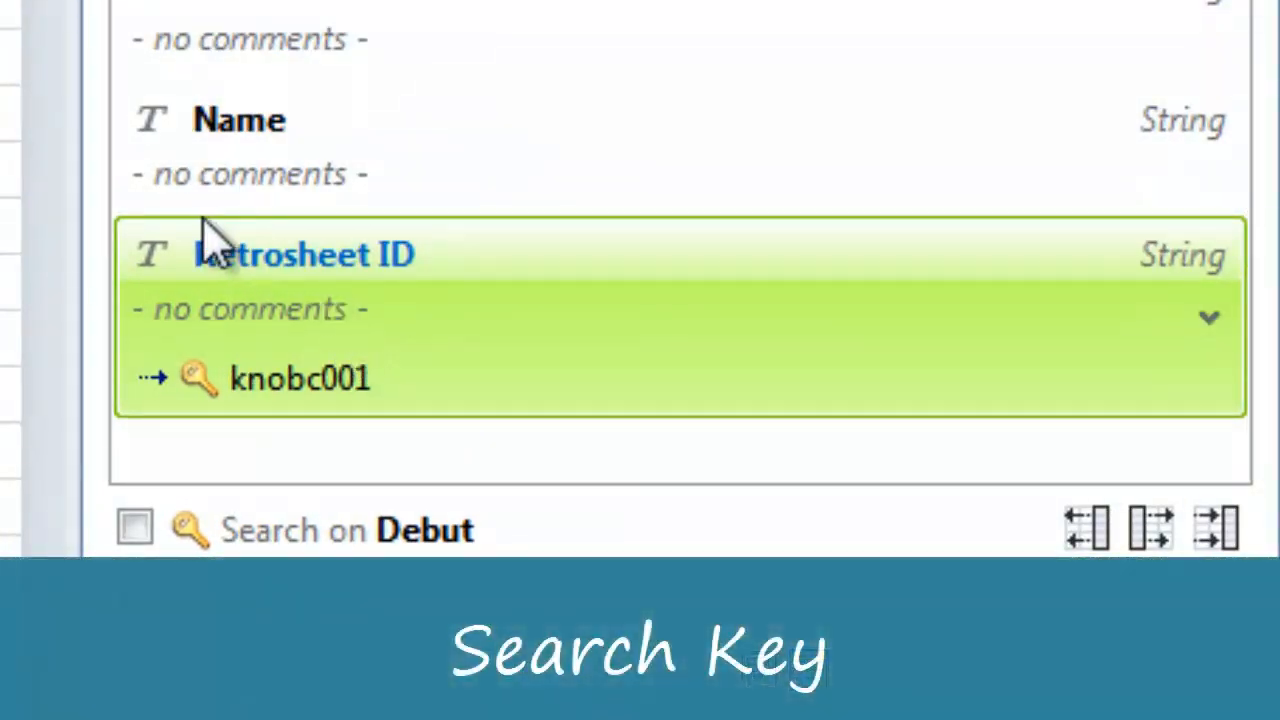
click(266, 372)
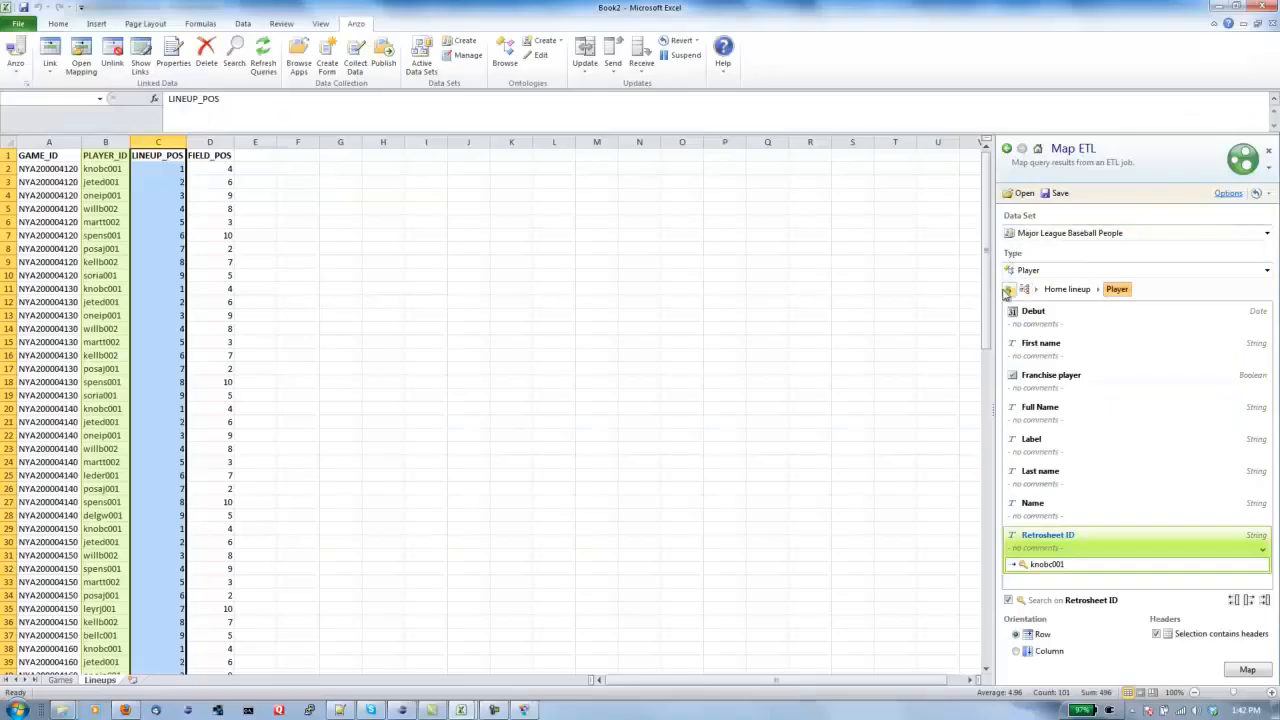
- Map Batting order position to LINEUP_POS and Fielding position to FIELD_POS
click(1007, 289)
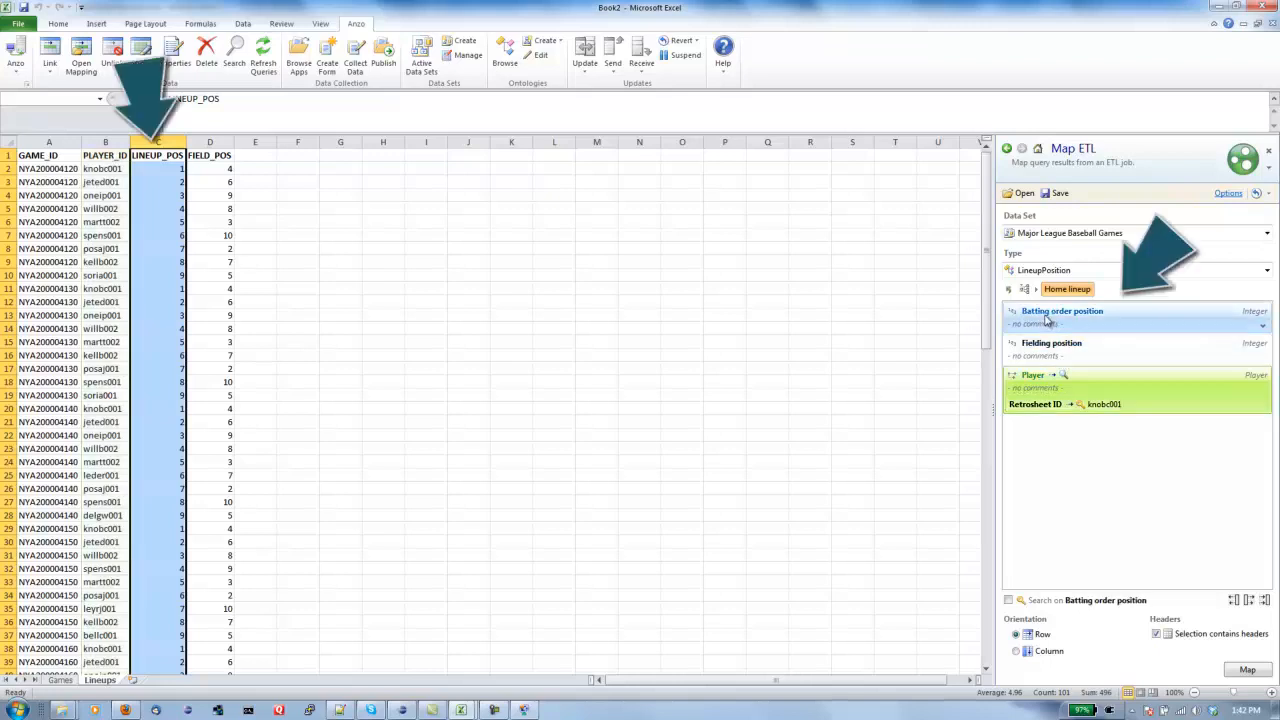
click(1047, 320)
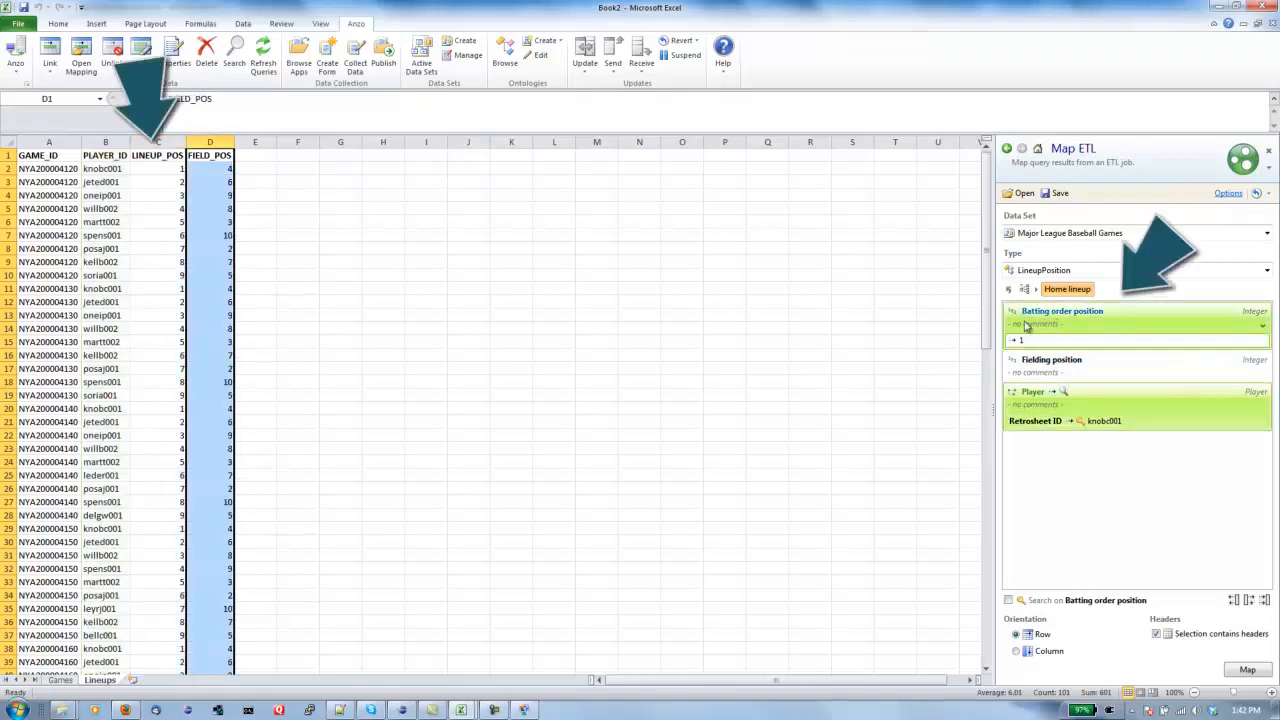
click(1047, 372)
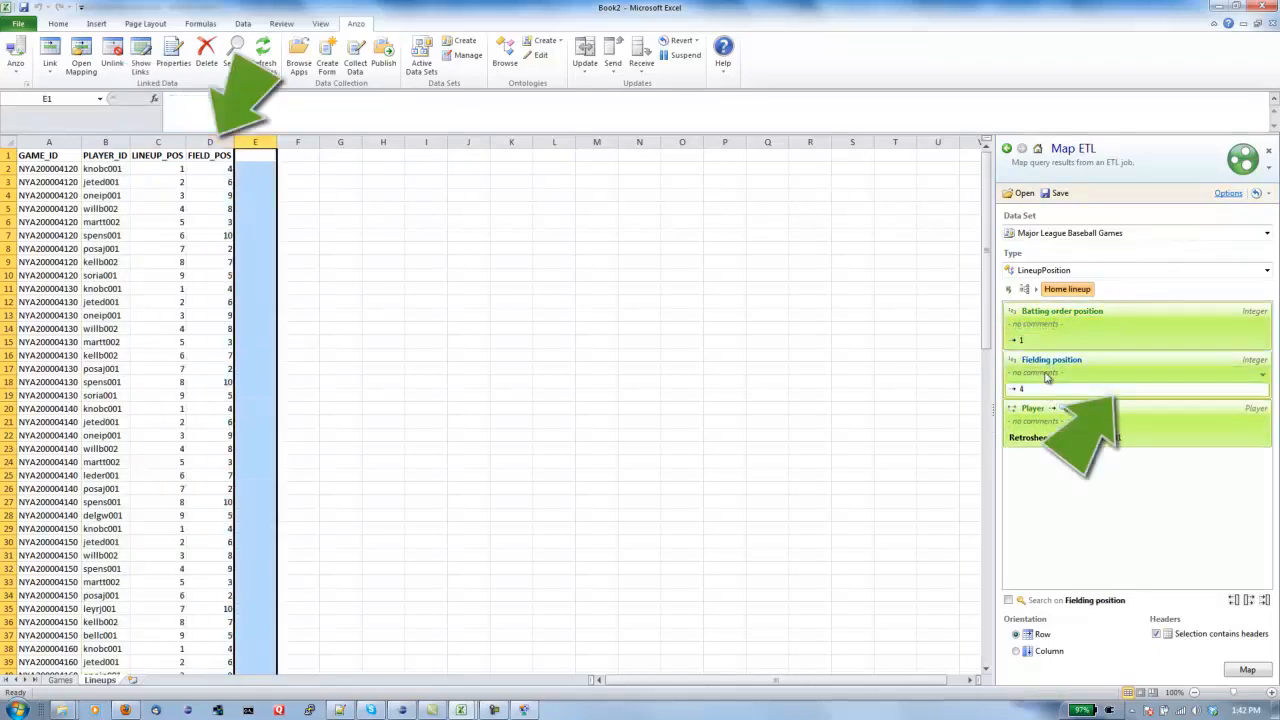
click(1008, 289)
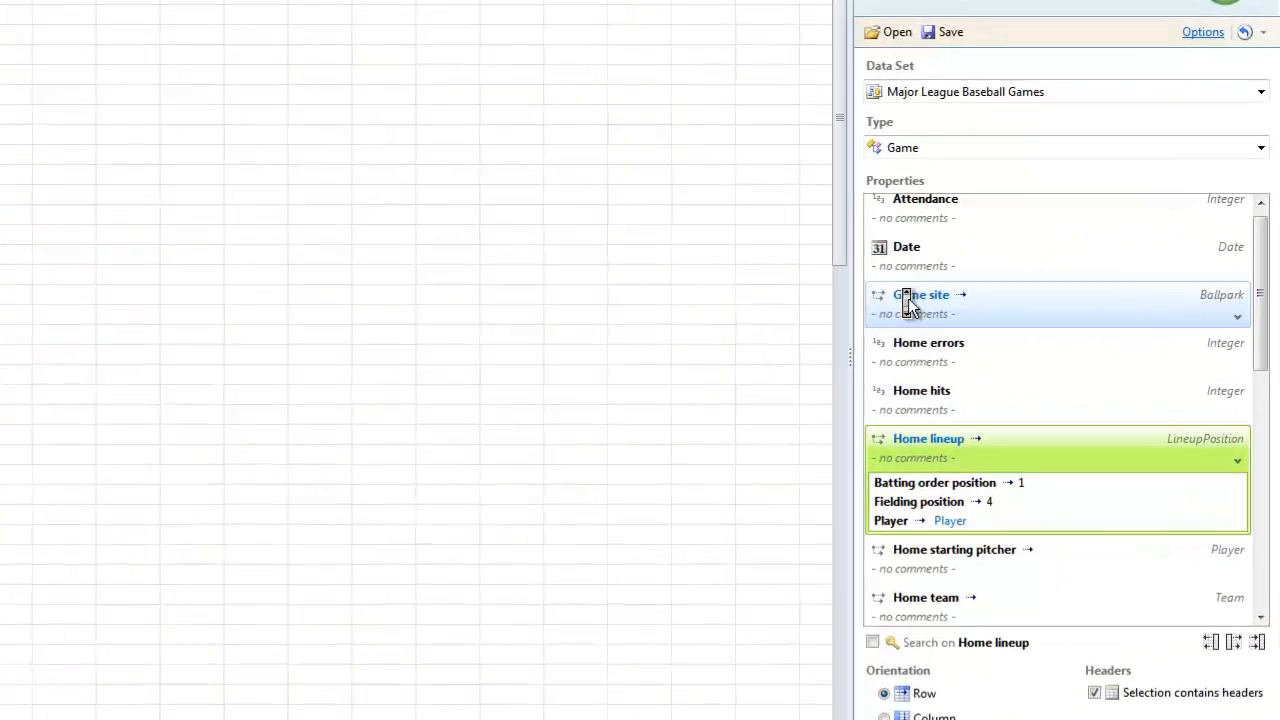
scroll(1032, 367, down, 5)
scroll(745, 205, up, 3)
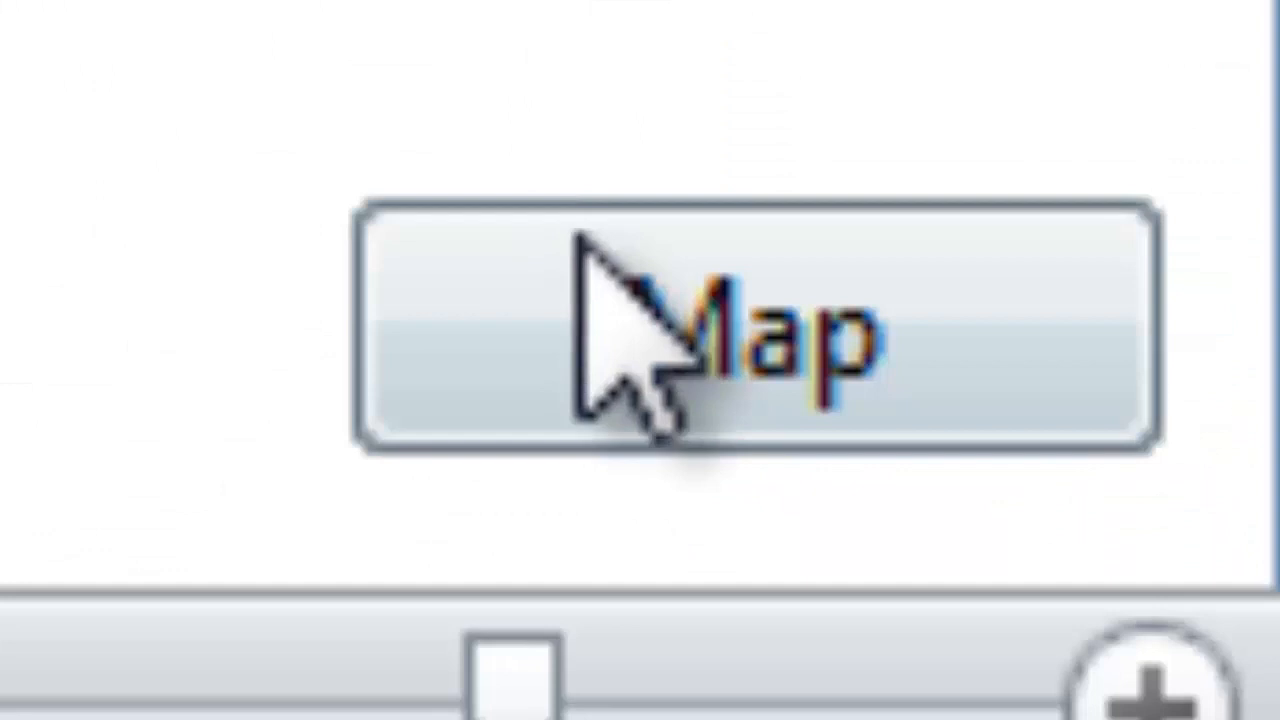
- Save and apply the mapping as 'Lineups Mapping', confirming the result
click(609, 263)
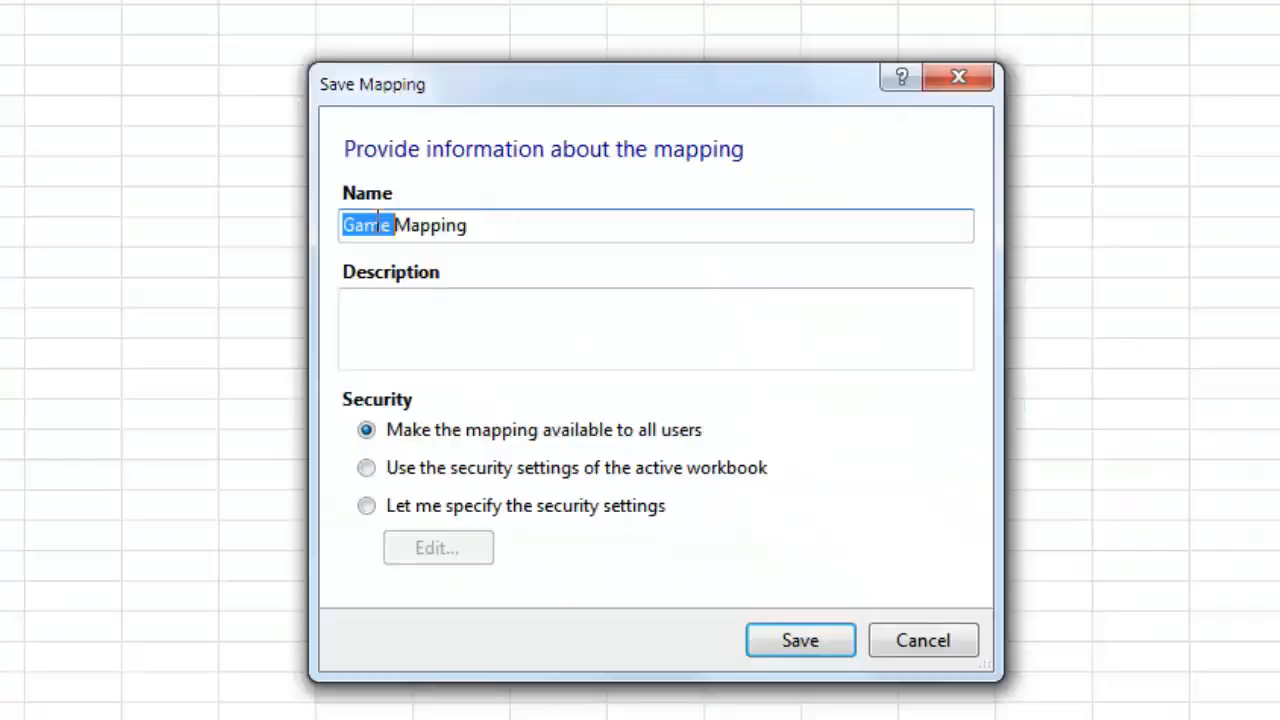
text(Lineups Mapping)
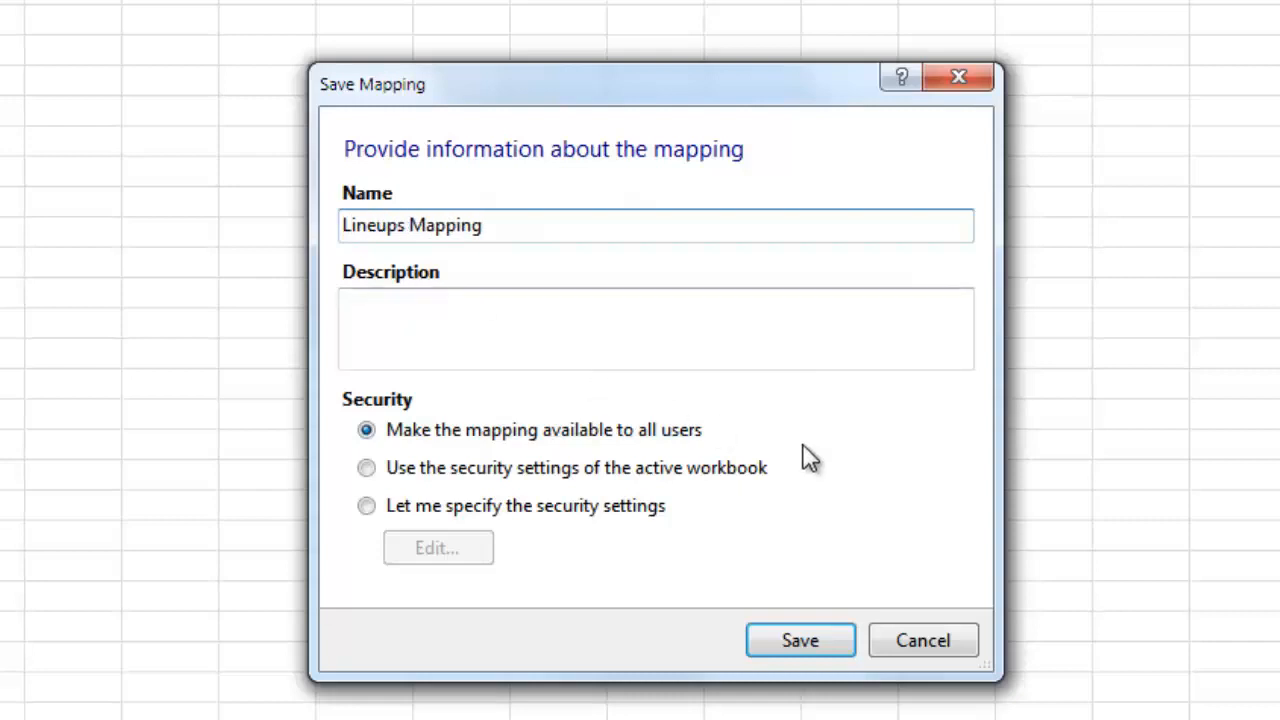
click(823, 636)
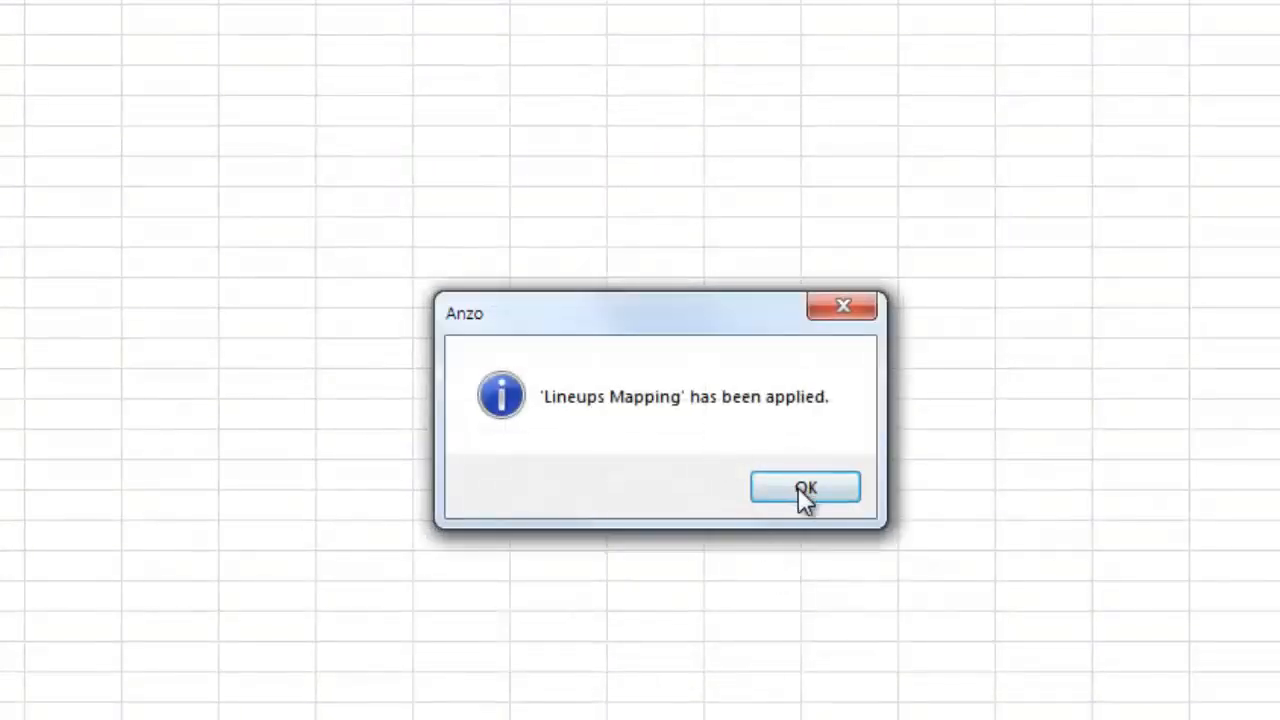
click(805, 488)
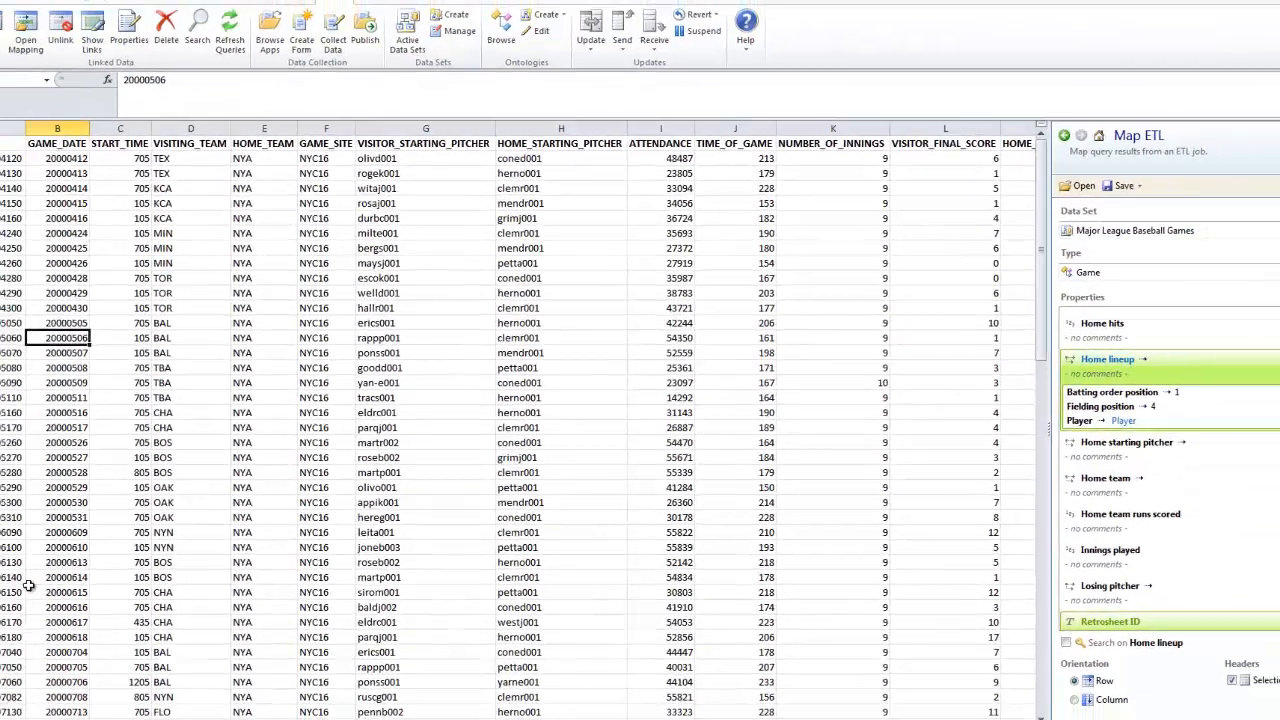
scroll(152, 417, left, 6)
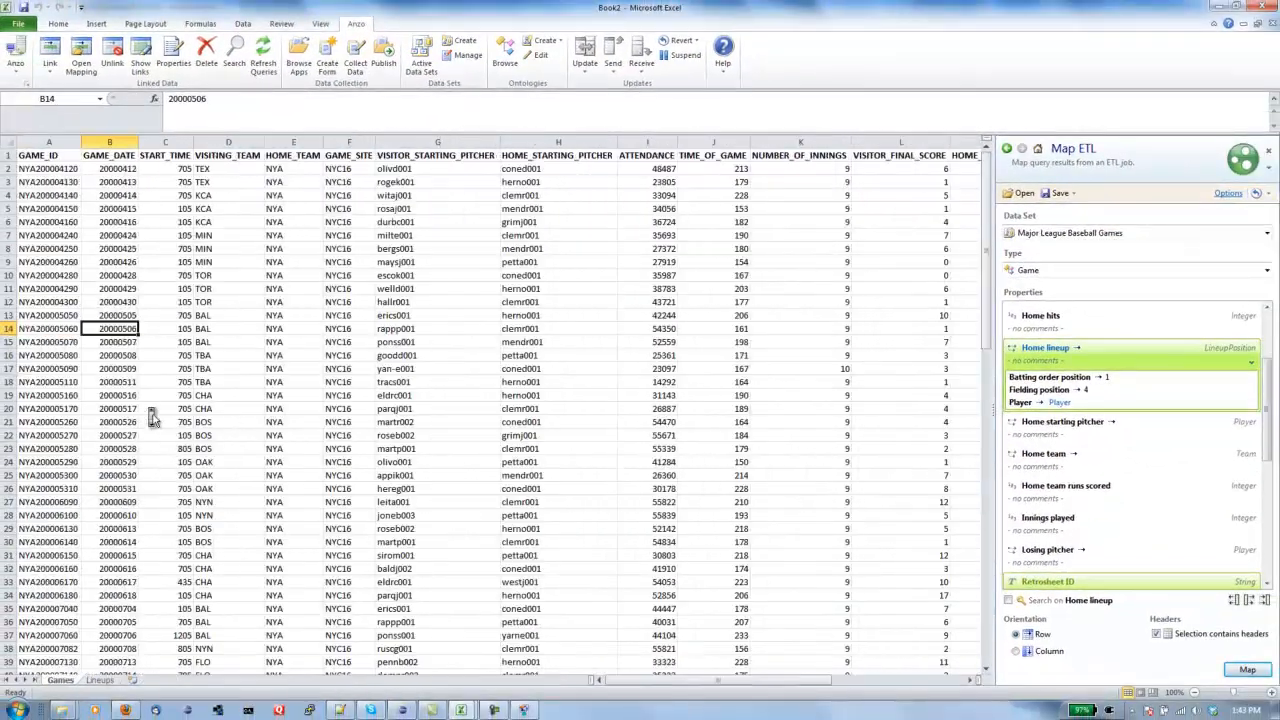
- Search the saved mappings for 'games' and open Games Mapping
click(81, 60)
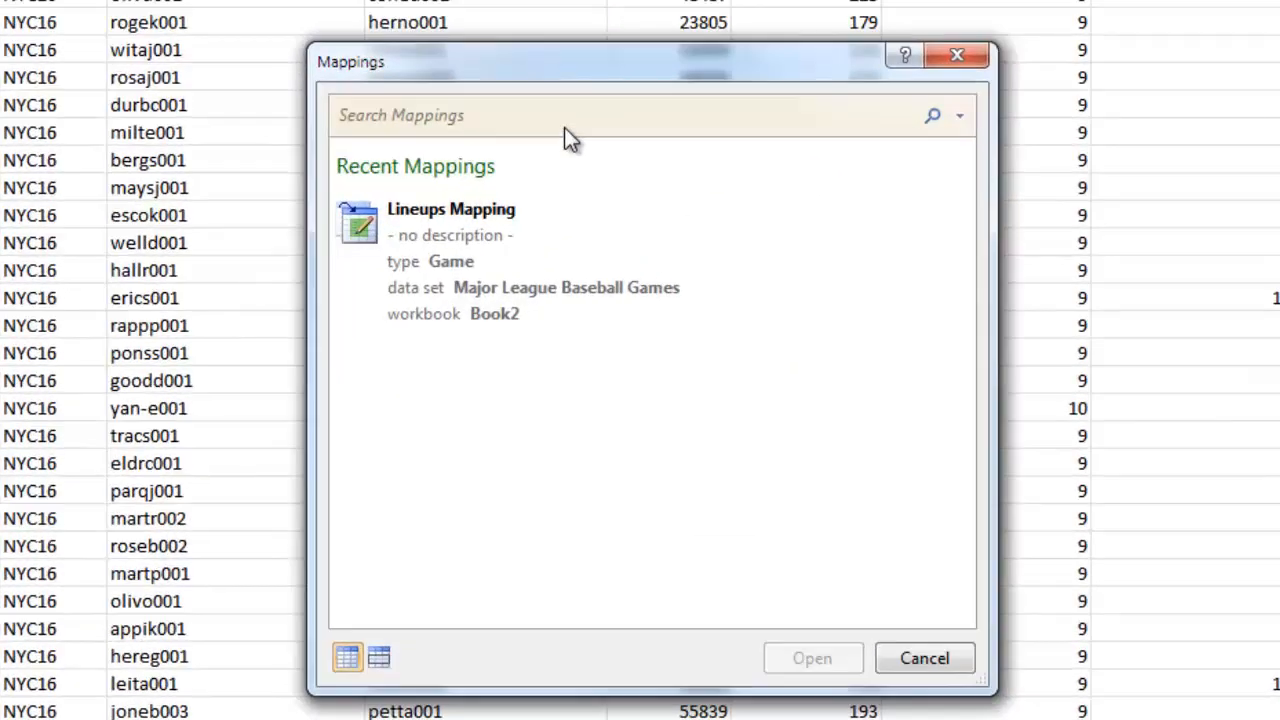
click(597, 231)
text(games)
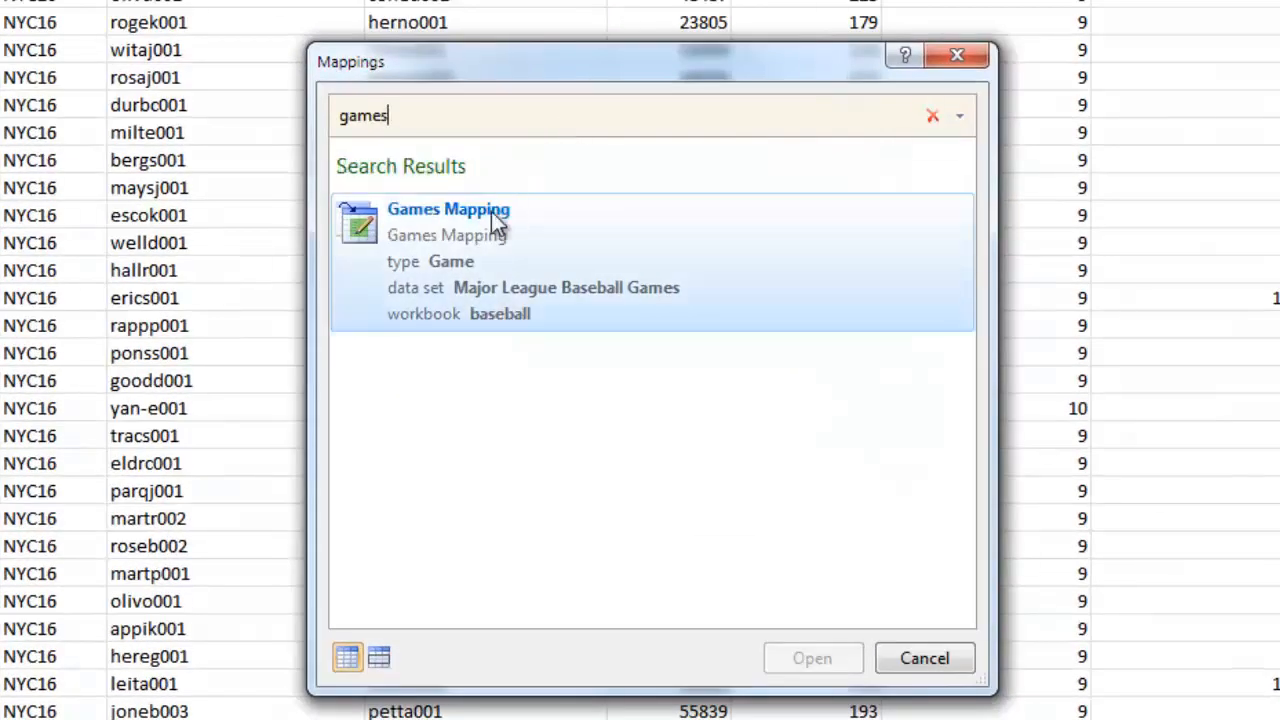
click(480, 236)
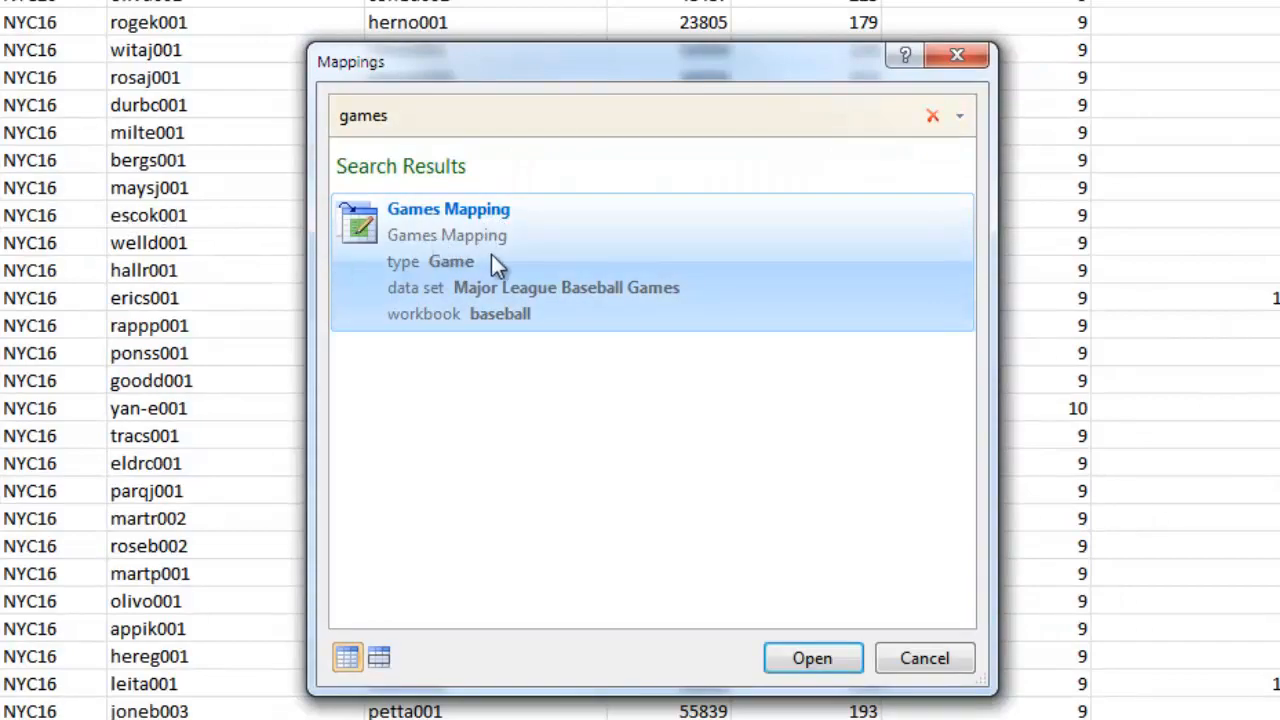
double_click(470, 258)
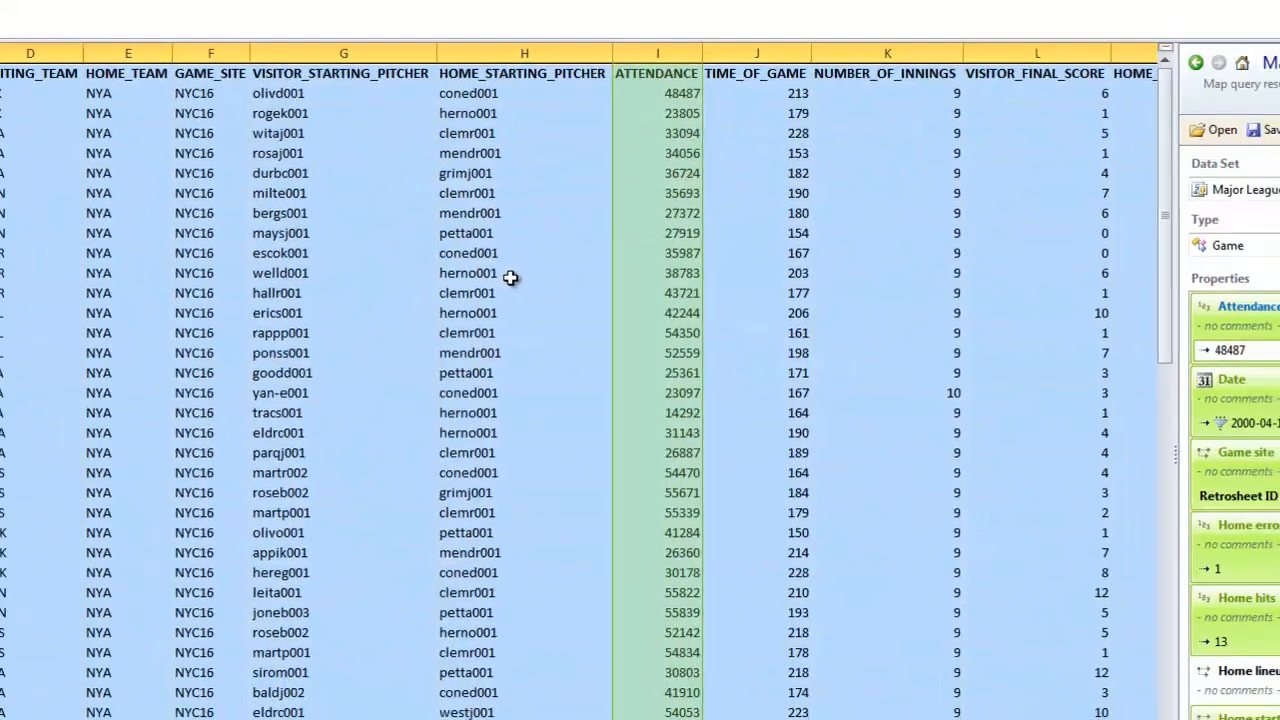
scroll(1080, 455, down, 10)
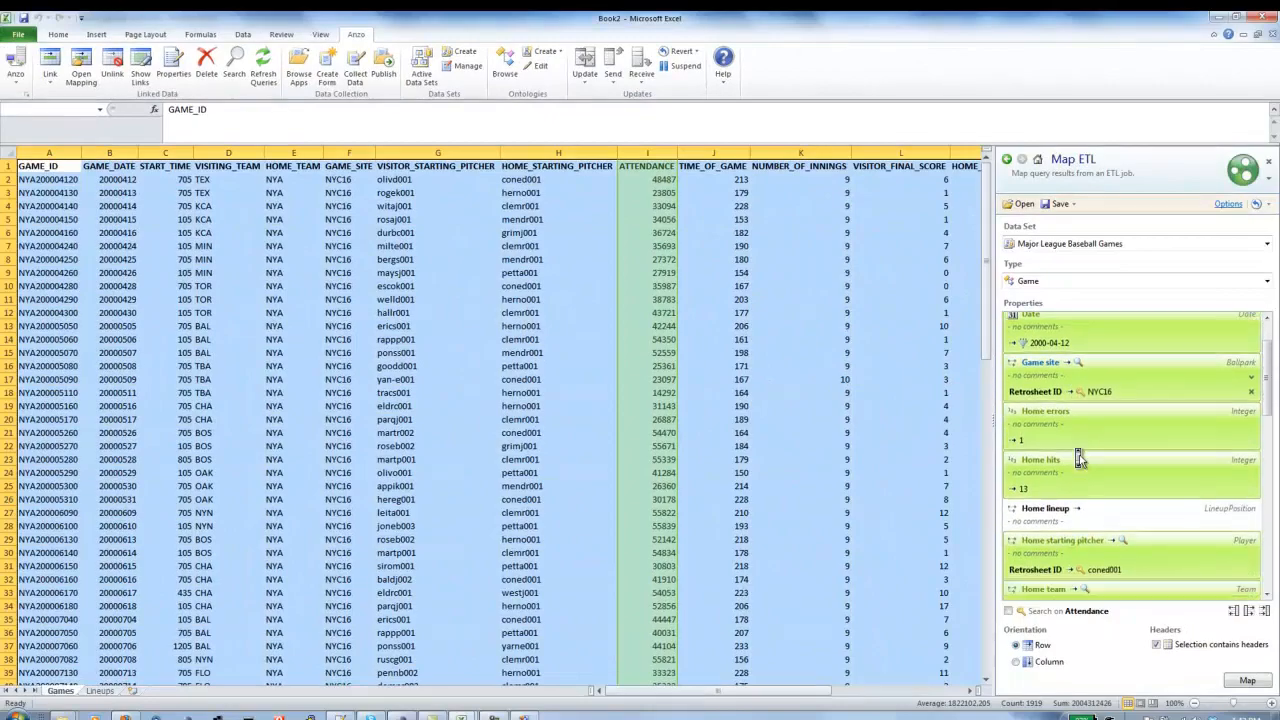
click(1082, 462)
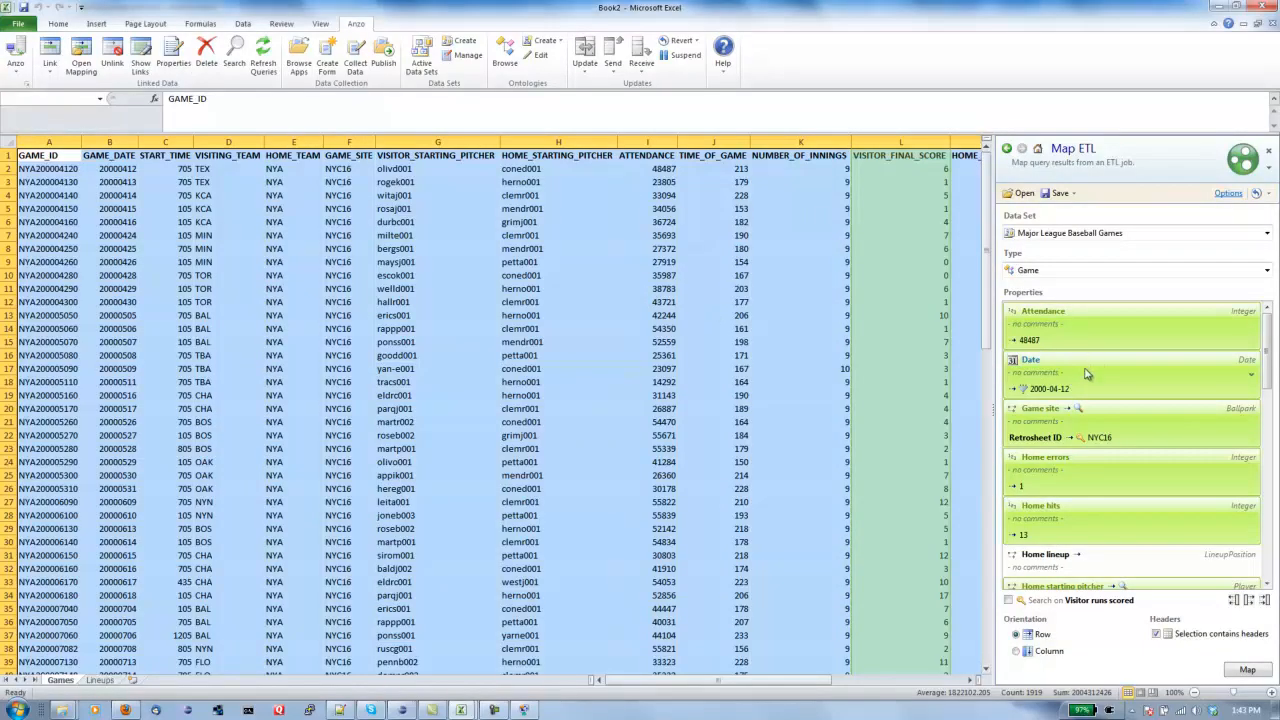
click(1085, 374)
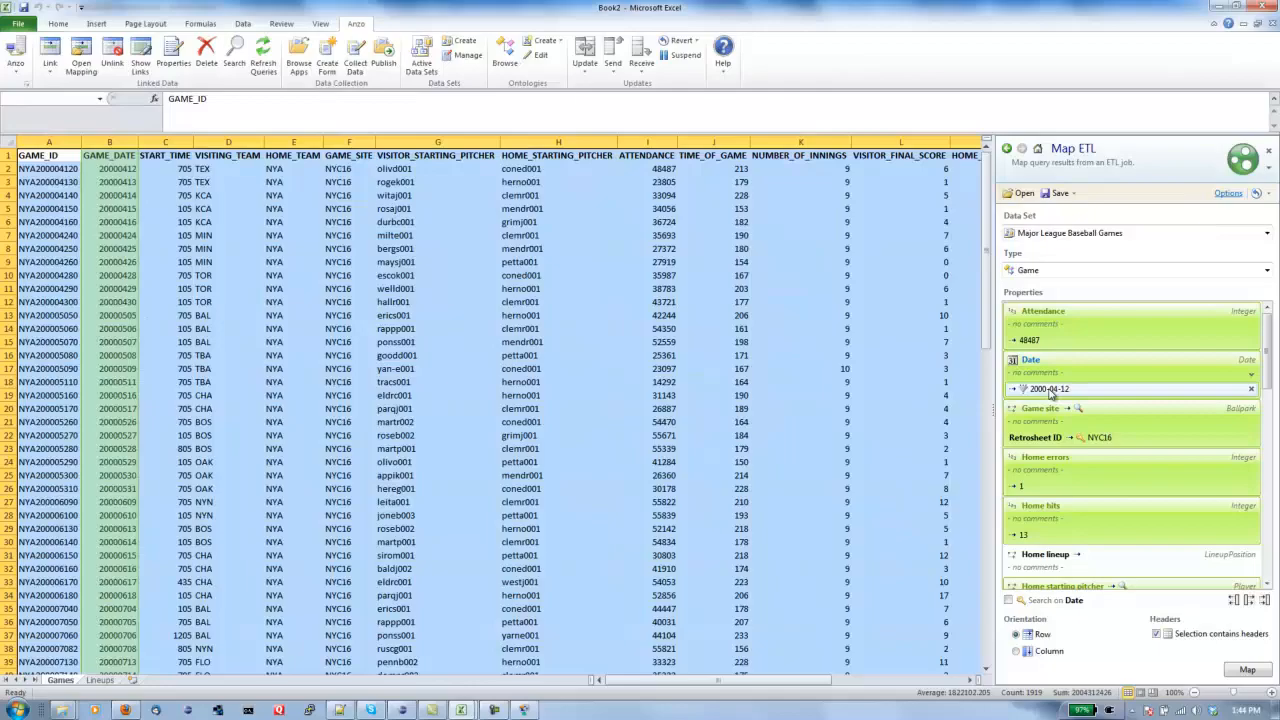
- Inspect the Date property's regex transform that turns 20000412 into 2000-04-12, then review the other properties
right_click(1050, 394)
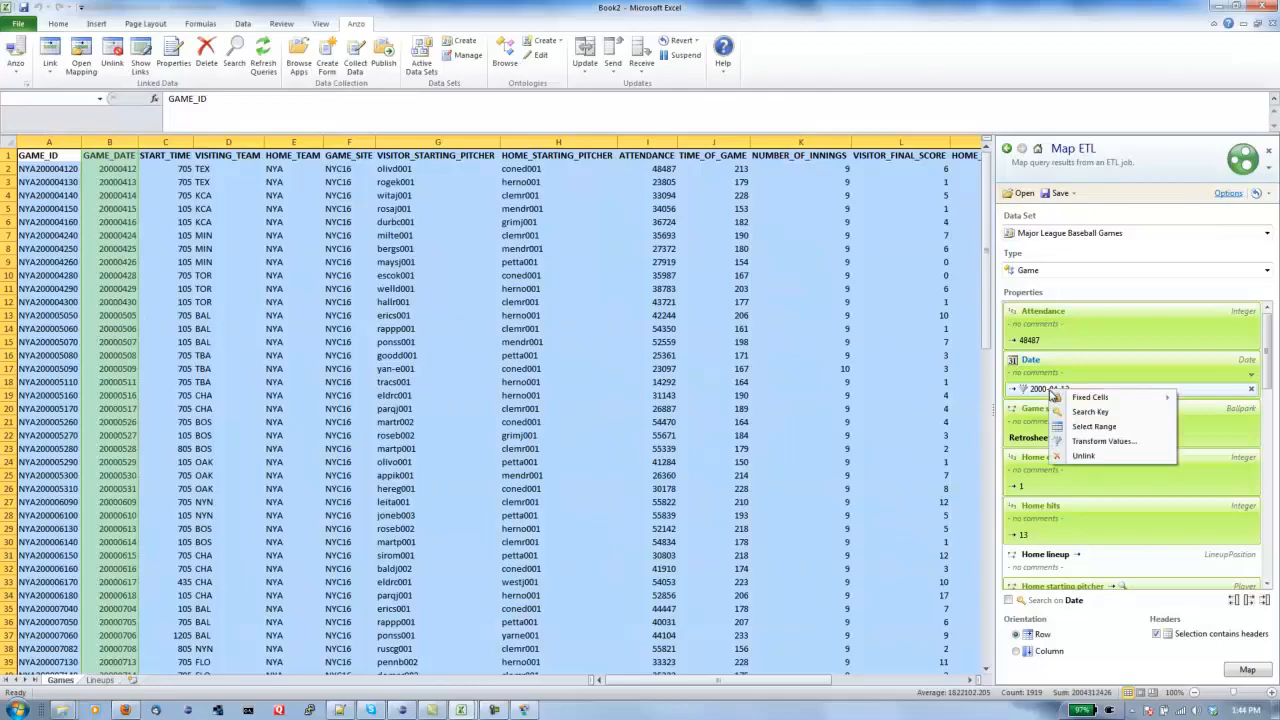
click(1100, 447)
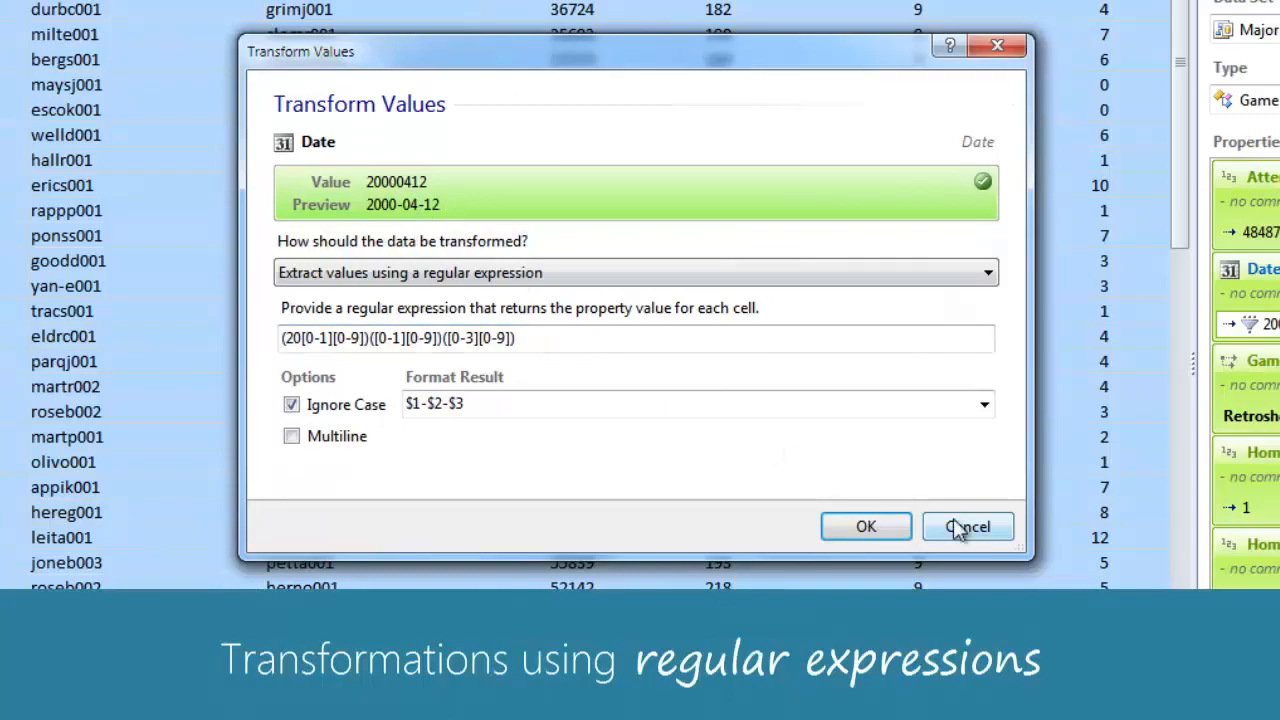
click(868, 526)
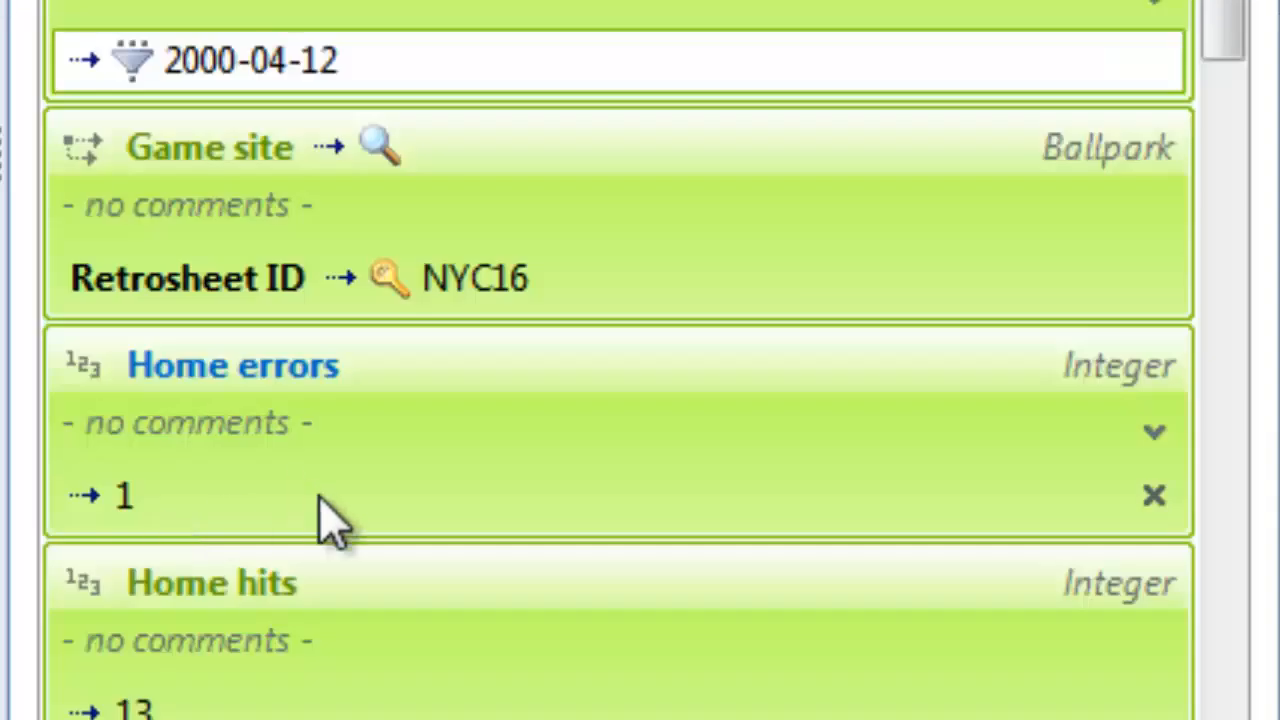
scroll(330, 520, down, 10)
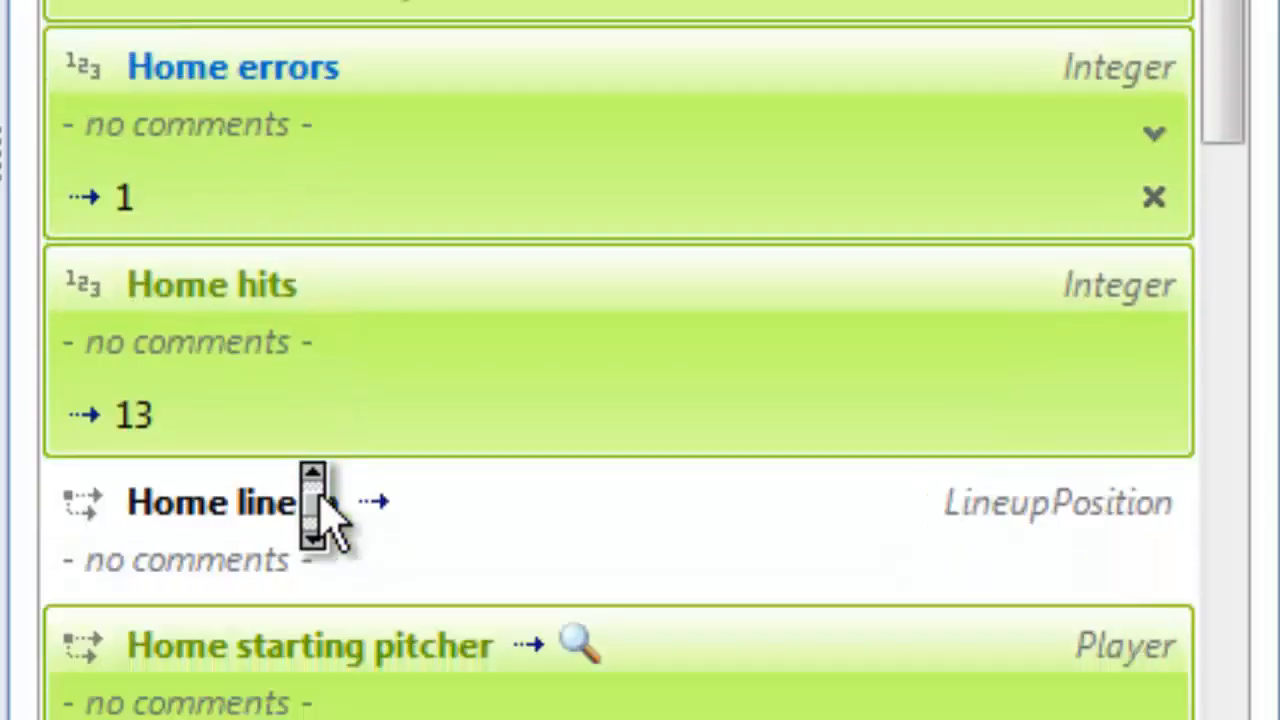
scroll(330, 530, down, 8)
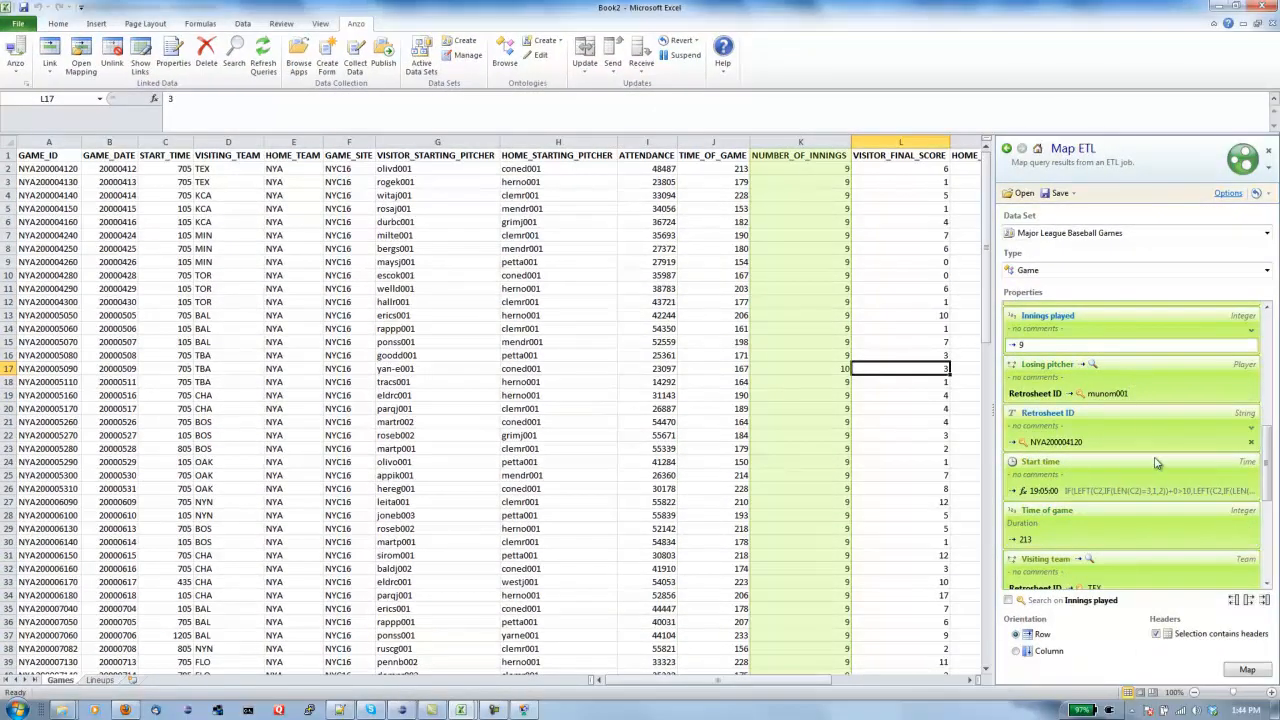
- Apply the Games Mapping, dismiss its confirmation and progress report, and save the MLB Stats Database project
click(1240, 676)
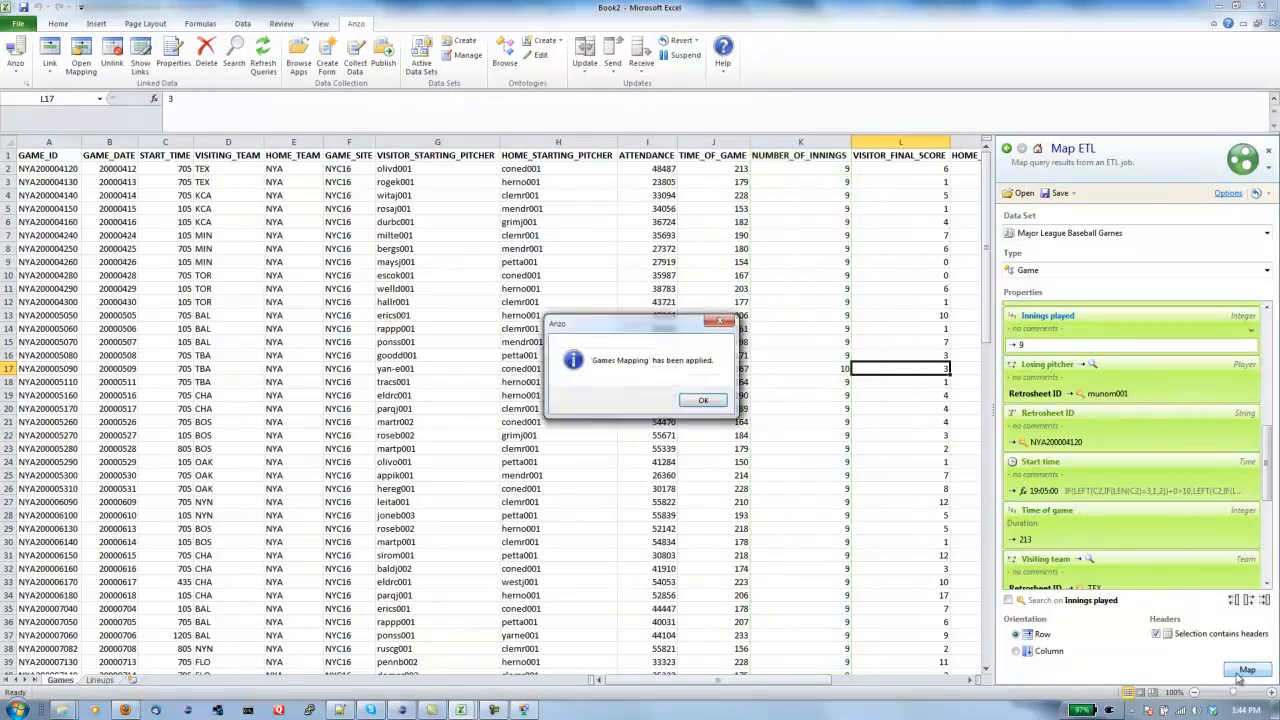
click(815, 512)
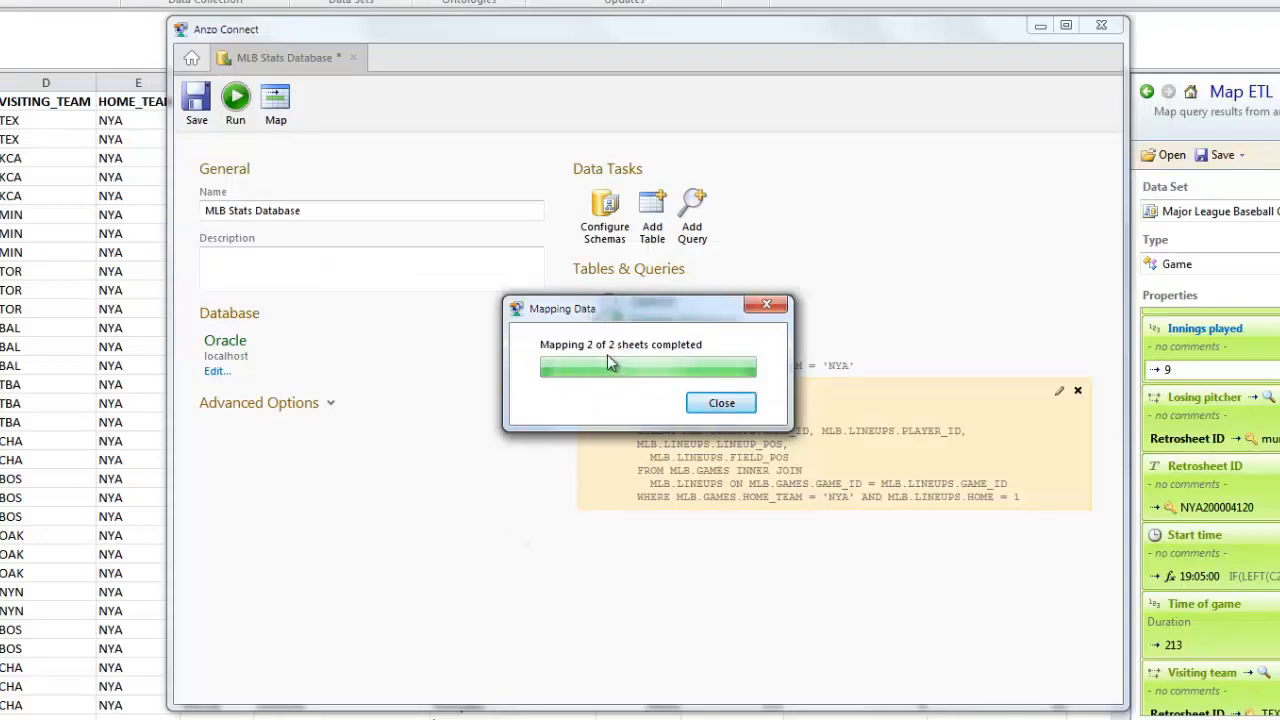
click(708, 404)
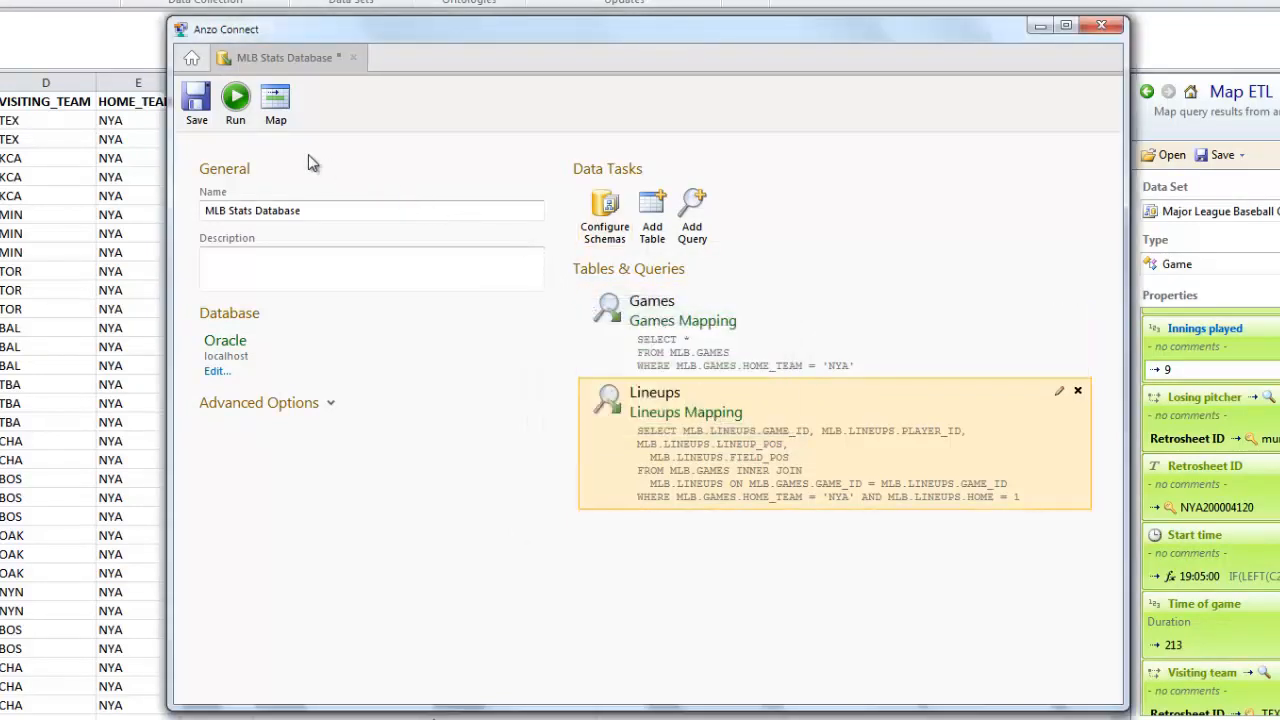
click(185, 110)
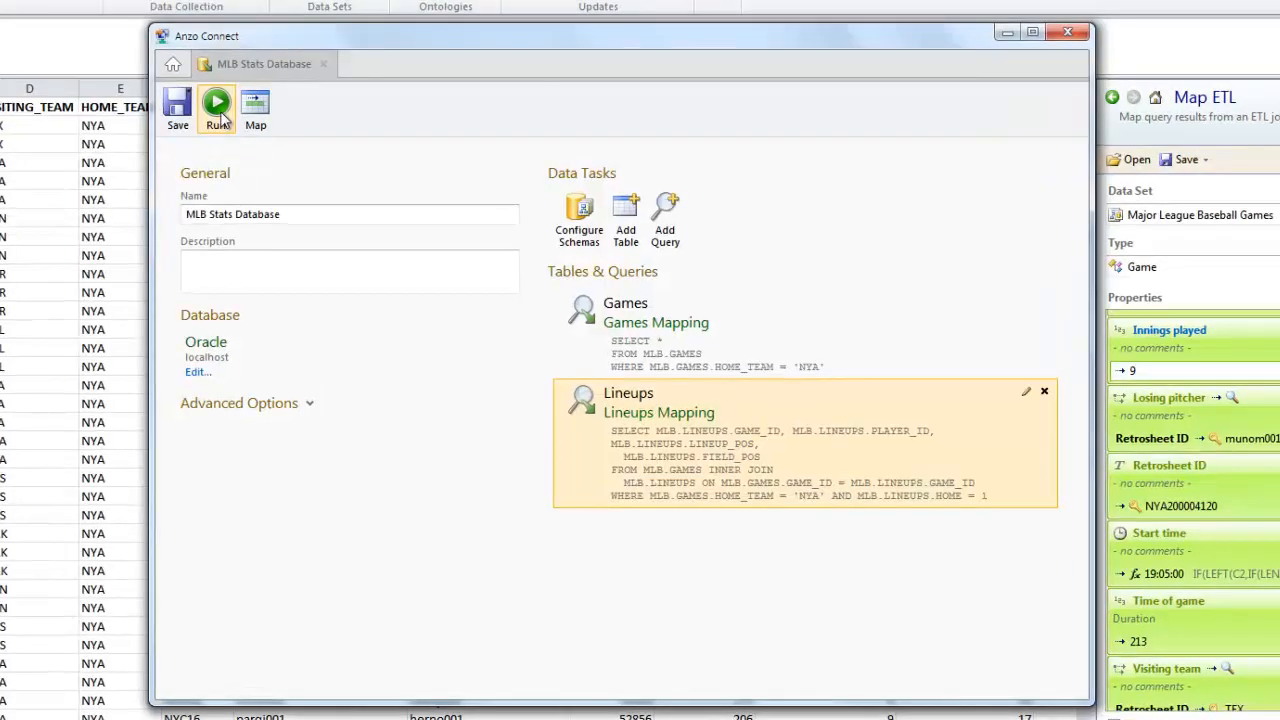
- Run both the Games and Lineups queries to load the MLB data into Anzo
click(216, 105)
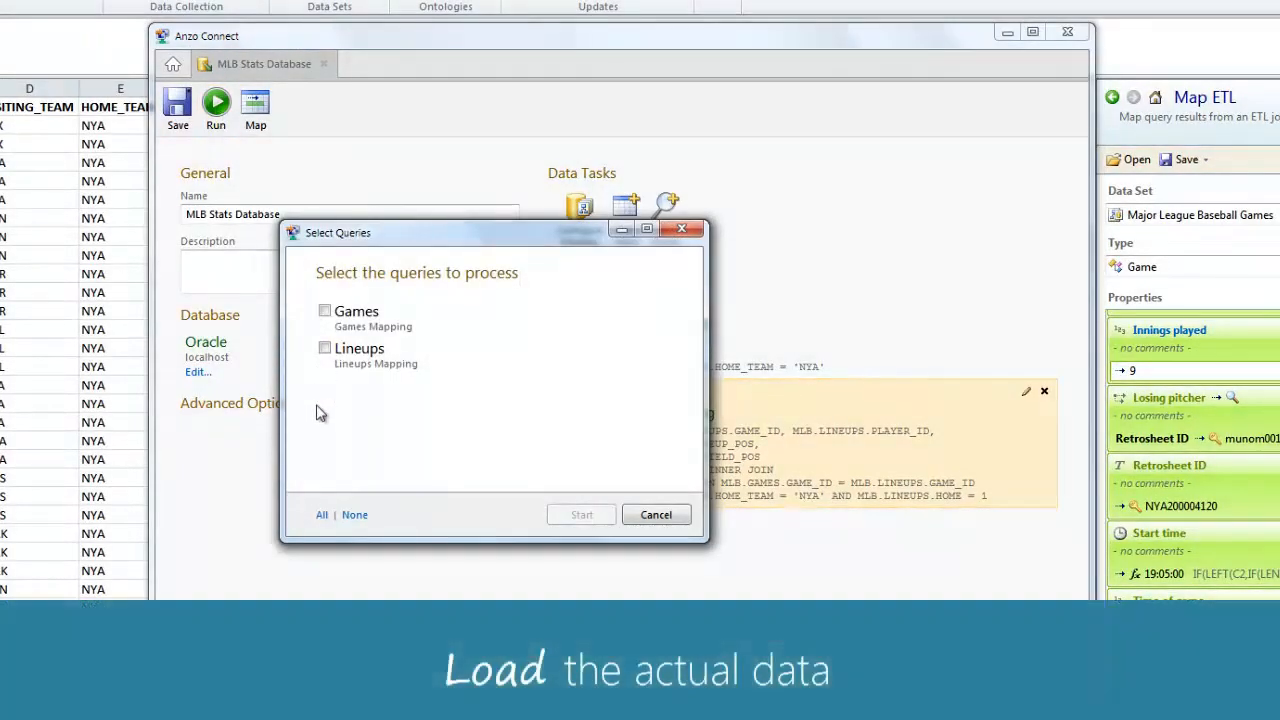
click(322, 515)
click(575, 516)
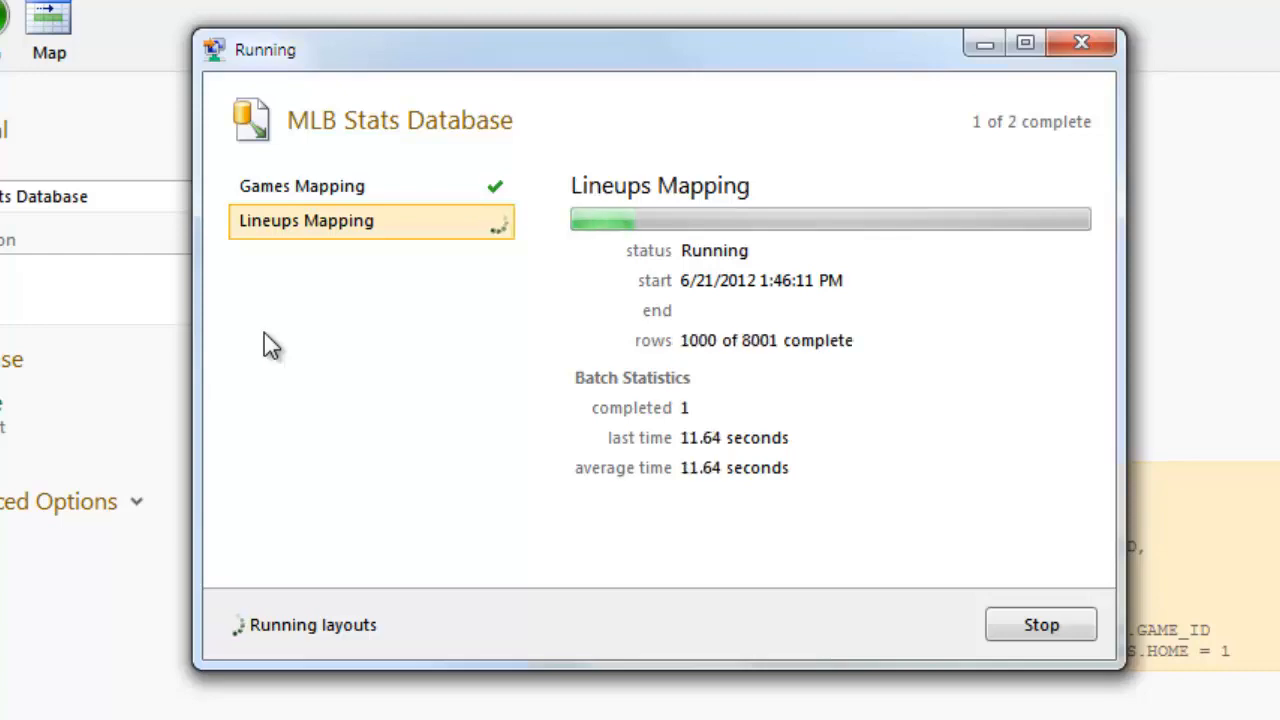
key(alt+Tab)
key(alt+Tab)
key(alt+Tab)
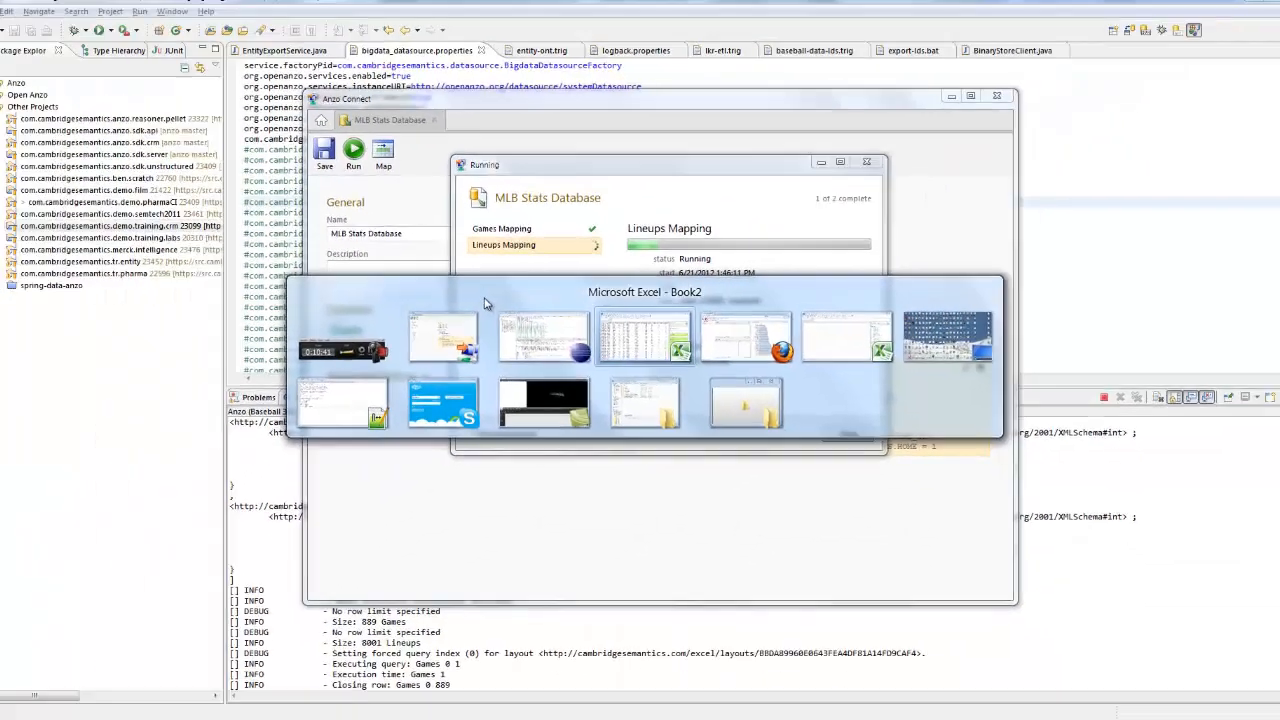
- Return to the Anzo dashboard and read values from the Average runs allowed per starting pitcher chart
key(alt+Tab)
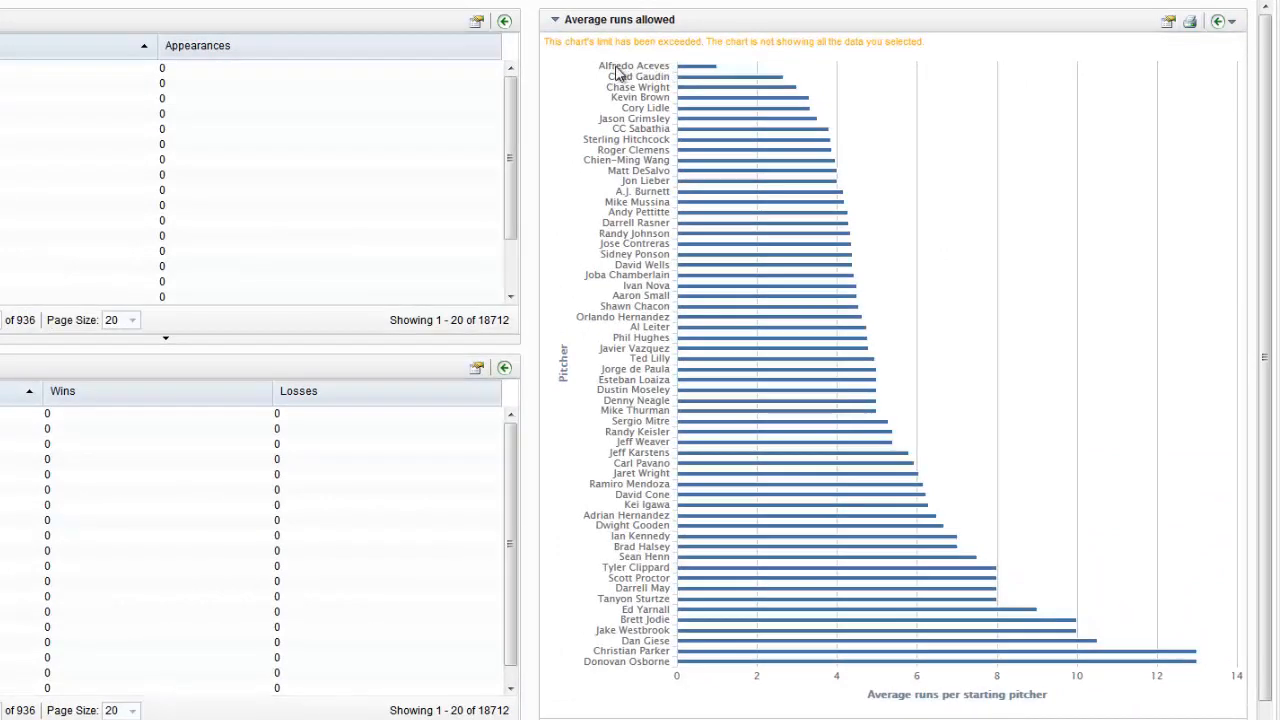
mouse_move(692, 70)
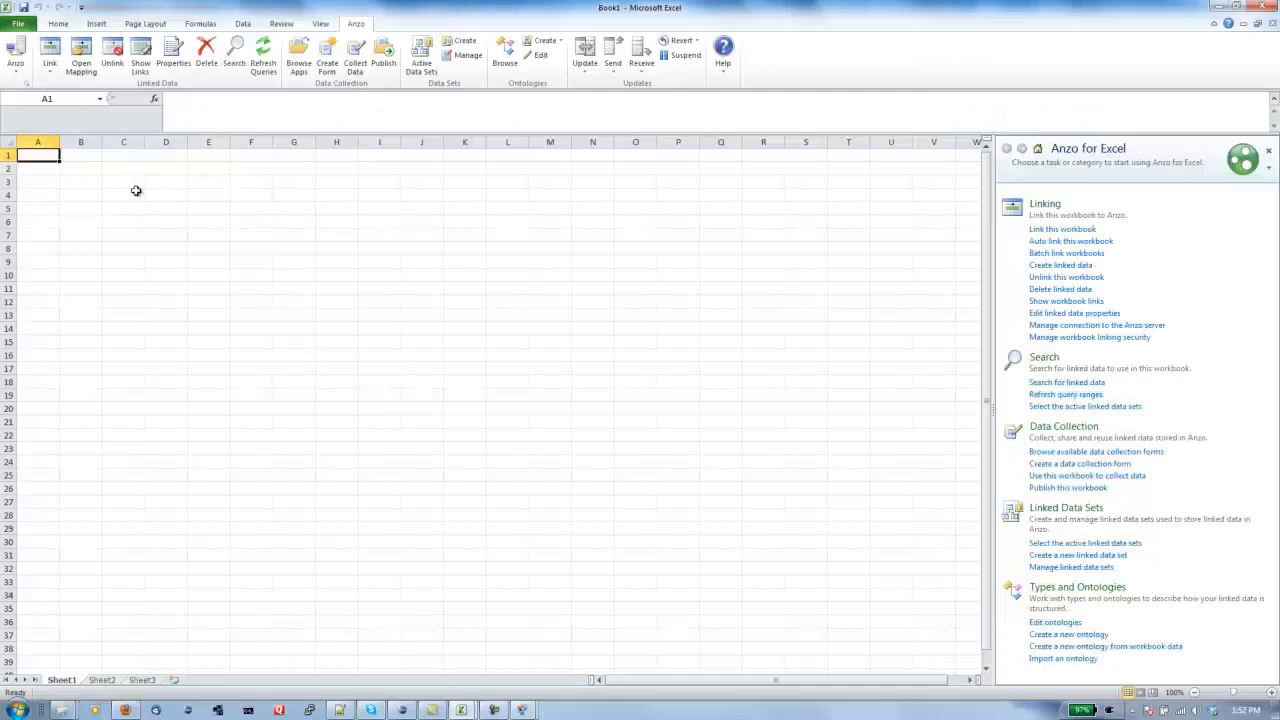
- Enter the headers Player, Description, Severity and # Days Disabled in cells A4:D4
click(42, 195)
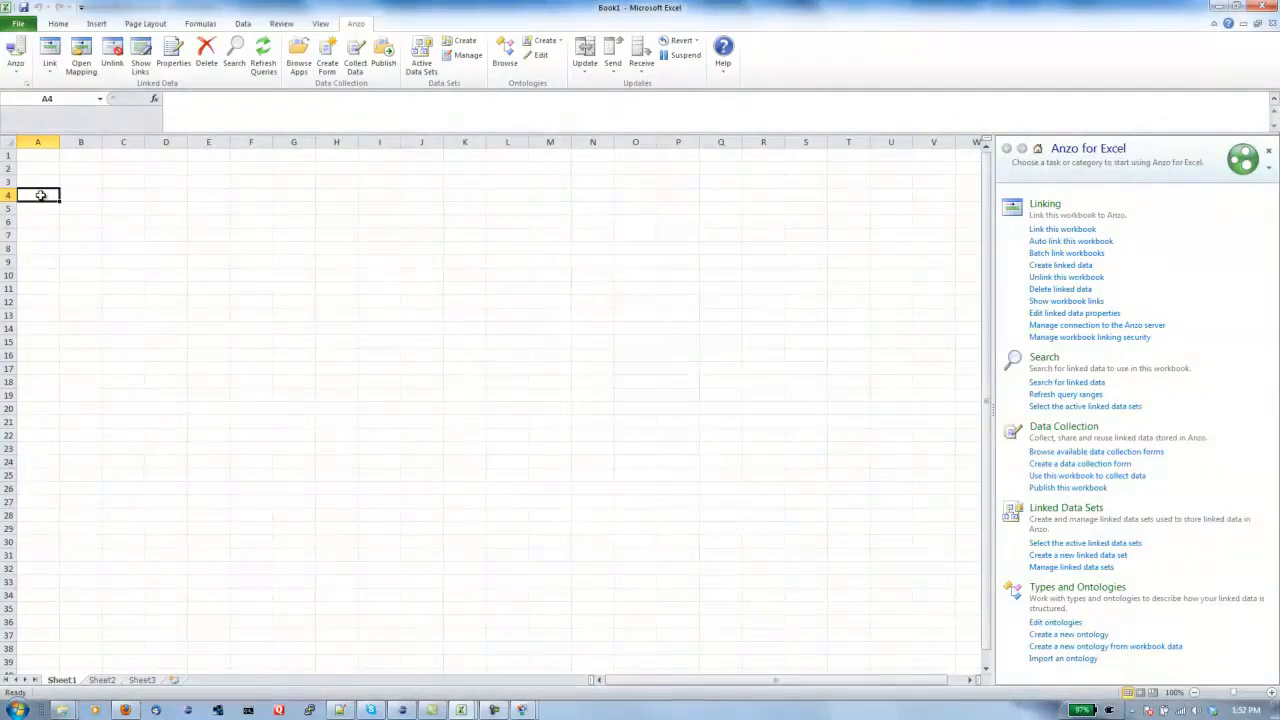
text(Player)
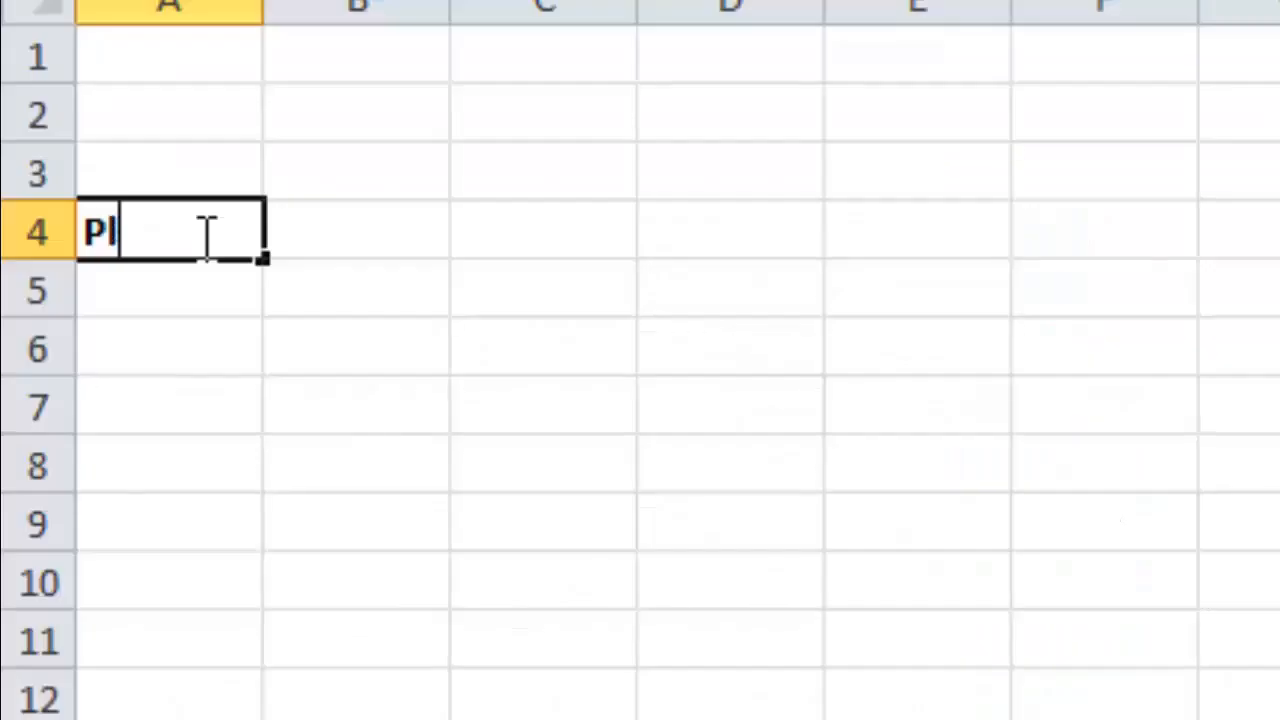
click(78, 197)
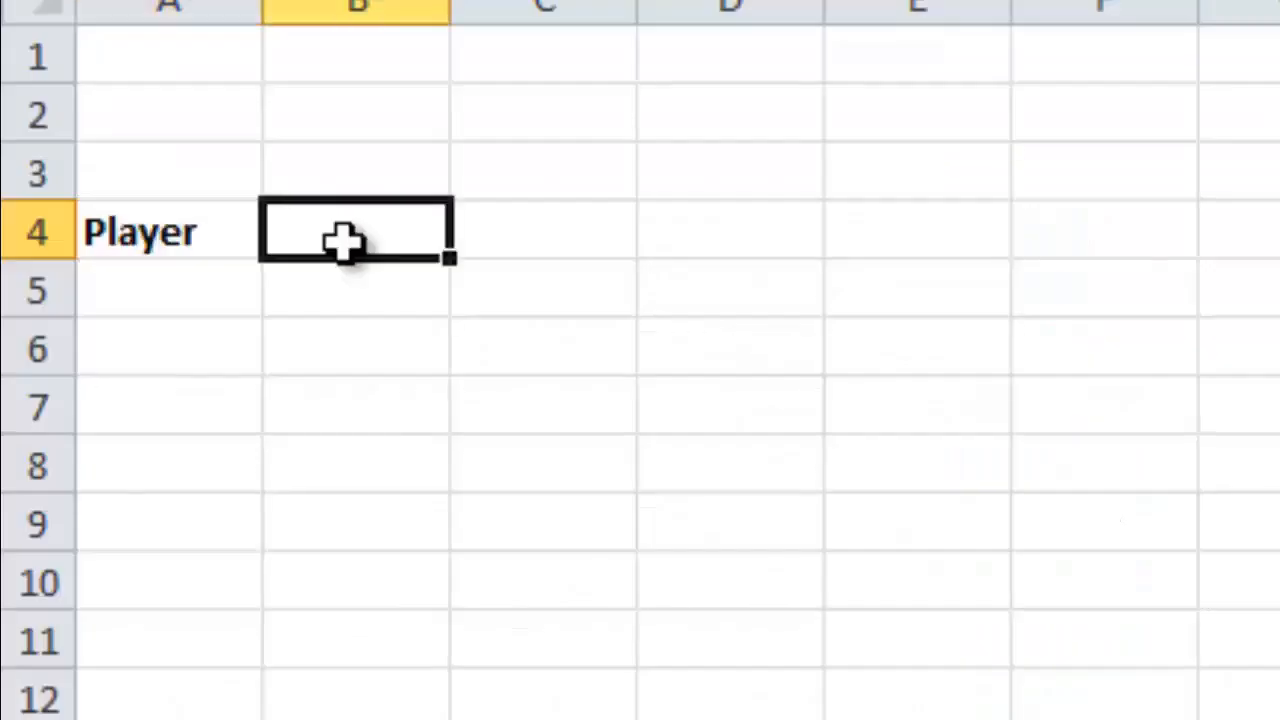
text(Des)
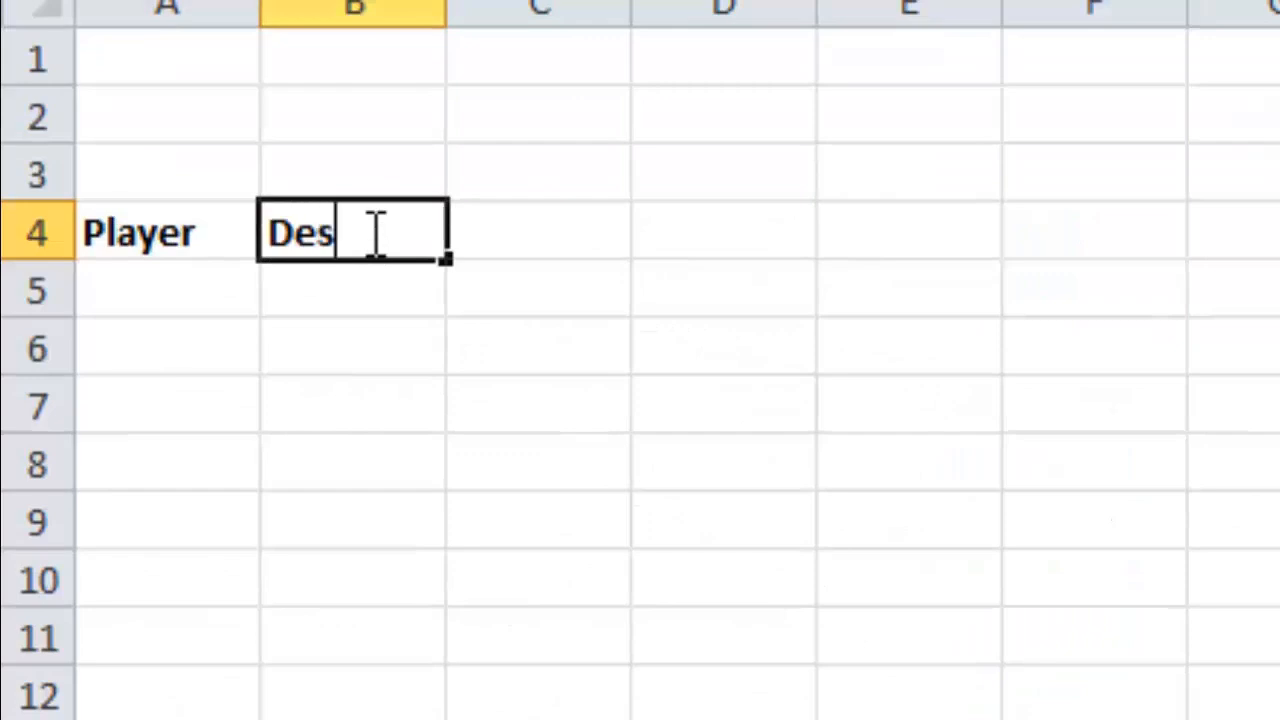
text(cription)
key(Tab)
text(Severity)
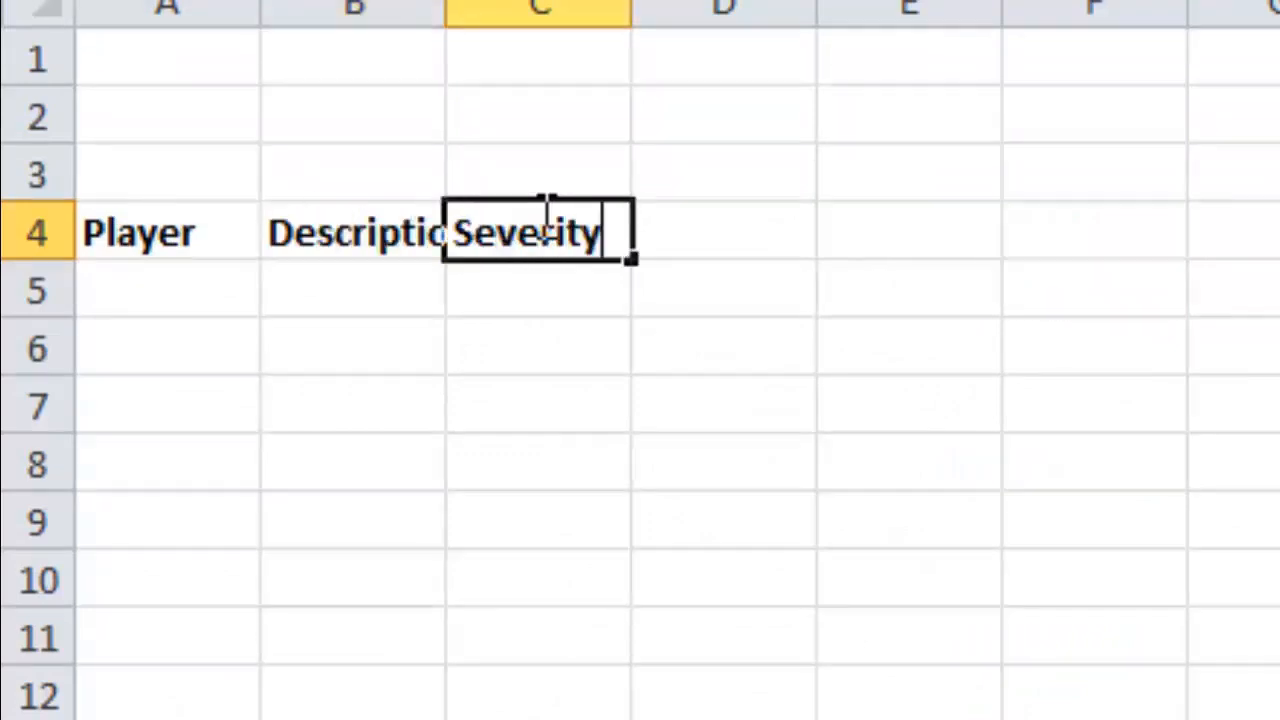
key(Tab)
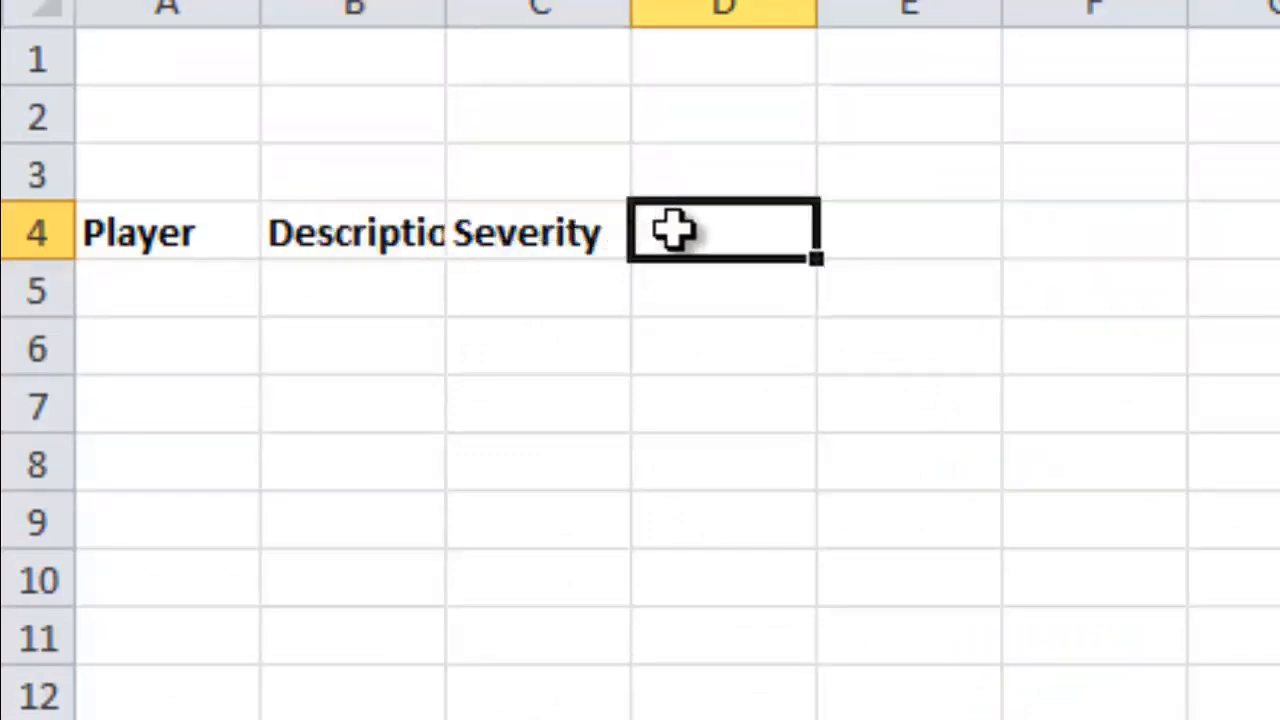
text(# Days D)
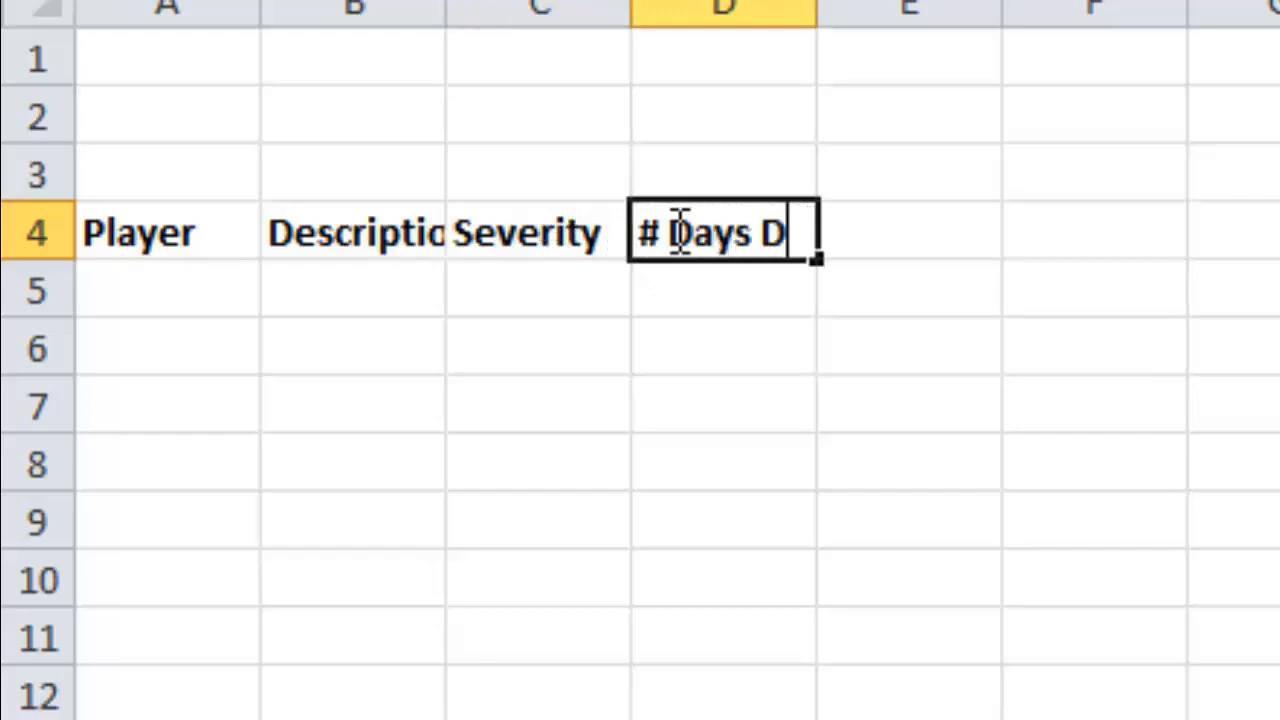
text(isabled)
key(Return)
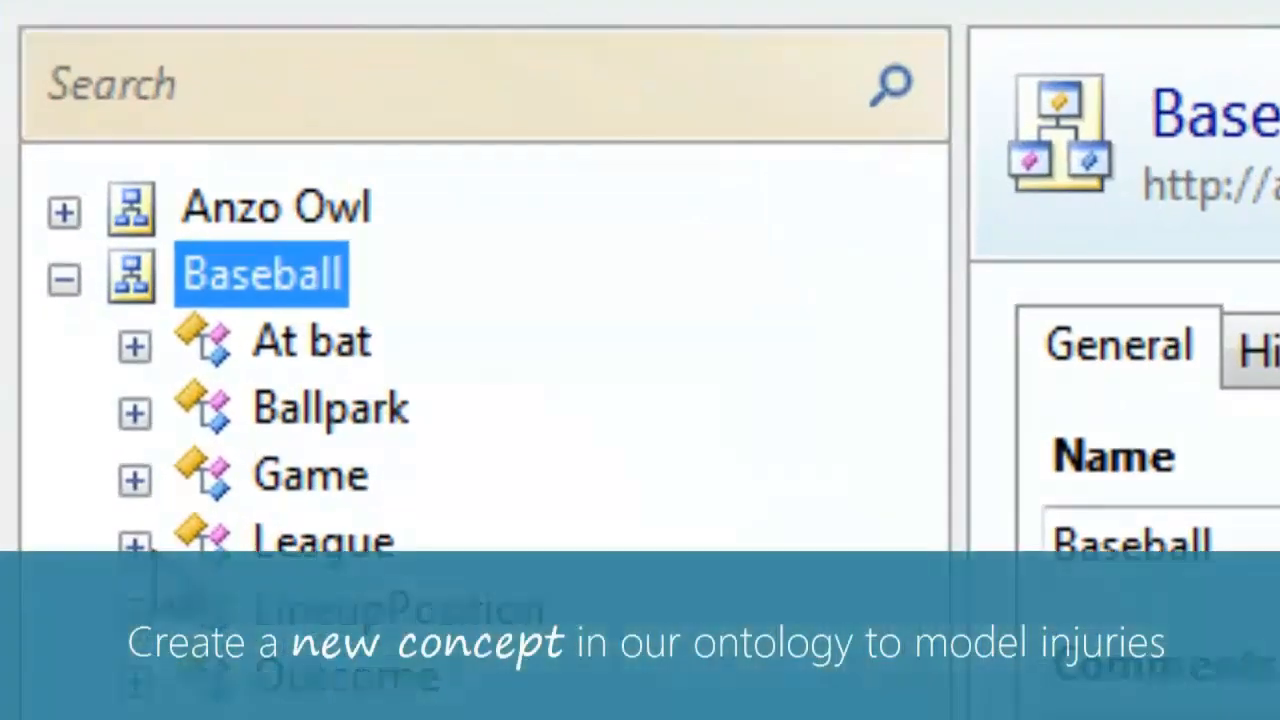
- Add a new class named Injury to the Baseball ontology
right_click(296, 243)
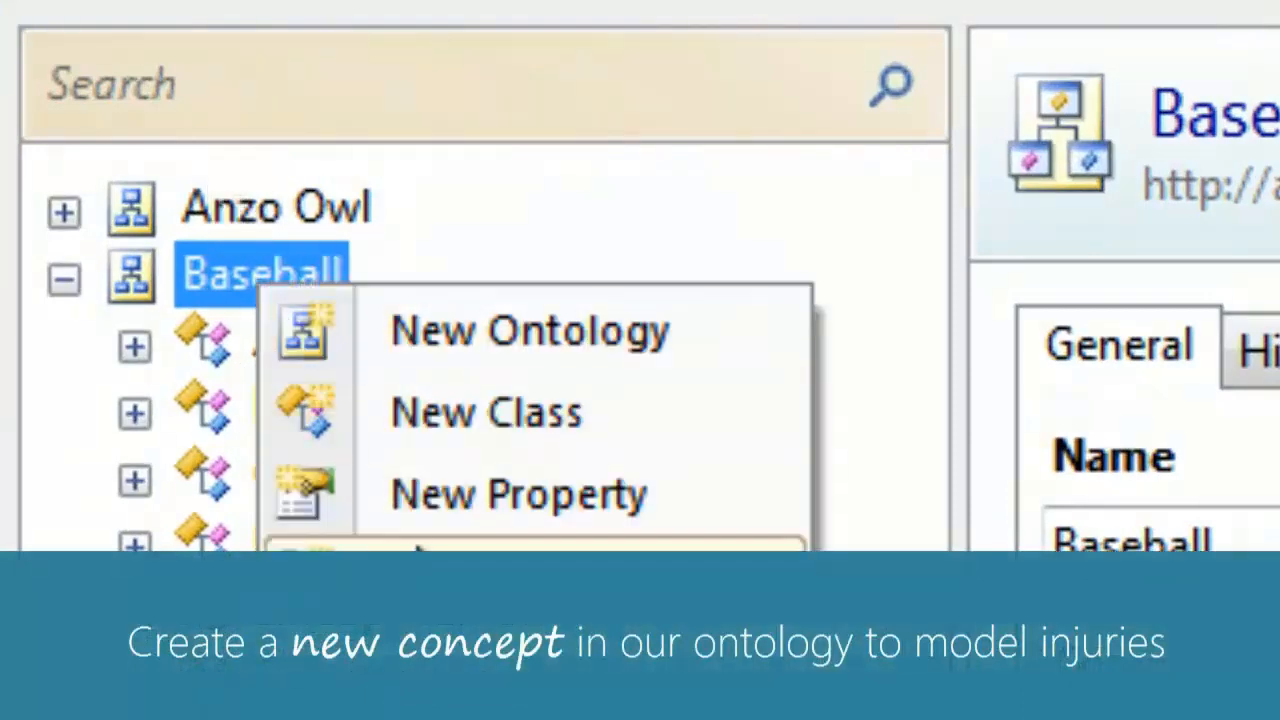
click(443, 425)
text(Injury)
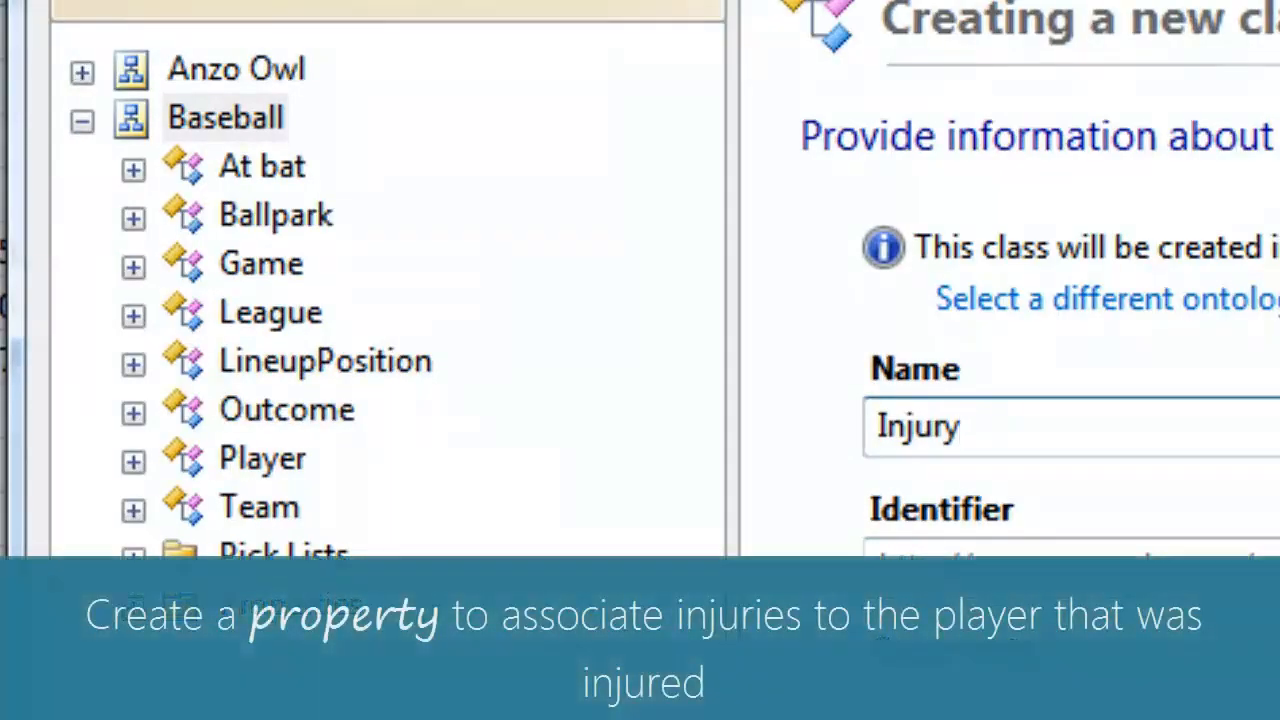
key(Return)
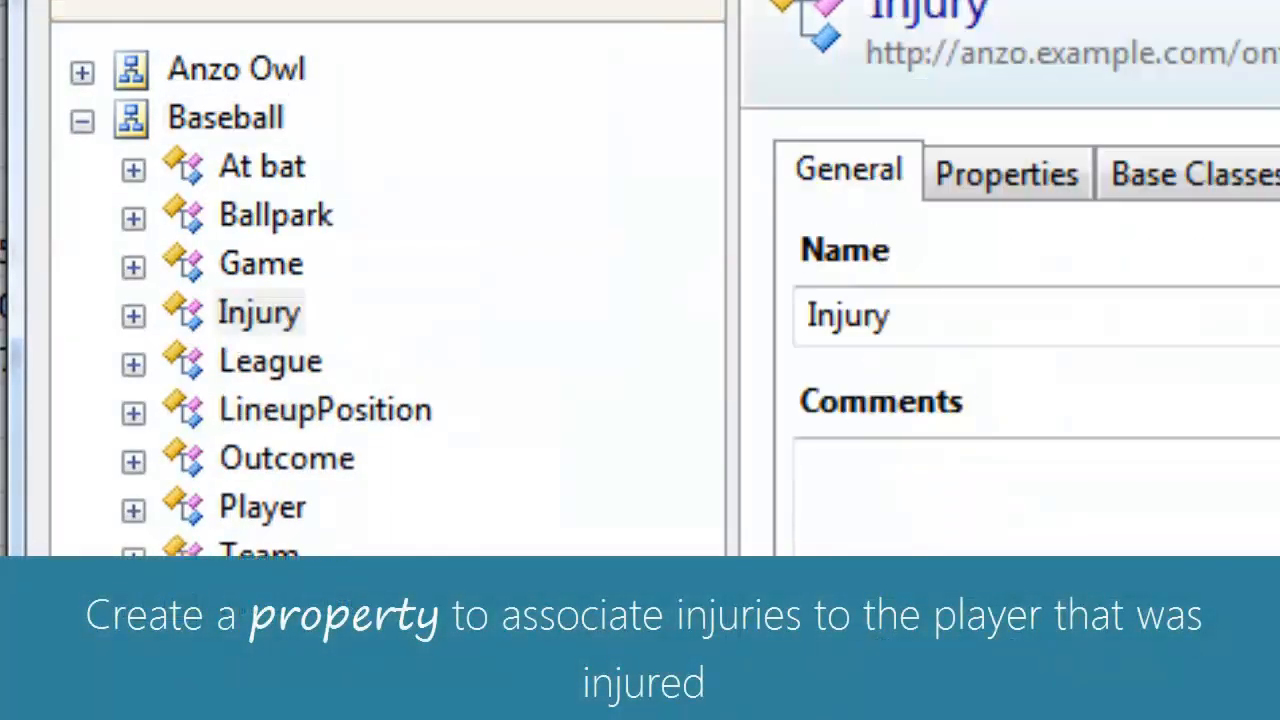
- Give the Injury class an 'Injured player' property of type Player
click(133, 316)
right_click(283, 330)
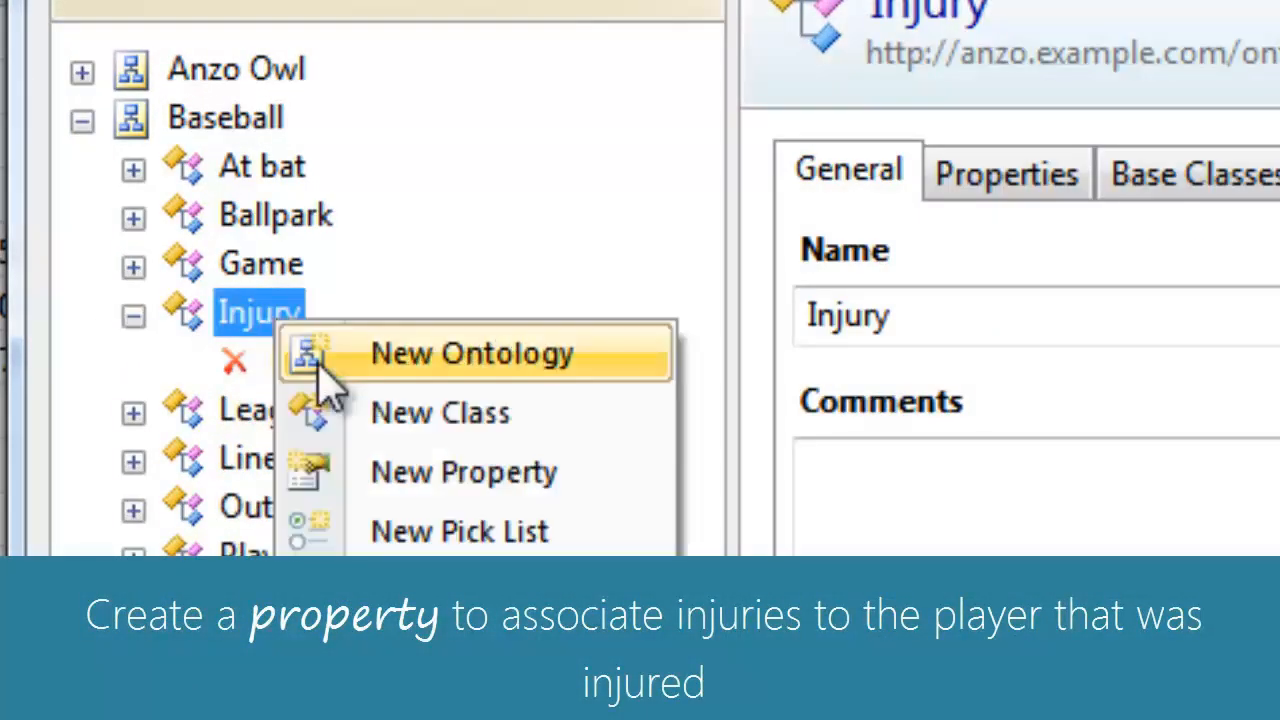
click(420, 471)
text(Injure)
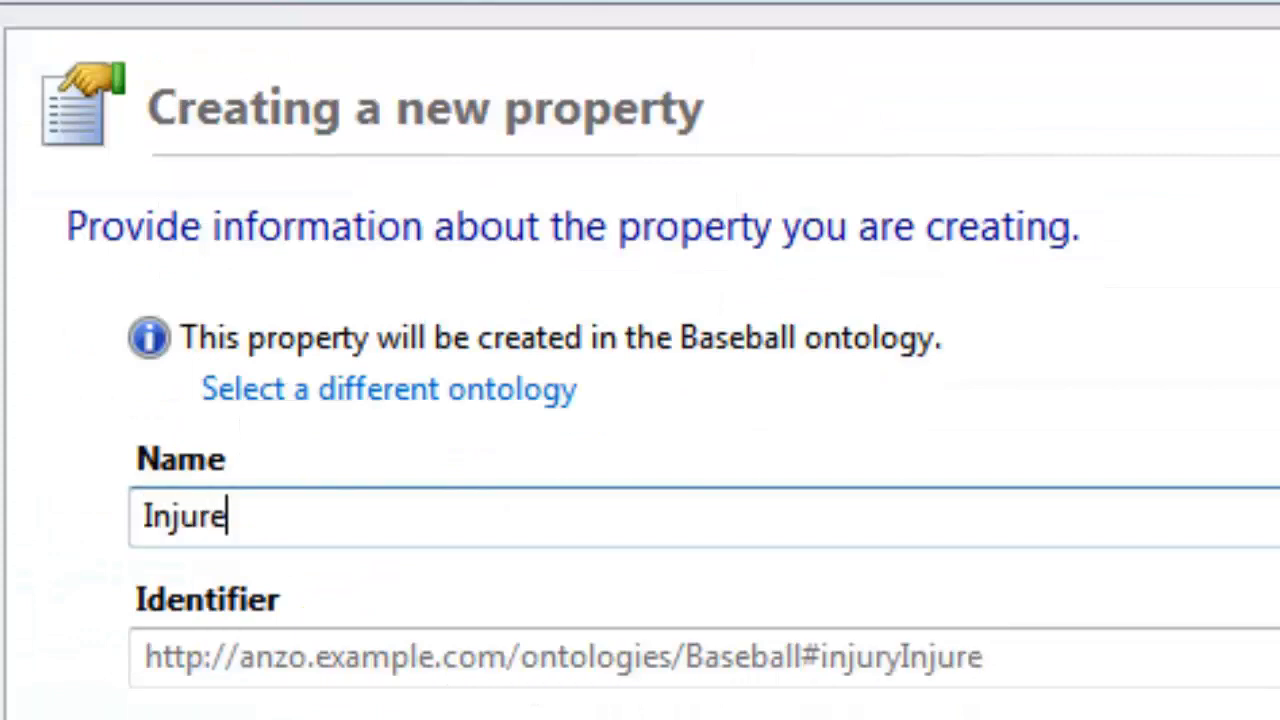
text(d player)
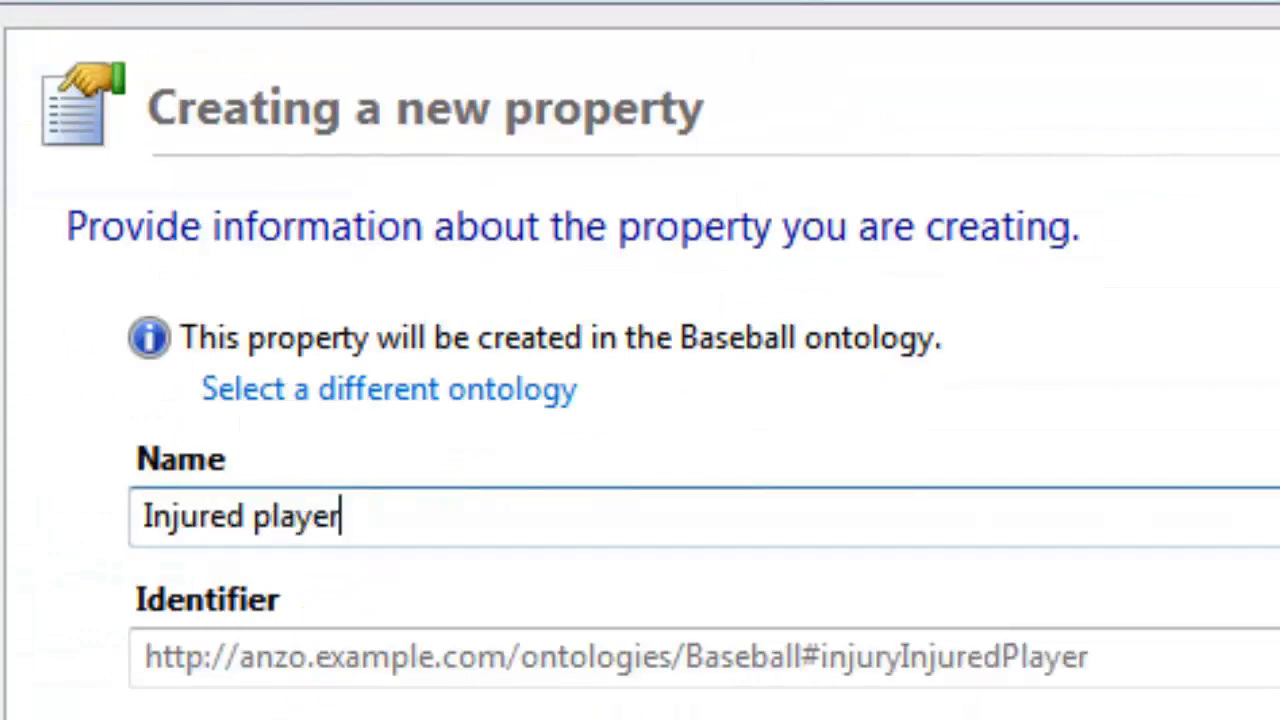
click(572, 578)
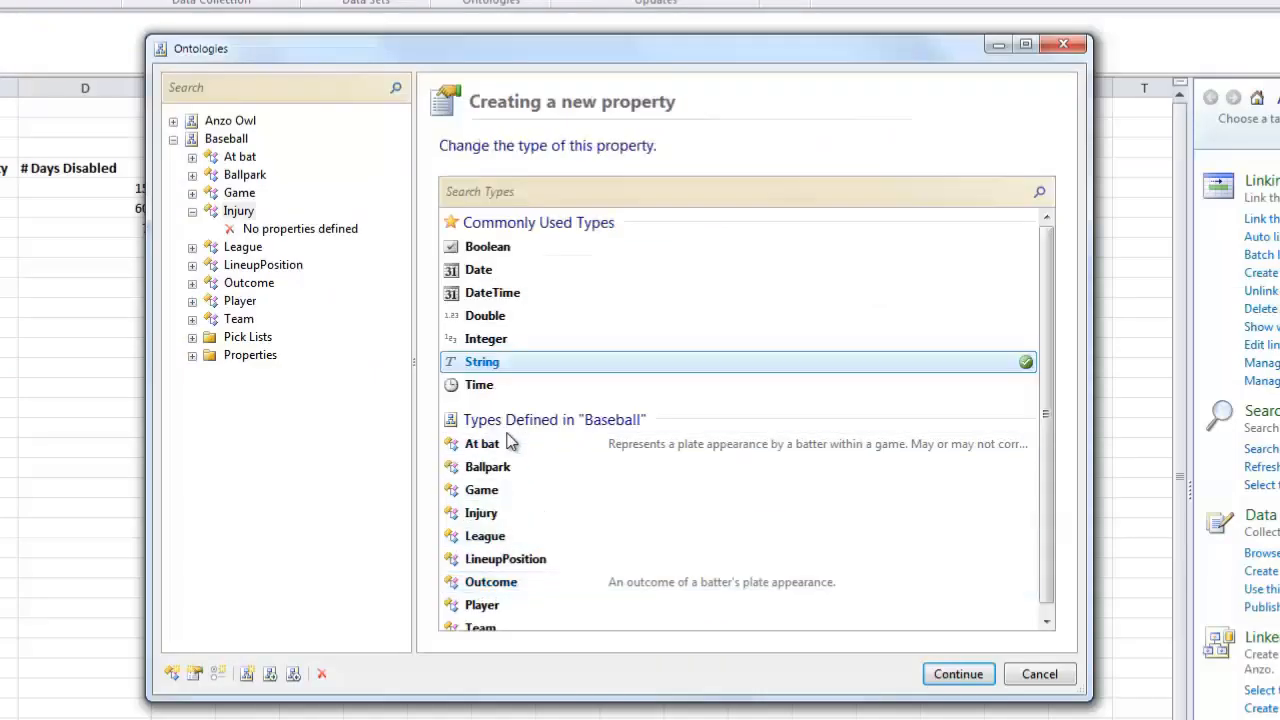
scroll(500, 490, down, 1)
double_click(480, 595)
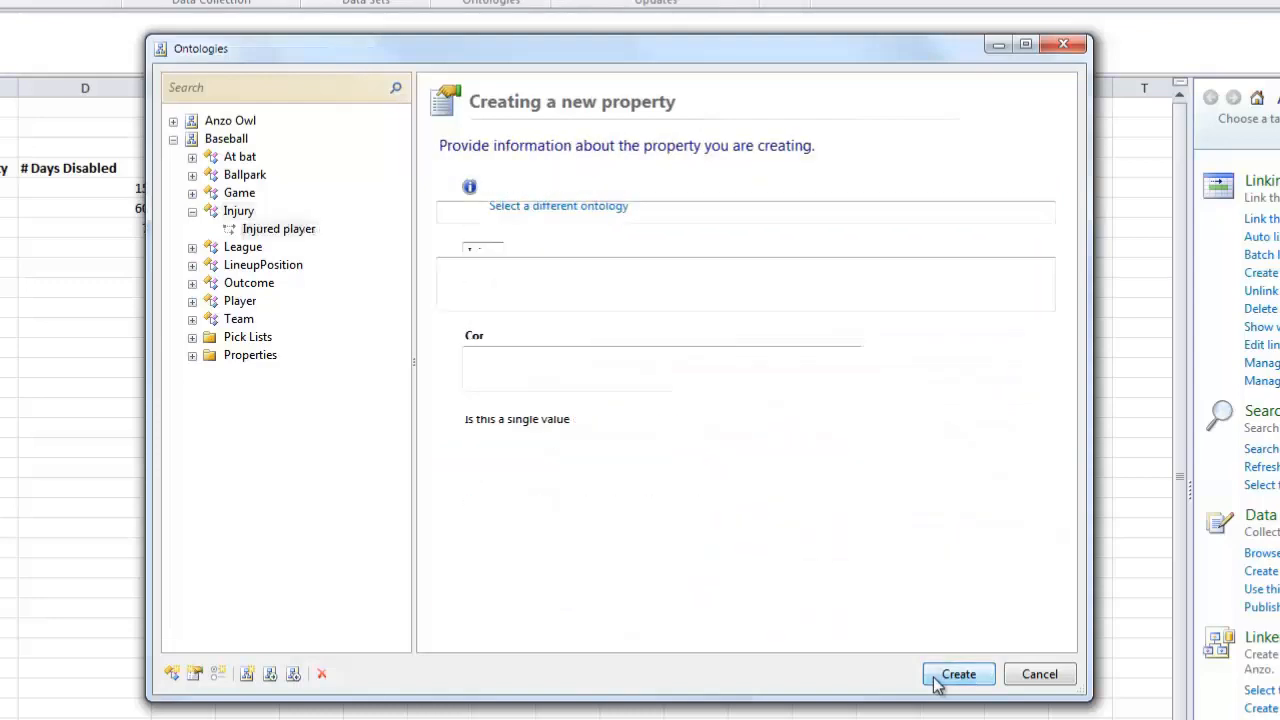
click(958, 674)
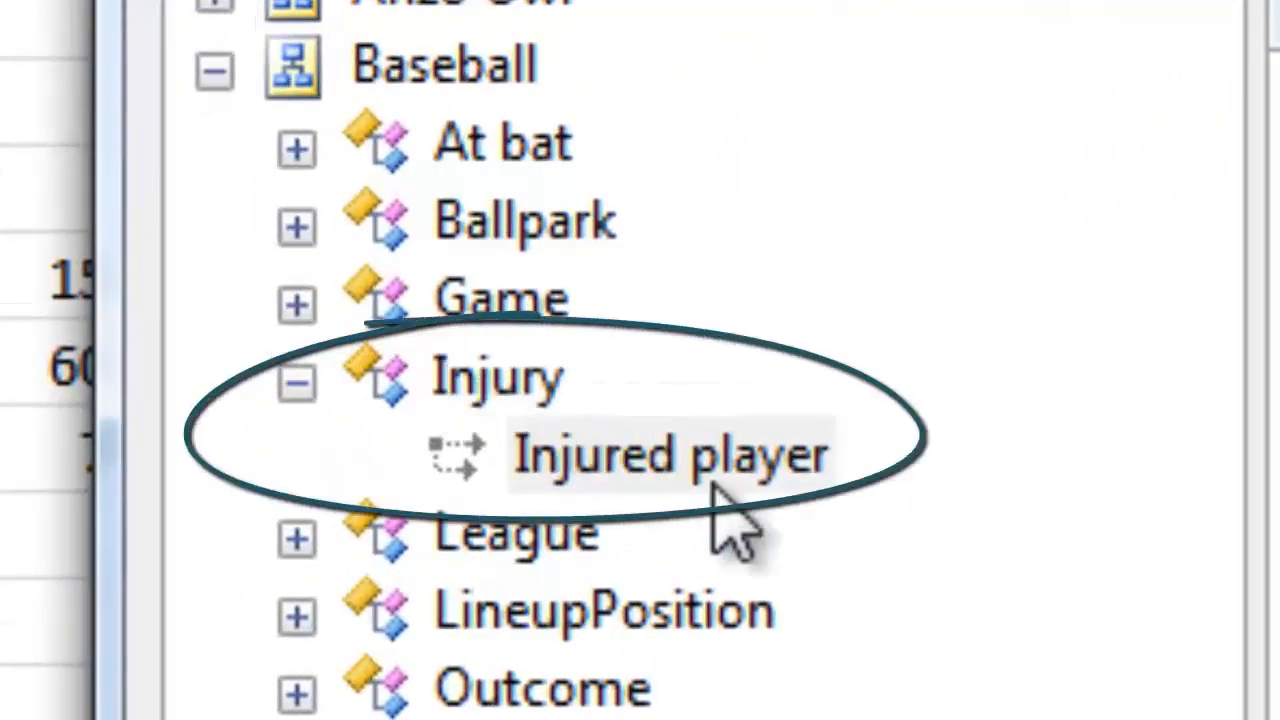
- Add Description, Severity and Days disabled properties to the Injury class
right_click(497, 390)
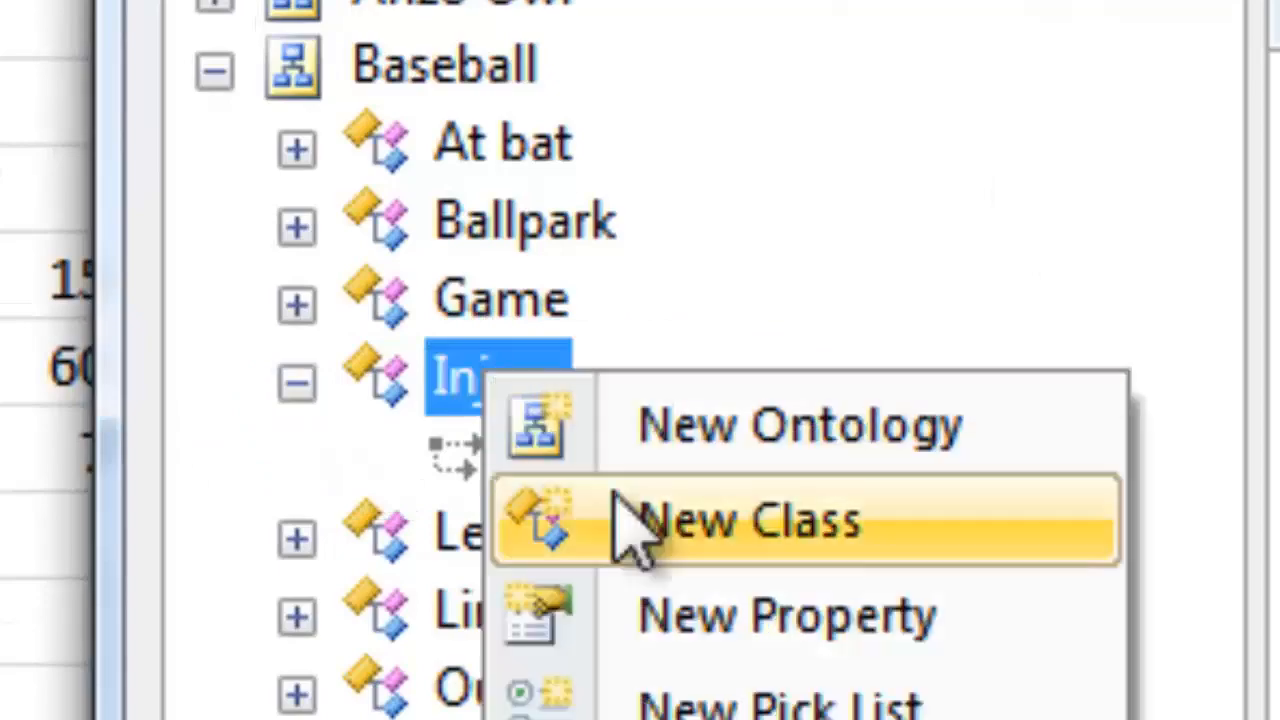
click(760, 611)
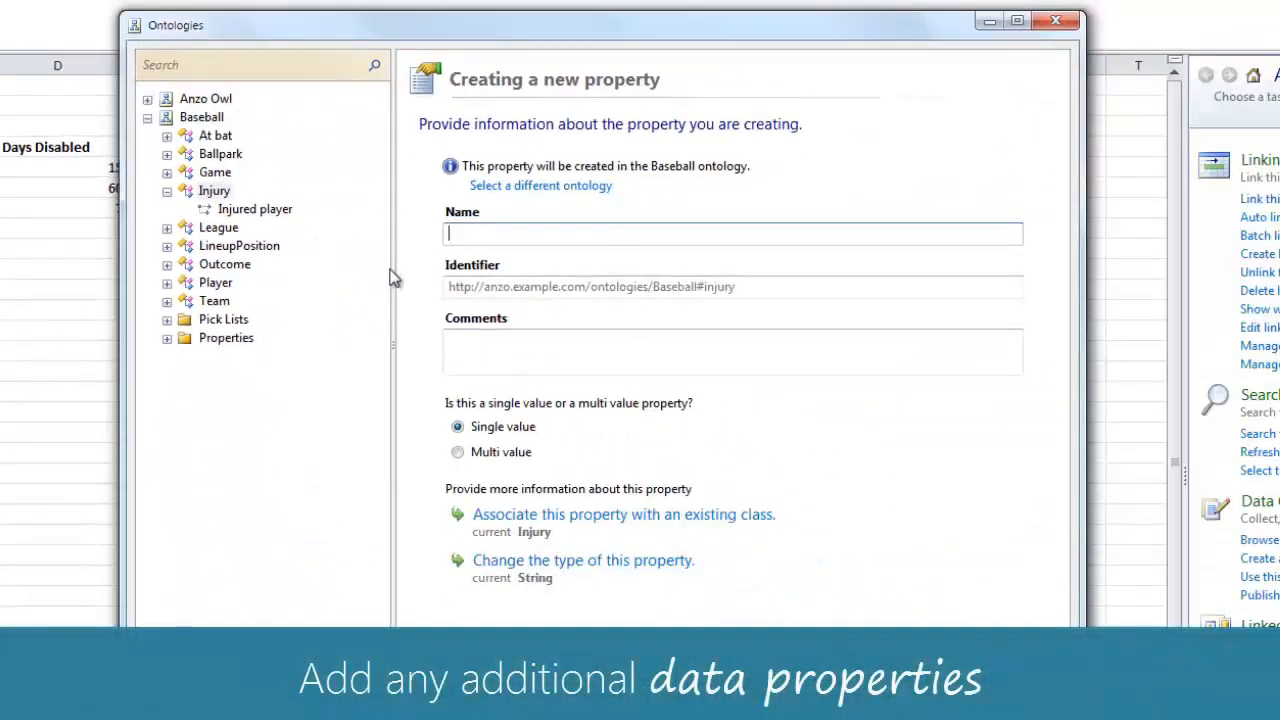
text(Descr)
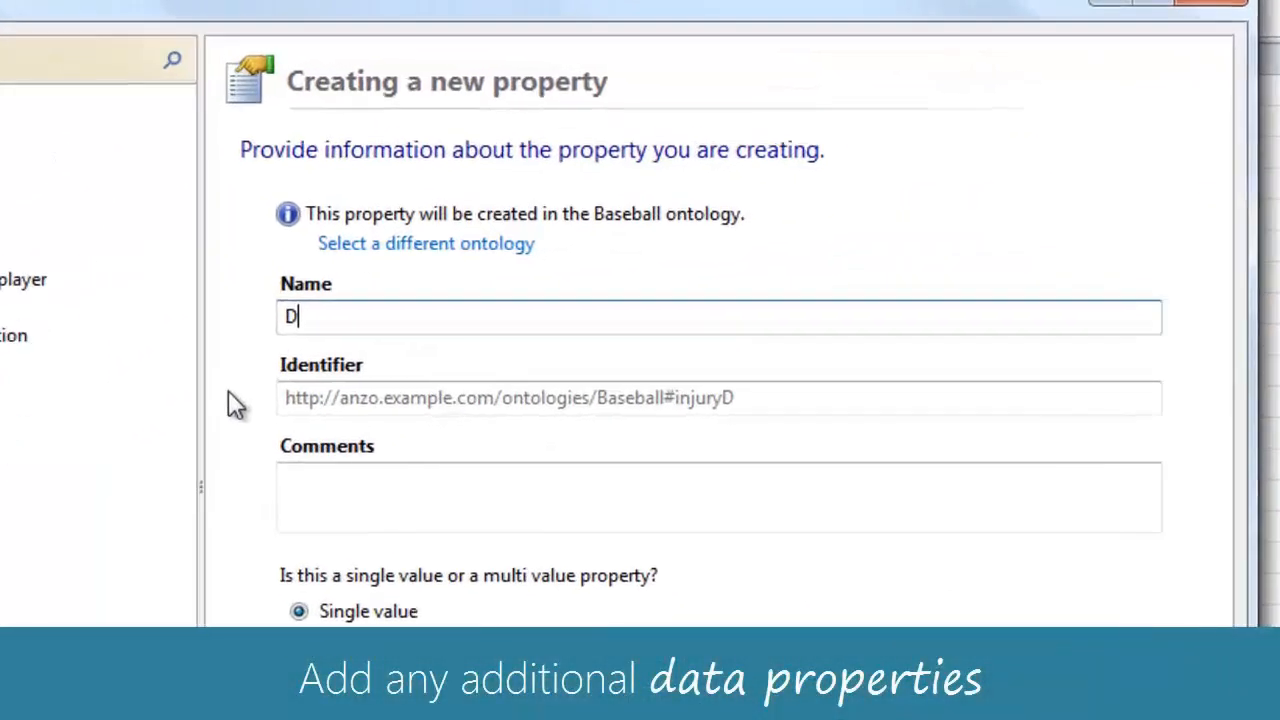
text(iption)
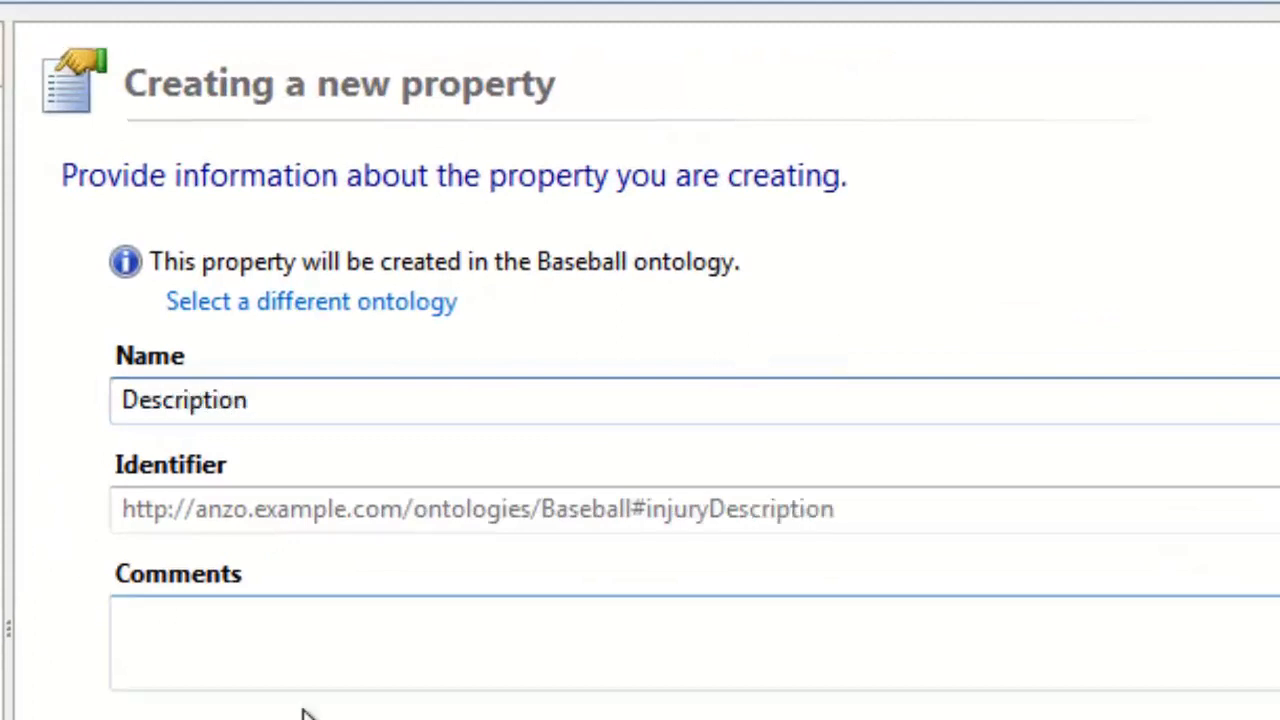
key(ctrl+a)
text(Severity)
key(ctrl+a)
text(Days)
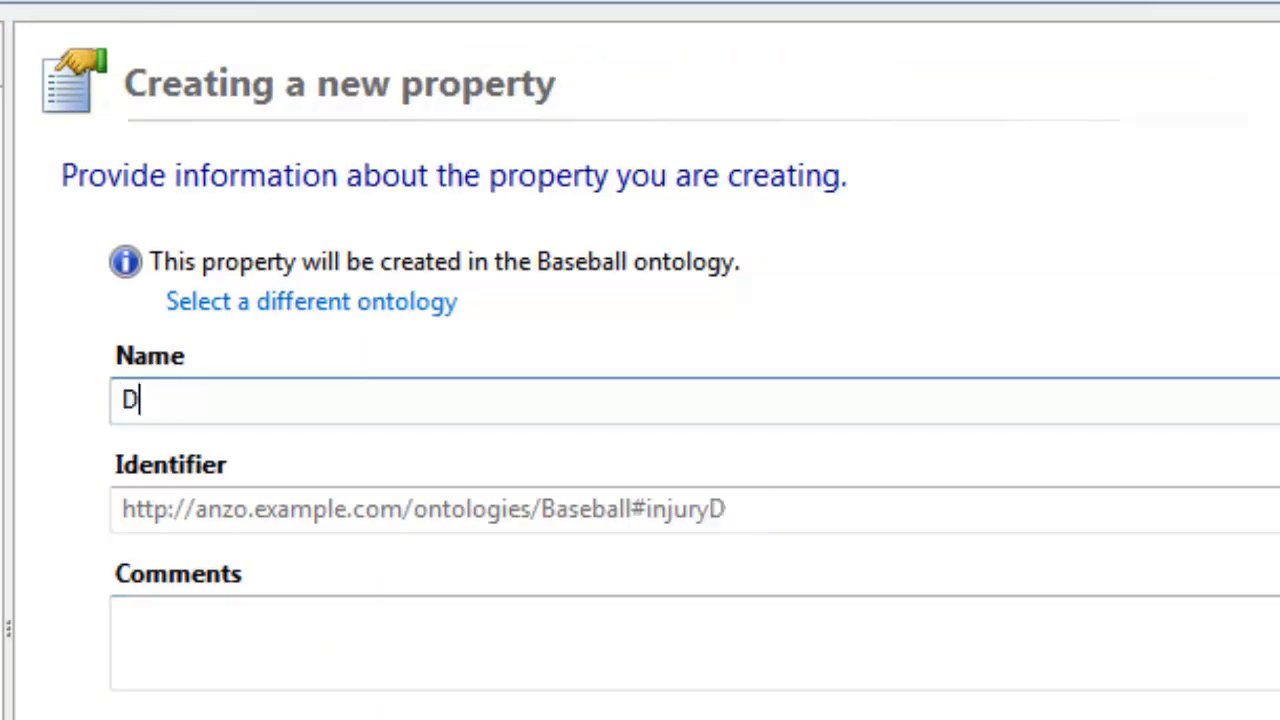
text( disab)
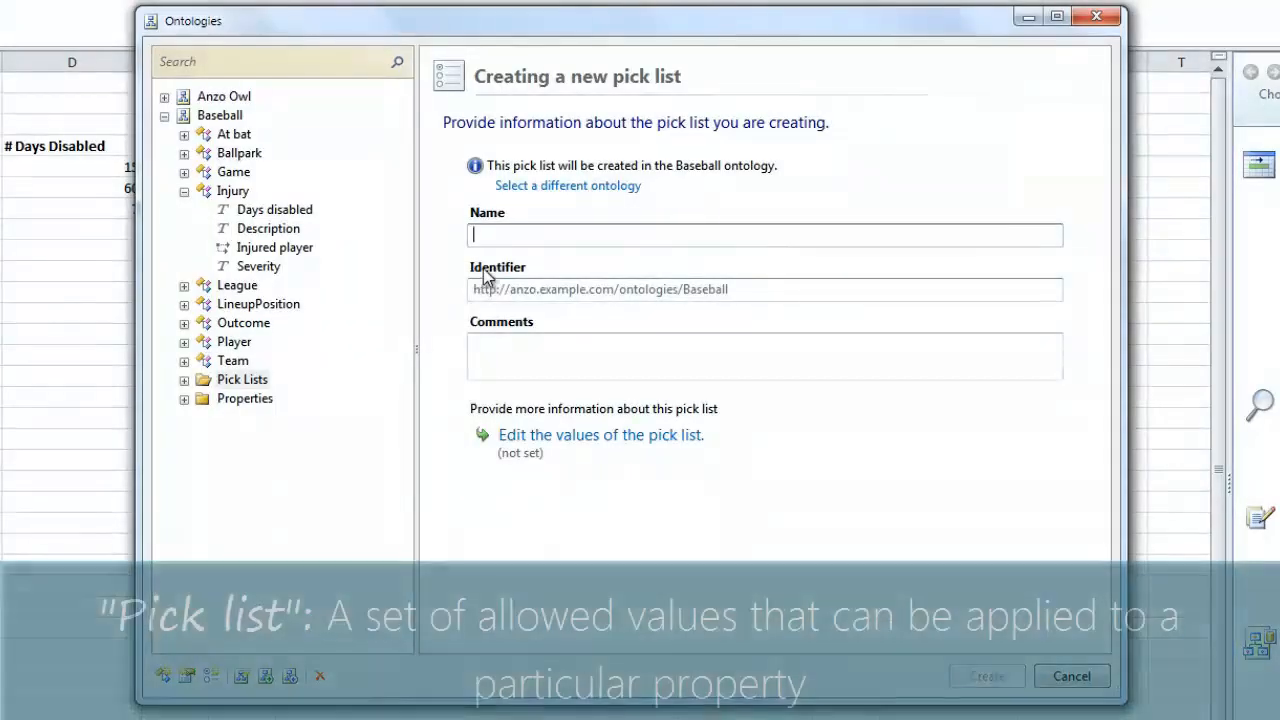
- Create the Injury Severity pick list with the values Mild, Moderate and Severe
click(500, 238)
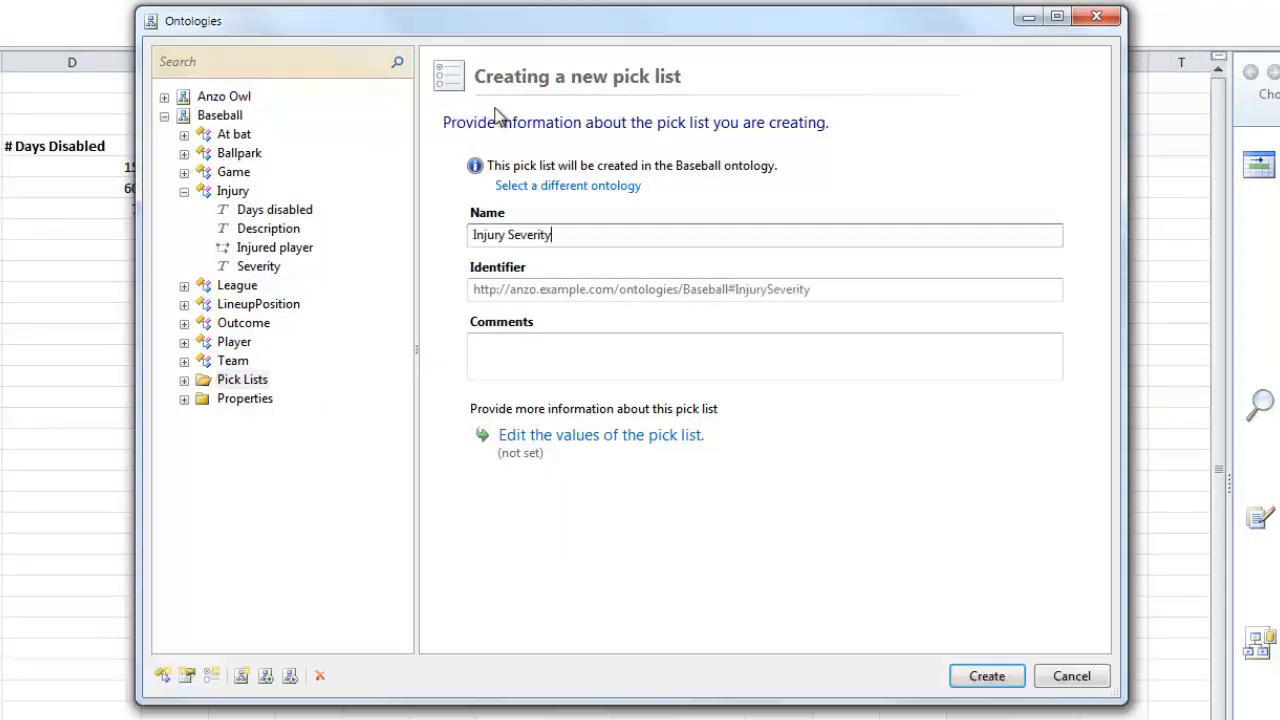
click(590, 435)
text(Mild)
key(Return)
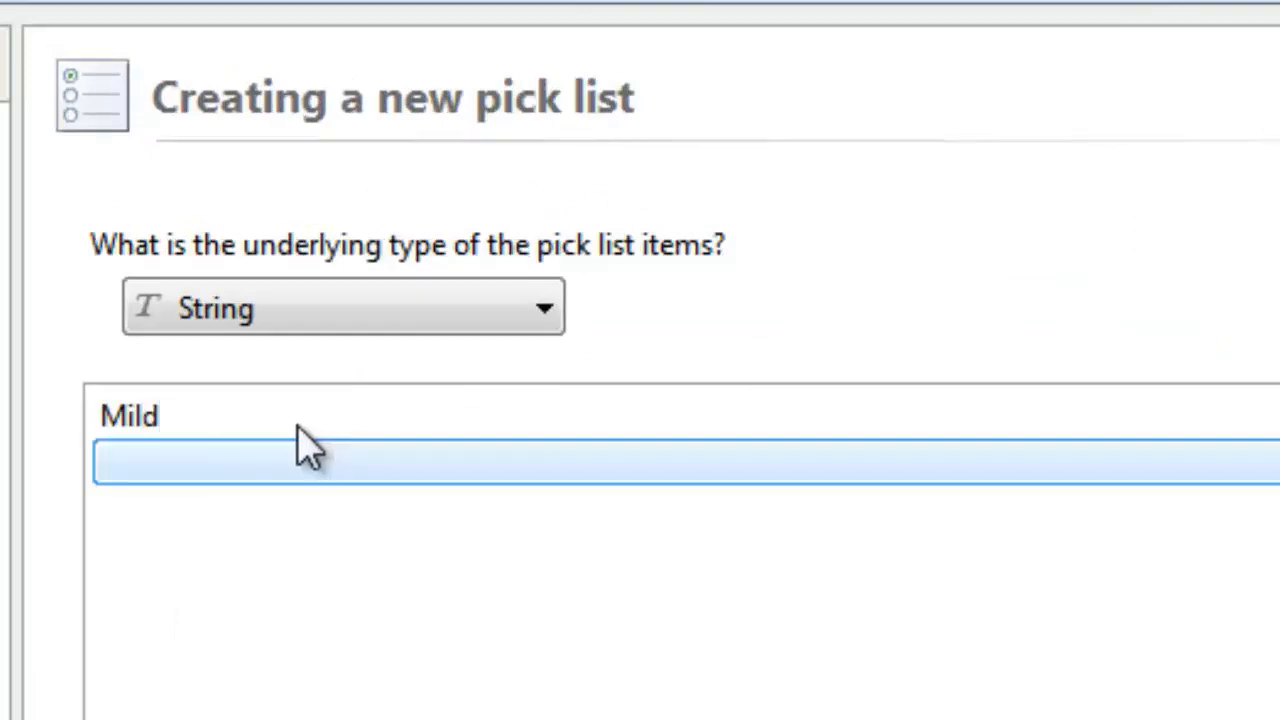
text(M)
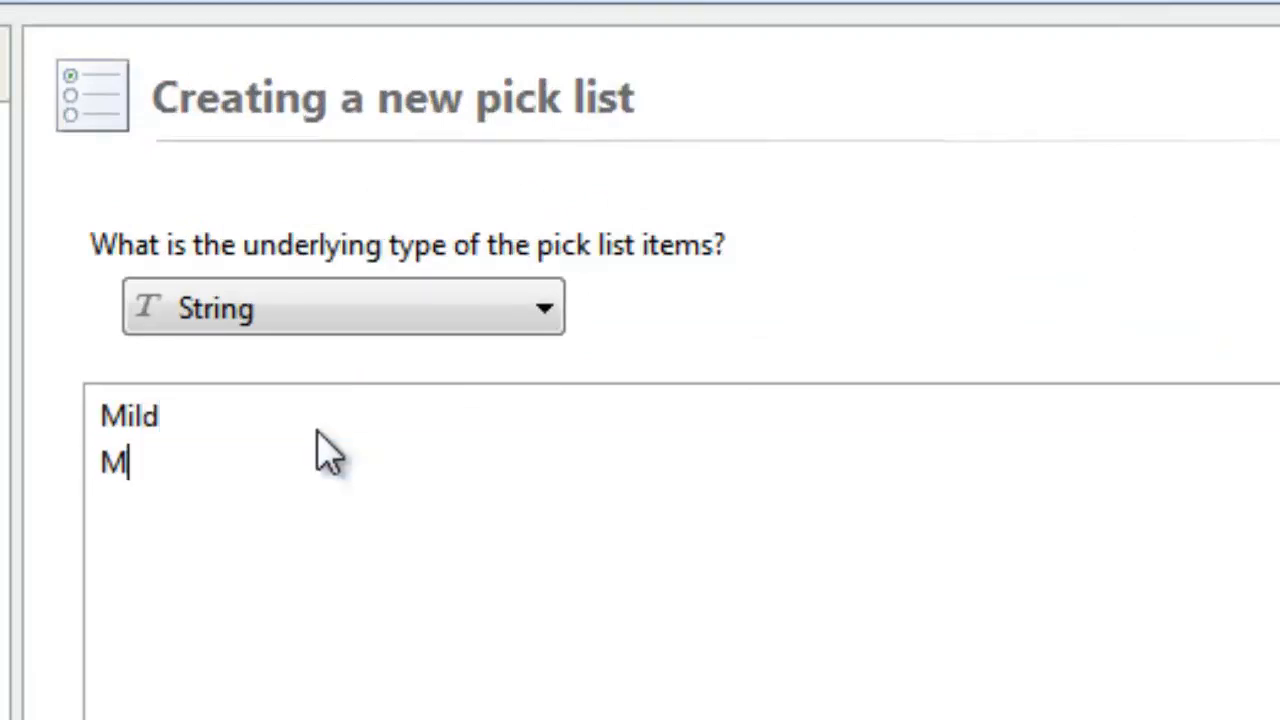
text(oderate)
key(Return)
text(Severte)
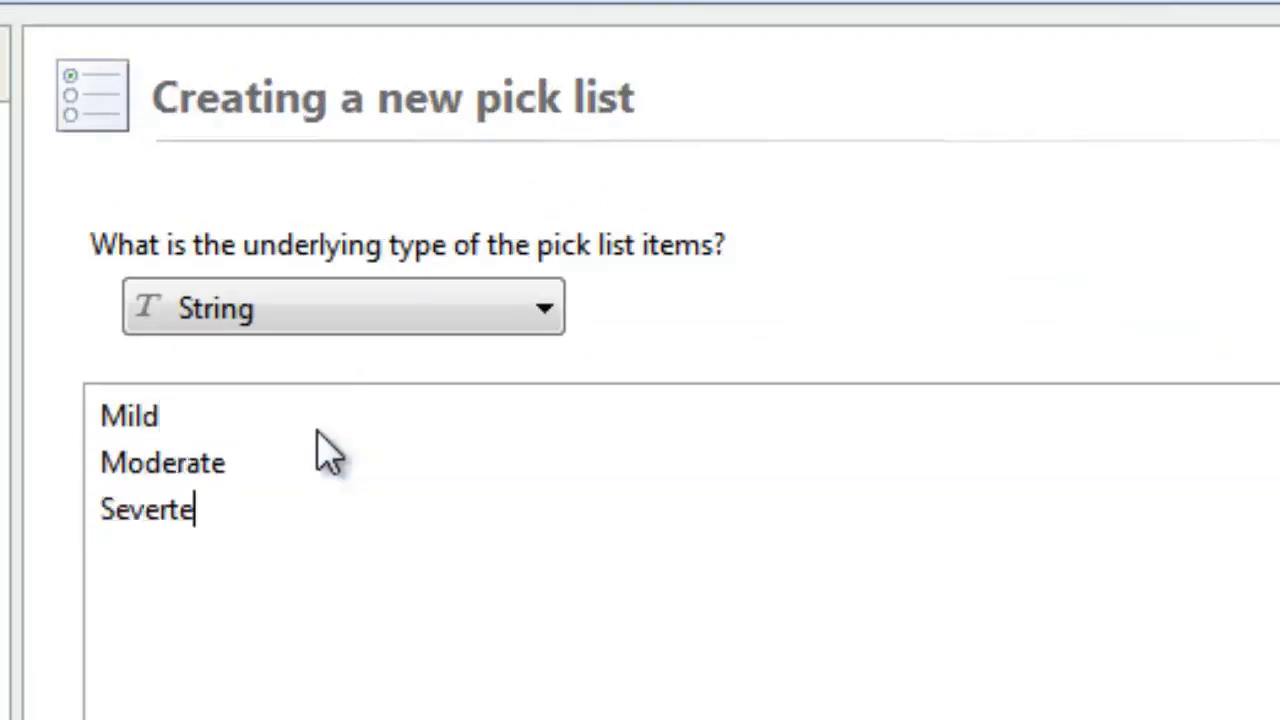
key(BackSpace)
key(Return)
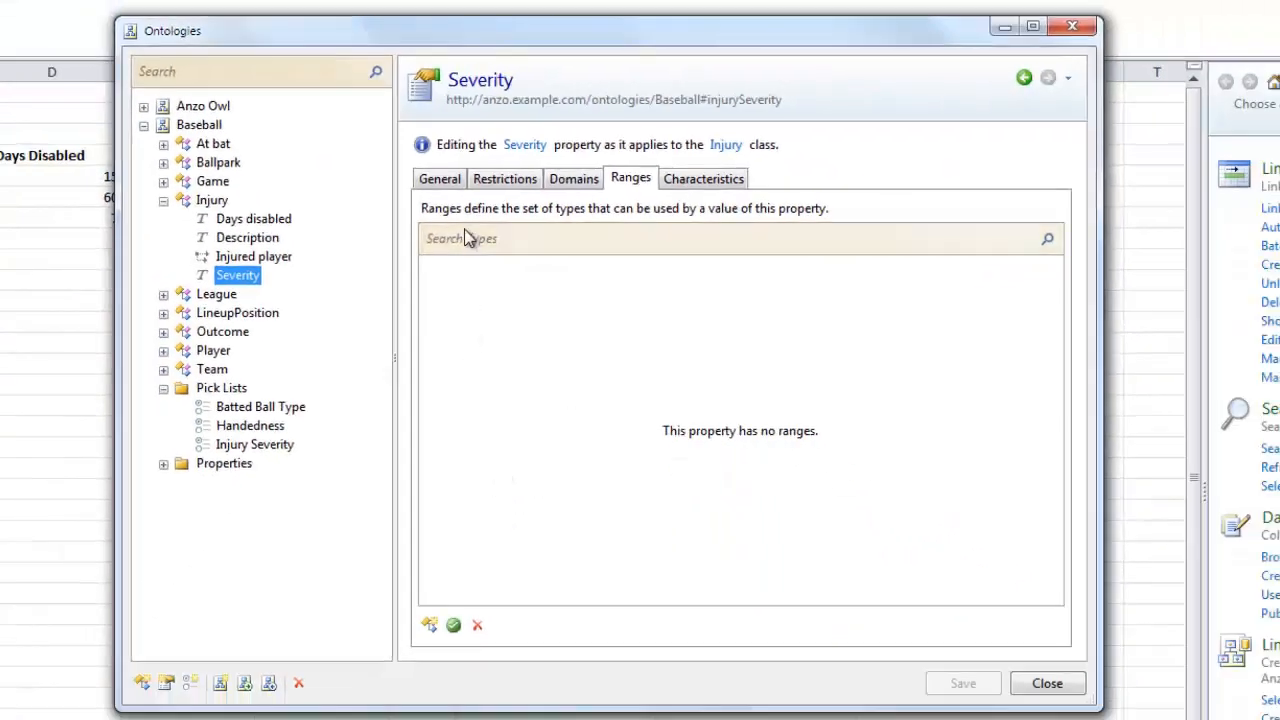
- Set the Severity property's range to the Injury Severity pick list and save the ontology
click(469, 237)
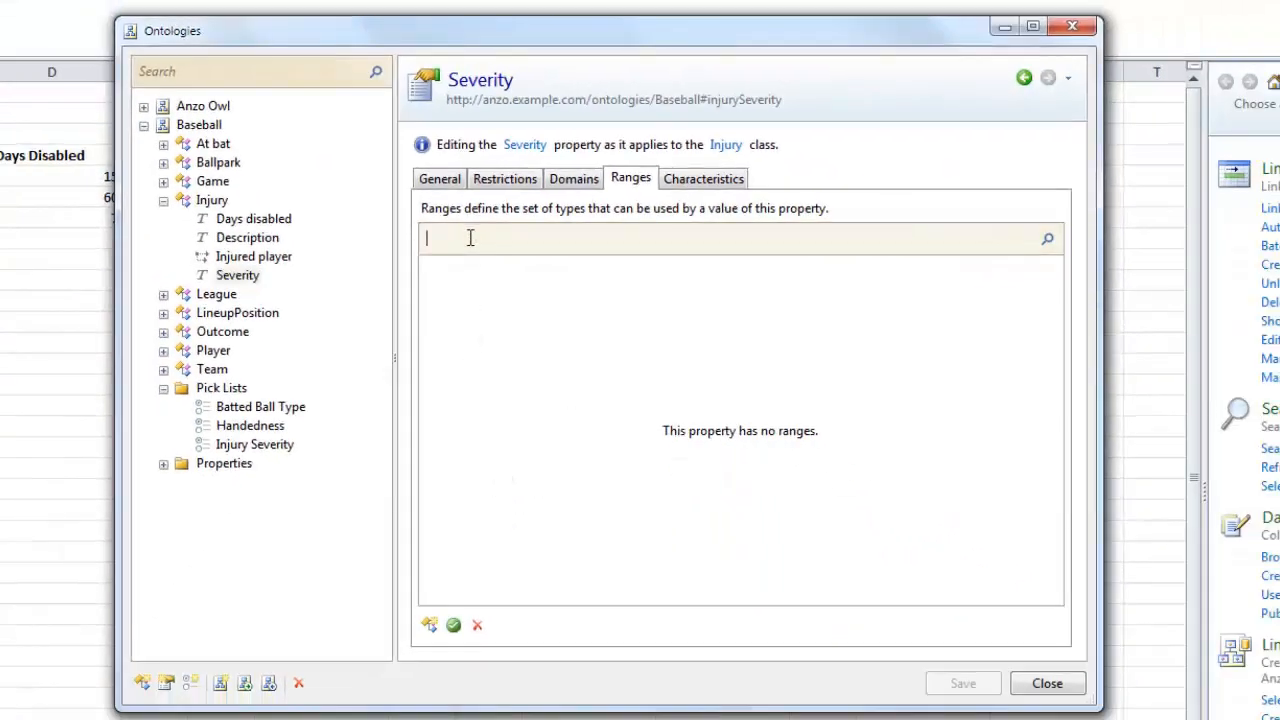
text(INj)
key(BackSpace)
key(BackSpace)
text(njury)
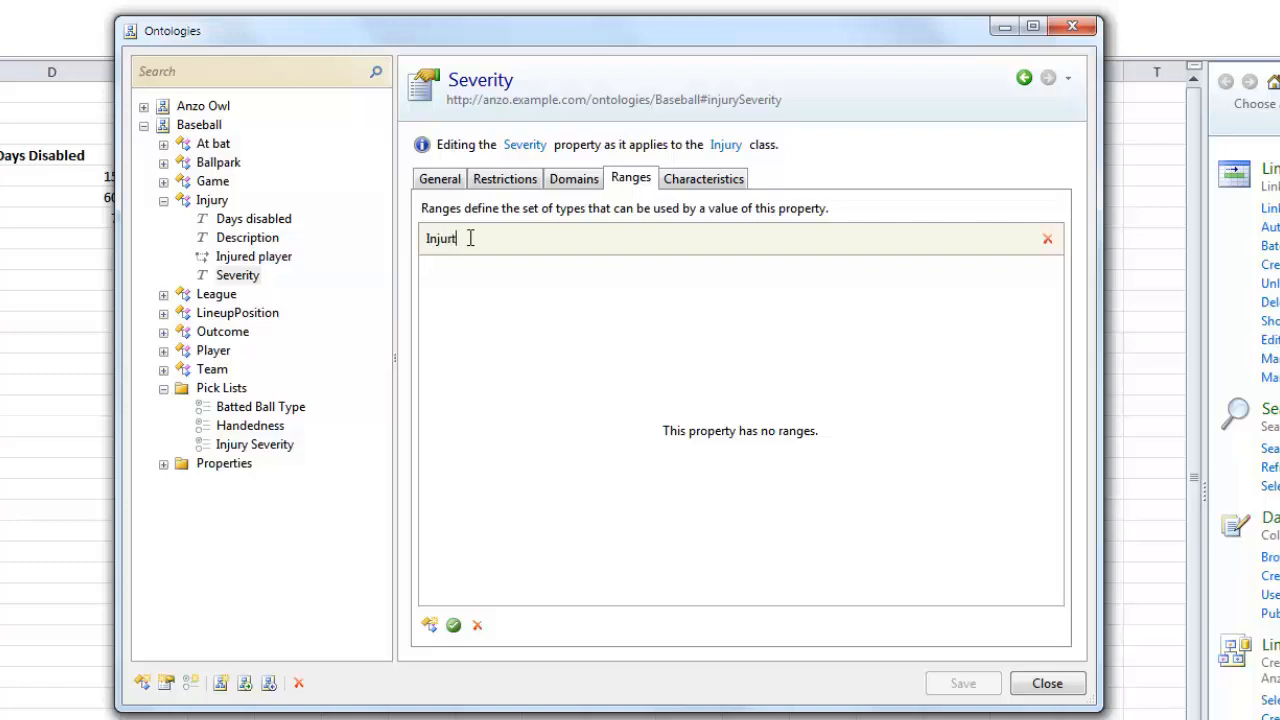
click(488, 350)
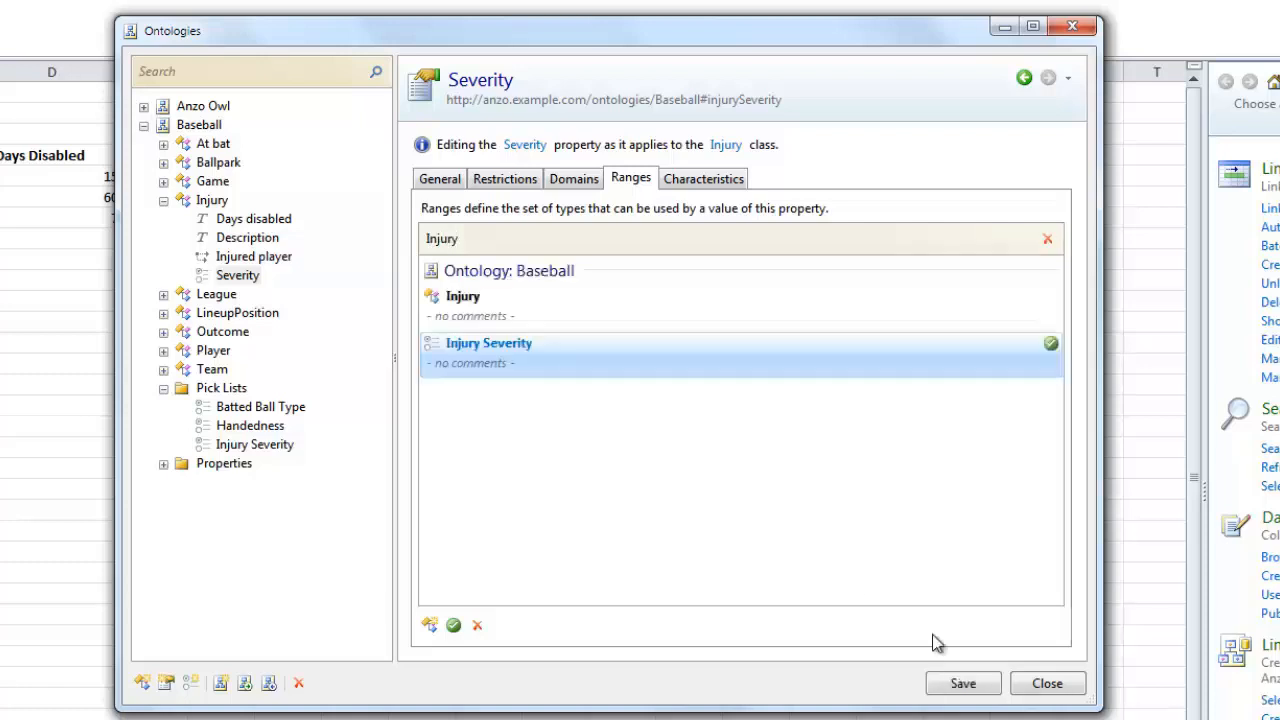
click(963, 684)
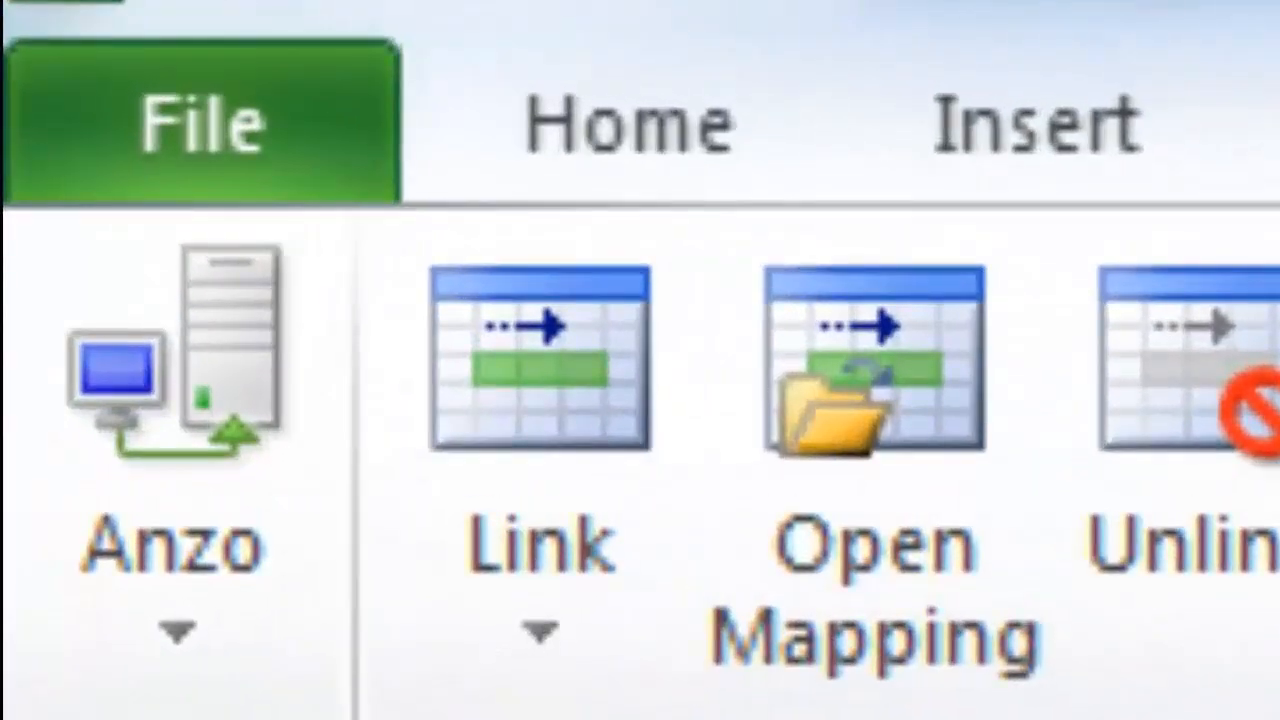
- Link the table as Injury, mapping Player via Full Name, Description, Severity and Days disabled
click(771, 434)
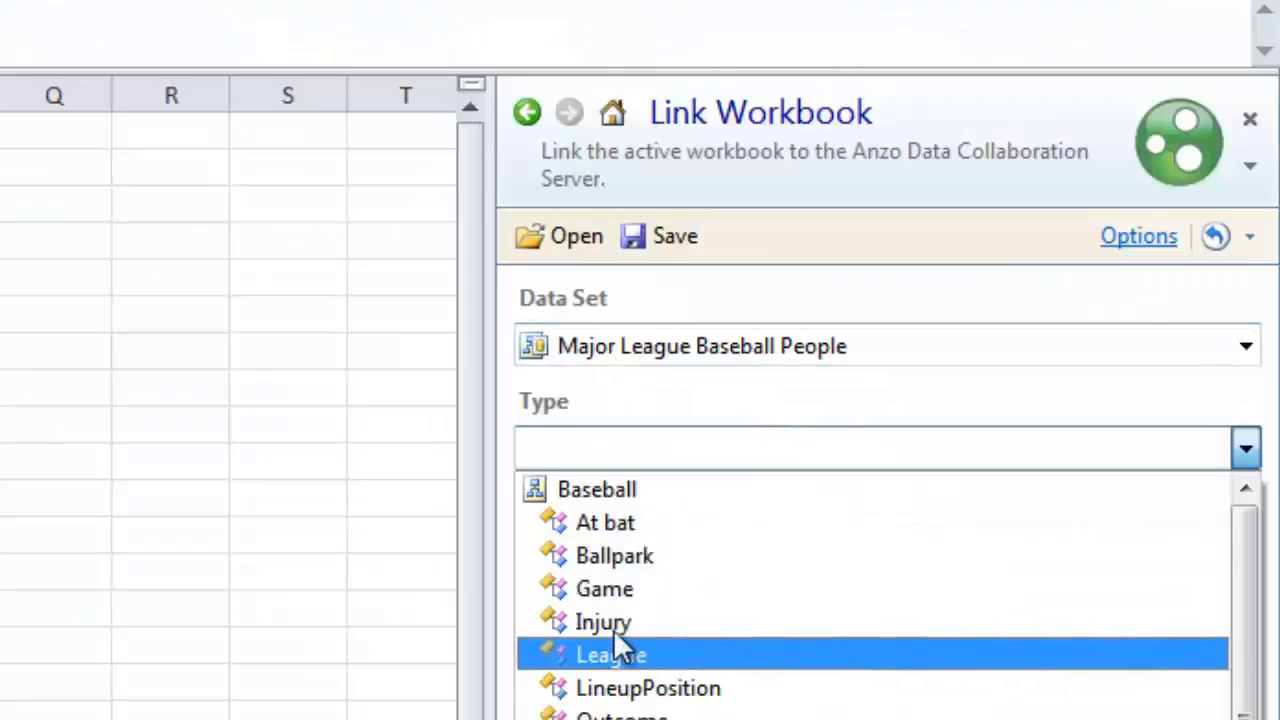
click(604, 622)
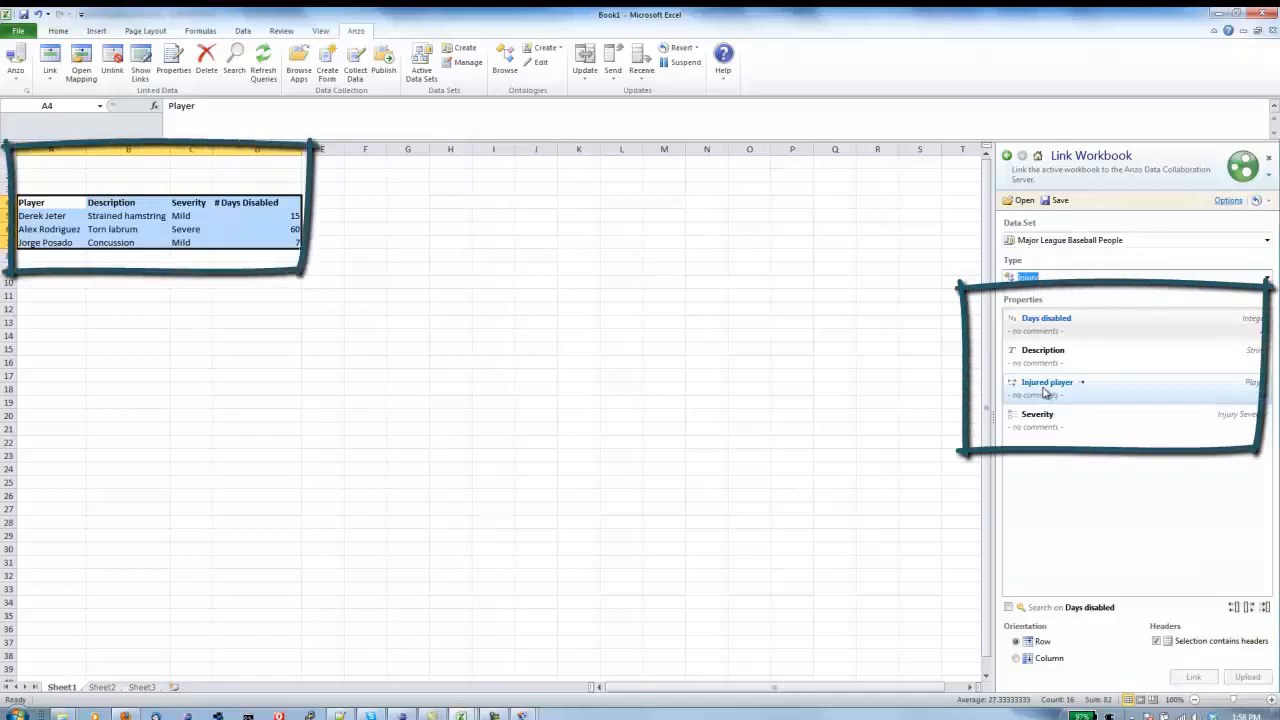
double_click(1044, 392)
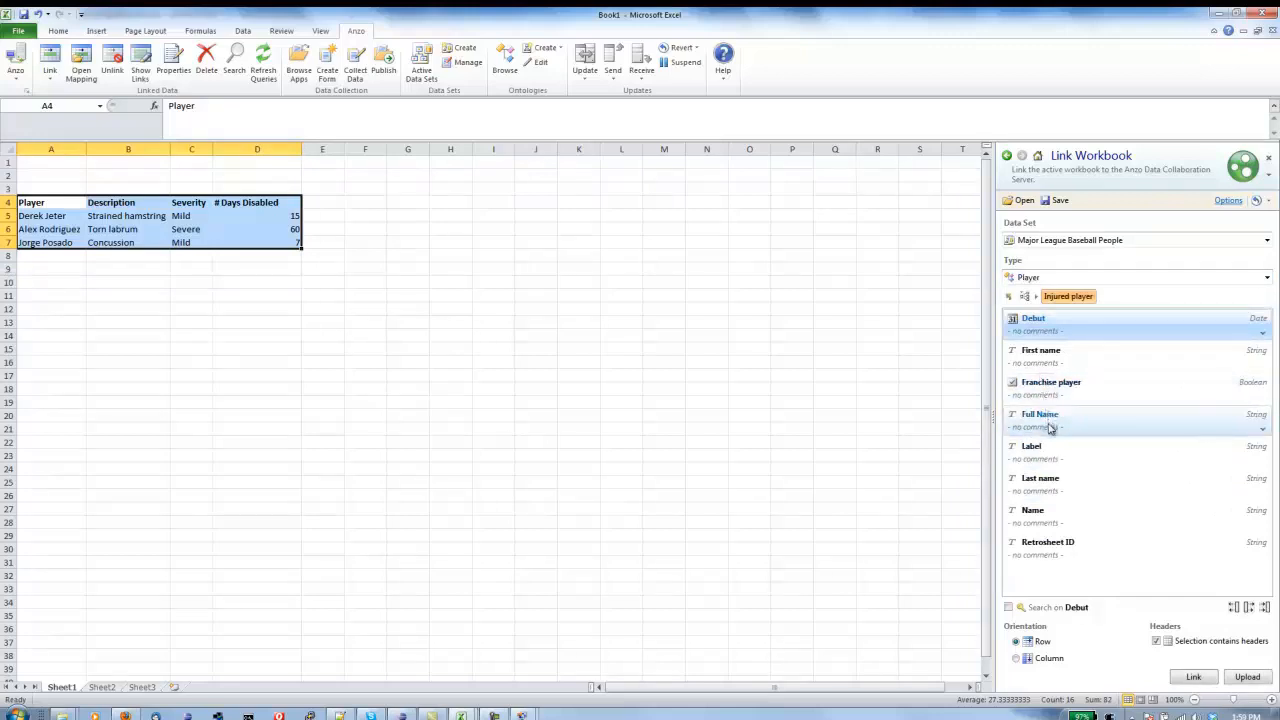
click(1047, 427)
double_click(1047, 426)
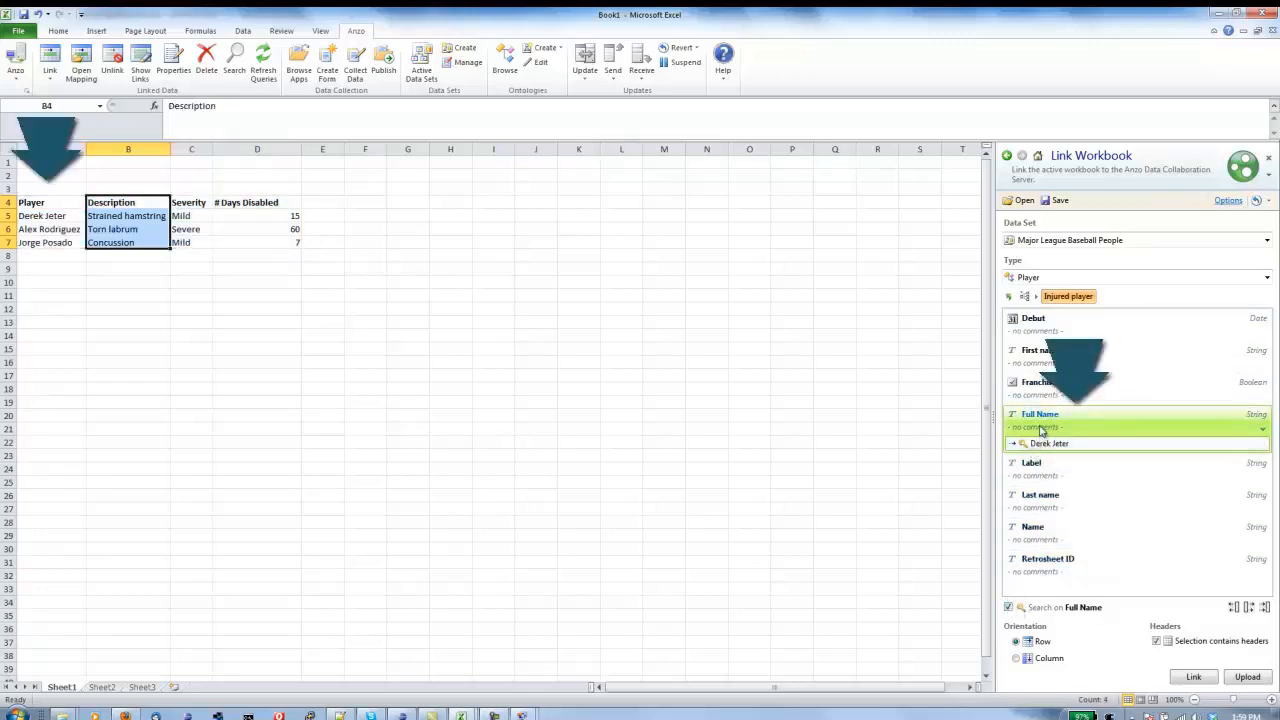
double_click(1041, 360)
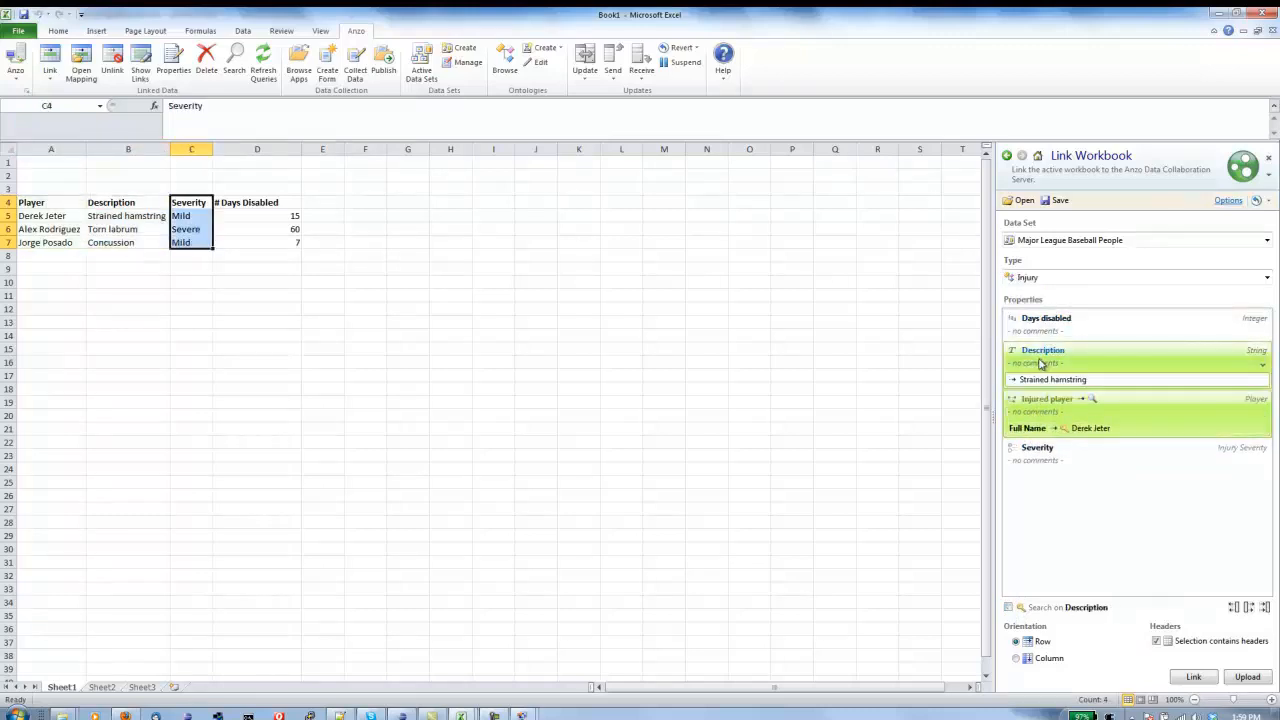
double_click(1050, 456)
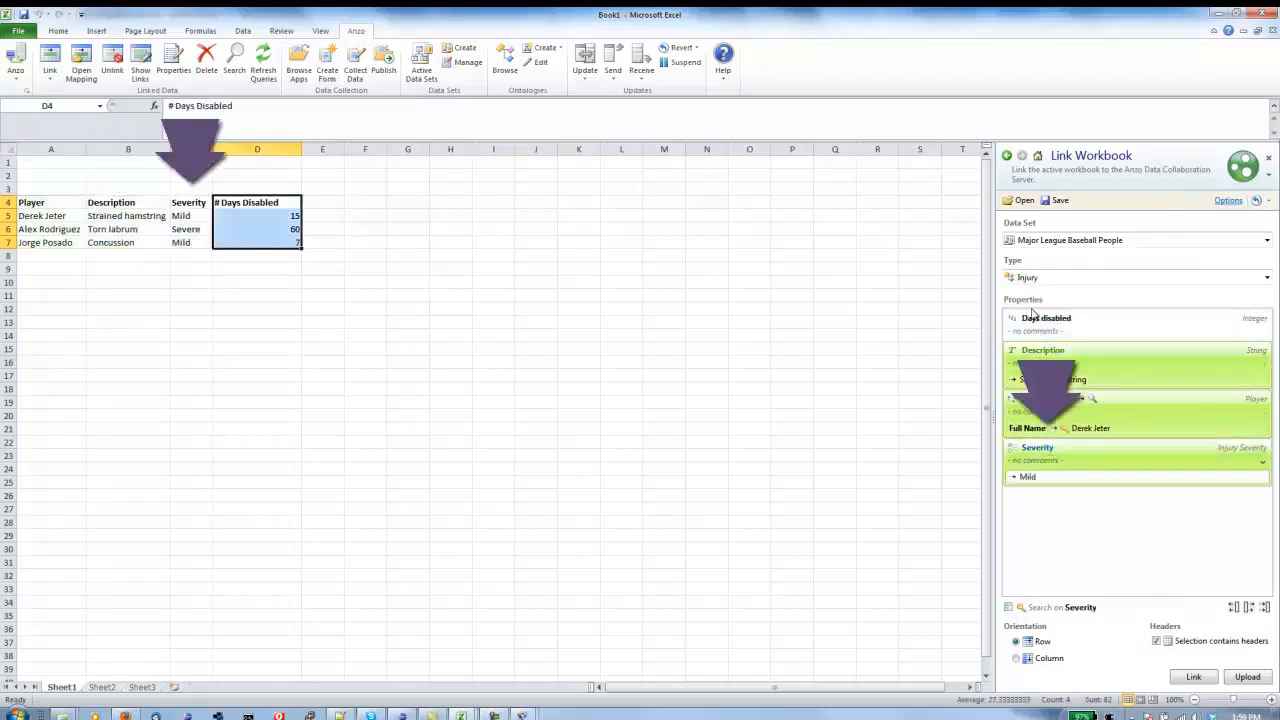
double_click(1036, 318)
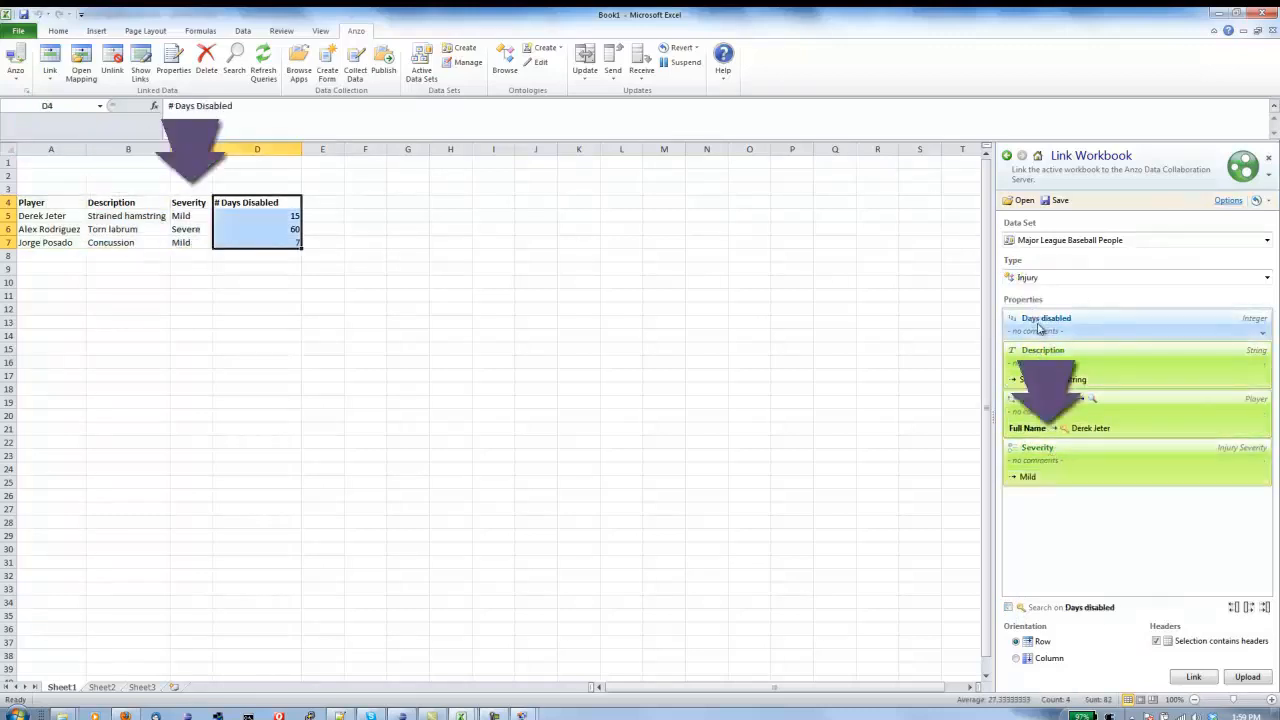
click(1193, 678)
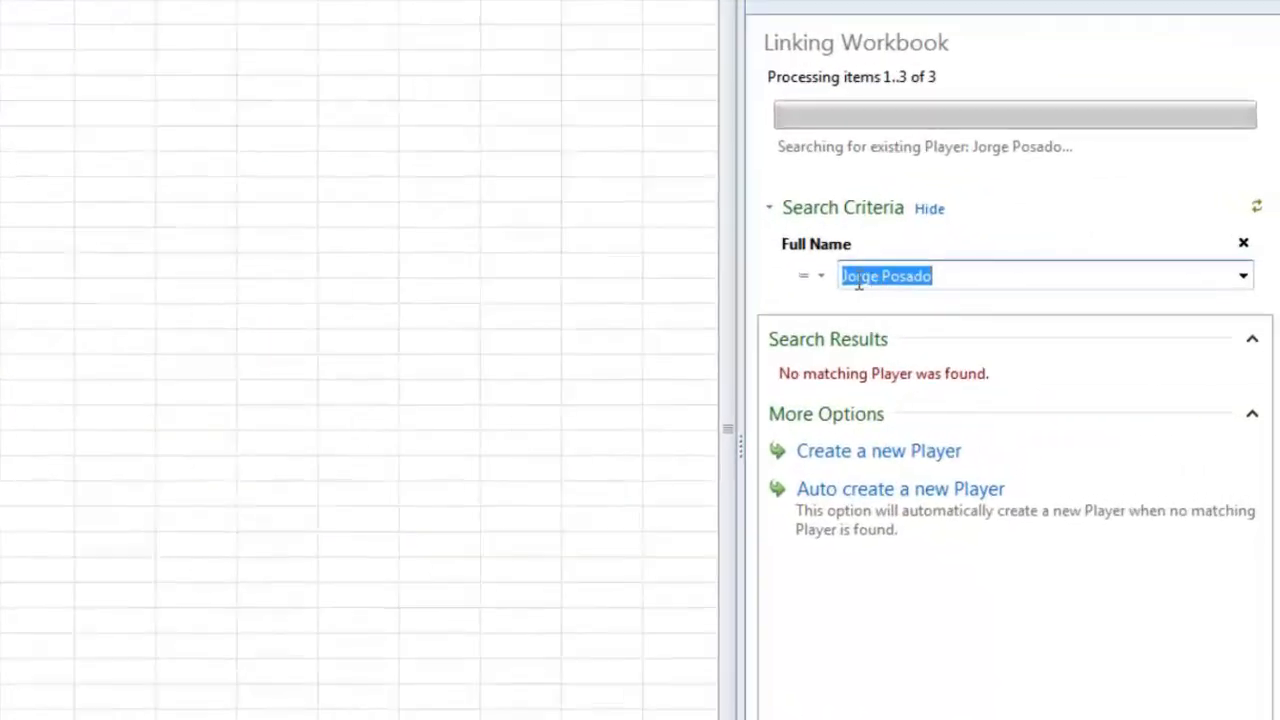
- Correct the third player's name search and match it to the existing Player record to finish linking
click(958, 282)
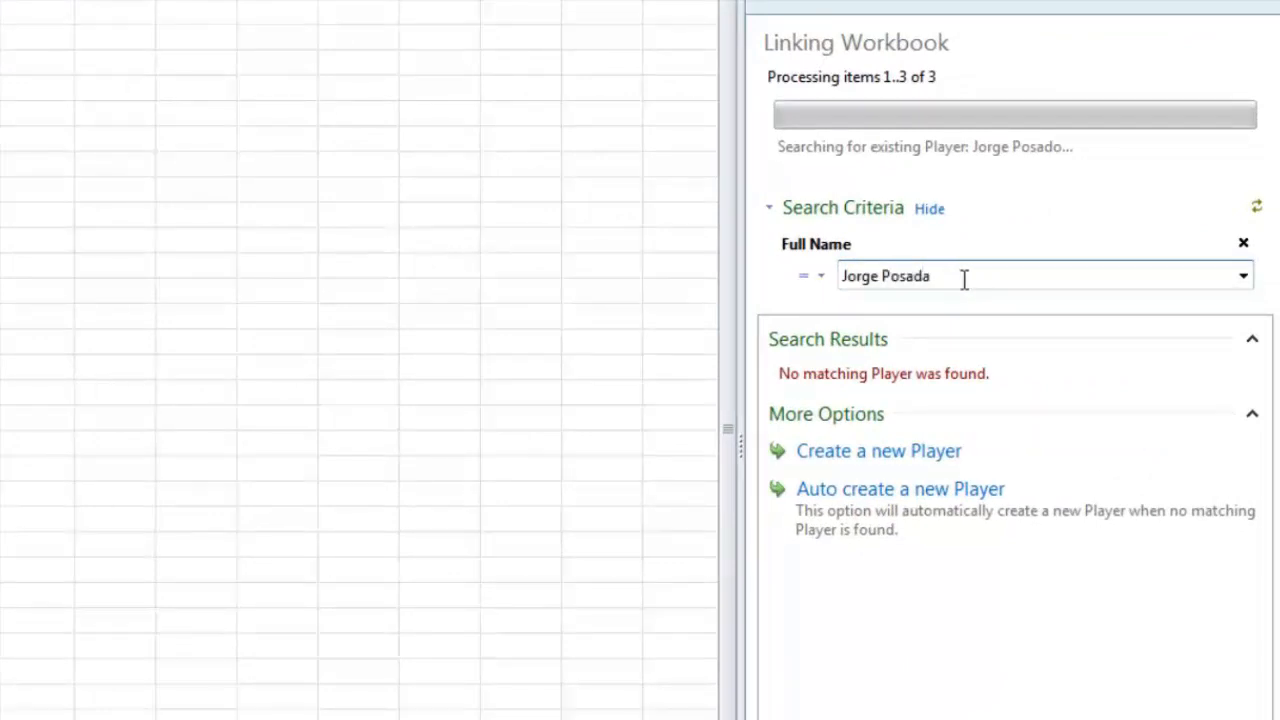
key(Return)
click(957, 443)
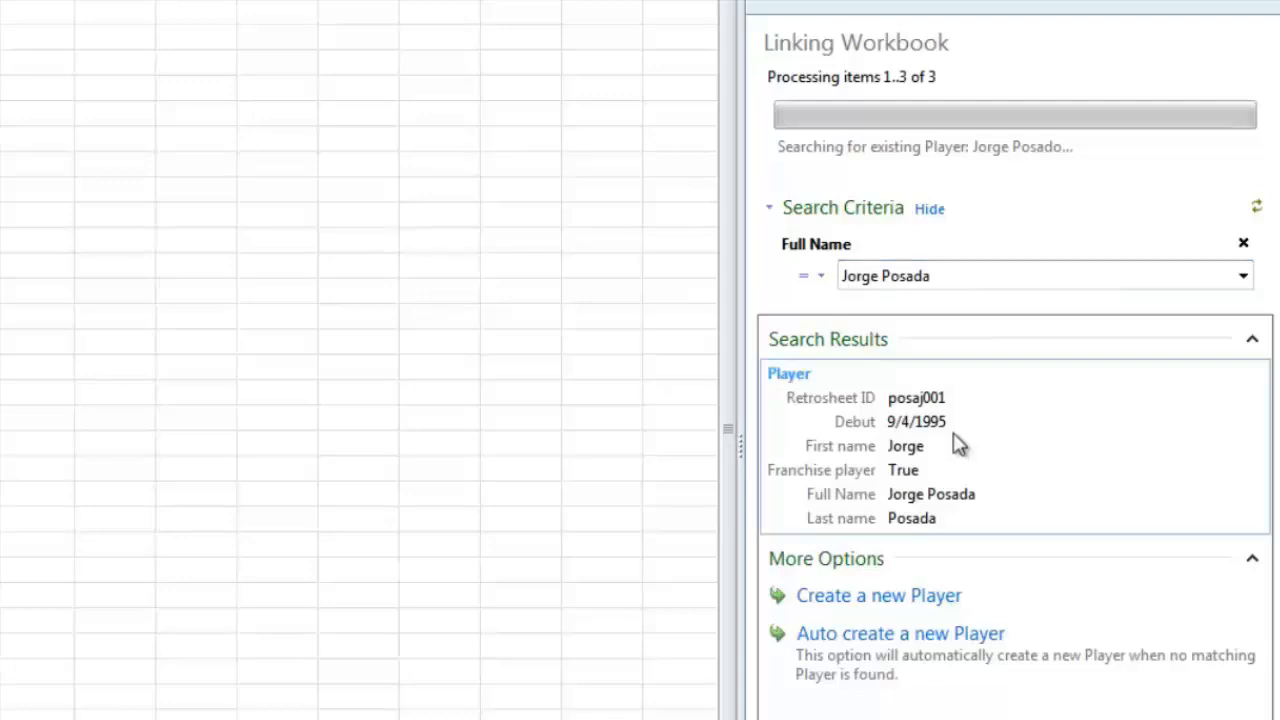
double_click(895, 462)
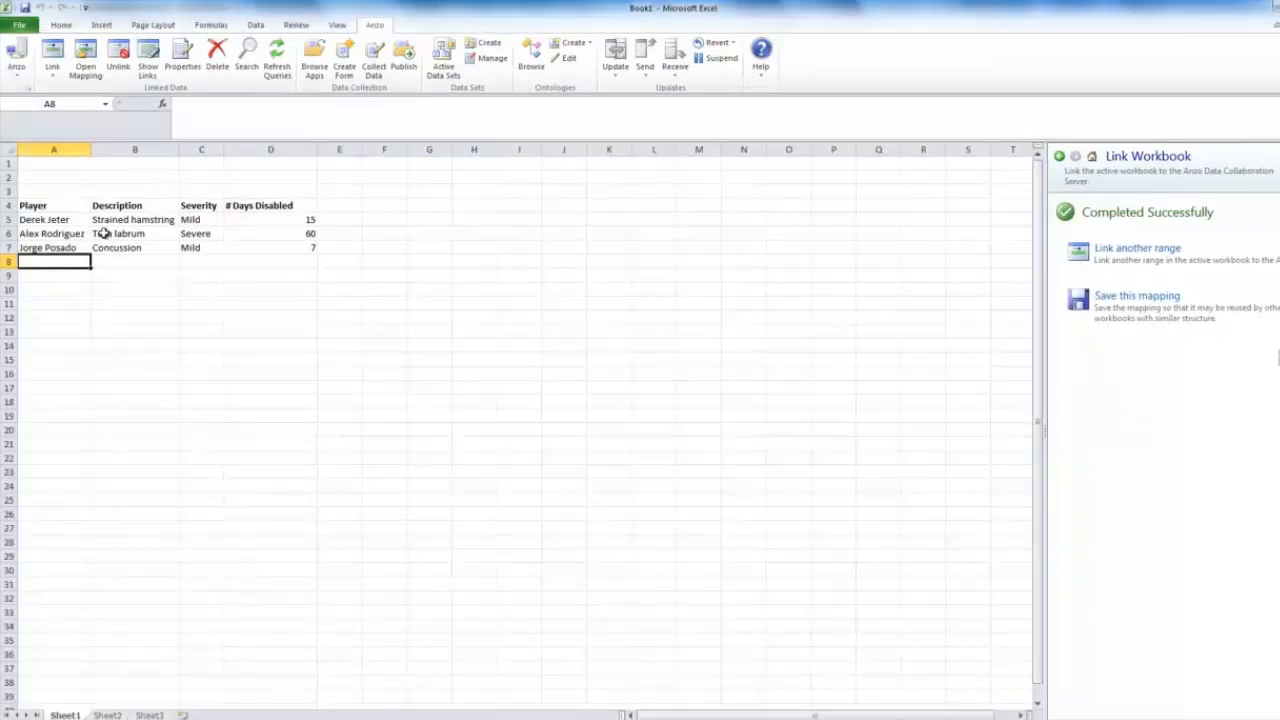
key(alt+Tab)
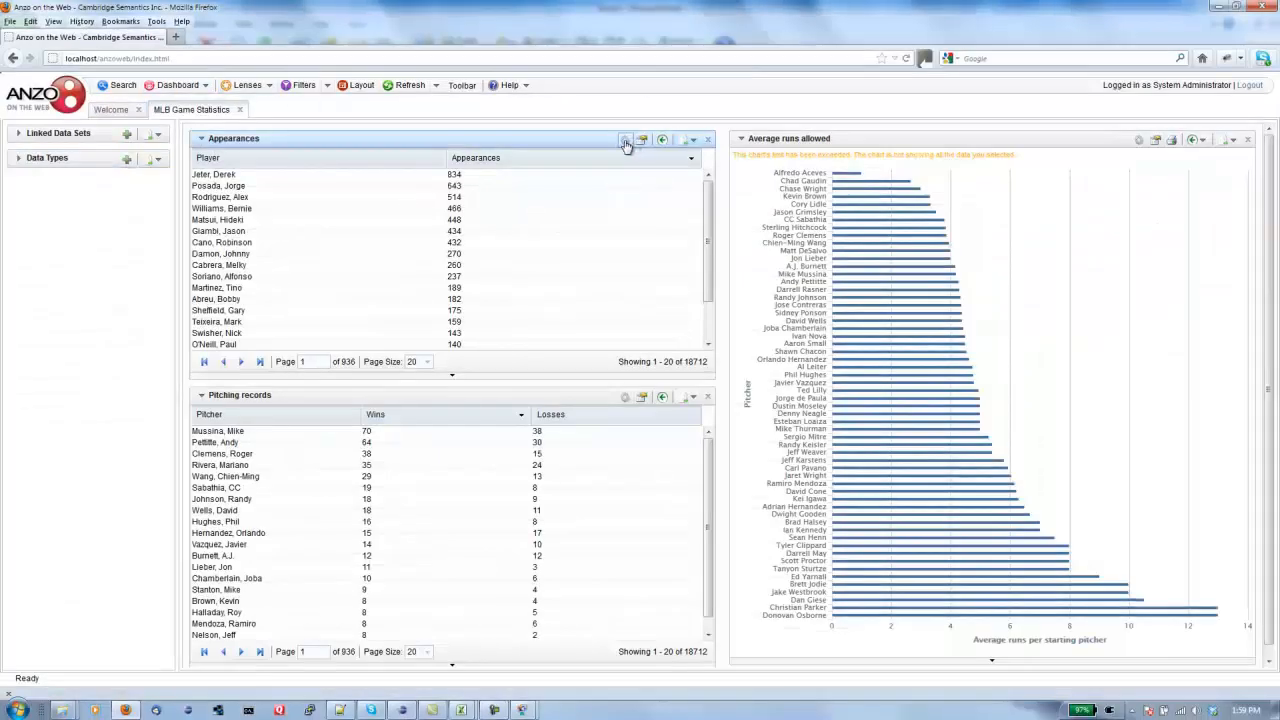
- Add a new column to the Appearances table whose values come from the Injured player relation
click(624, 141)
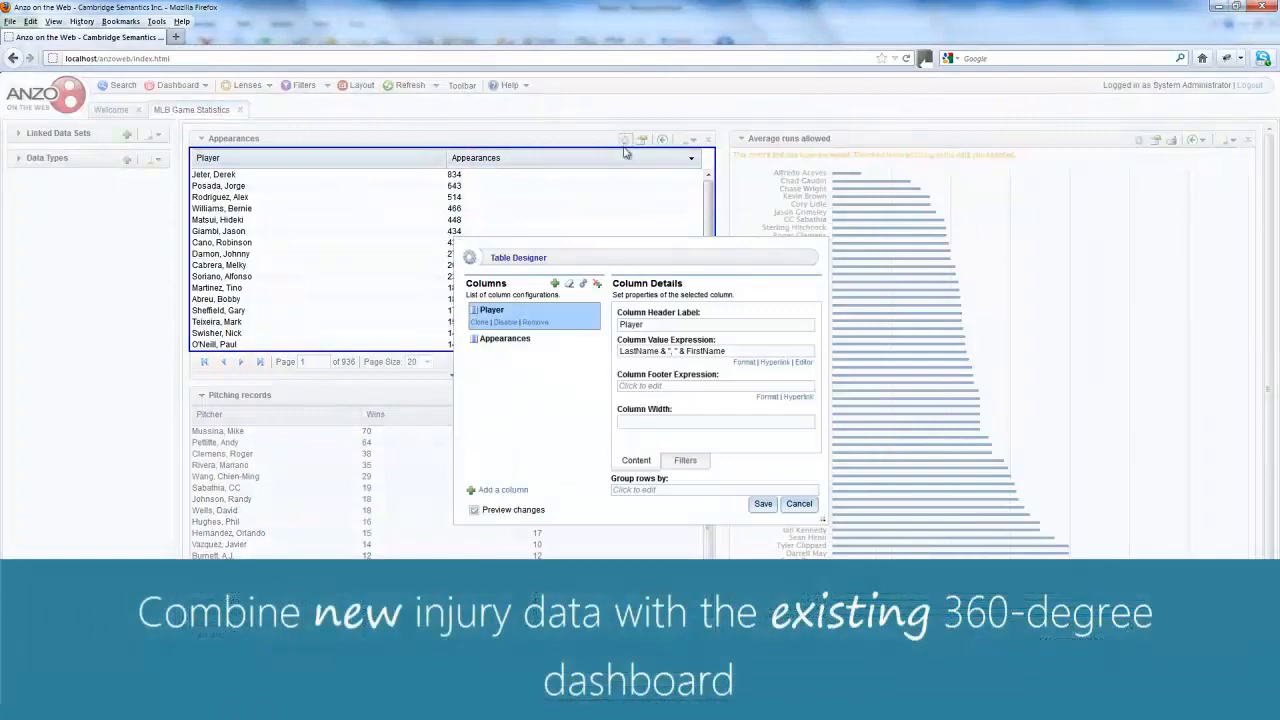
click(555, 285)
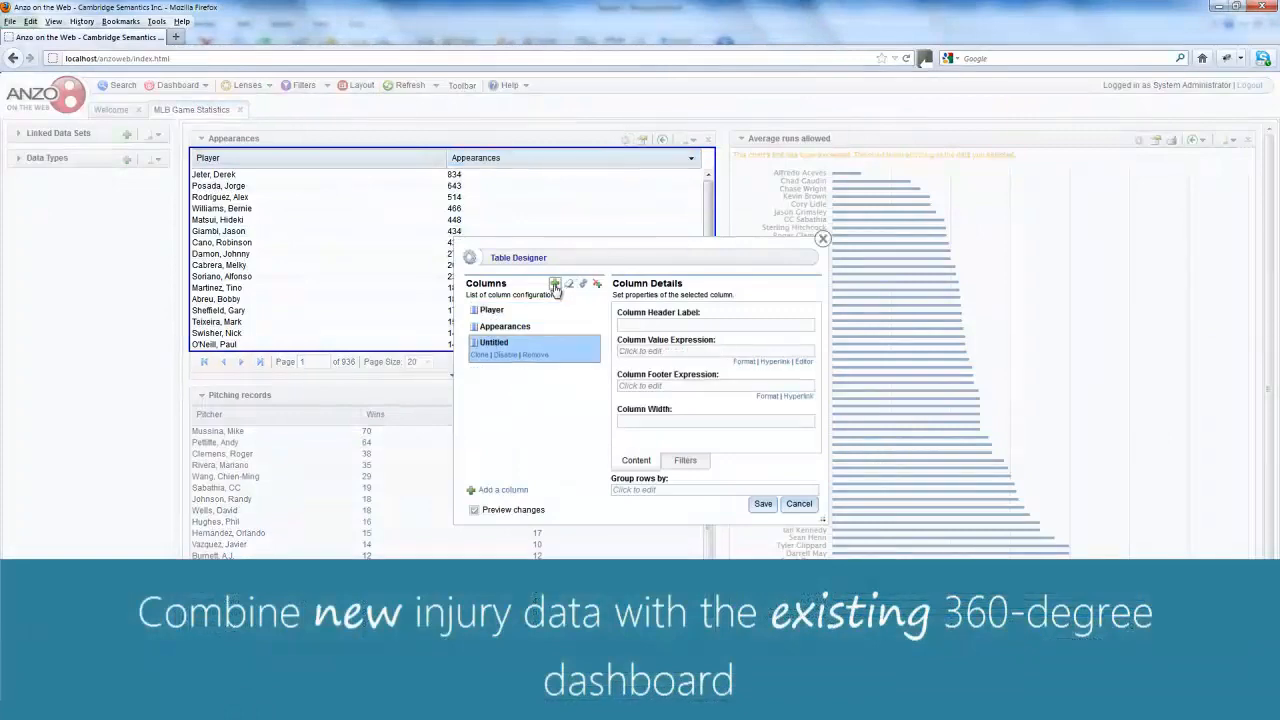
click(638, 348)
scroll(691, 463, down, 2)
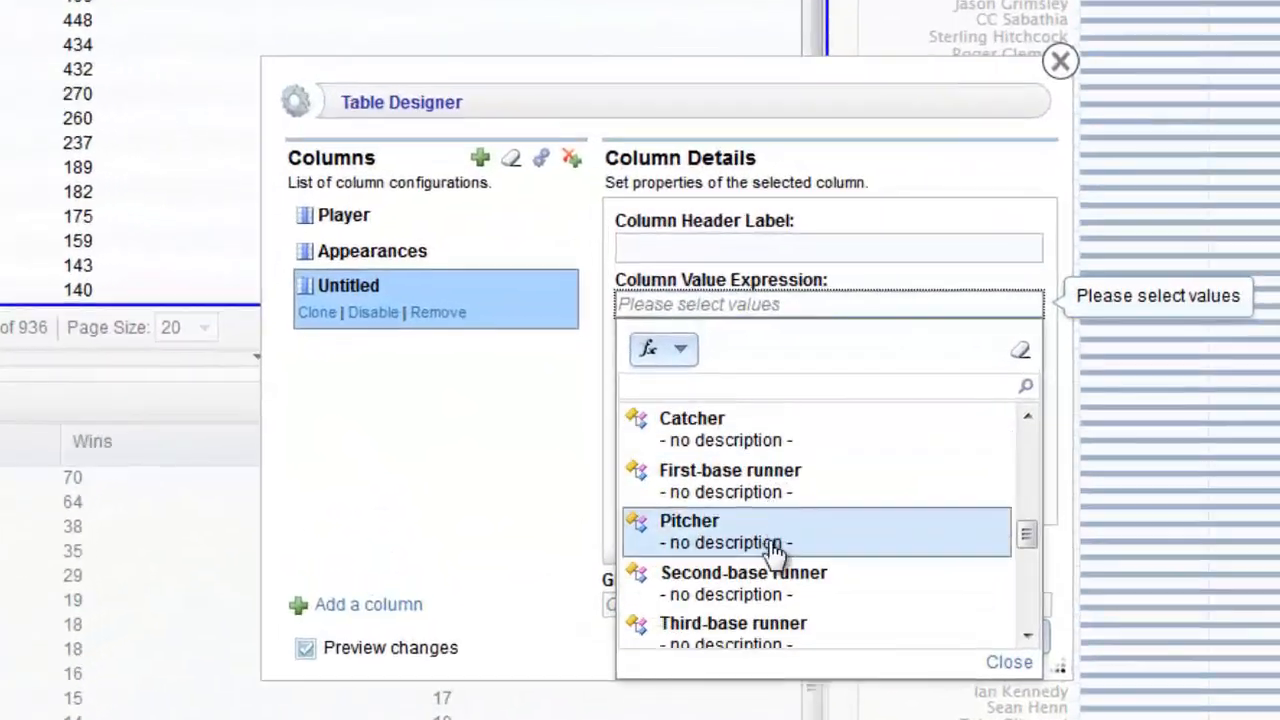
scroll(775, 545, down, 7)
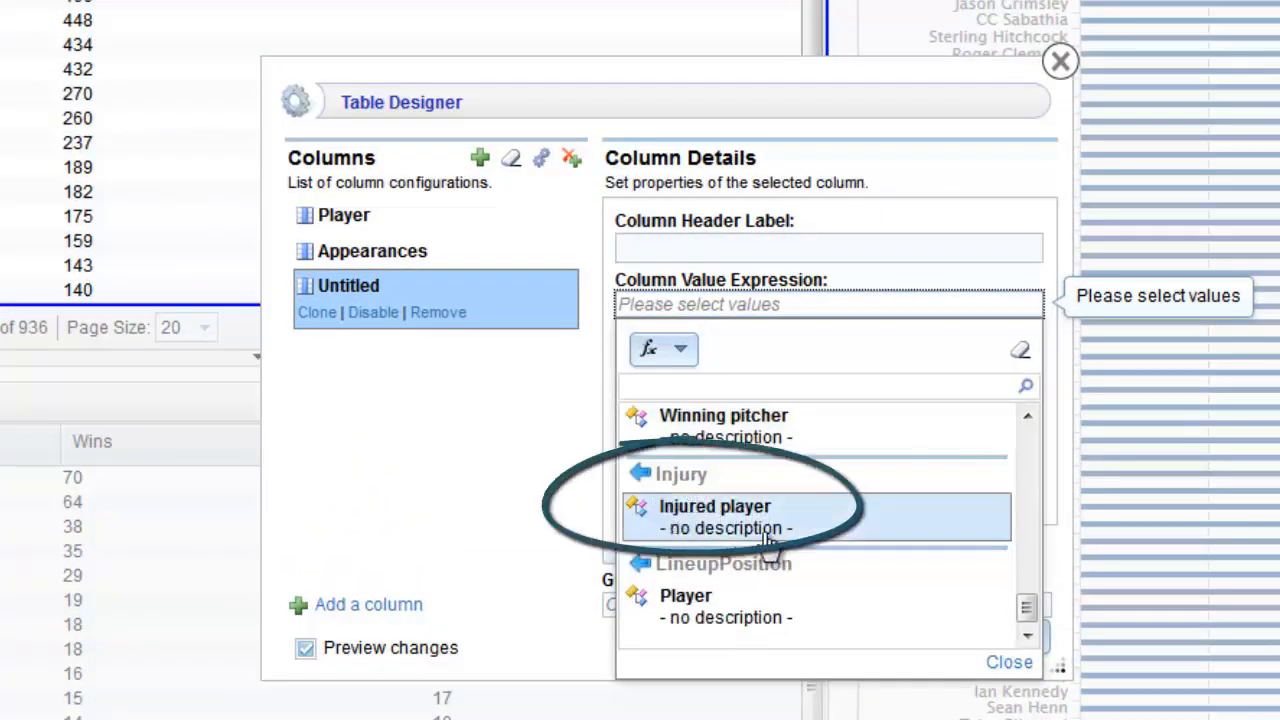
click(703, 520)
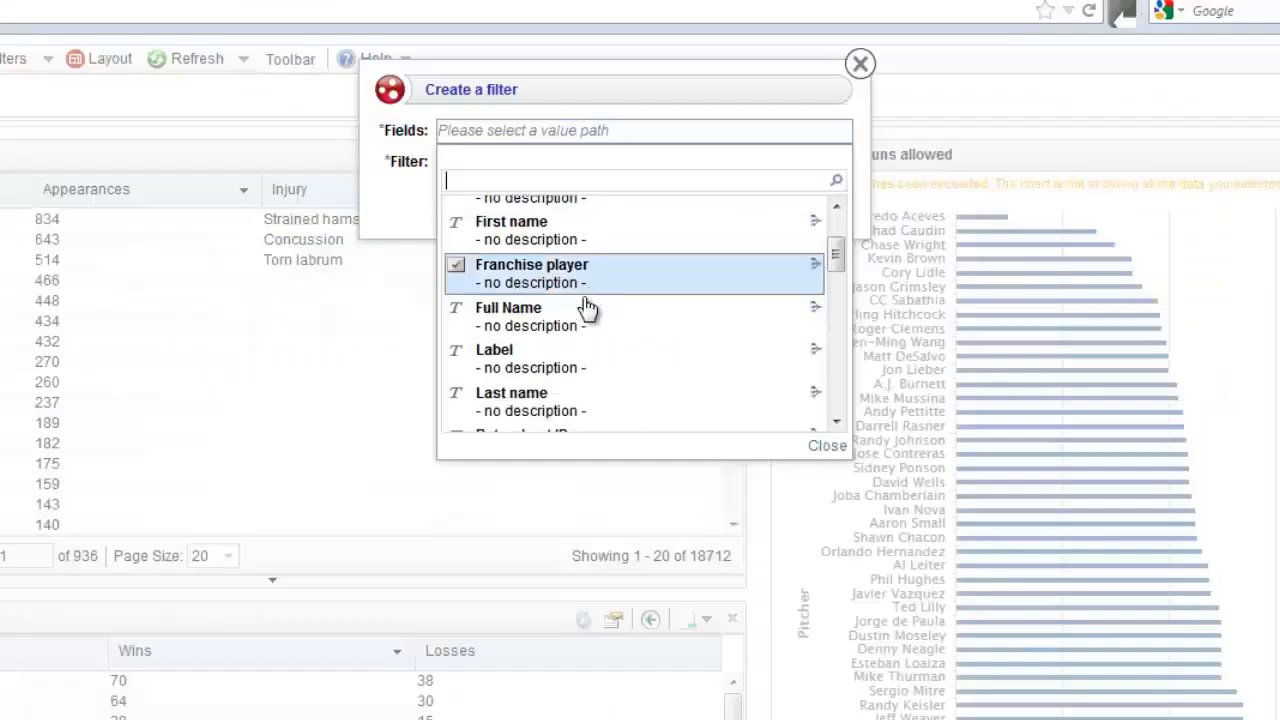
- Create a List filter titled Severity on the Injured player > Severity field
scroll(586, 306, down, 10)
scroll(586, 306, down, 3)
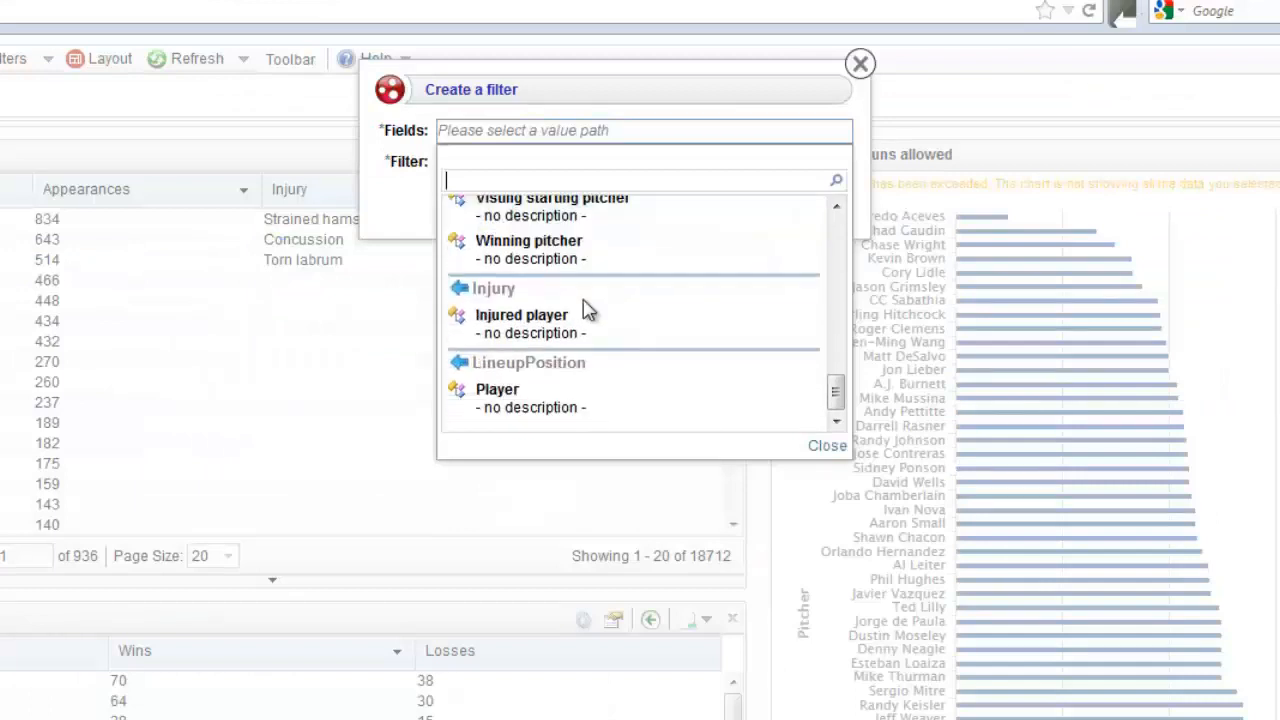
click(541, 327)
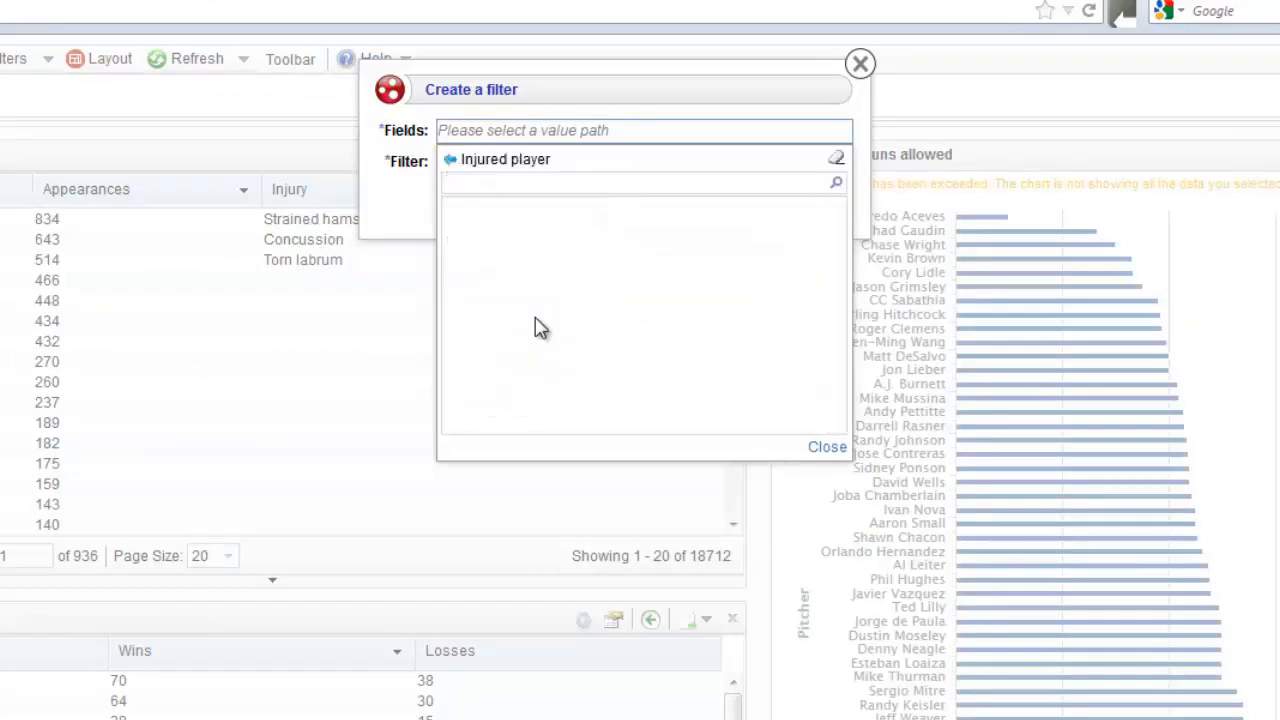
click(537, 398)
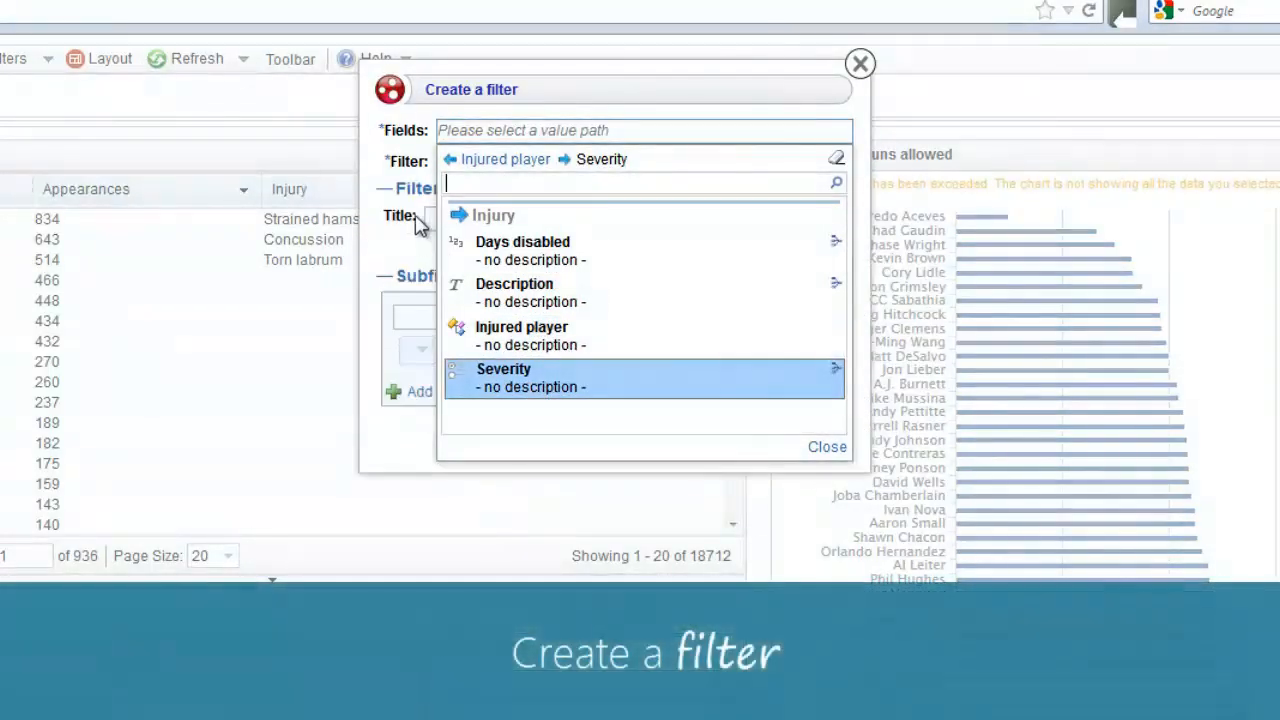
click(391, 244)
click(459, 222)
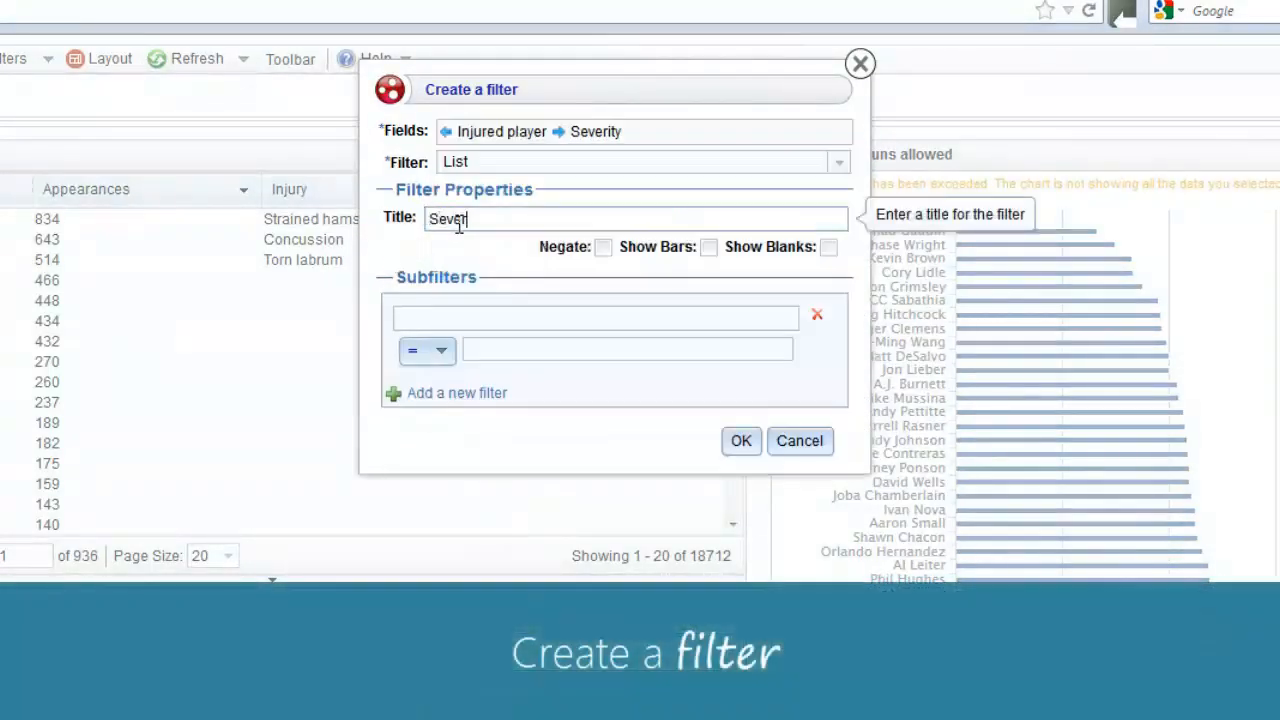
click(741, 442)
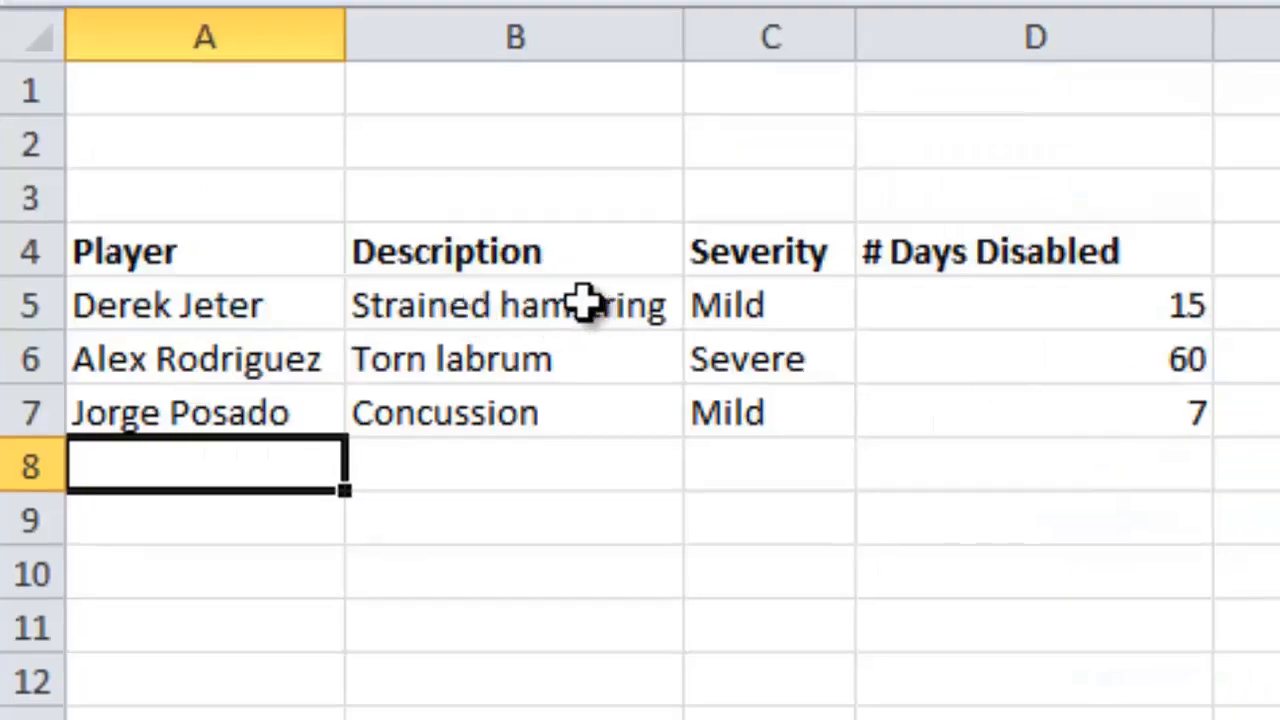
- Pick Moderate from cell C7's dropdown as the Concussion injury's severity
click(805, 410)
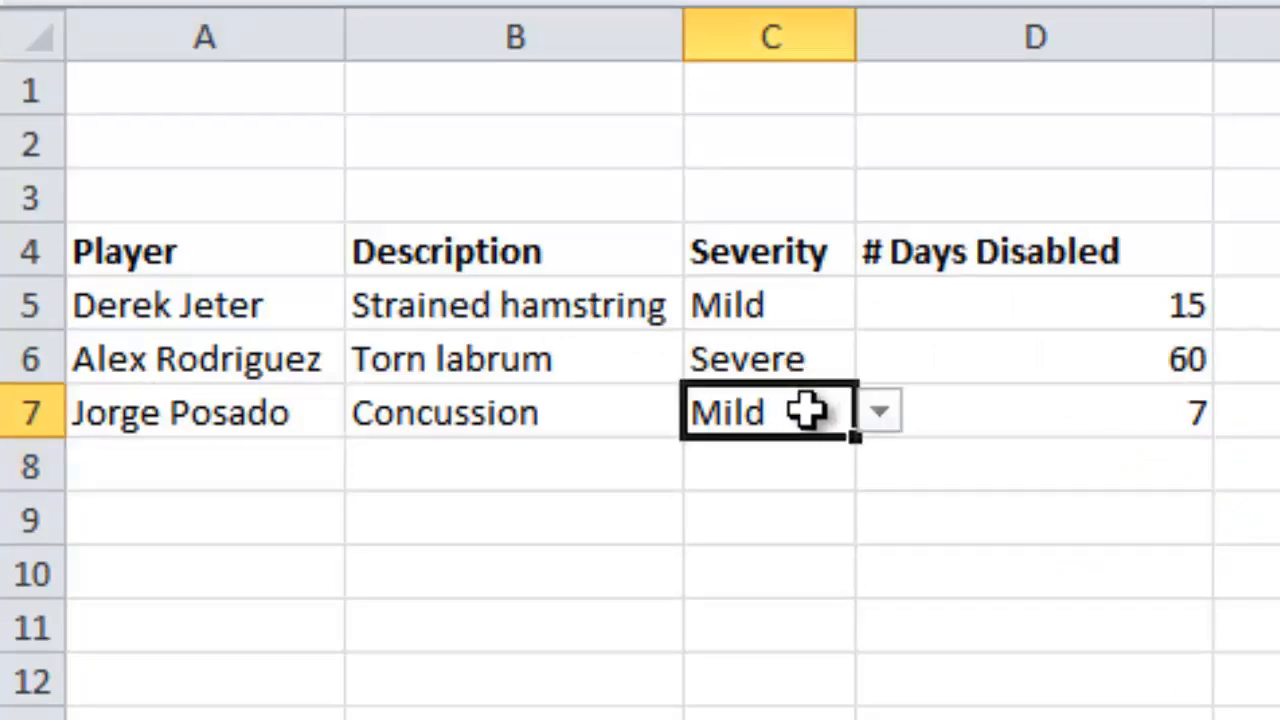
click(885, 422)
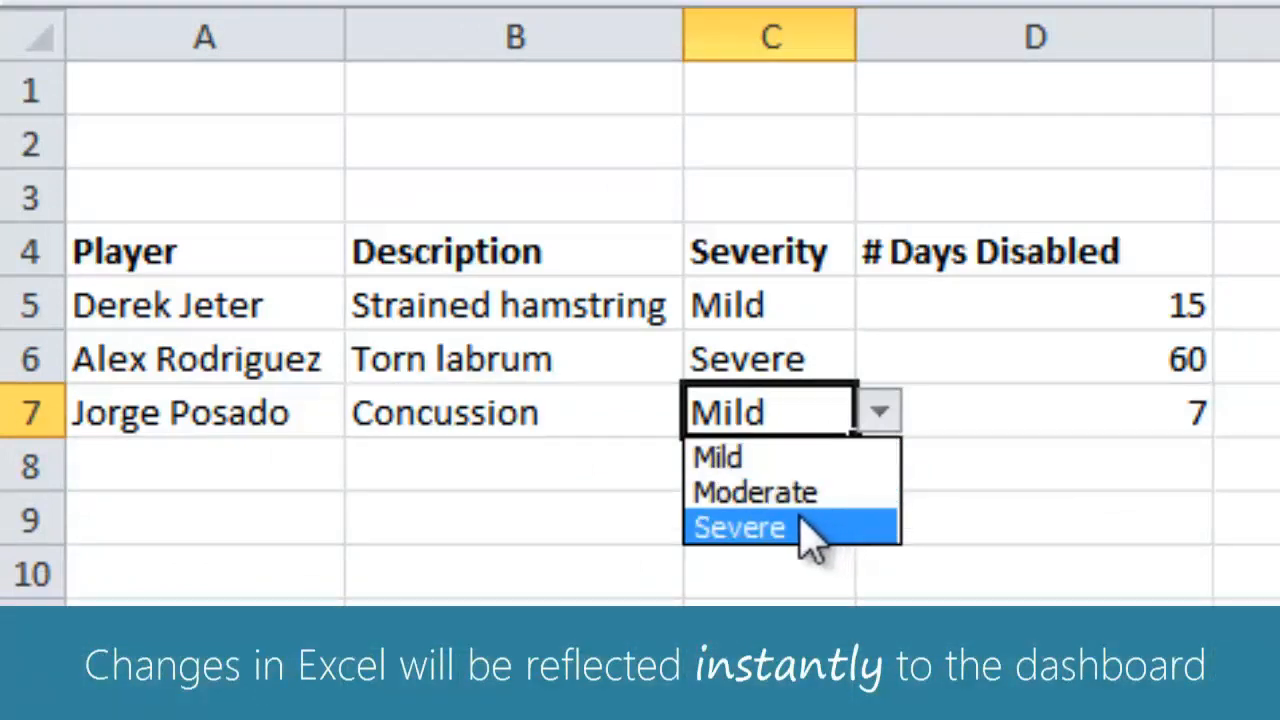
click(740, 527)
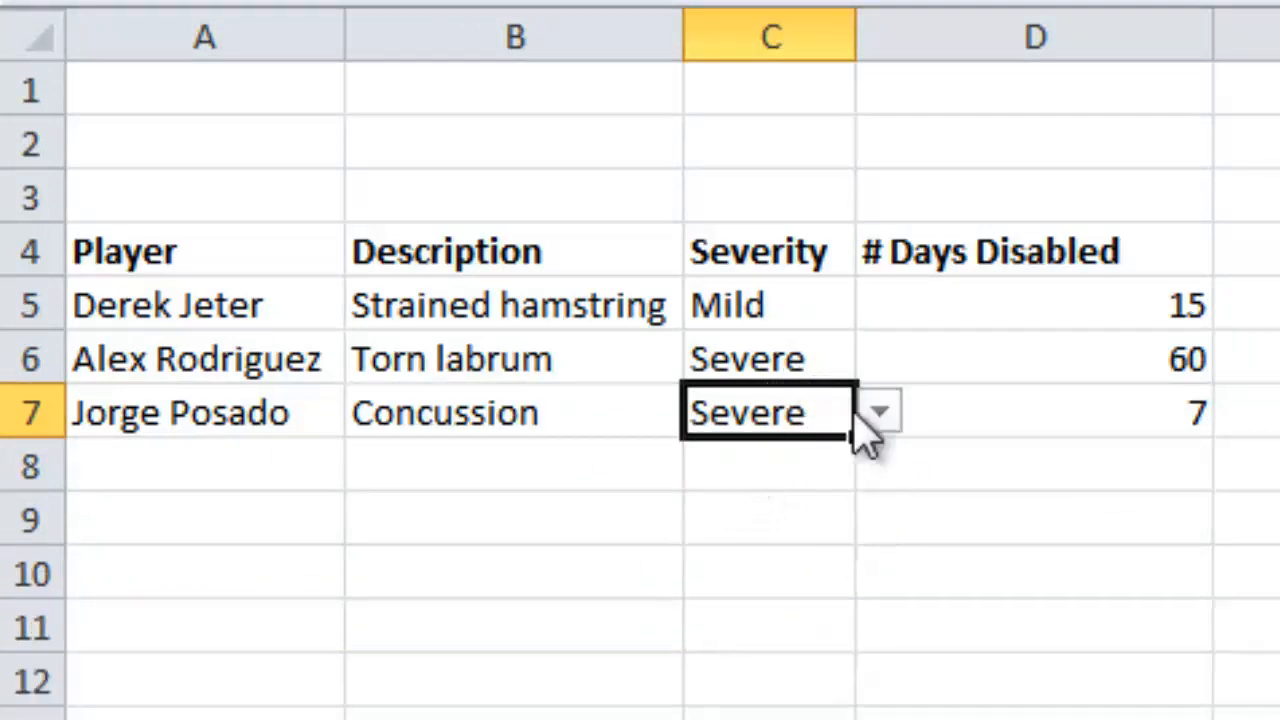
click(872, 418)
click(806, 488)
click(805, 505)
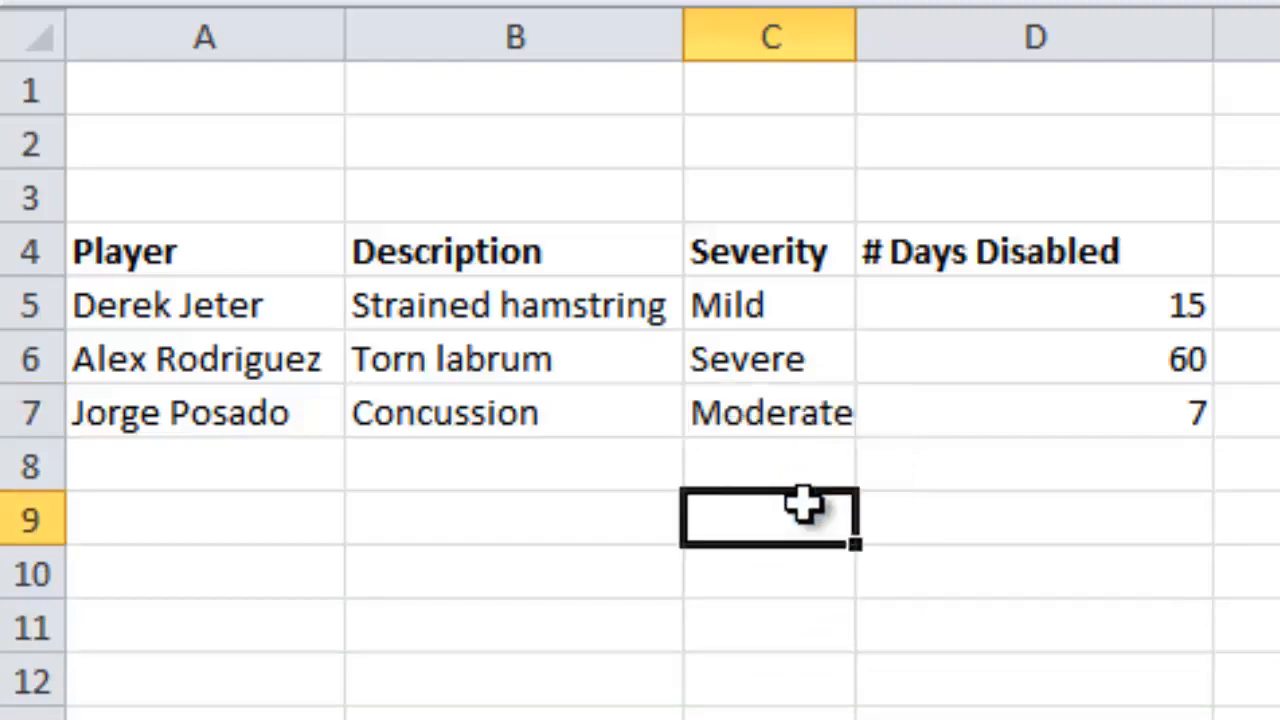
key(alt+Tab)
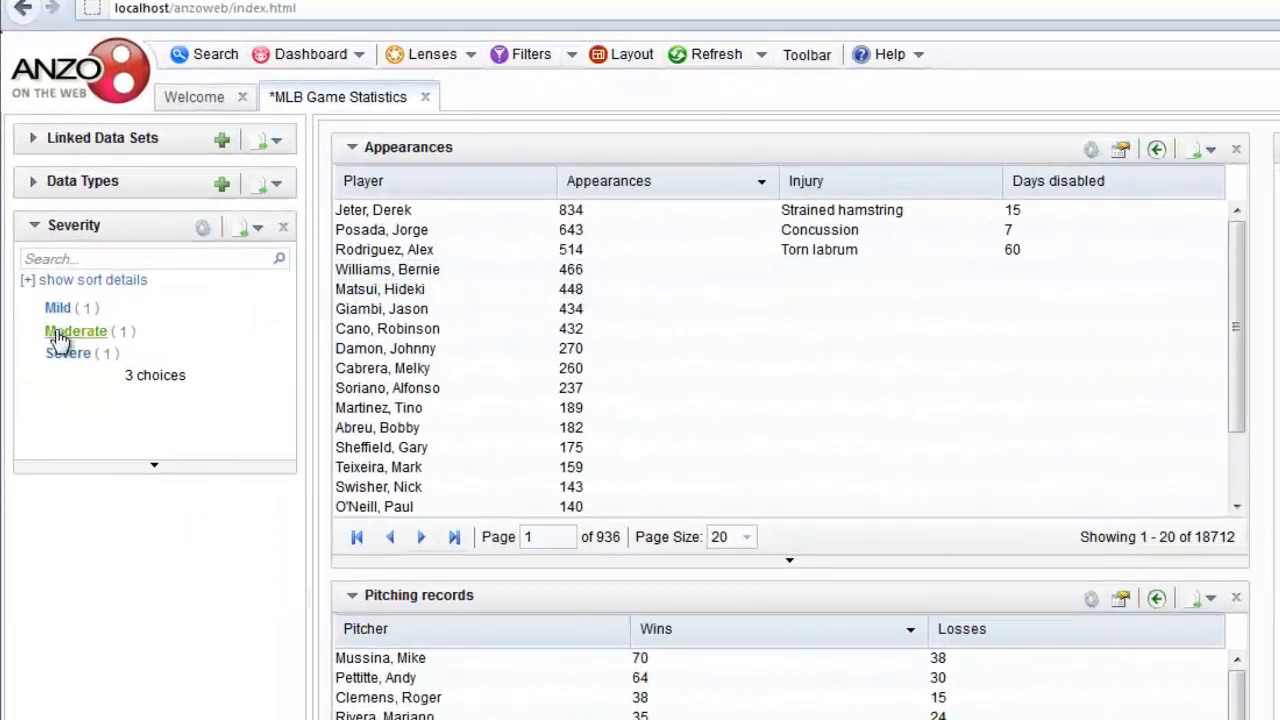
- Select Moderate in the dashboard's Severity filter panel
click(74, 331)
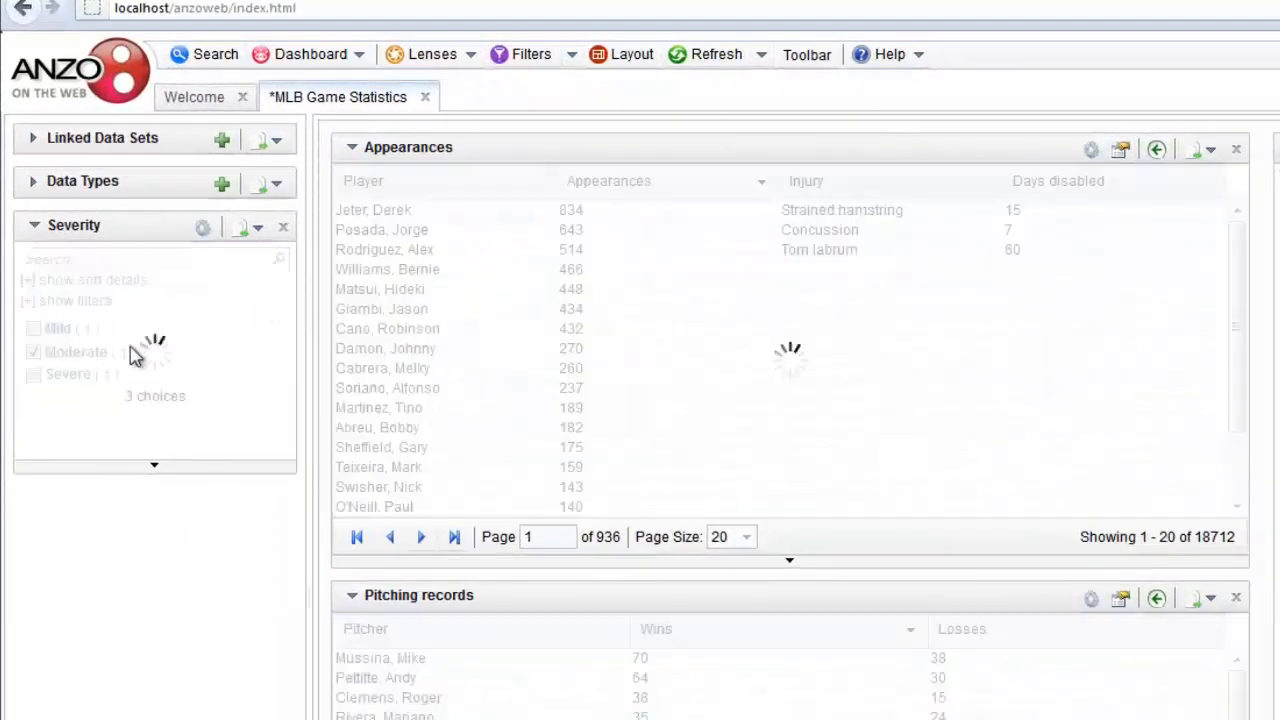
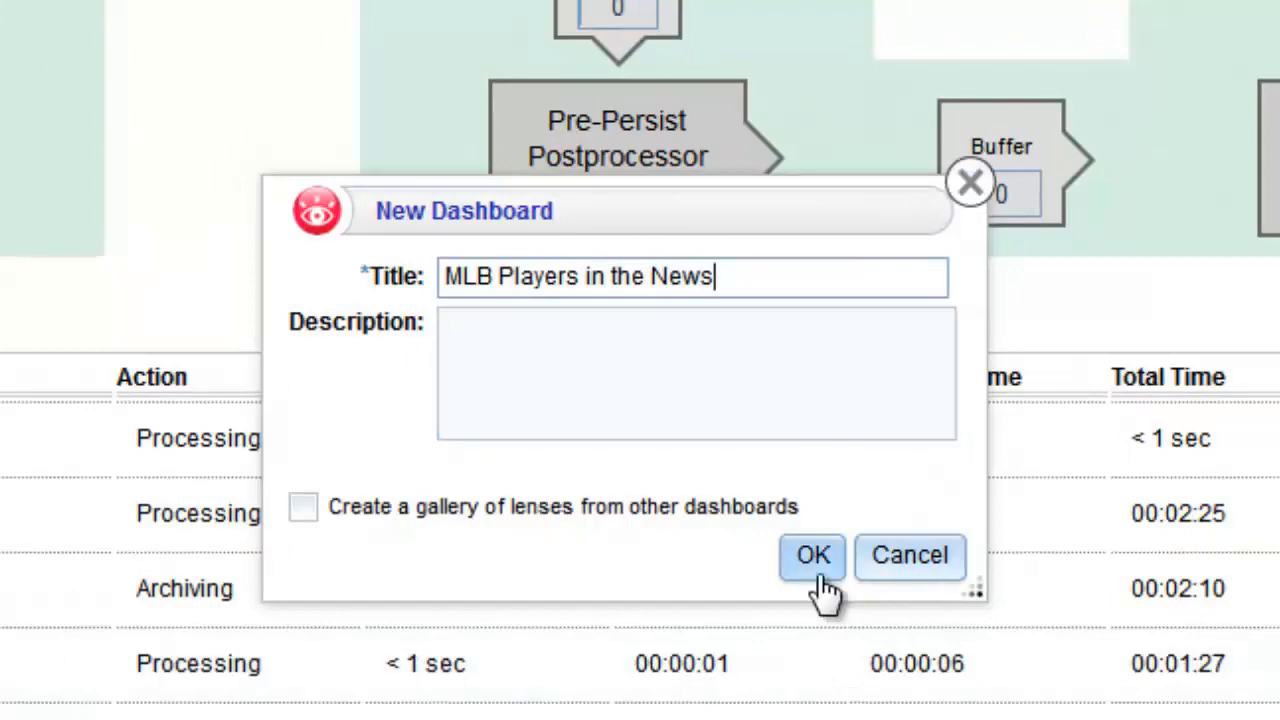
- Create the MLB Players in the News dashboard and link the Games, People and MLB News Pipeline Corpus data sets
click(818, 580)
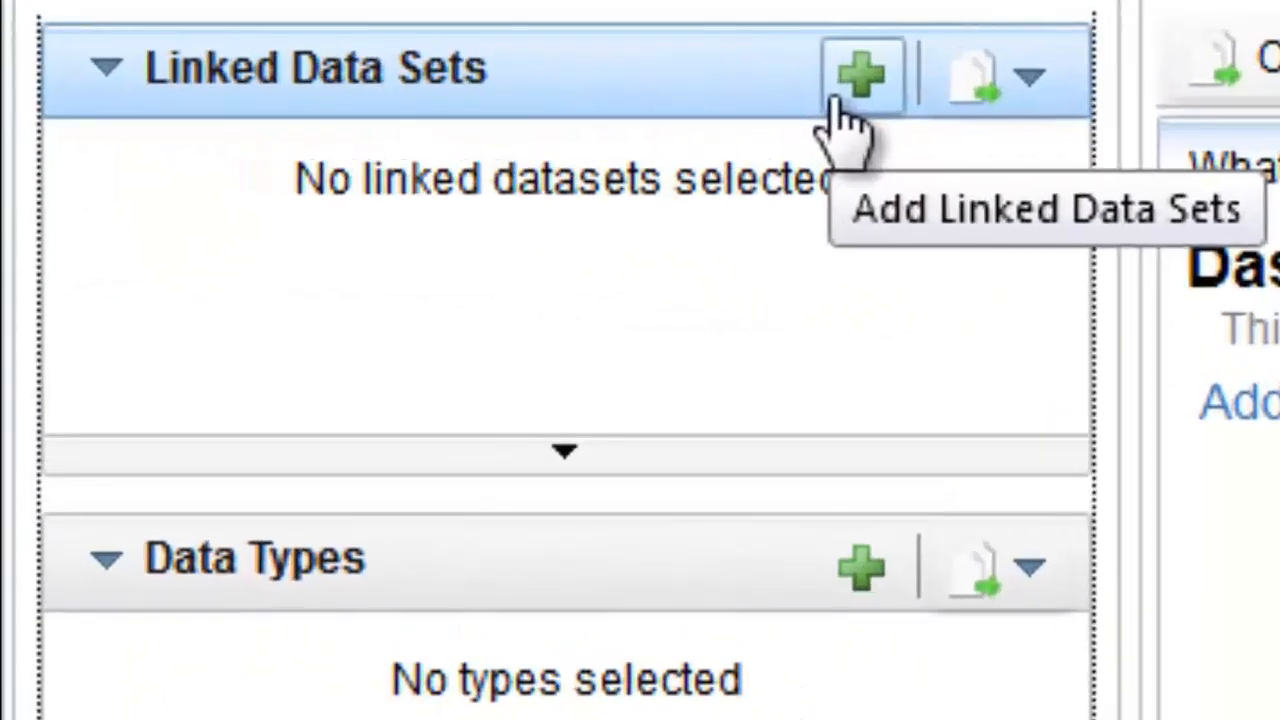
click(840, 88)
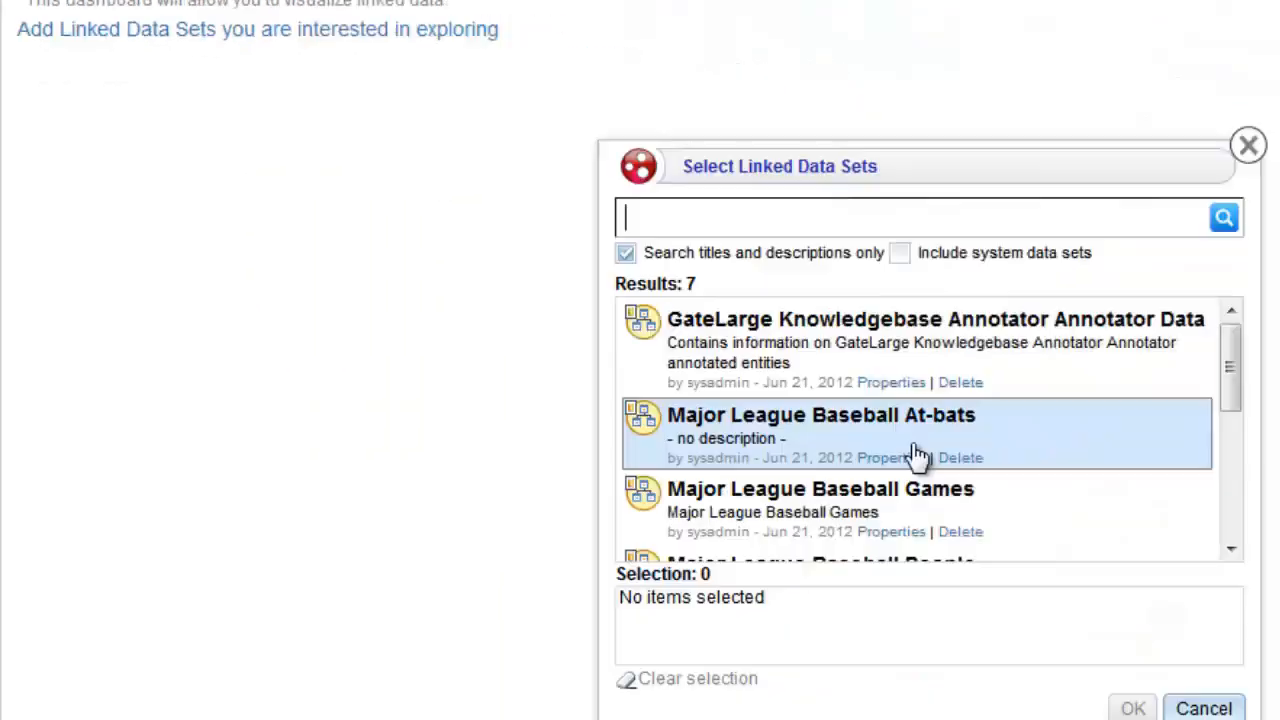
scroll(640, 343, down, 1)
click(608, 291)
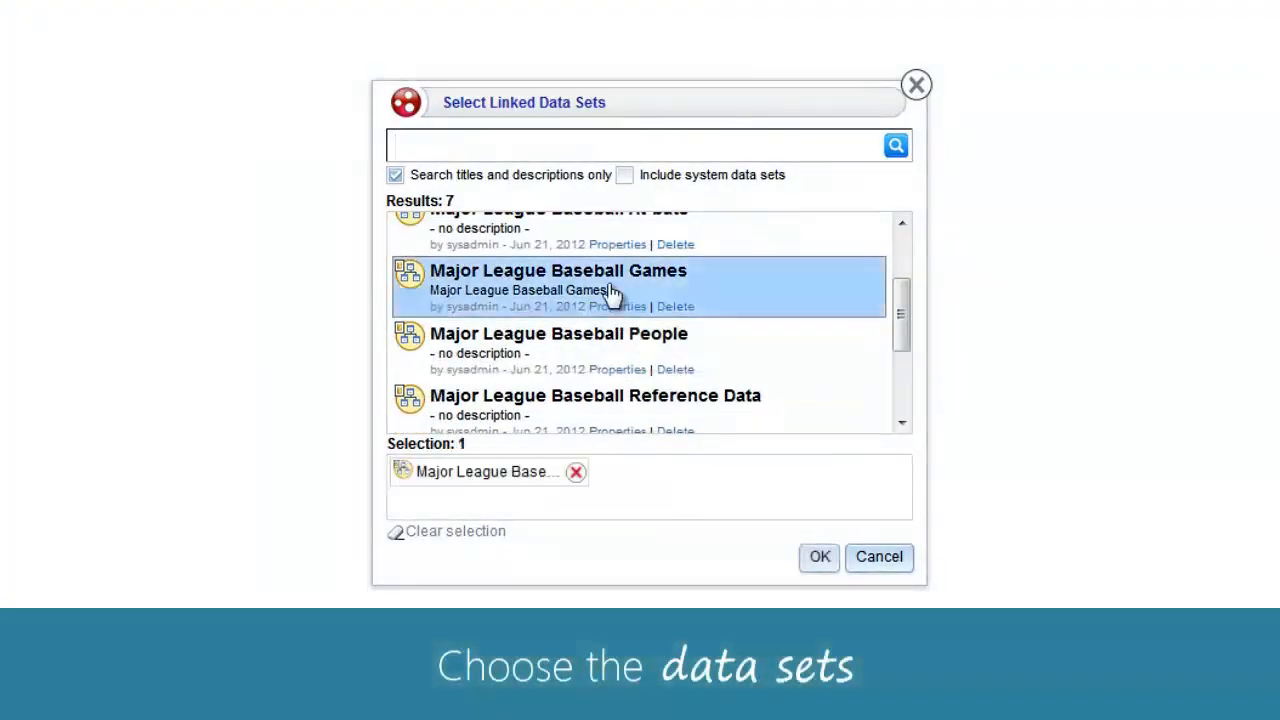
click(604, 343)
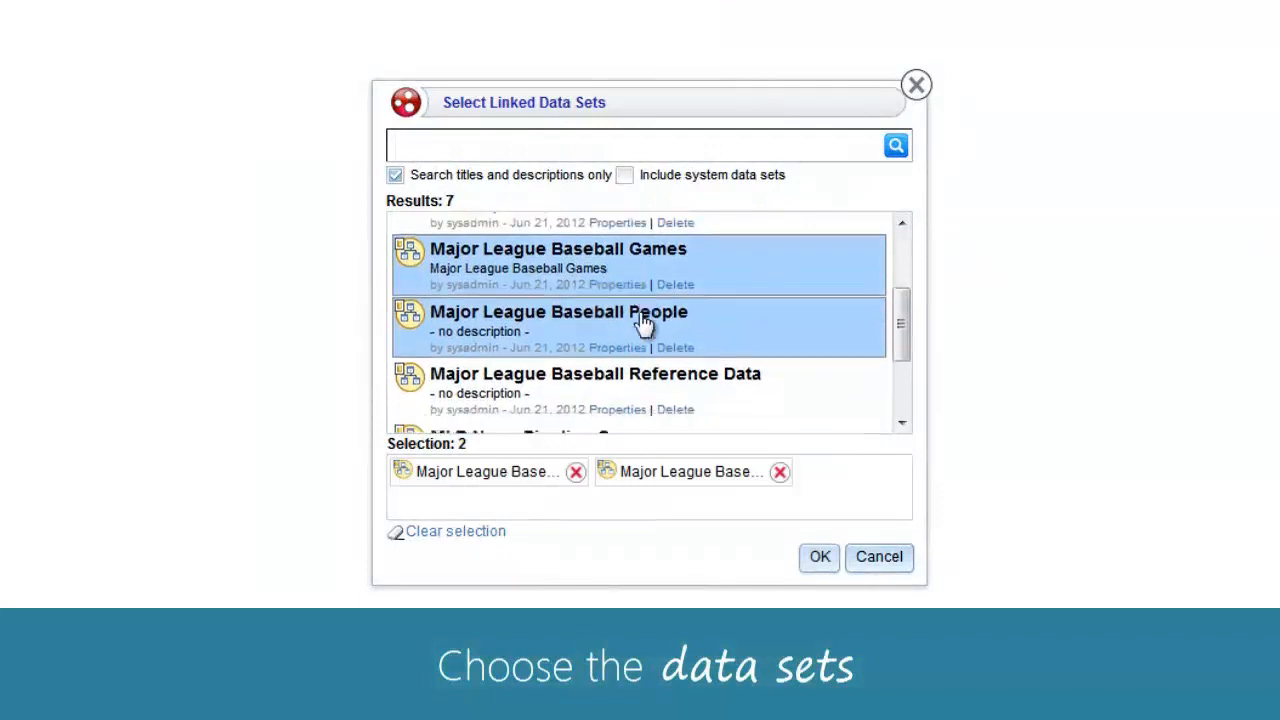
scroll(645, 323, down, 2)
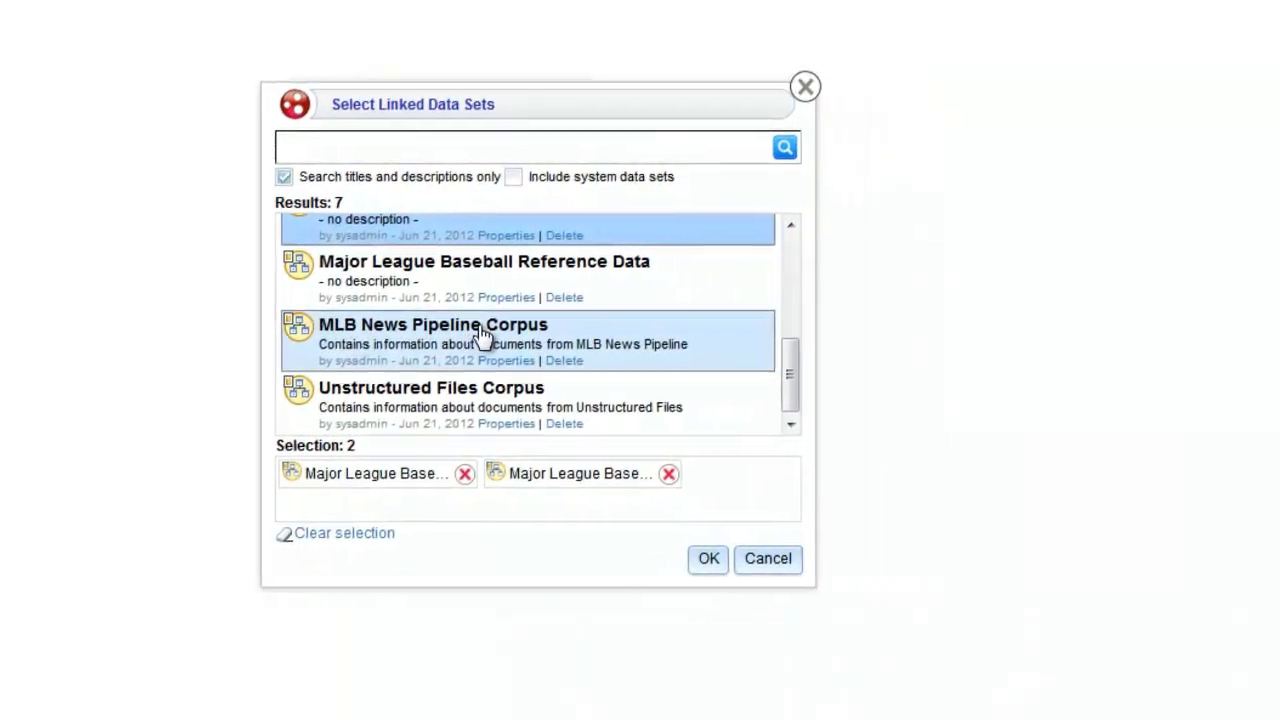
click(364, 346)
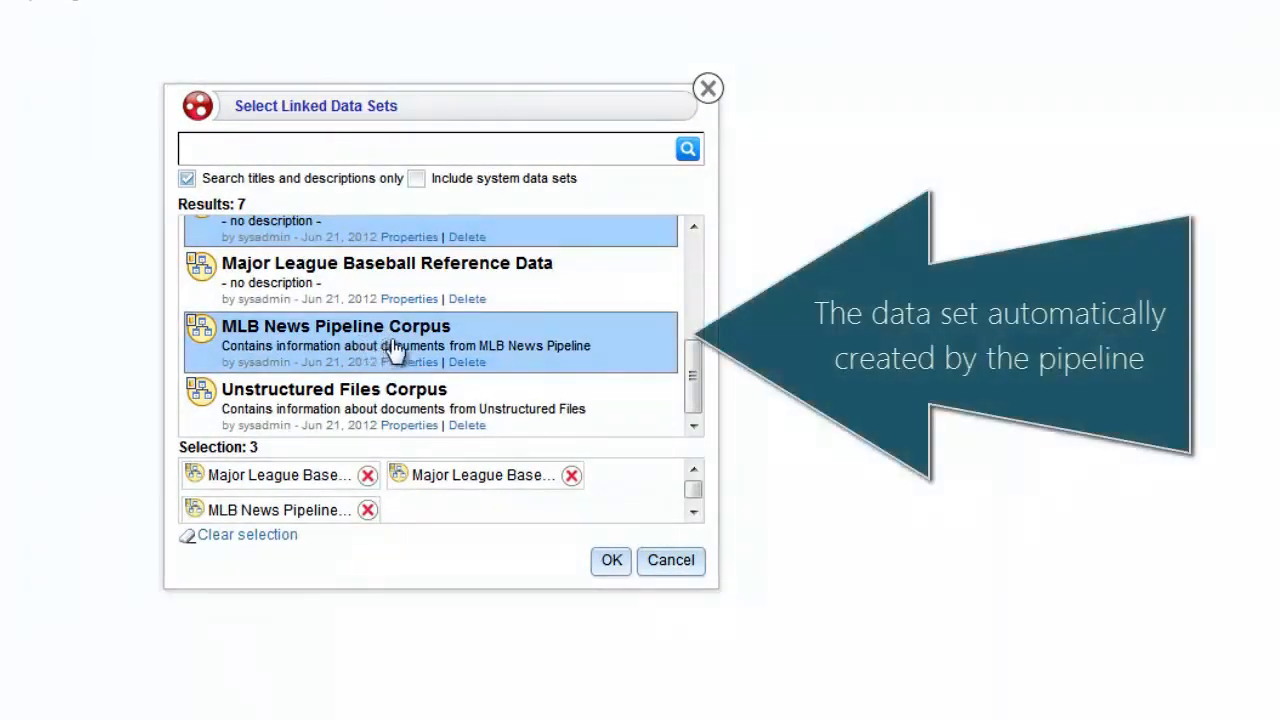
click(611, 562)
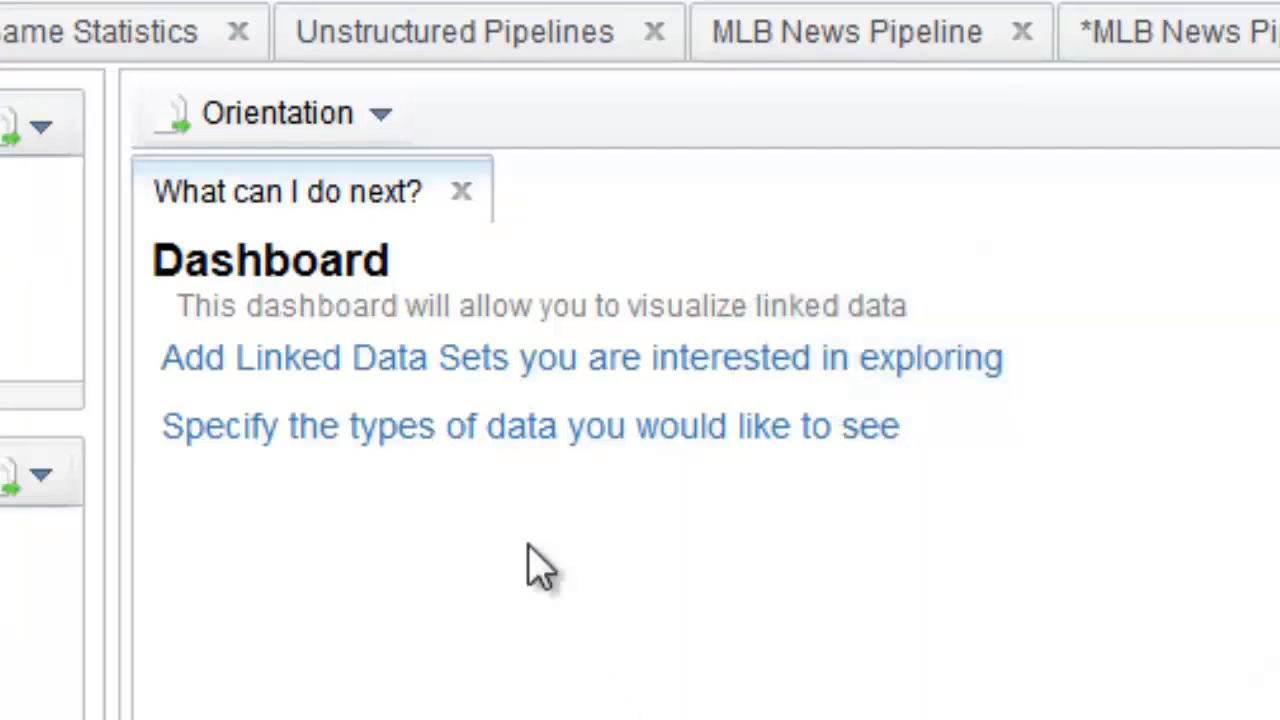
- Set the dashboard's data type to Unstructured Document
click(475, 430)
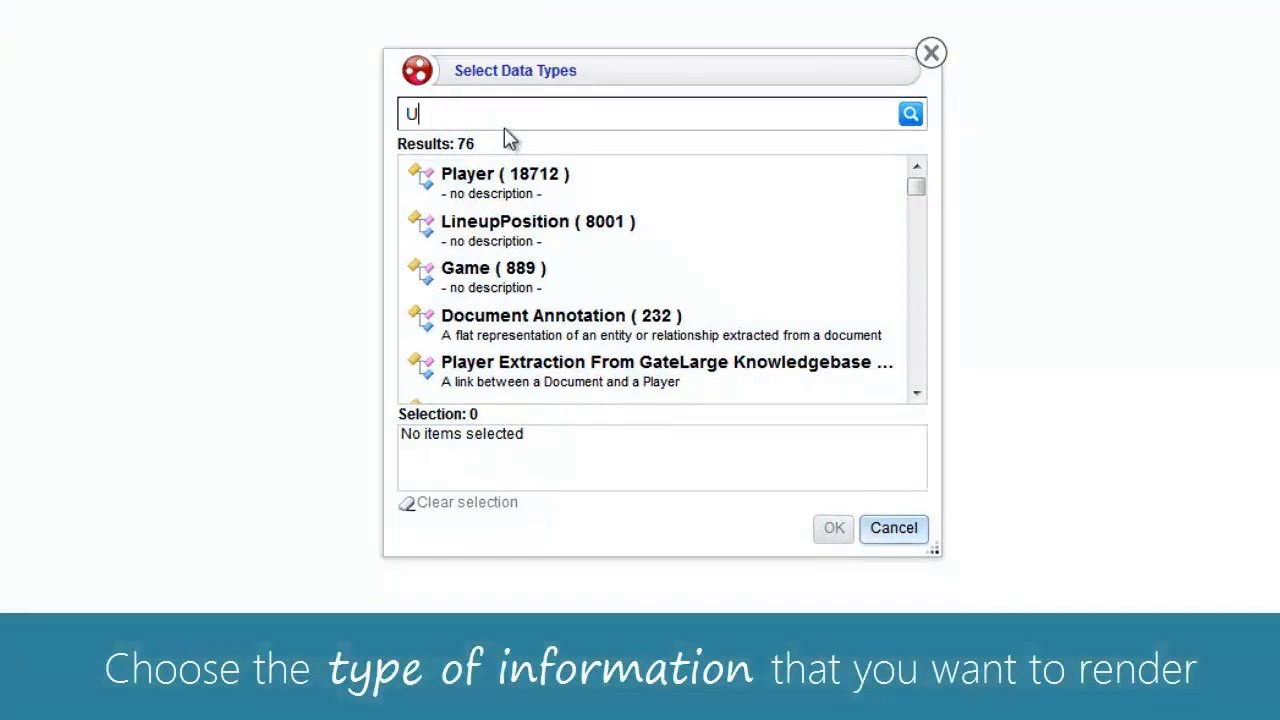
text(Unstructured)
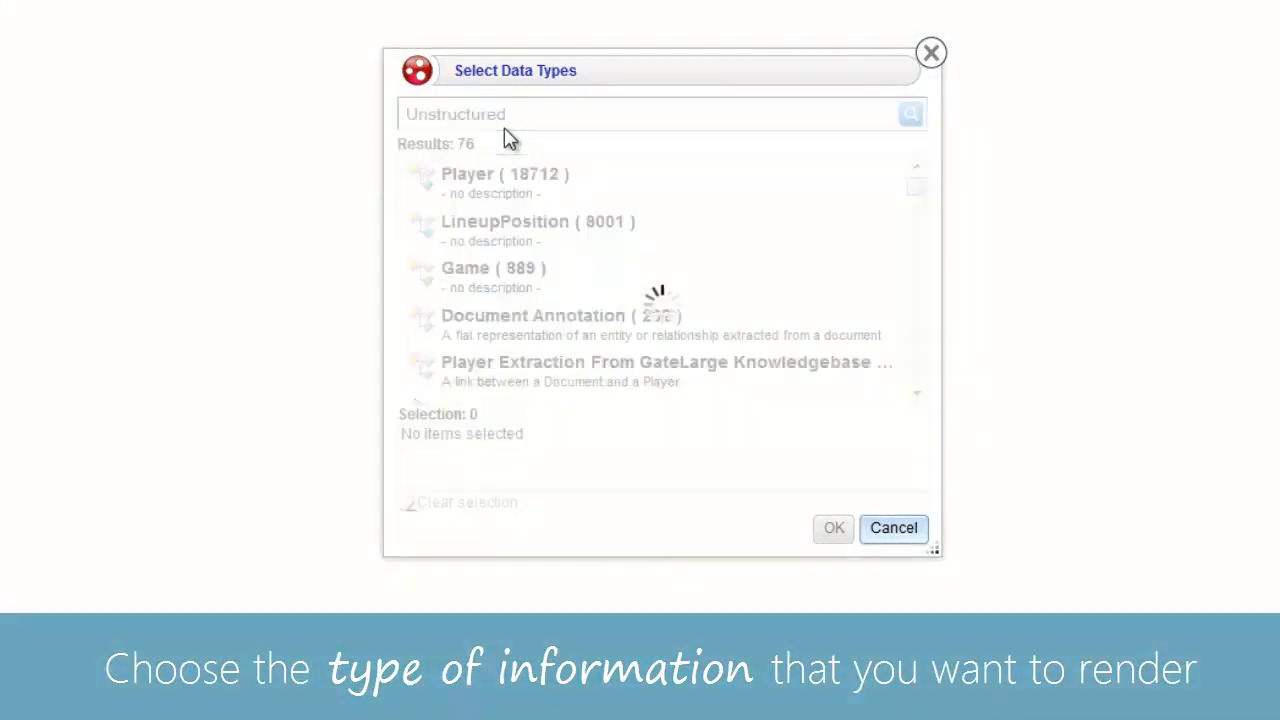
click(531, 183)
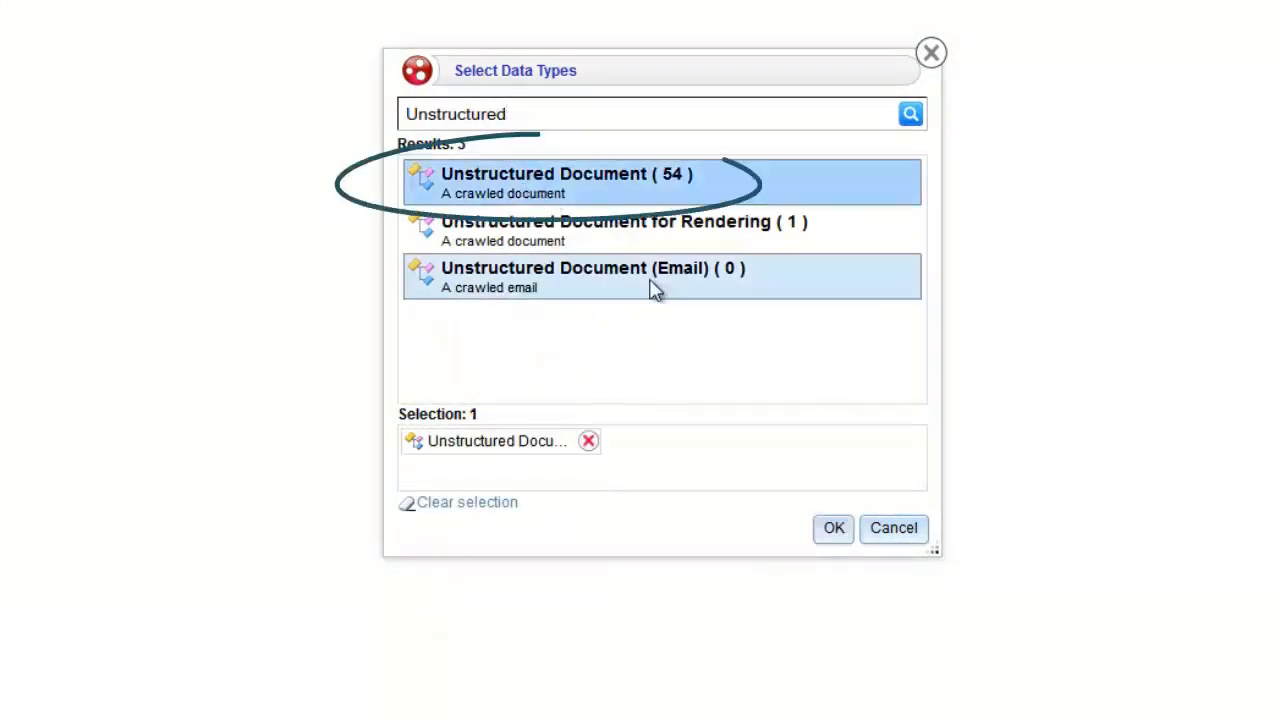
click(832, 529)
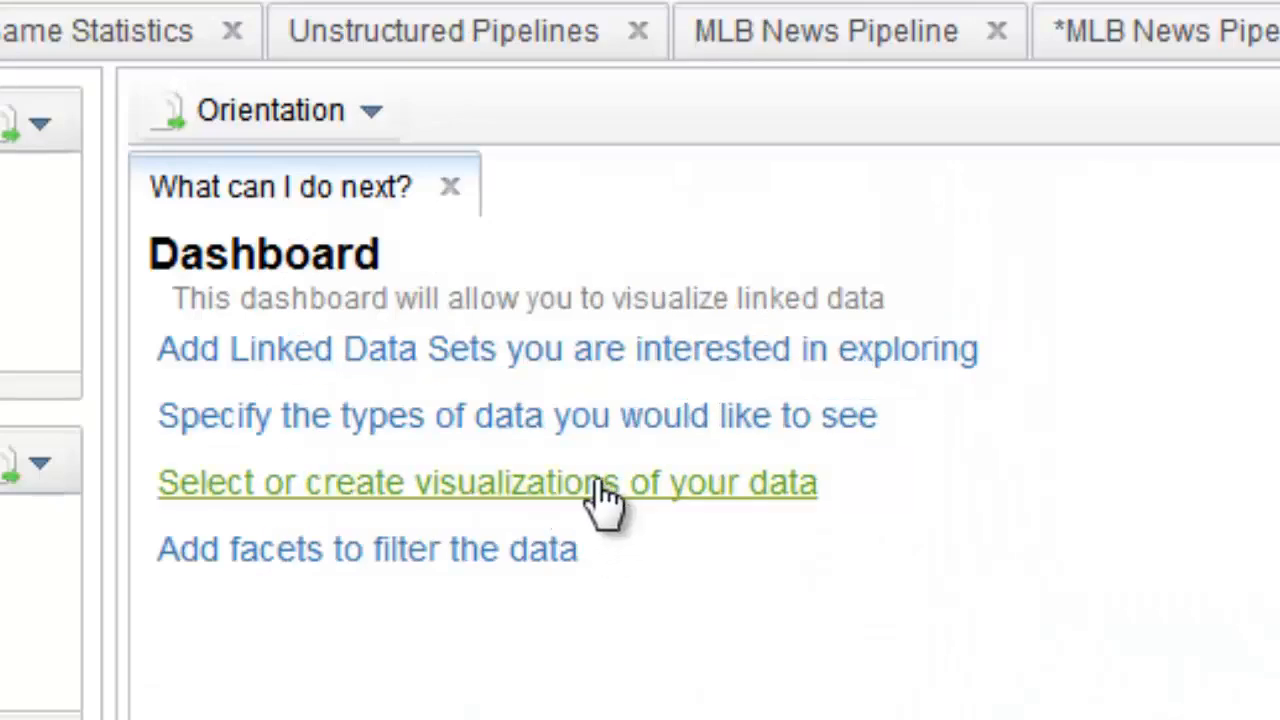
- Create a new Table lens titled 'Articles'
click(598, 500)
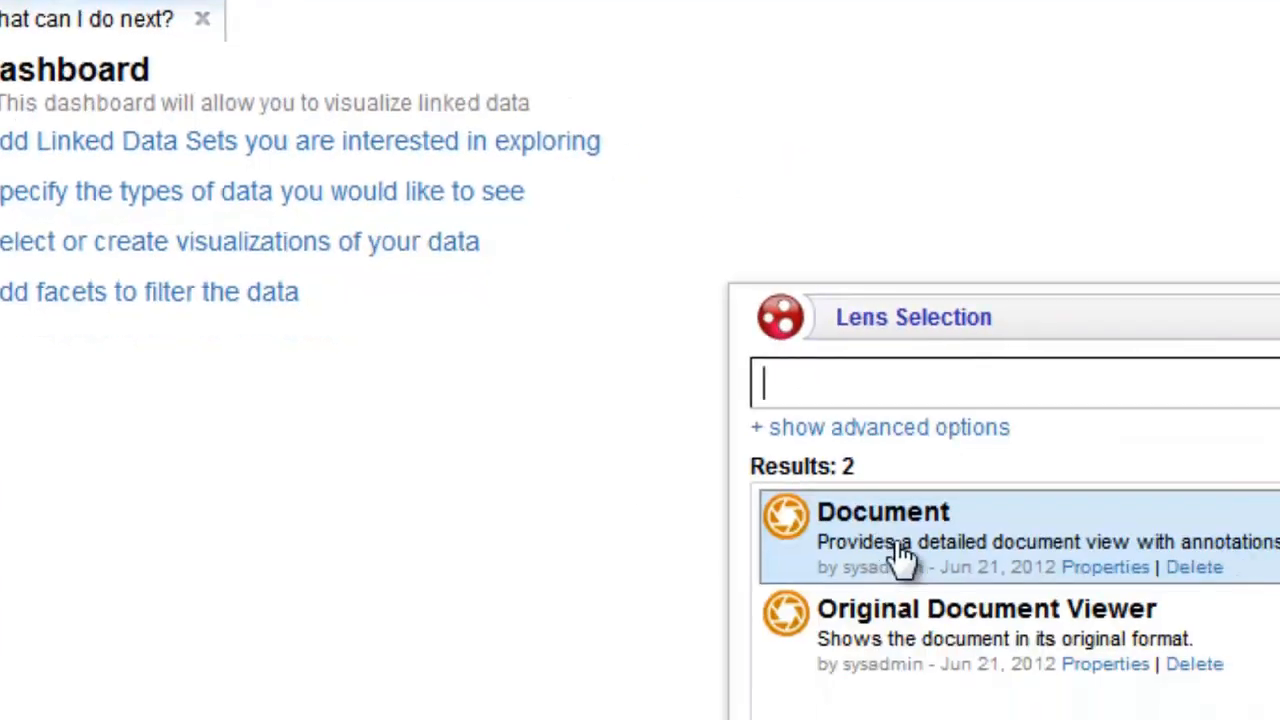
click(491, 568)
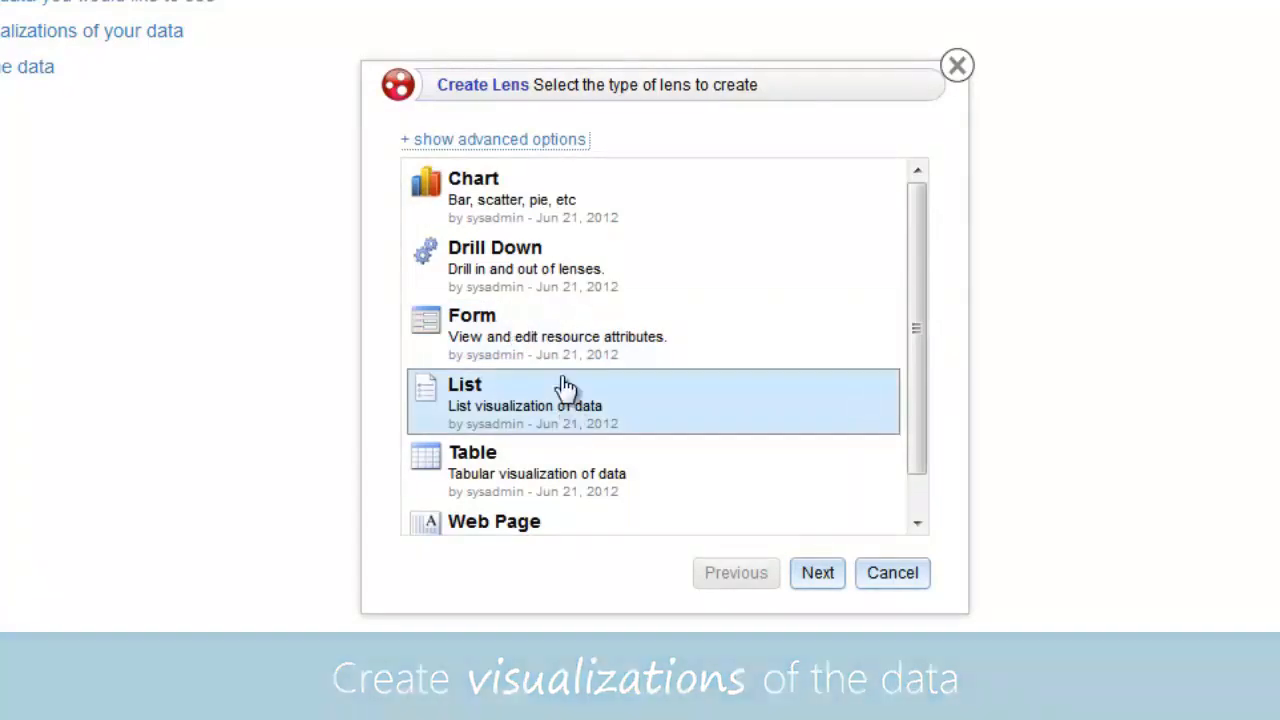
drag(575, 476, 550, 457)
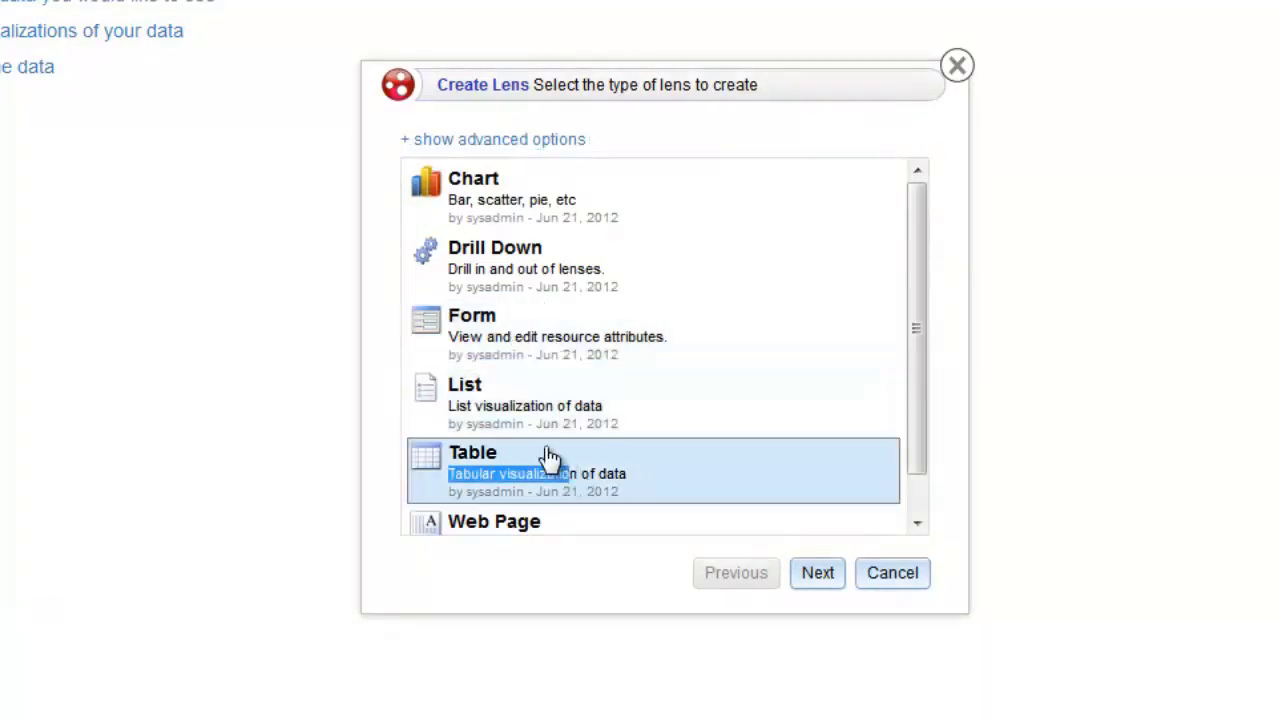
click(694, 482)
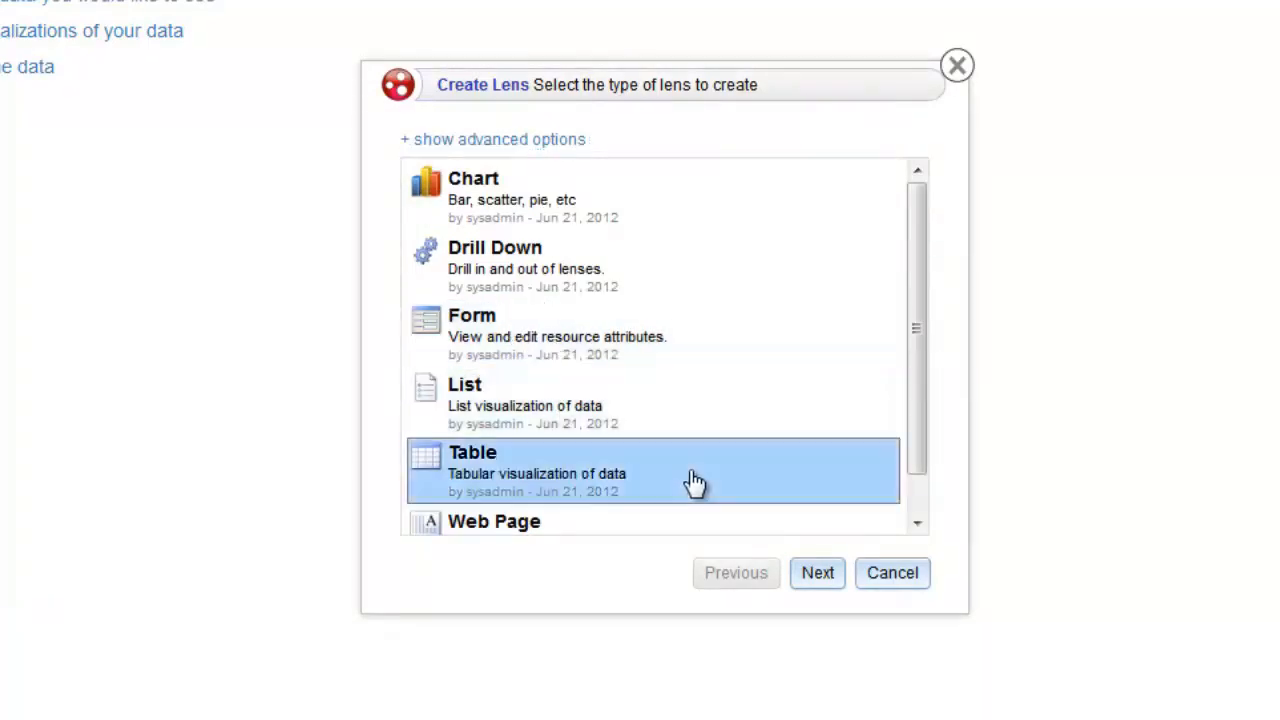
click(822, 580)
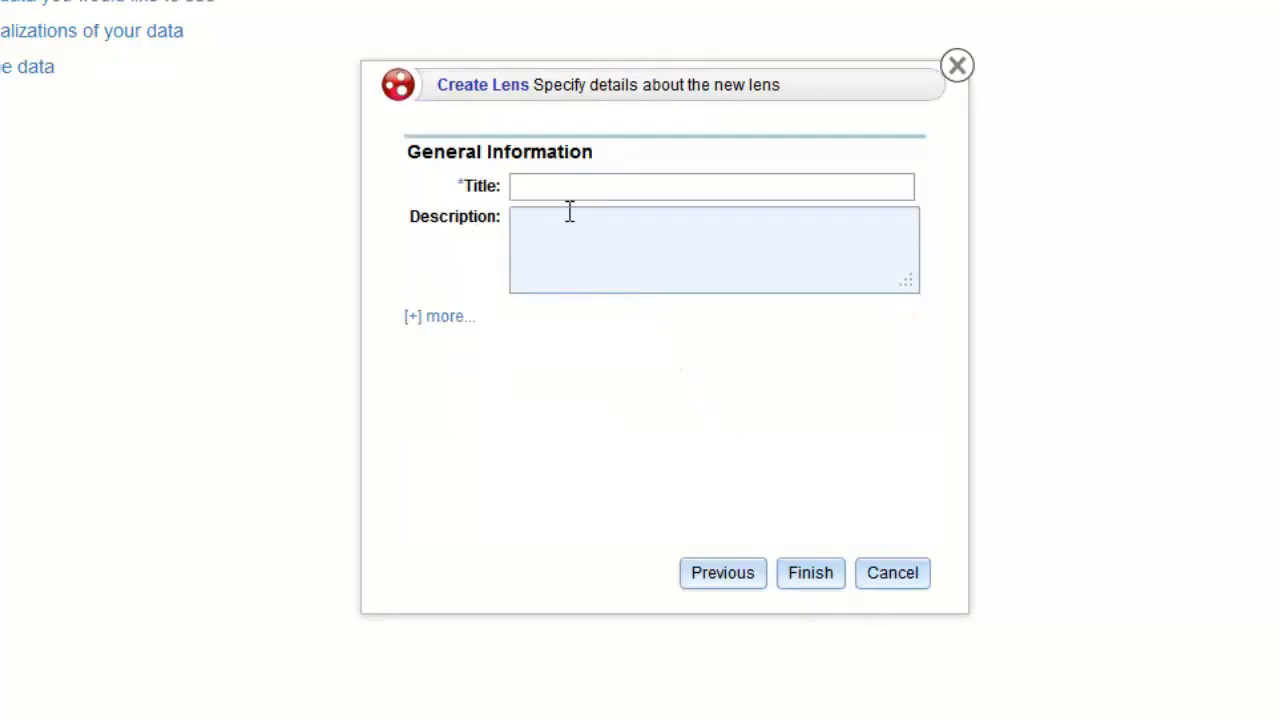
text(Articles)
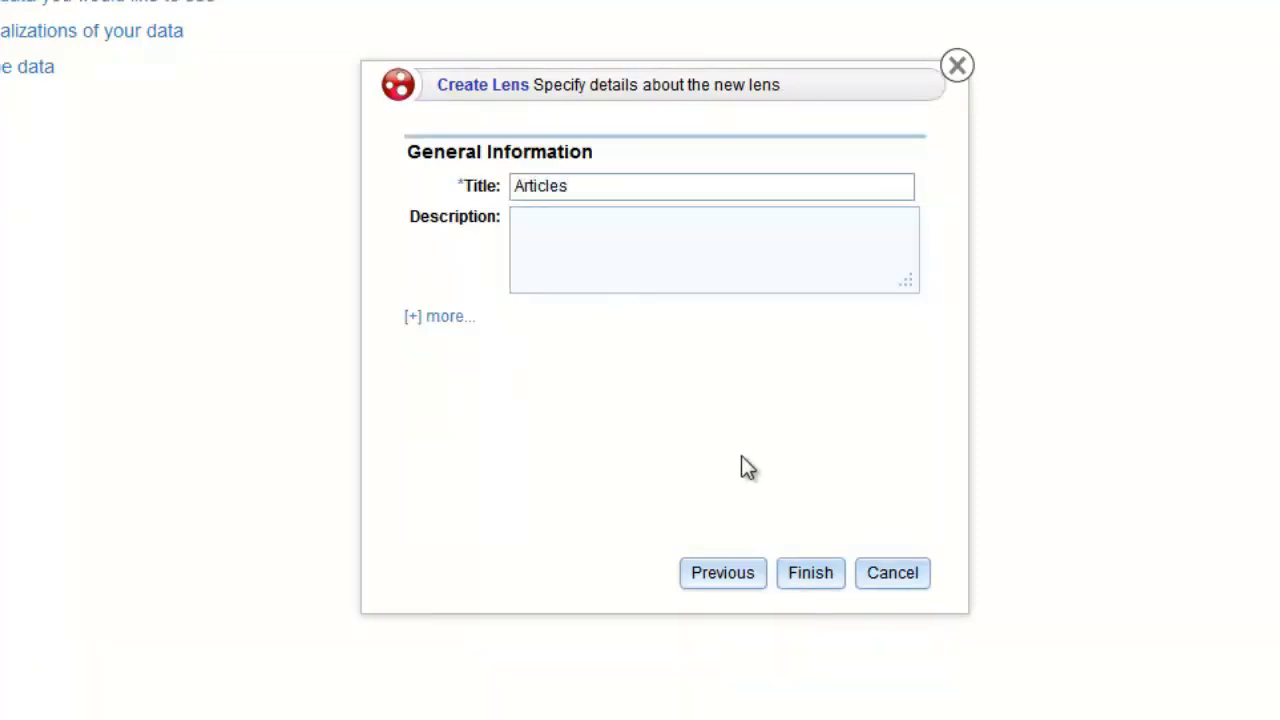
click(812, 580)
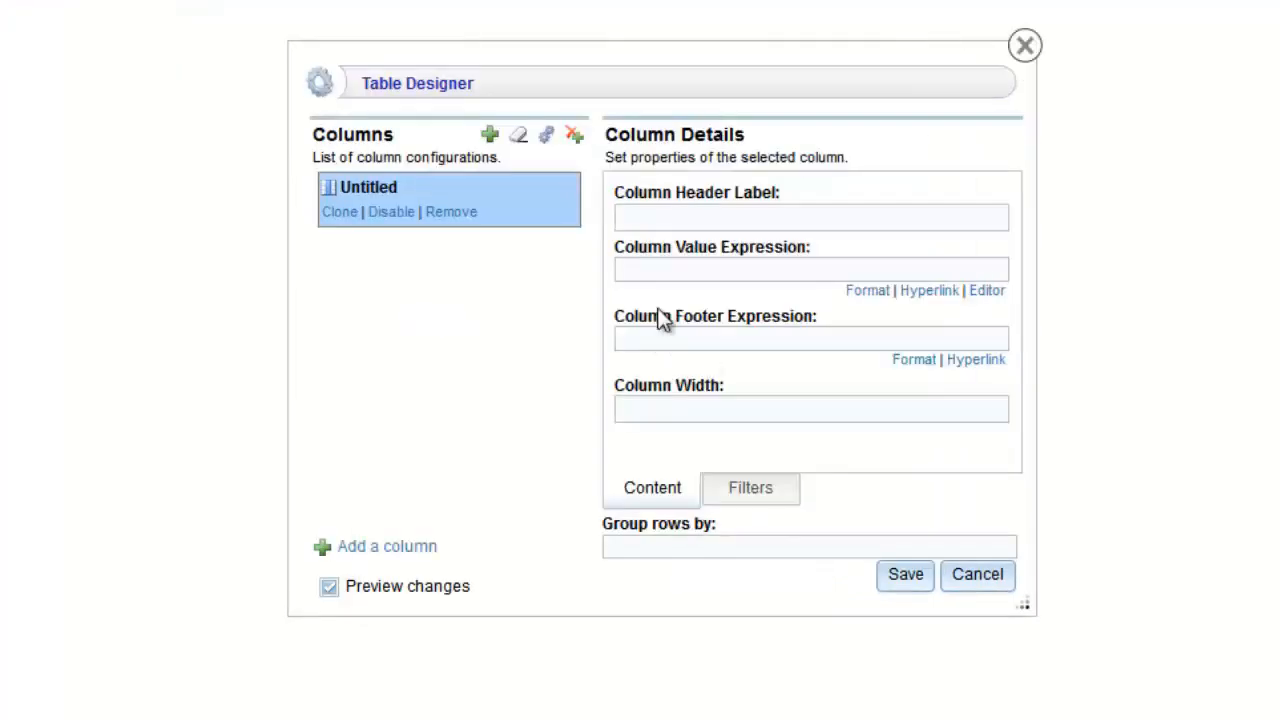
- Auto-generate Articles columns for all document properties, such as File Name and Author, and save
click(702, 270)
scroll(800, 509, down, 6)
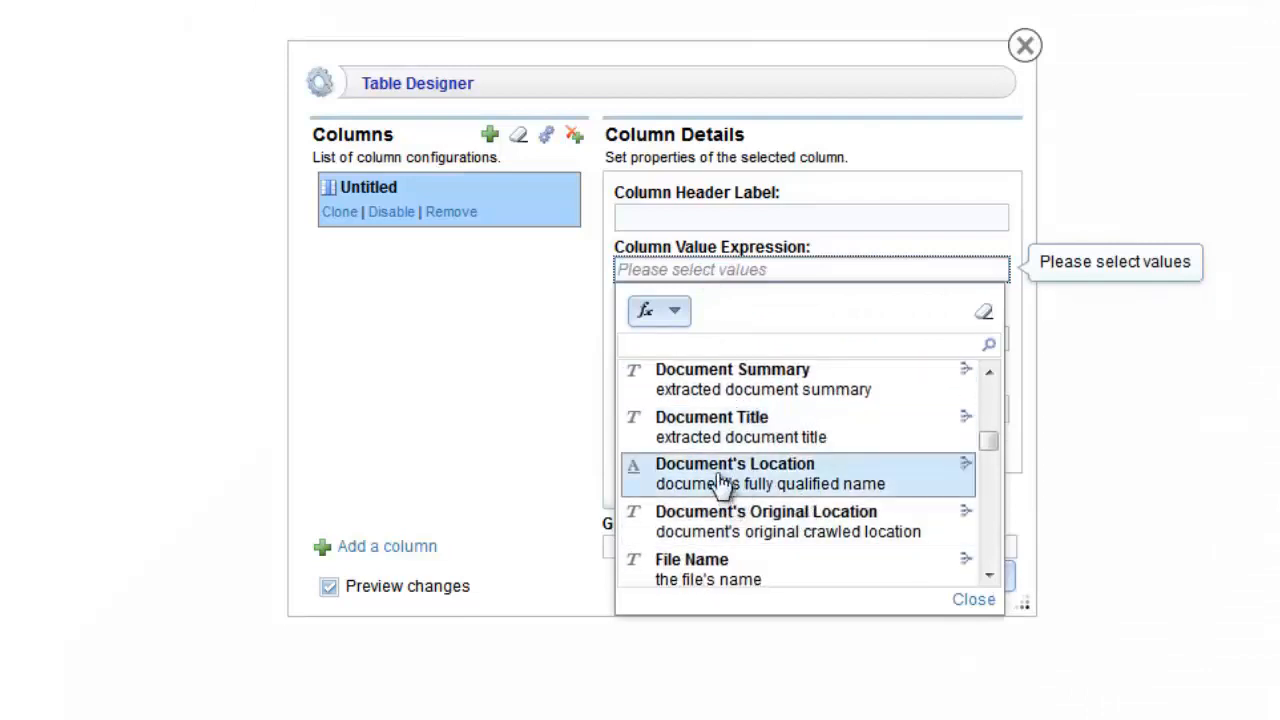
click(479, 341)
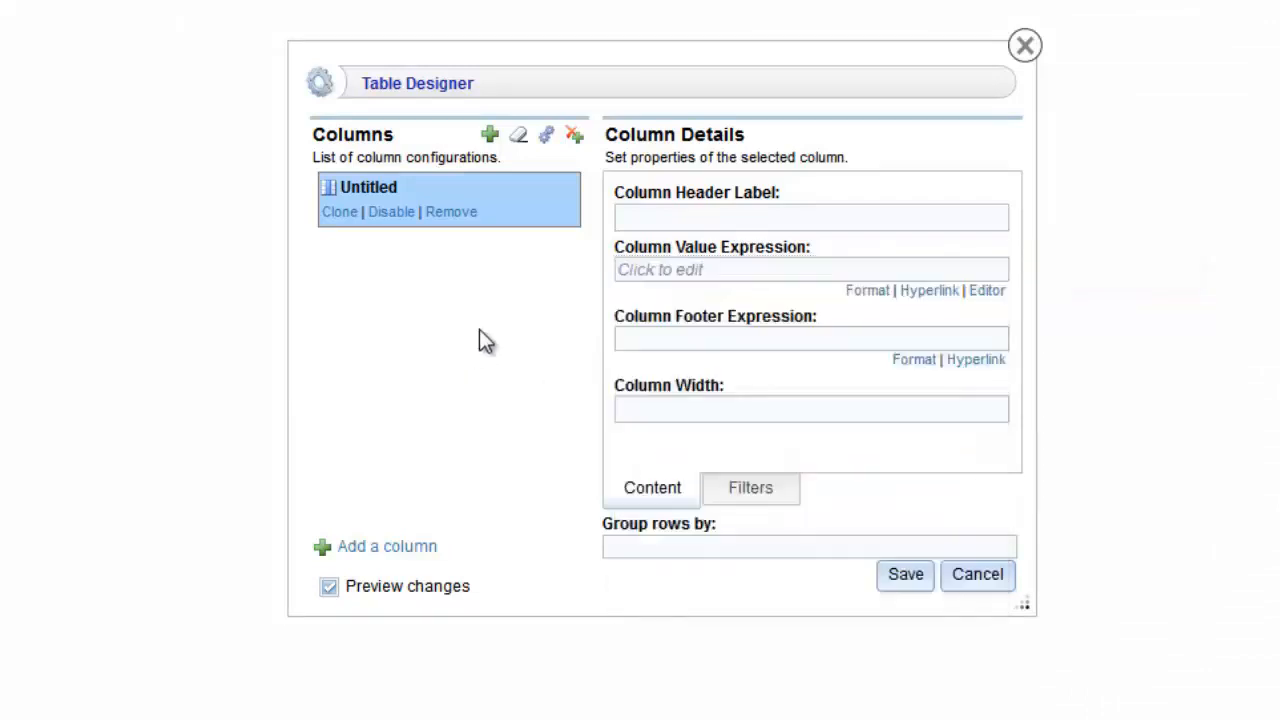
click(548, 138)
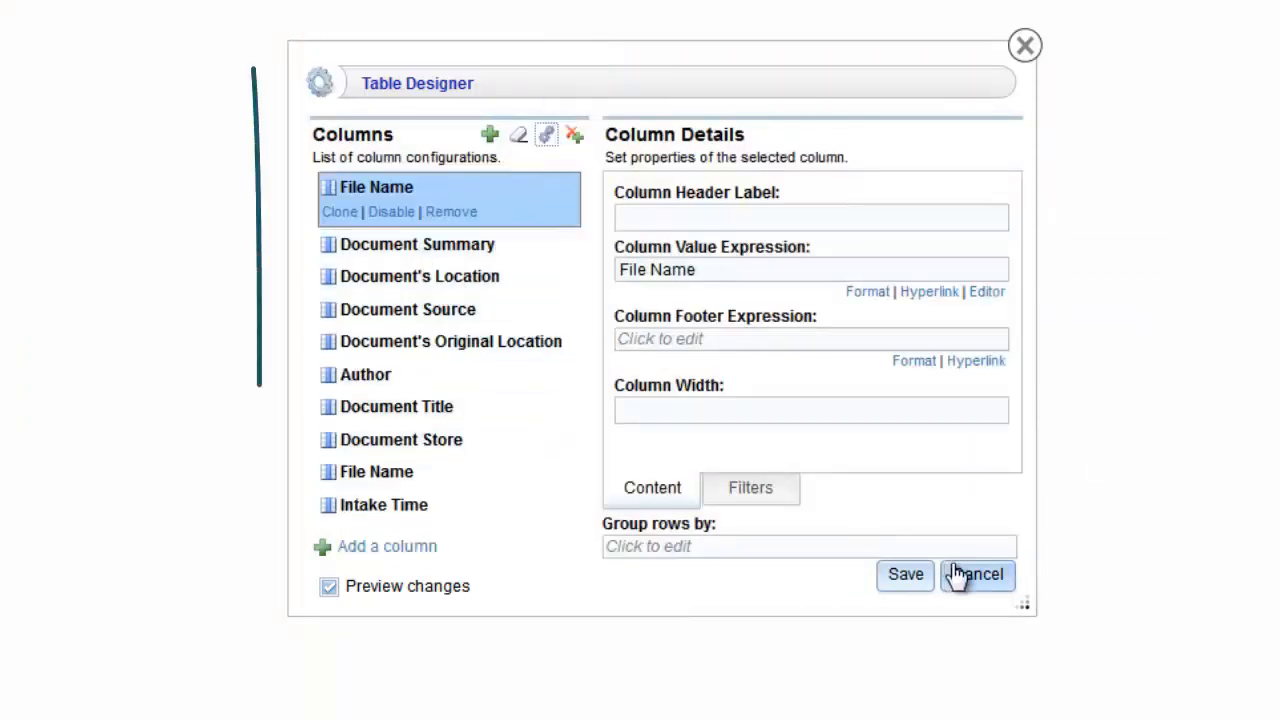
click(906, 576)
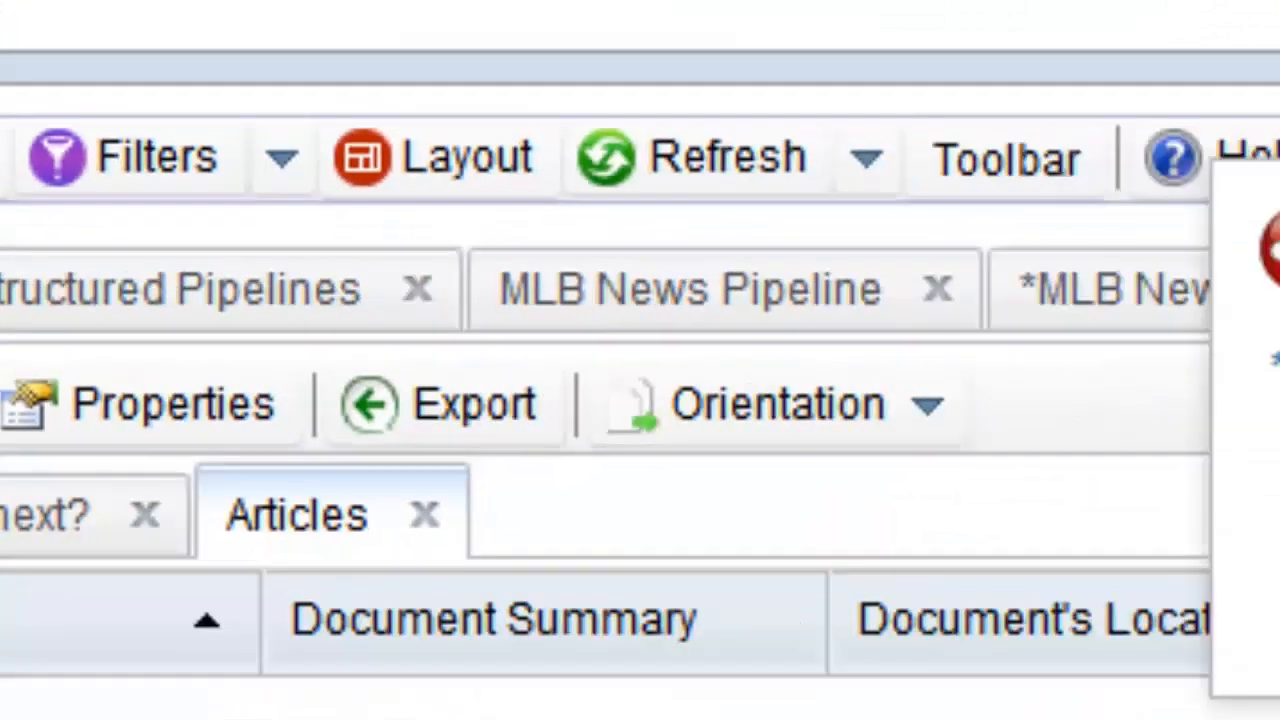
- Add a Document Source facet and check ESPN and ESPN (blog)
click(460, 180)
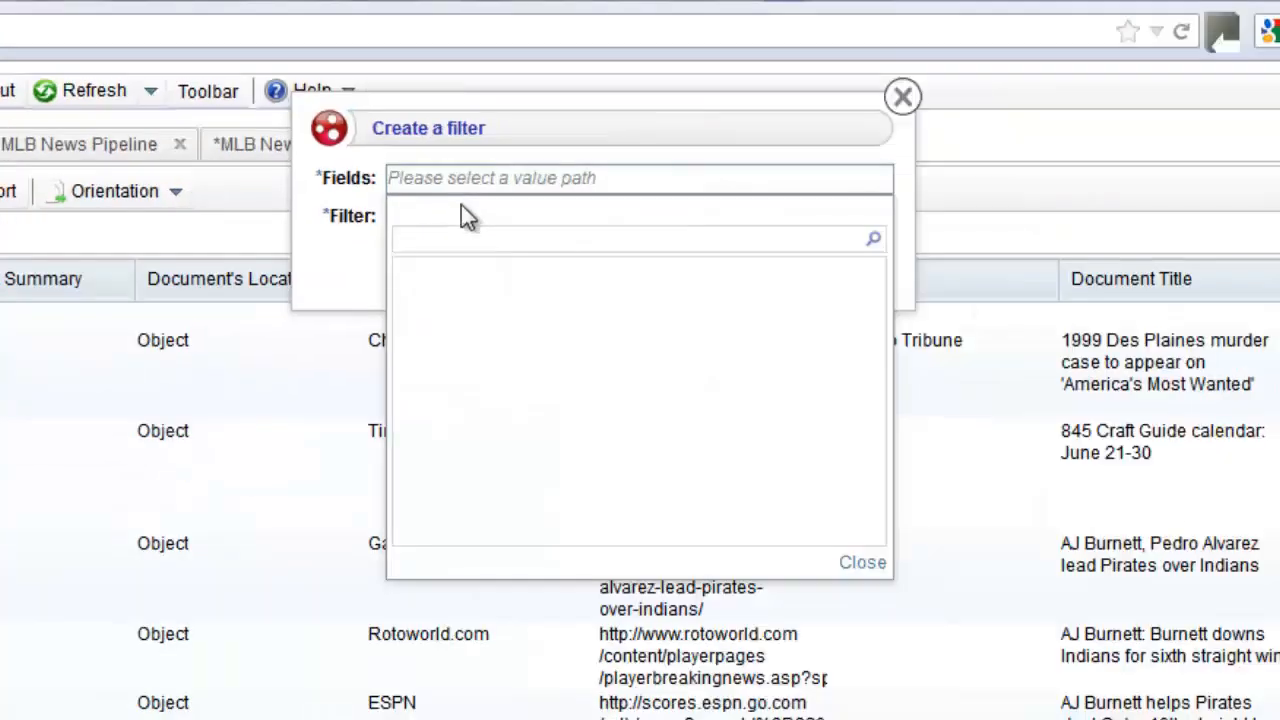
scroll(560, 429, down, 4)
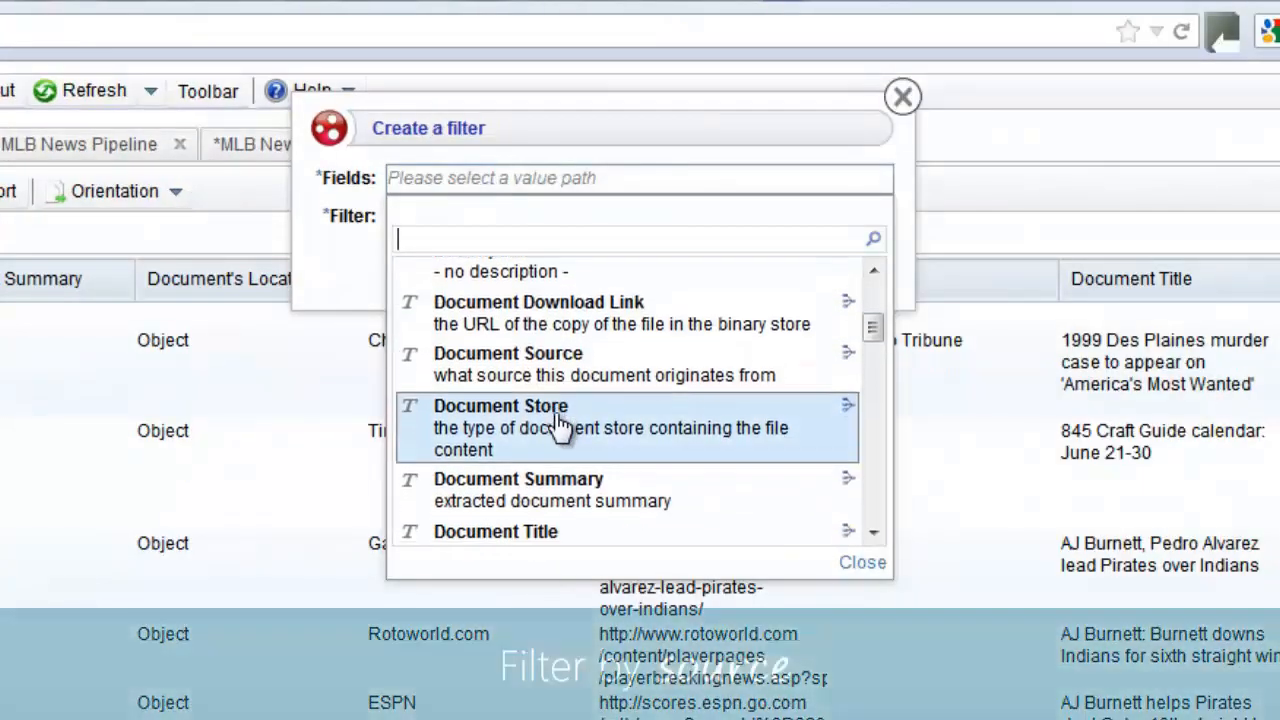
click(545, 336)
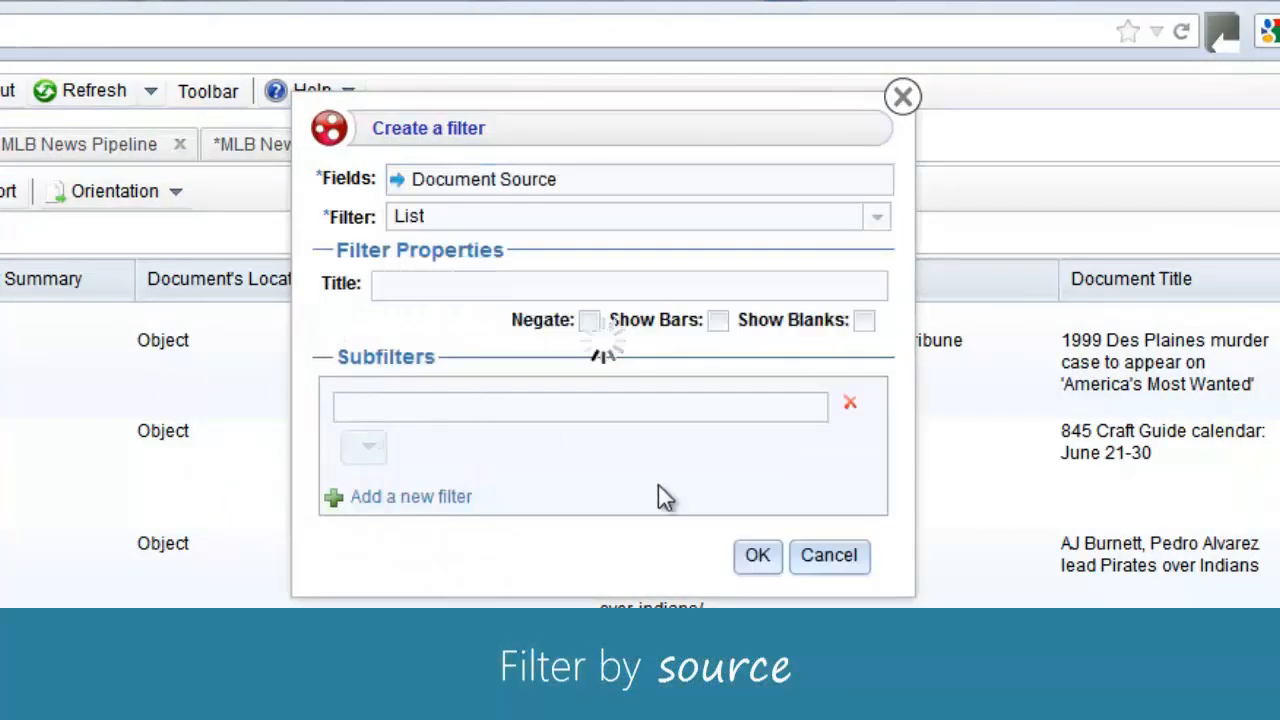
click(755, 557)
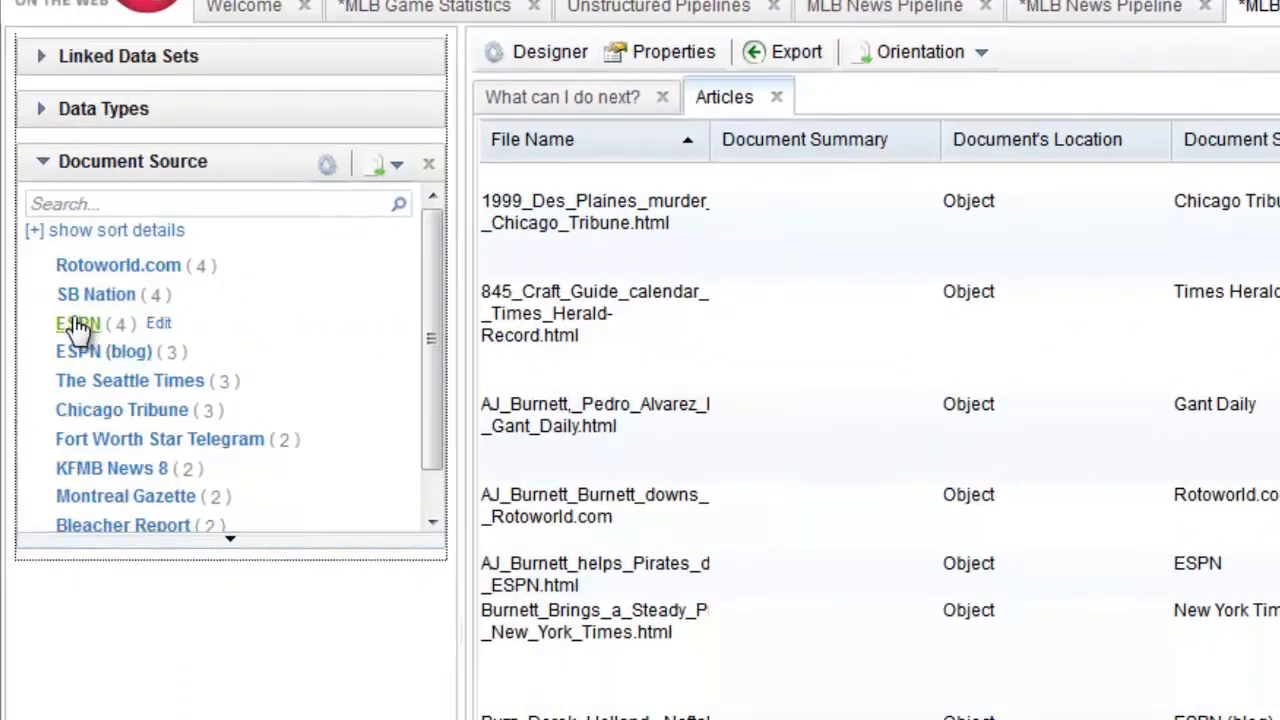
click(78, 325)
click(41, 379)
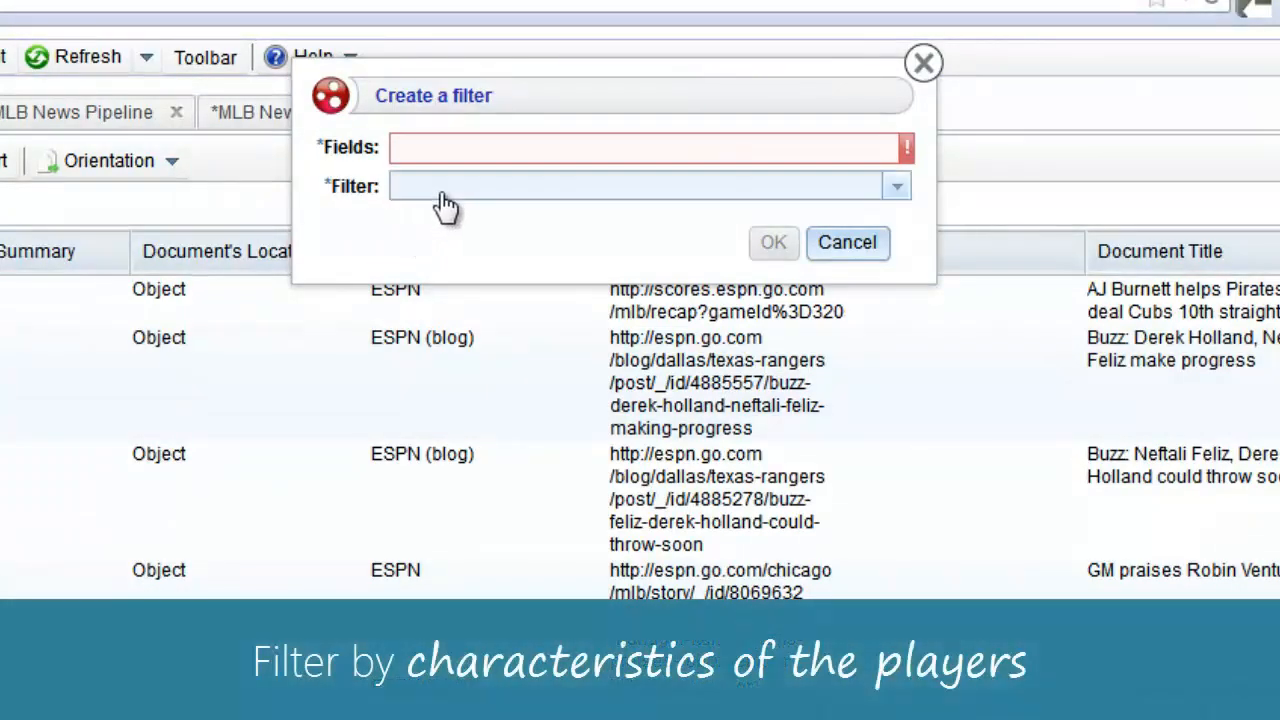
- Create a filter titled 'Player' on Document → Player Extracted → Full Name
click(452, 158)
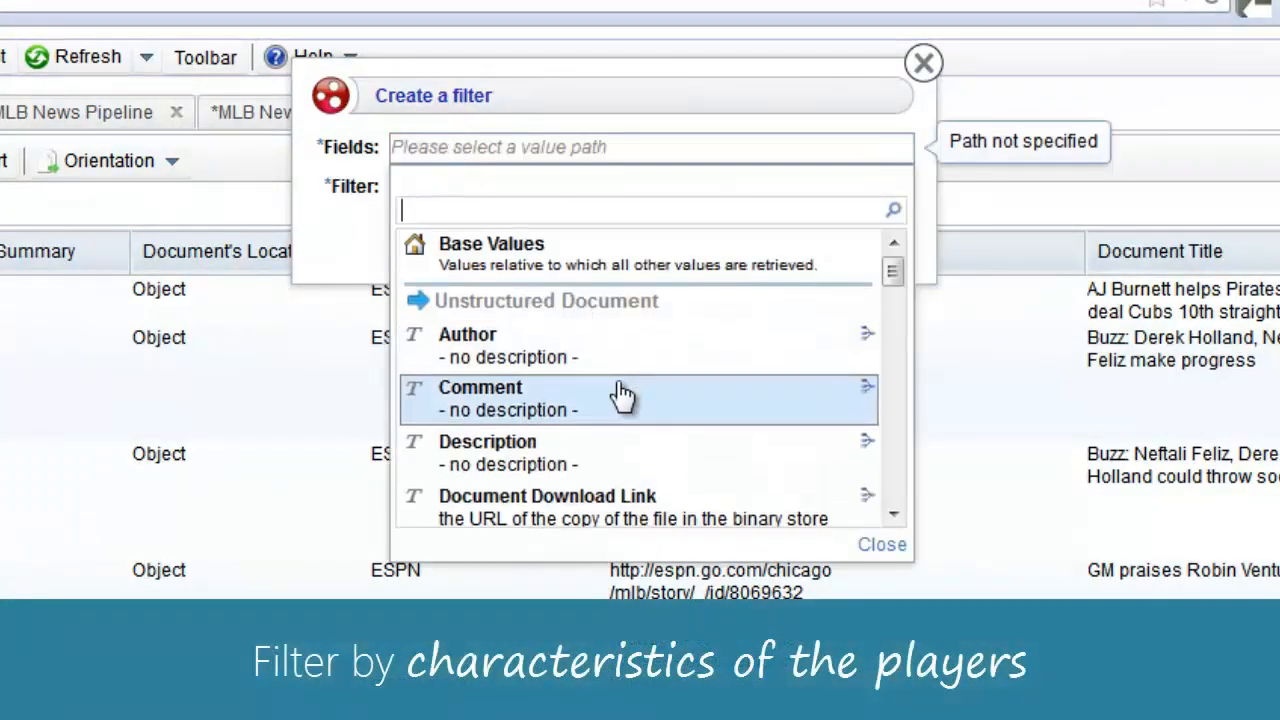
scroll(620, 395, down, 1)
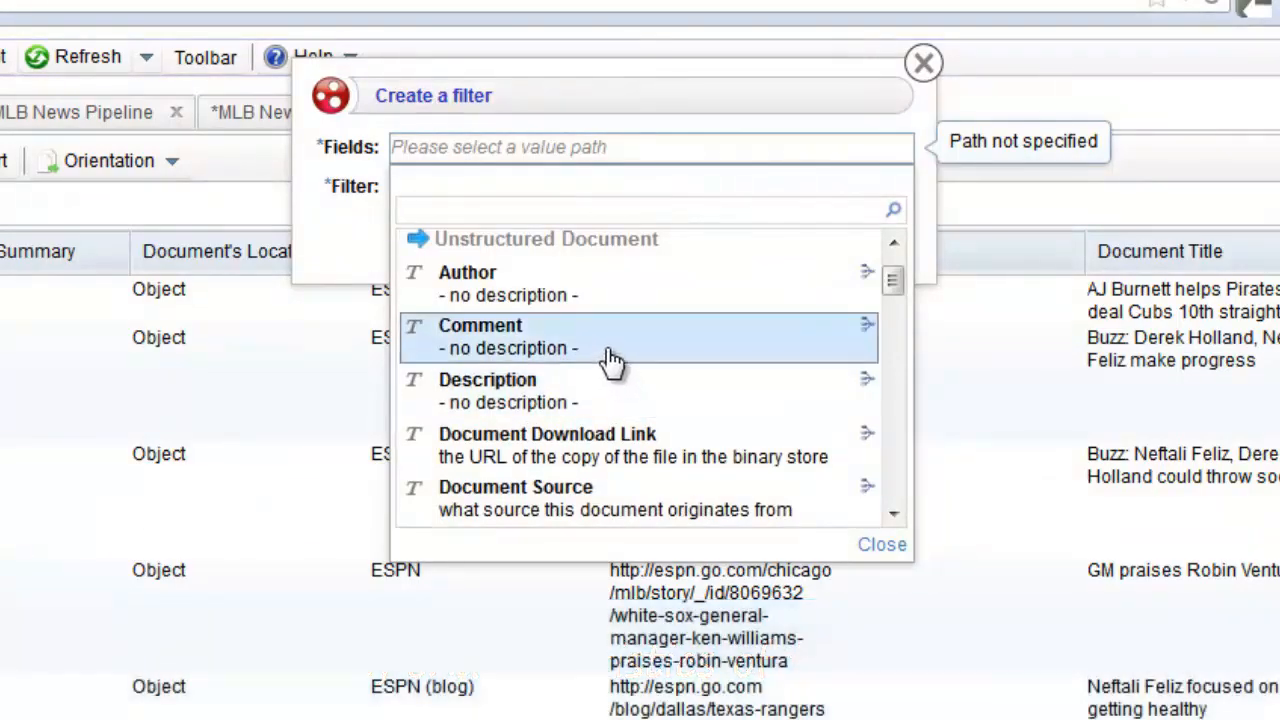
scroll(608, 395, down, 3)
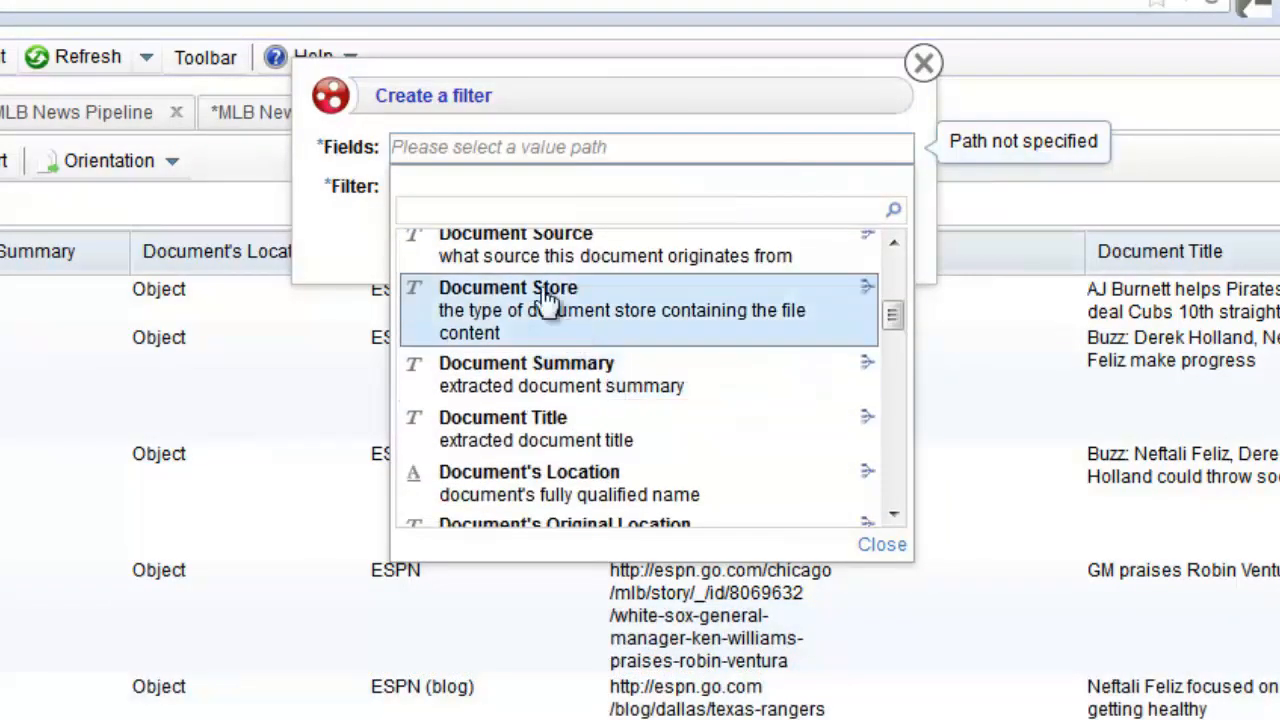
scroll(634, 357, down, 5)
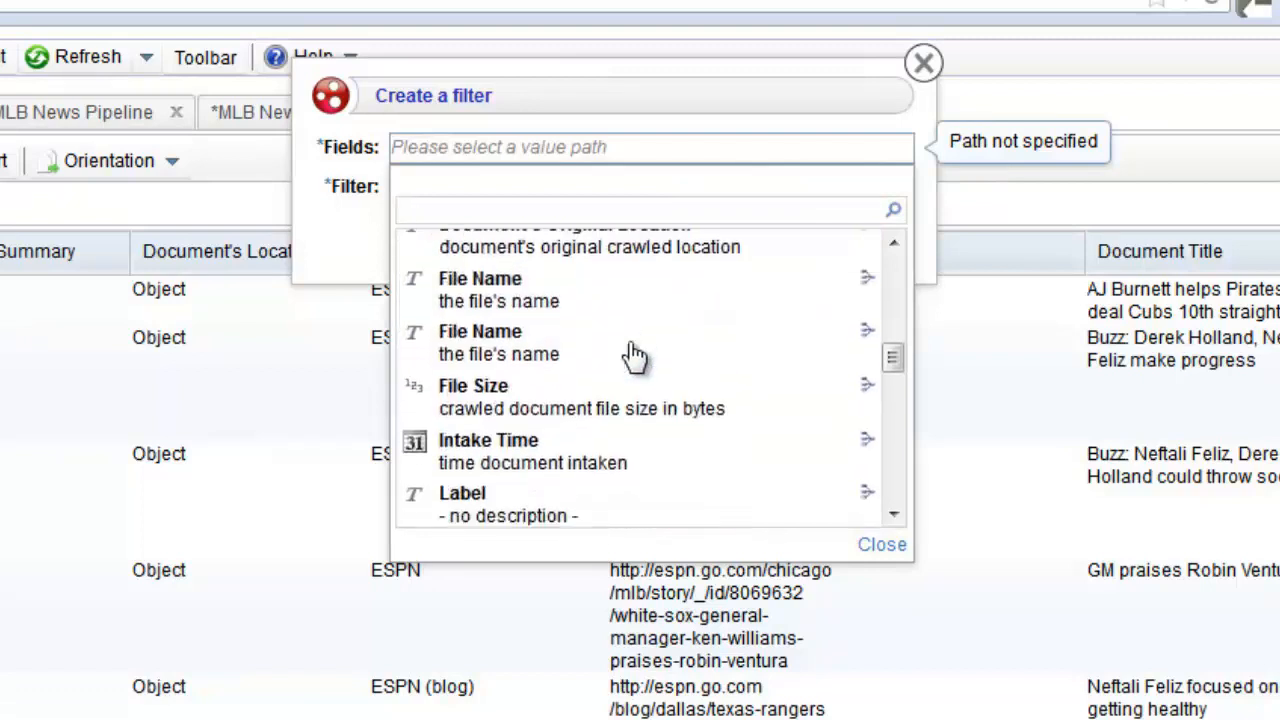
scroll(634, 357, down, 5)
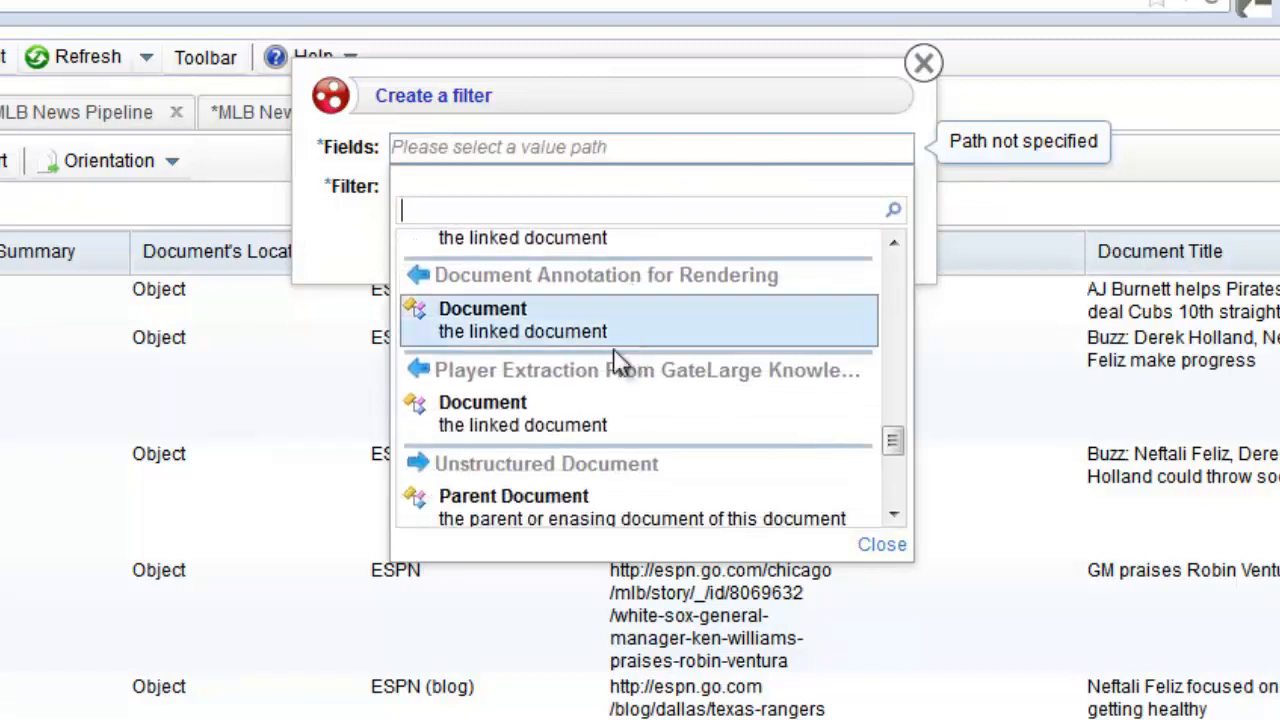
click(490, 413)
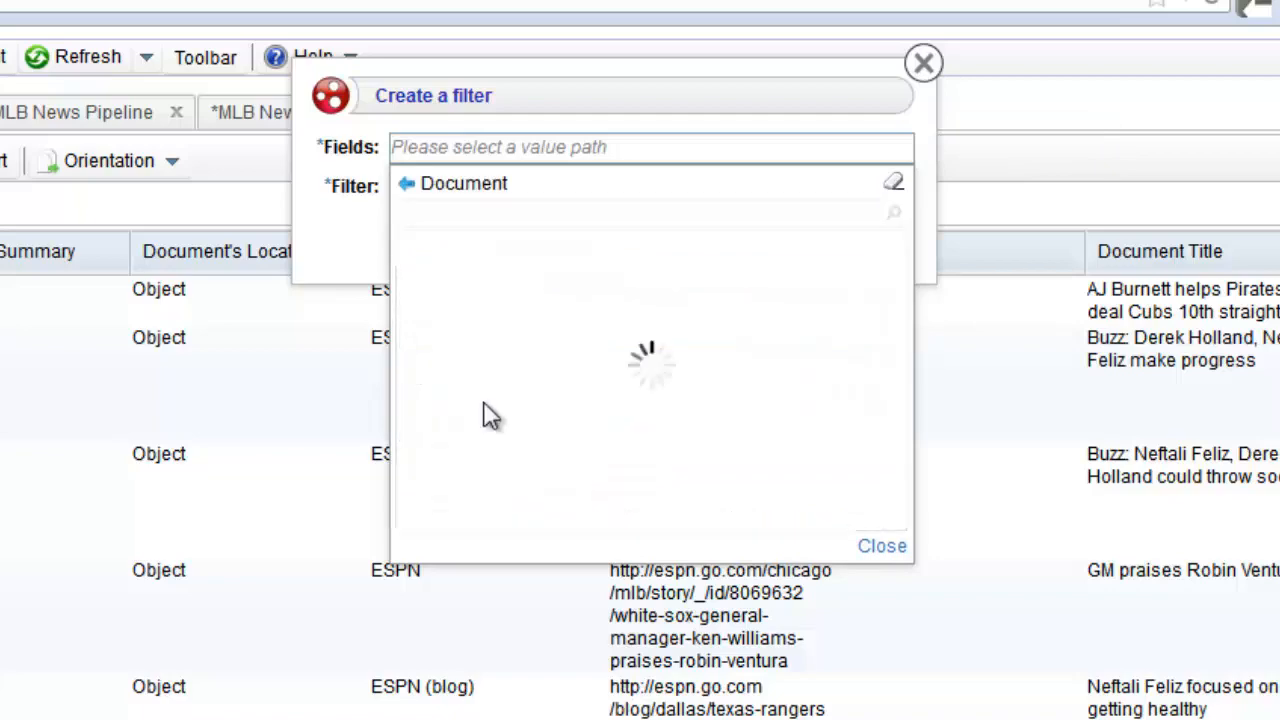
scroll(540, 403, down, 5)
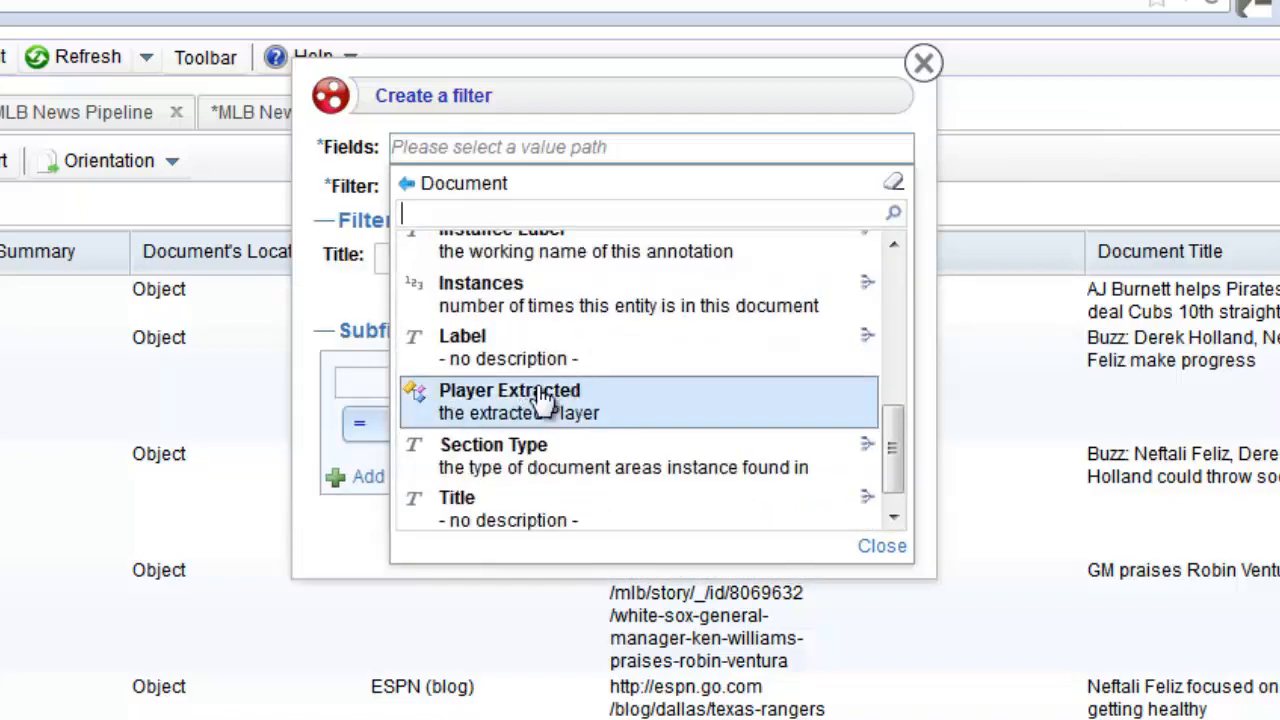
click(540, 398)
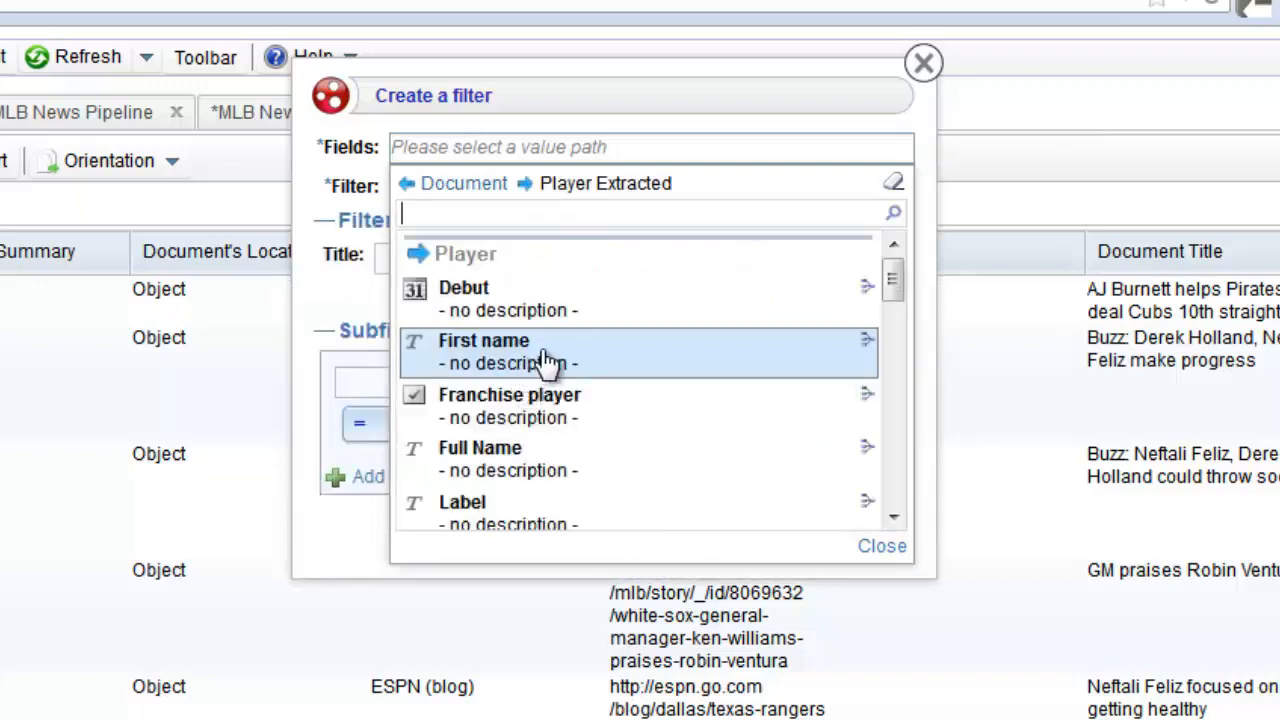
scroll(672, 384, down, 4)
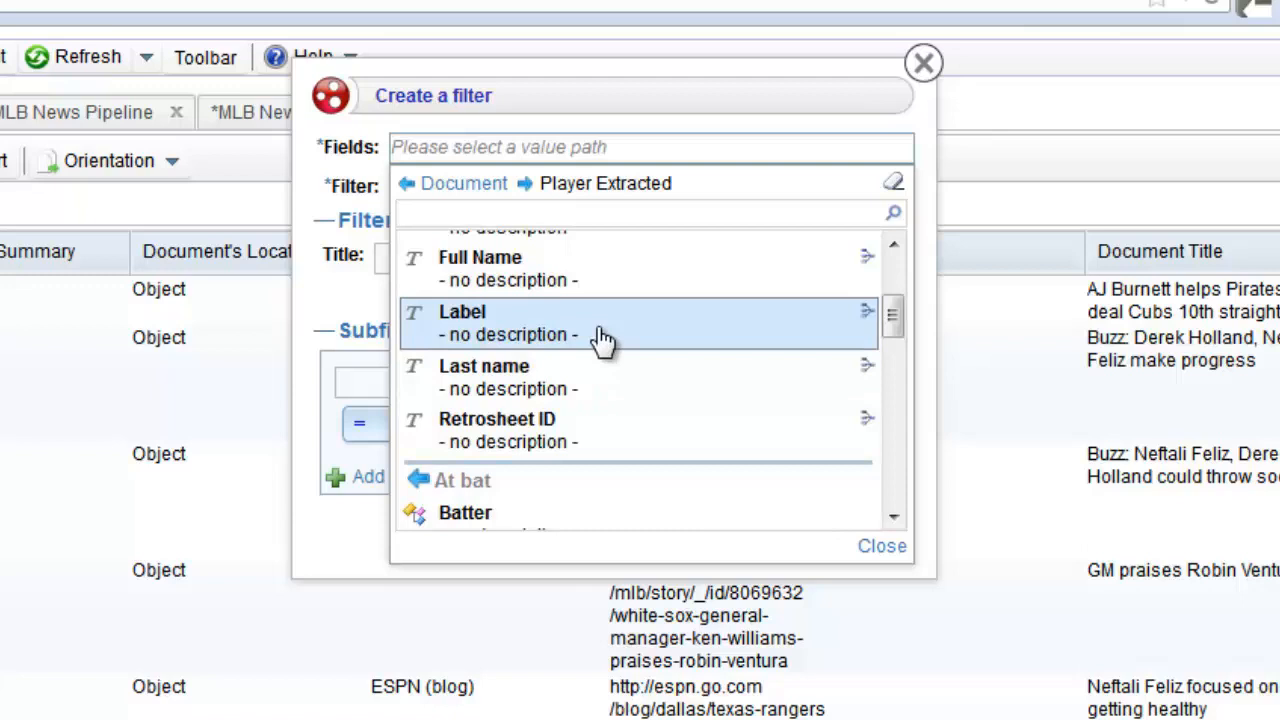
scroll(620, 396, down, 1)
scroll(600, 397, up, 2)
click(525, 397)
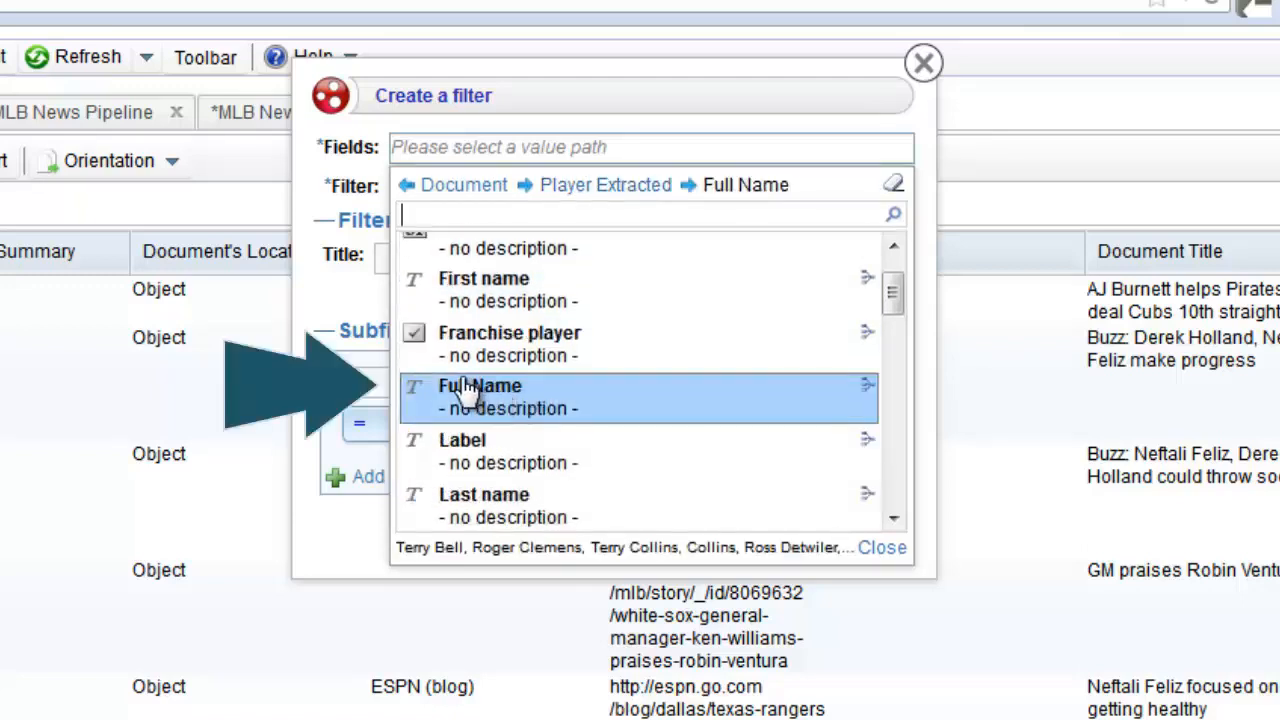
click(312, 316)
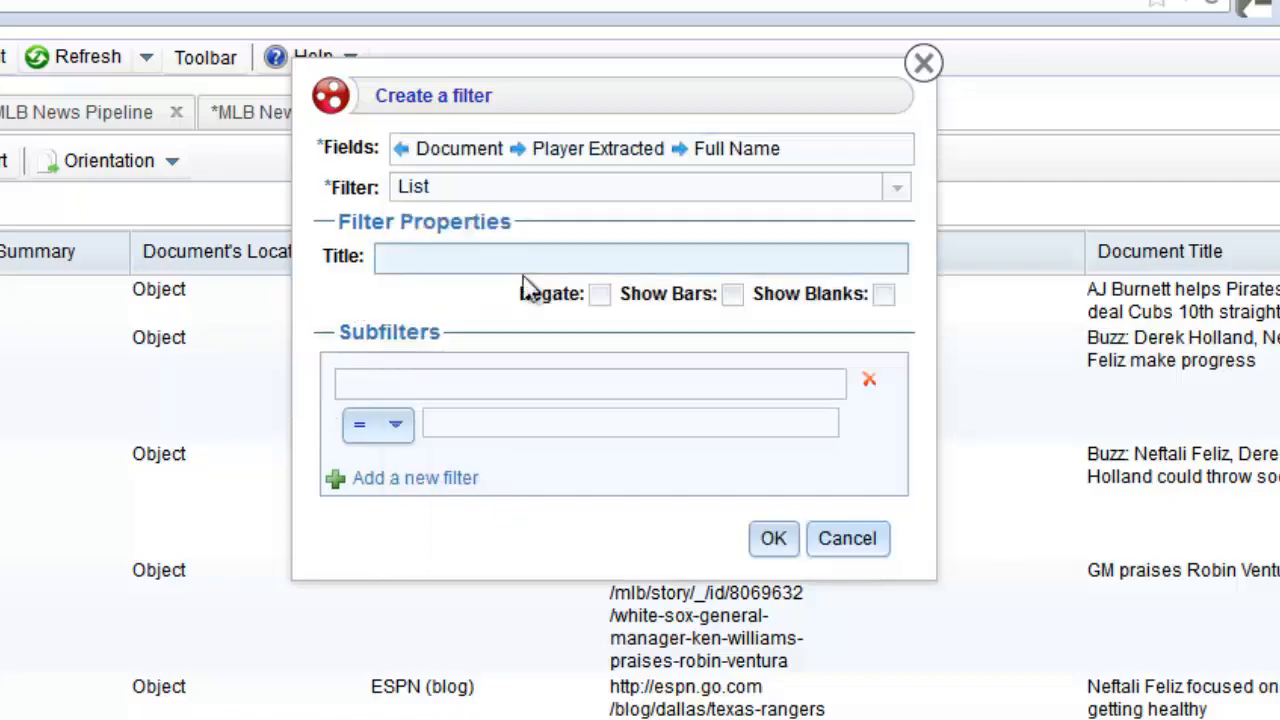
click(485, 262)
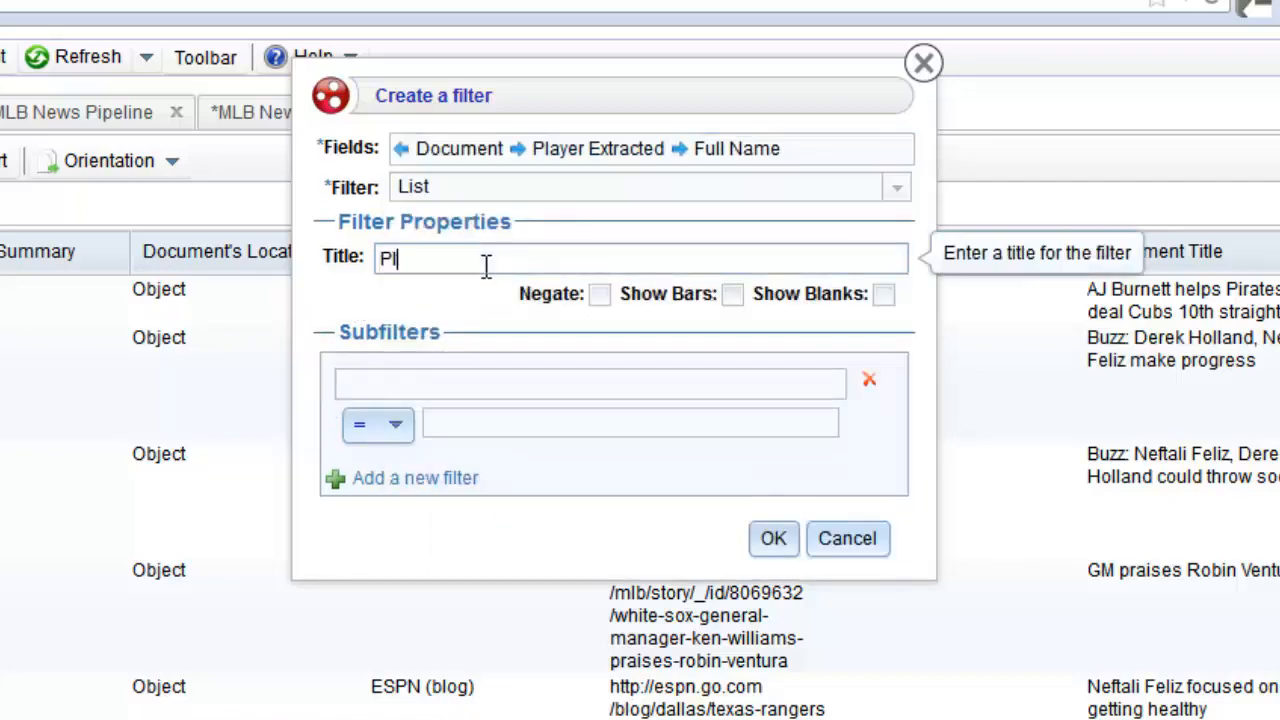
text(Player)
click(773, 538)
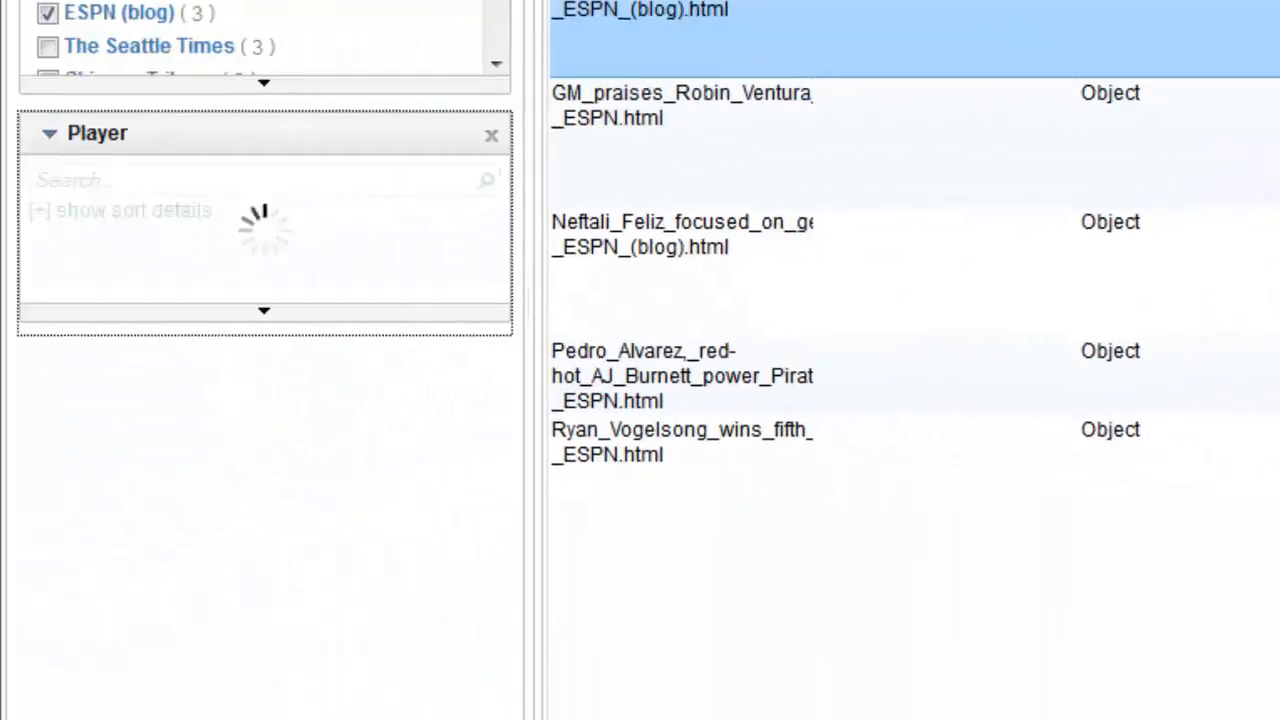
- Enlarge the Player facet, load more names, and check the first-listed player
drag(266, 323, 265, 630)
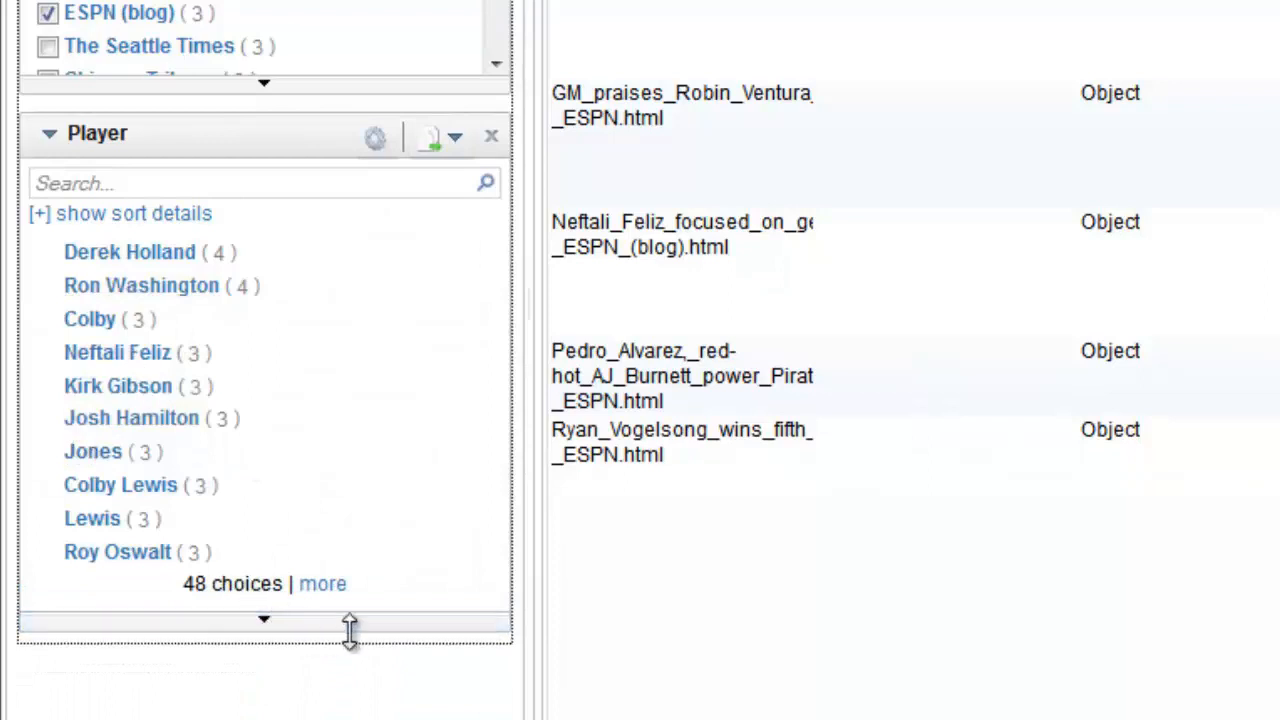
click(336, 585)
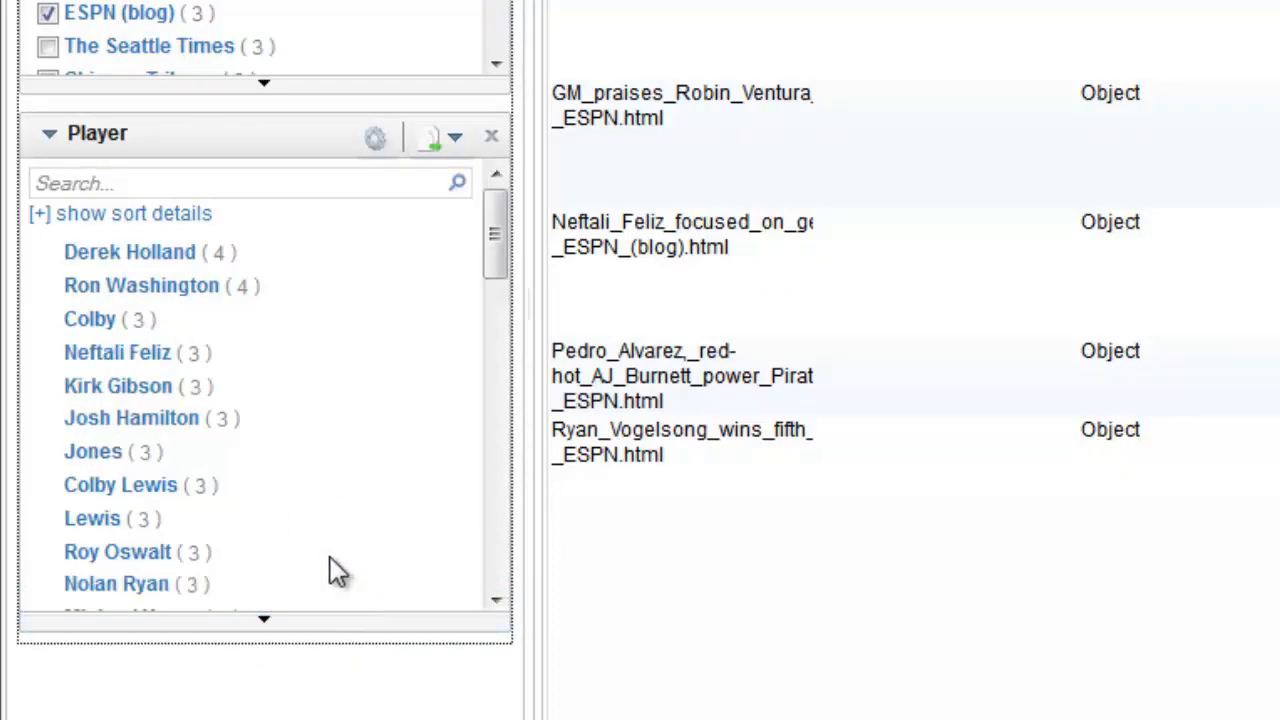
scroll(305, 592, down, 5)
scroll(268, 552, down, 5)
scroll(268, 552, down, 2)
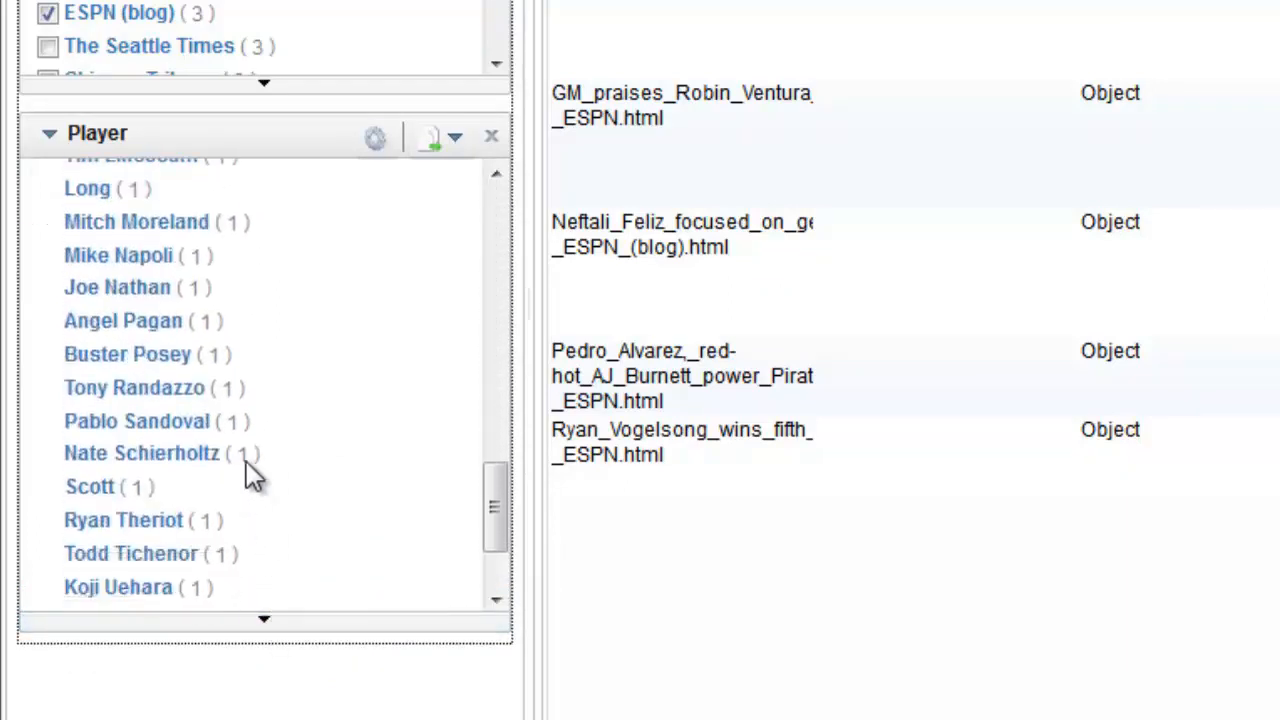
scroll(251, 446, up, 10)
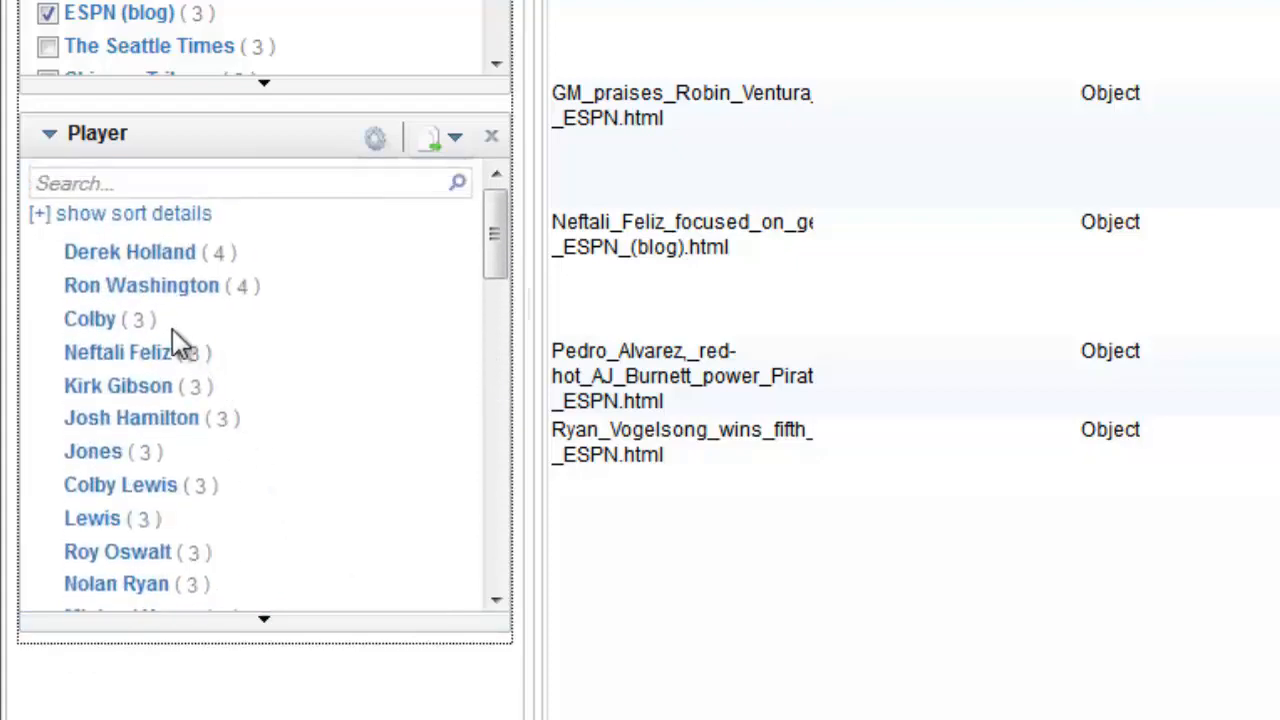
click(130, 253)
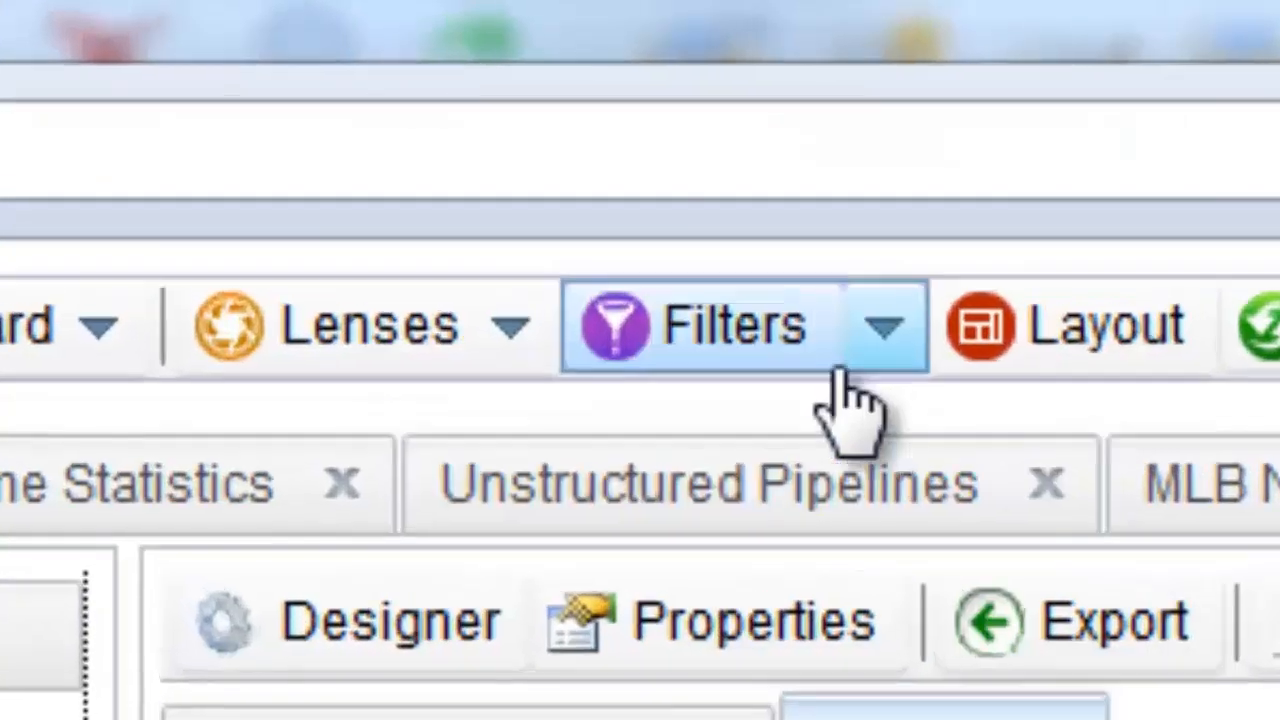
- Open the existing Document lens as an Annotated Document view on the dashboard
click(381, 332)
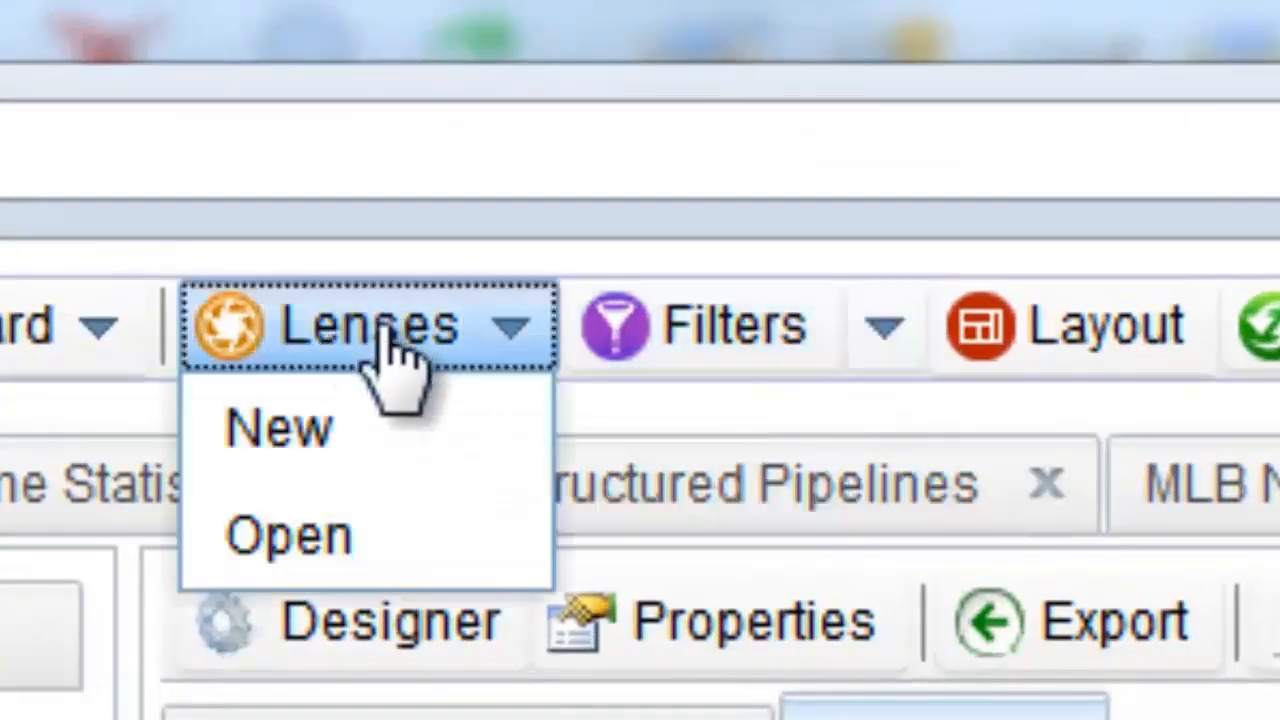
click(415, 540)
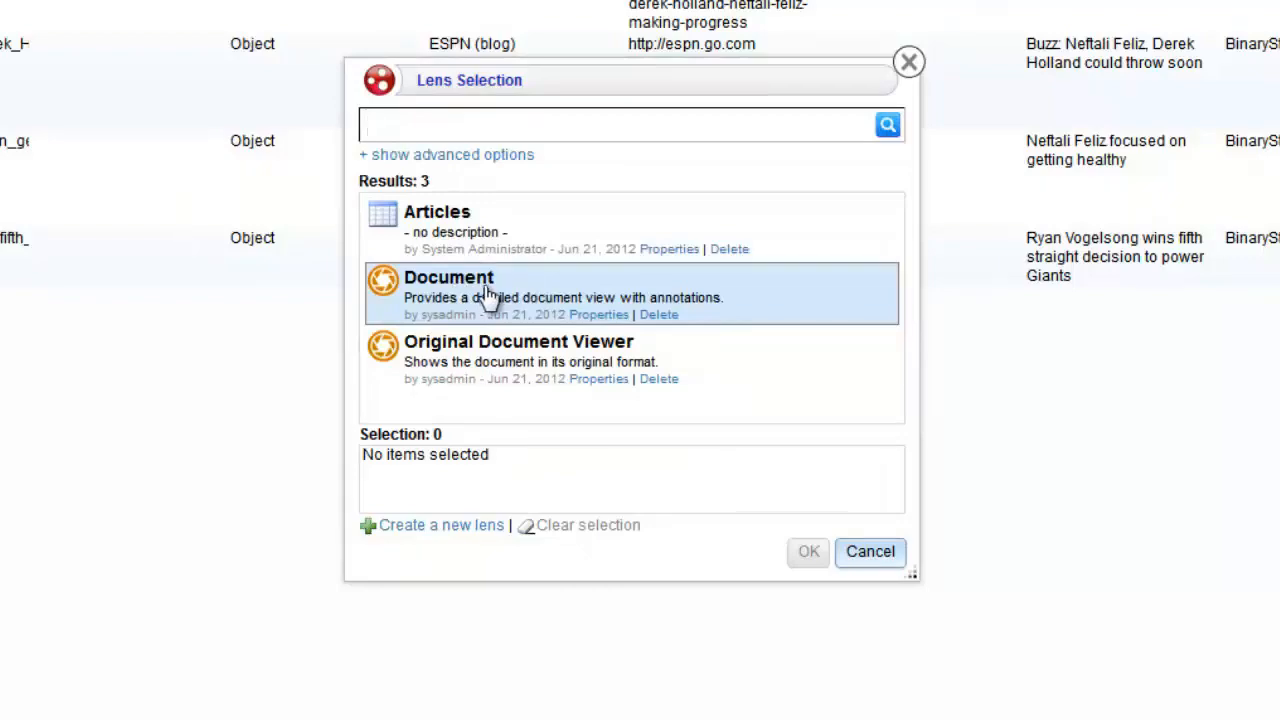
click(488, 296)
click(809, 553)
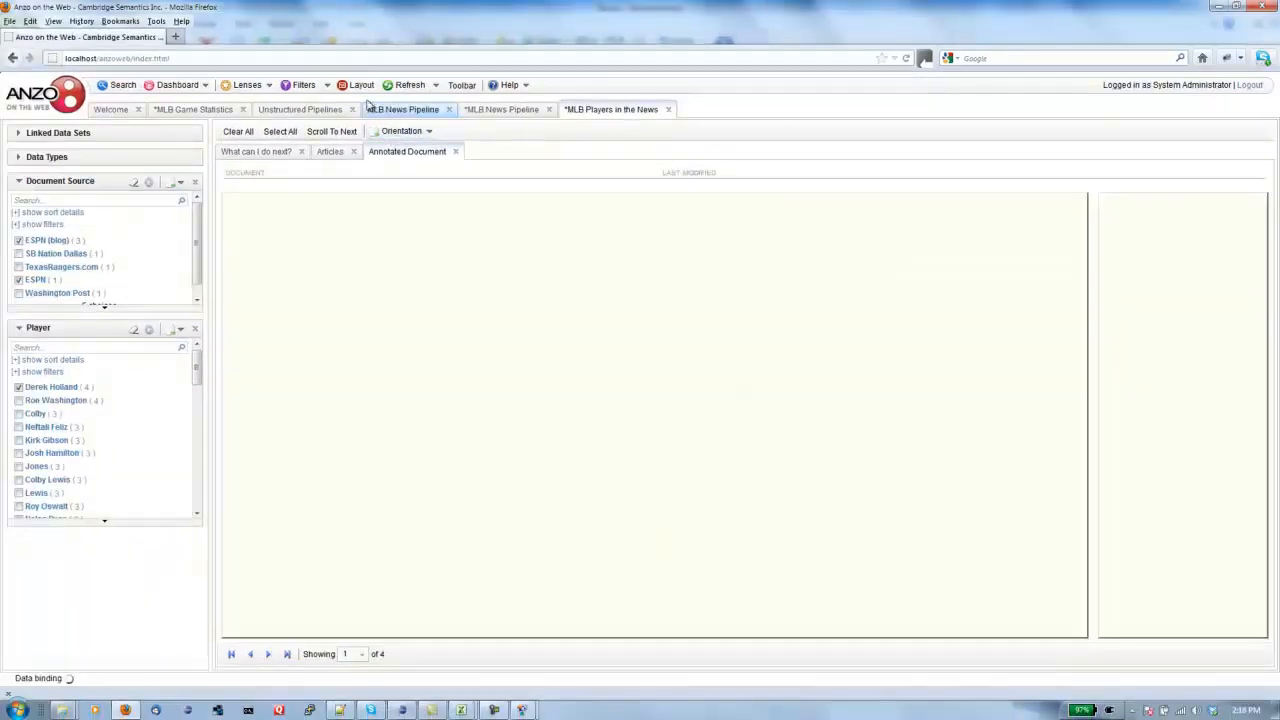
click(358, 88)
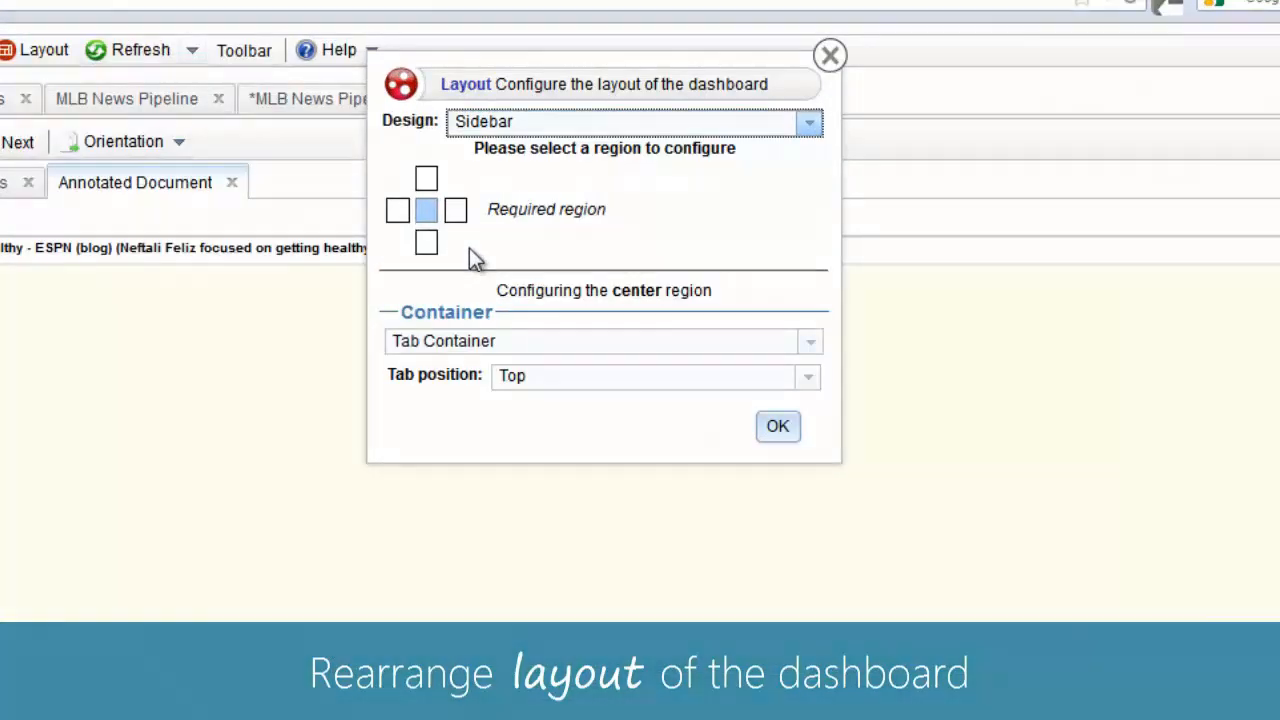
- Enable the bottom region in the Sidebar layout so the annotated article sits below Articles
click(426, 243)
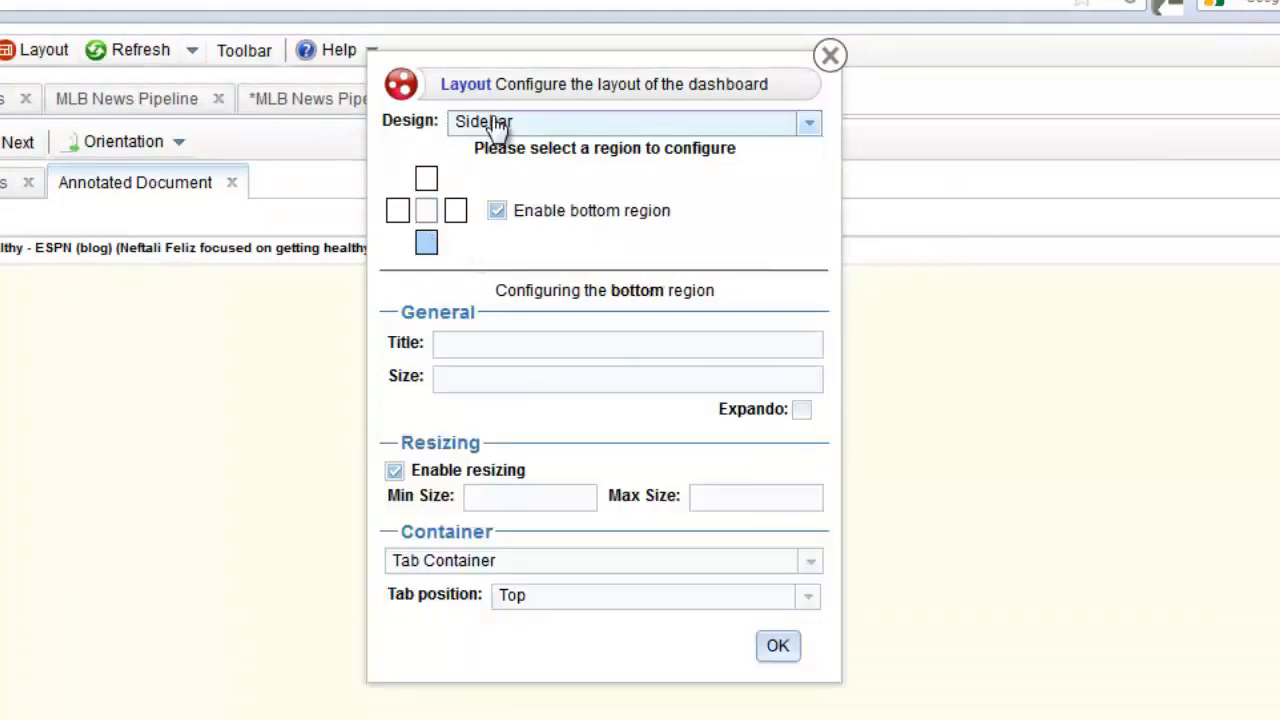
click(494, 128)
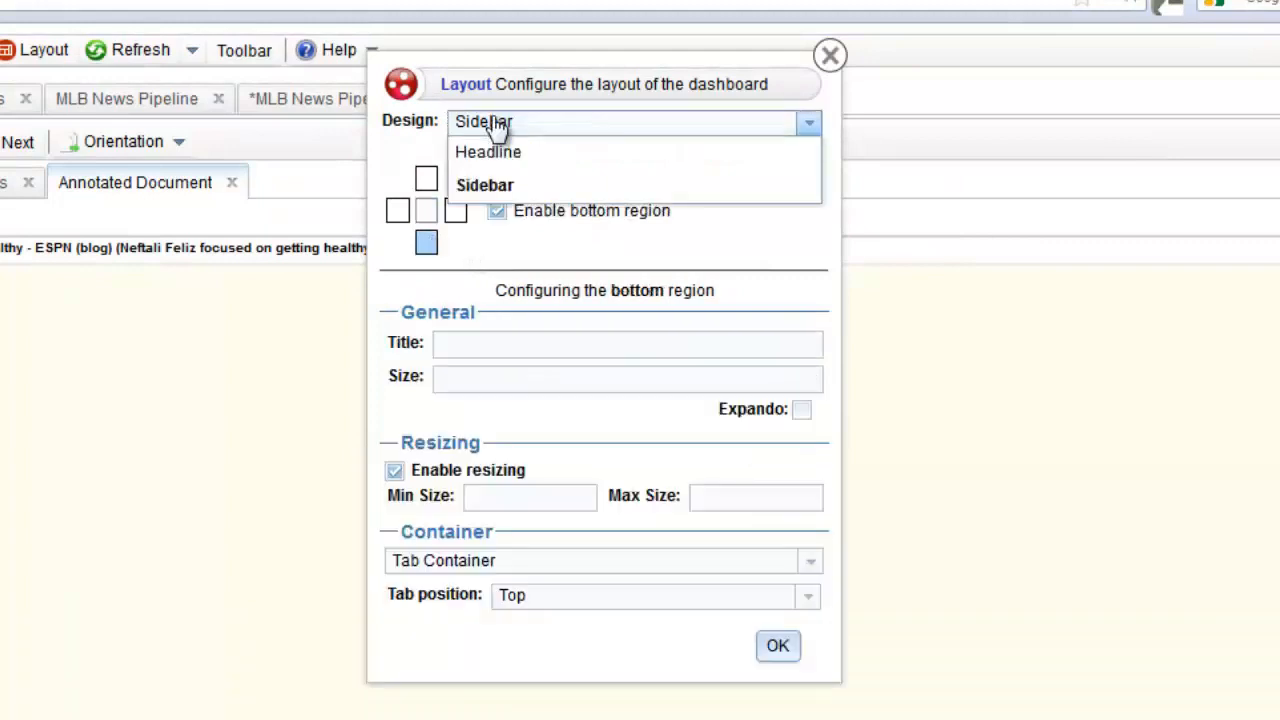
click(505, 188)
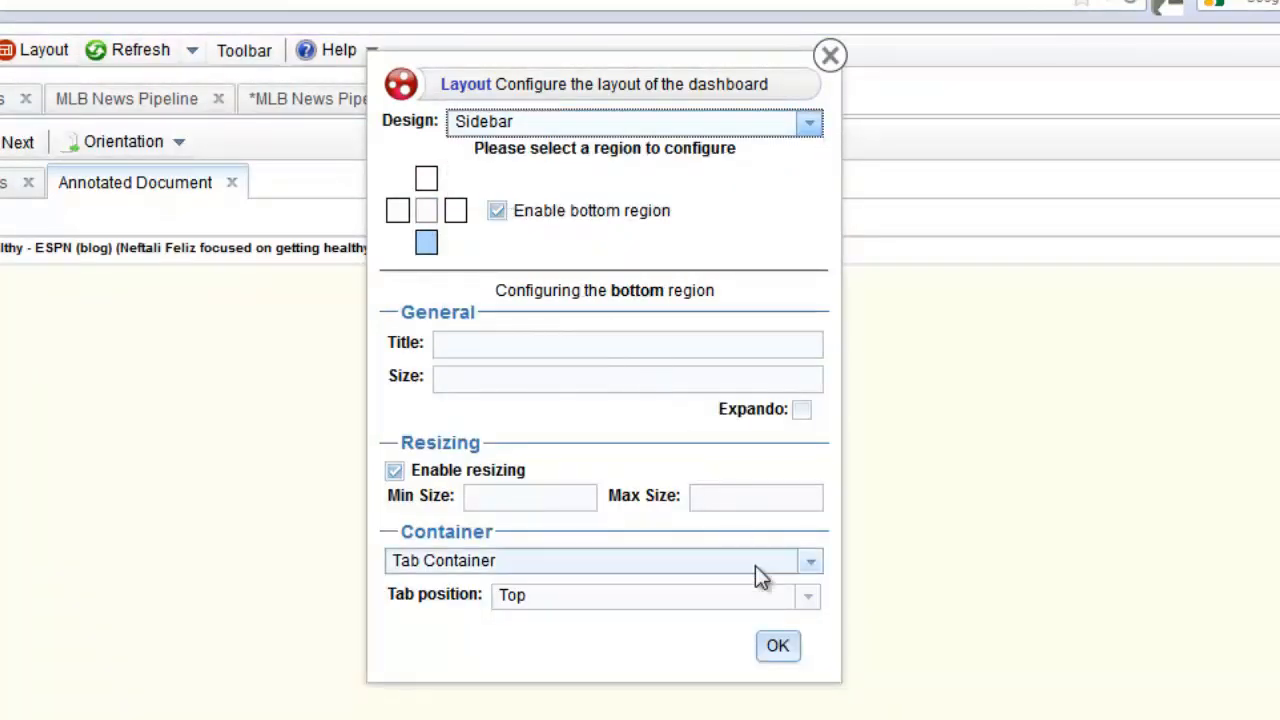
click(778, 646)
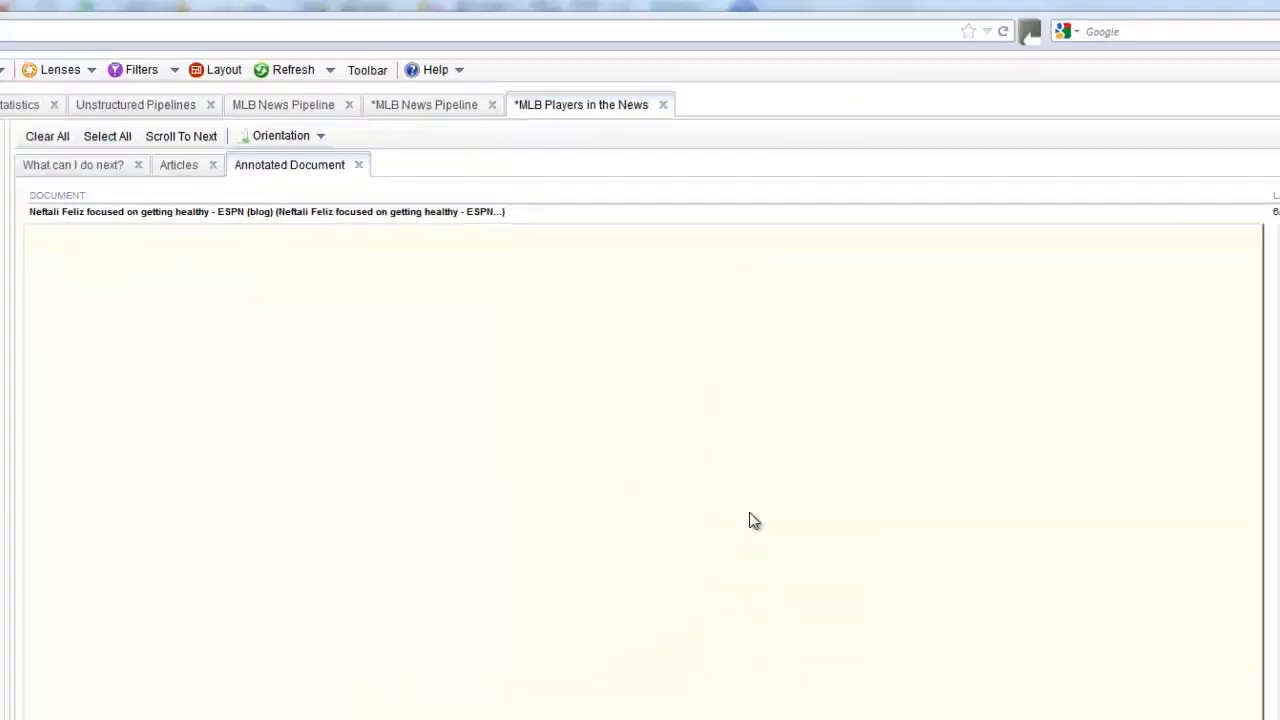
key(ctrl+a)
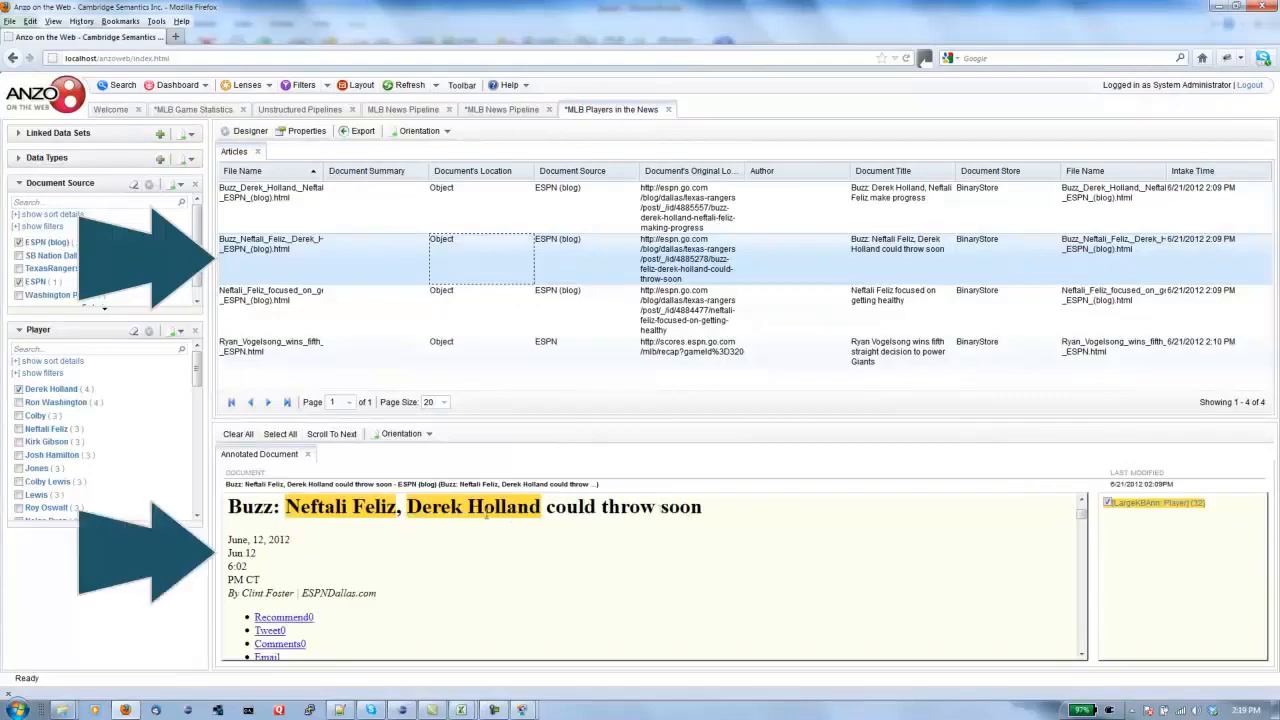
scroll(489, 525, down, 13)
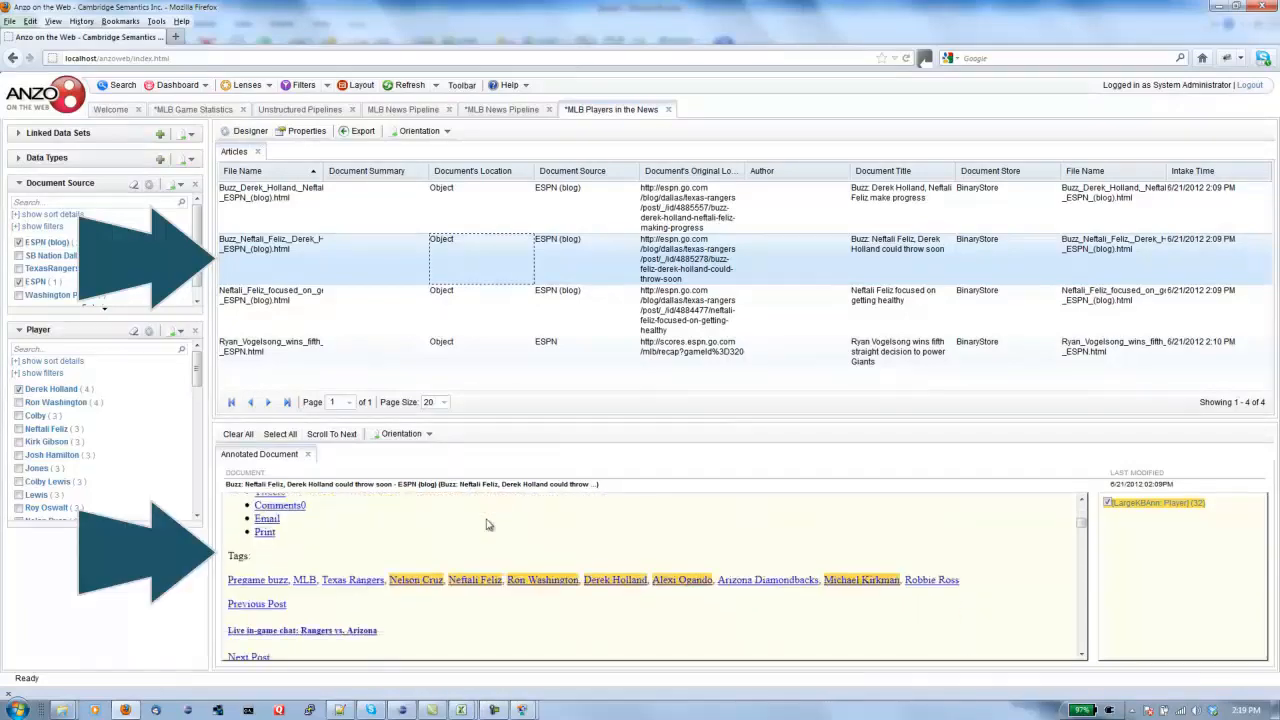
scroll(489, 524, up, 6)
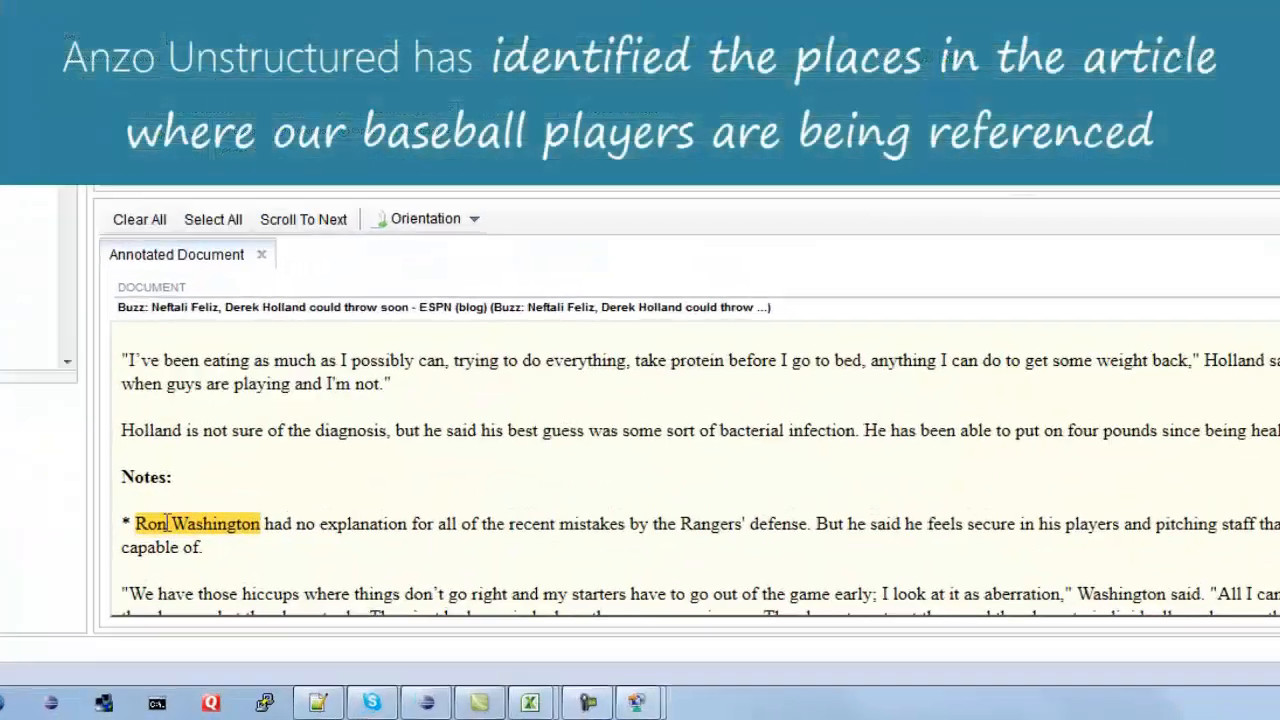
scroll(341, 465, down, 6)
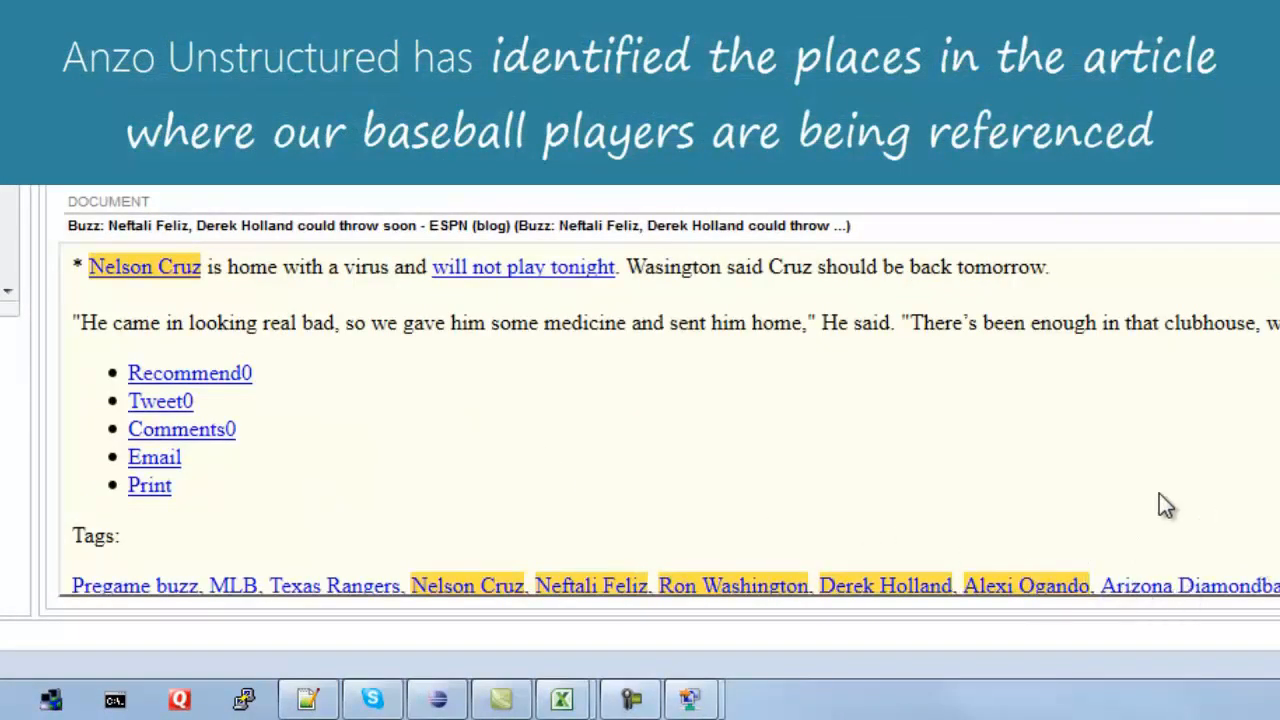
scroll(1118, 470, up, 15)
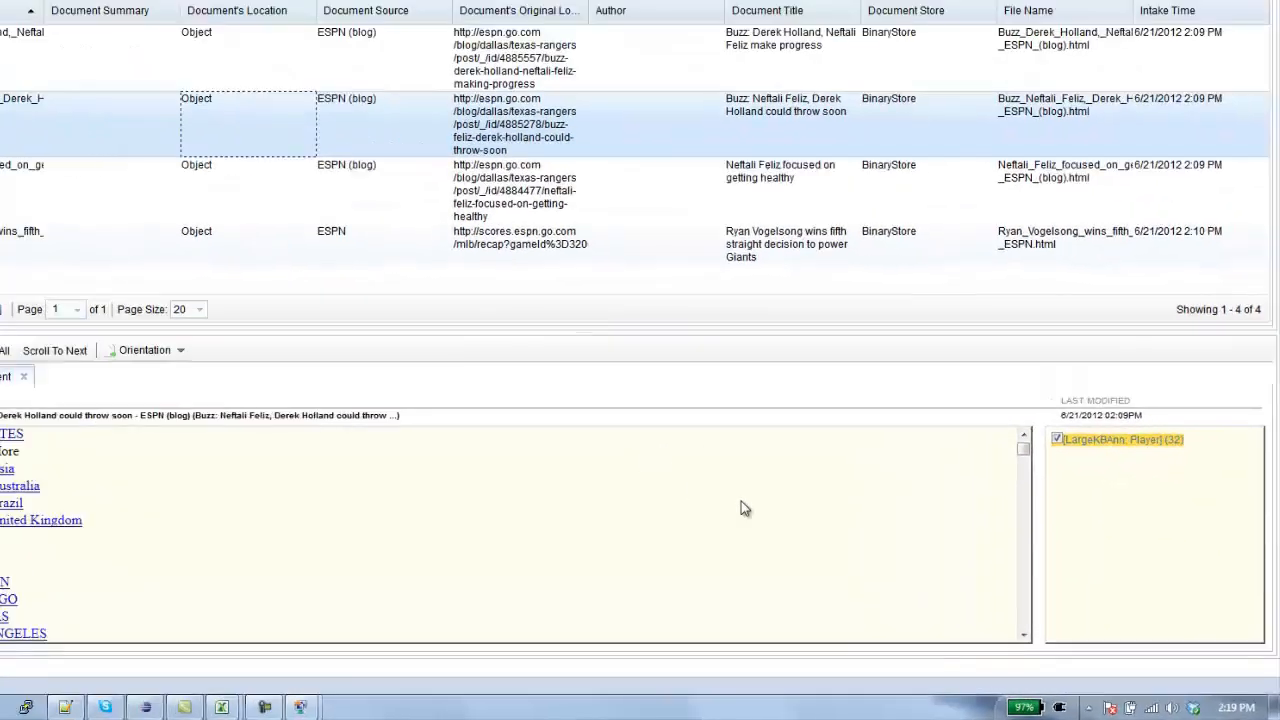
scroll(380, 374, down, 6)
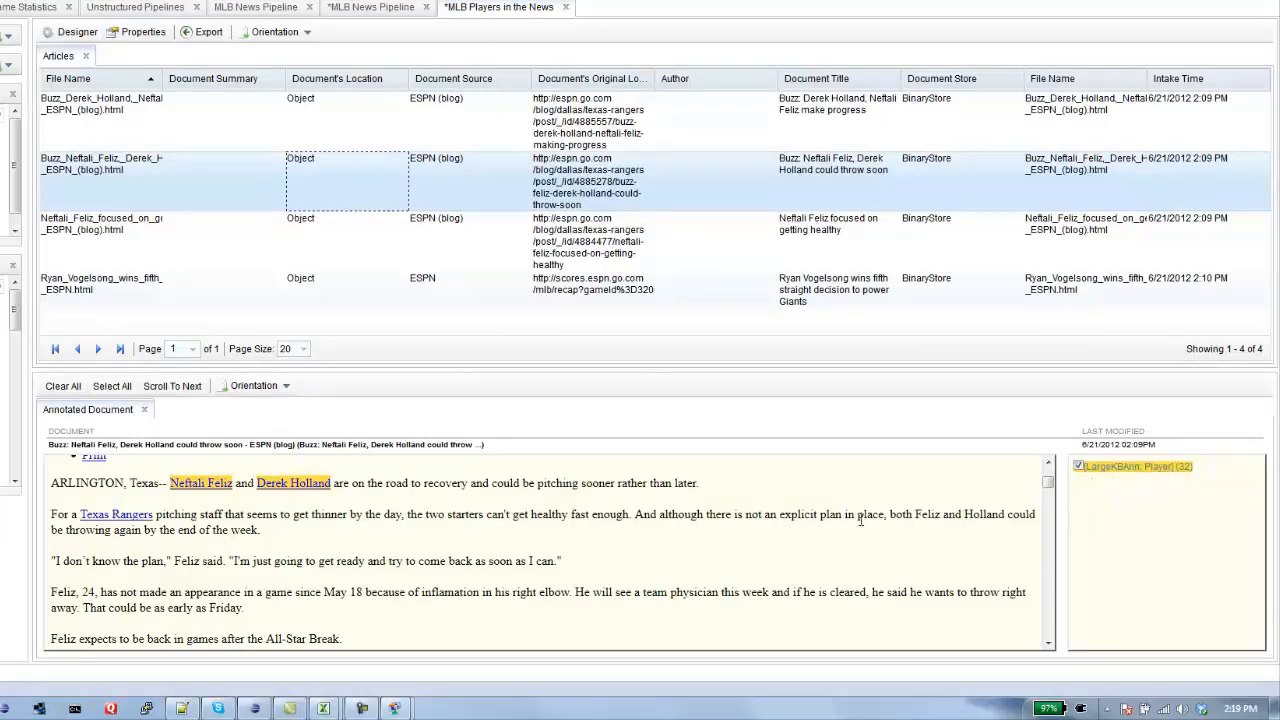
scroll(860, 518, down, 2)
scroll(774, 526, up, 5)
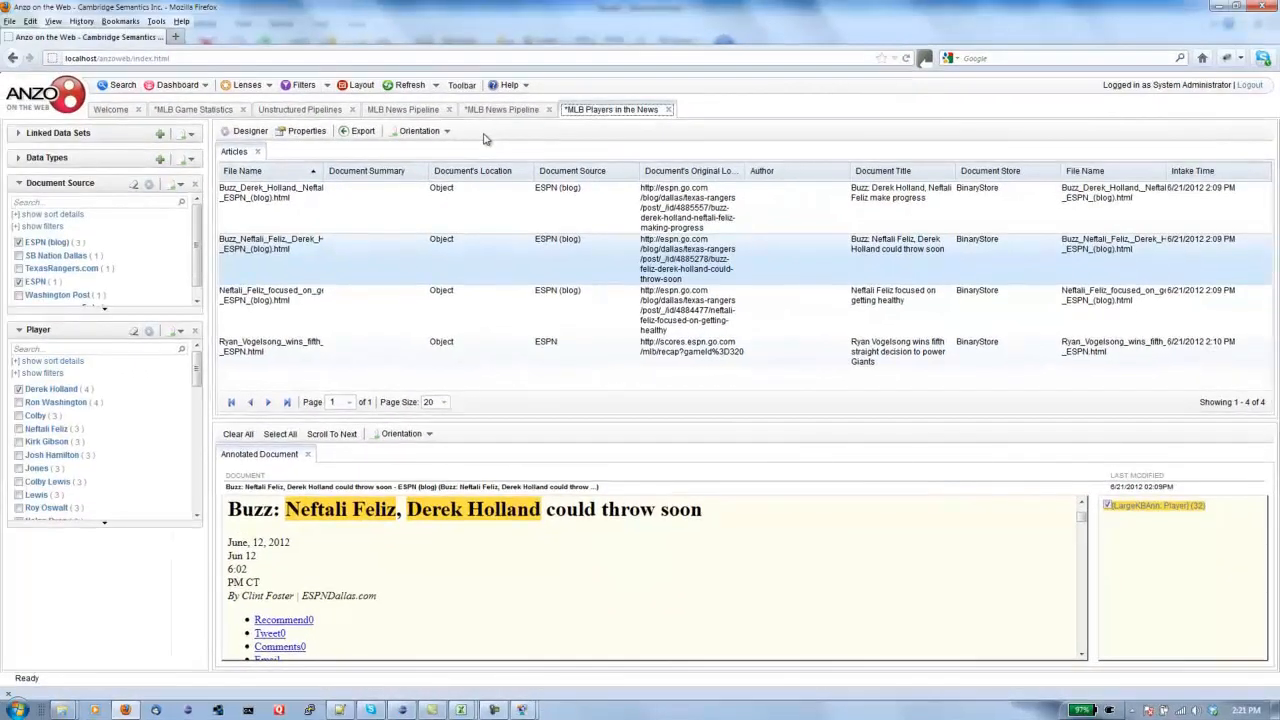
- Switch to MLB Game Statistics and open Table Designer for the Appearances table
click(190, 109)
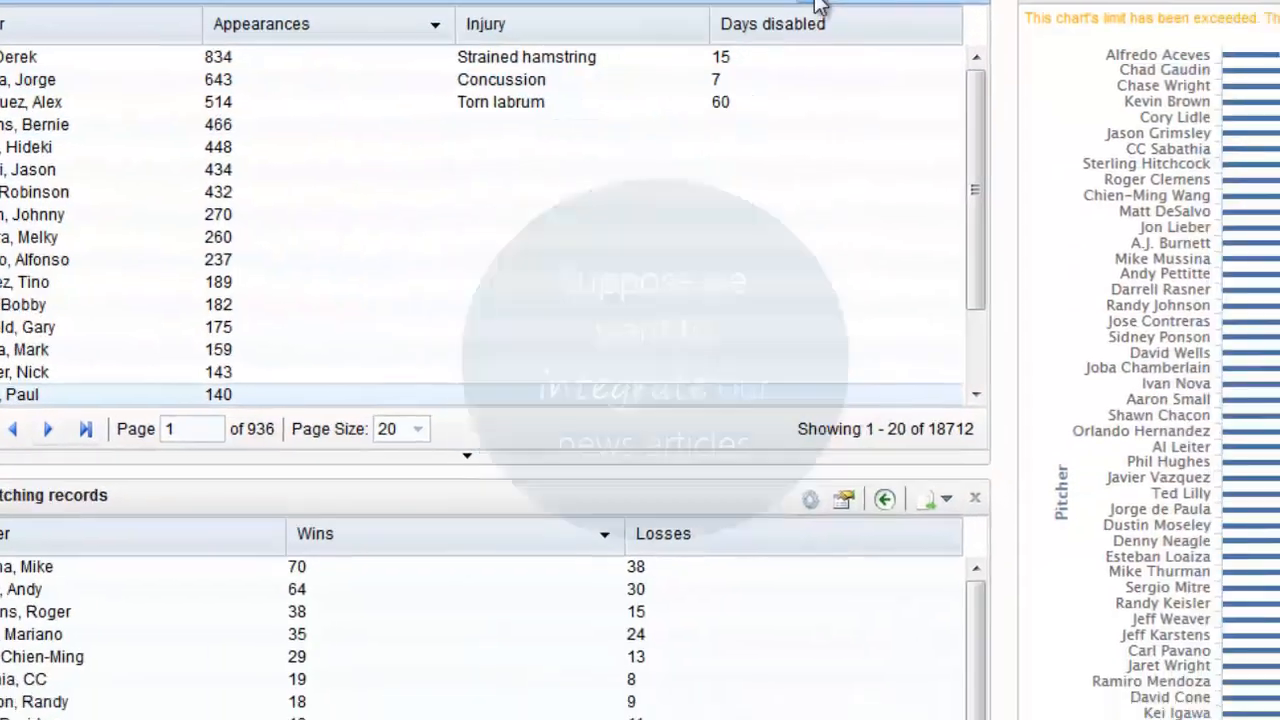
click(997, 125)
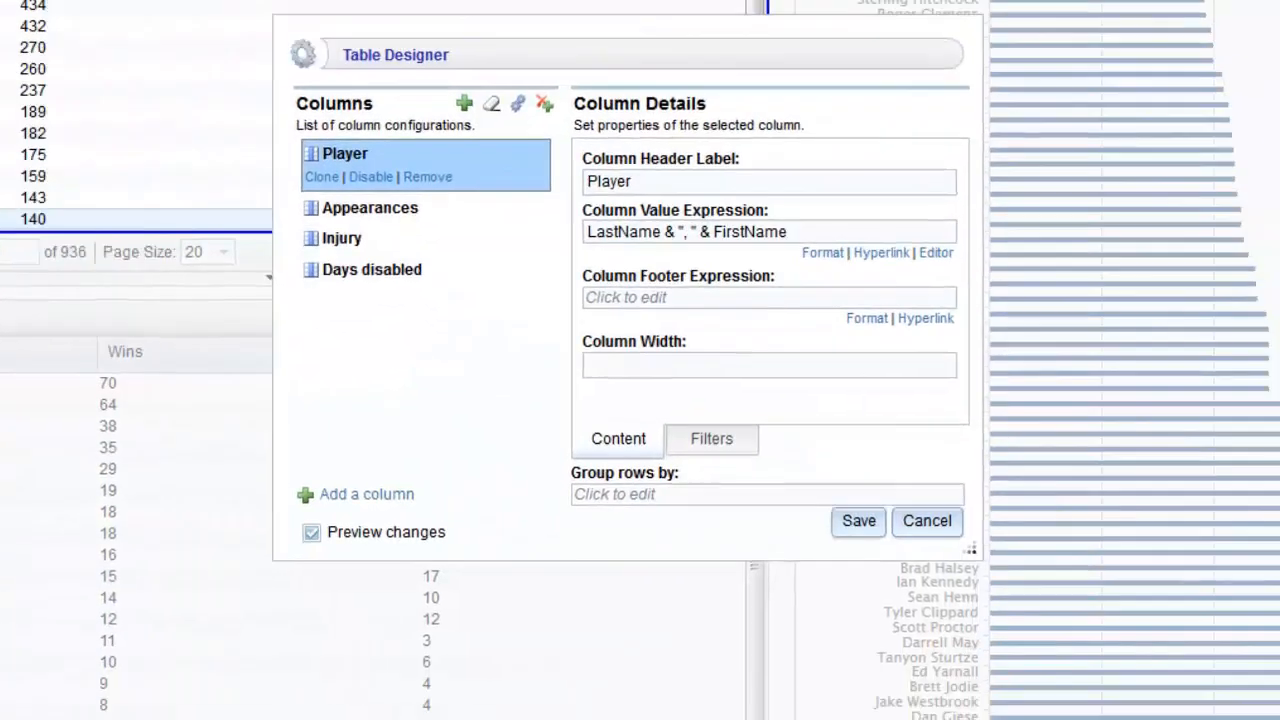
- Add a column valued by Player Extracted > Document > Document's Original Location
click(464, 104)
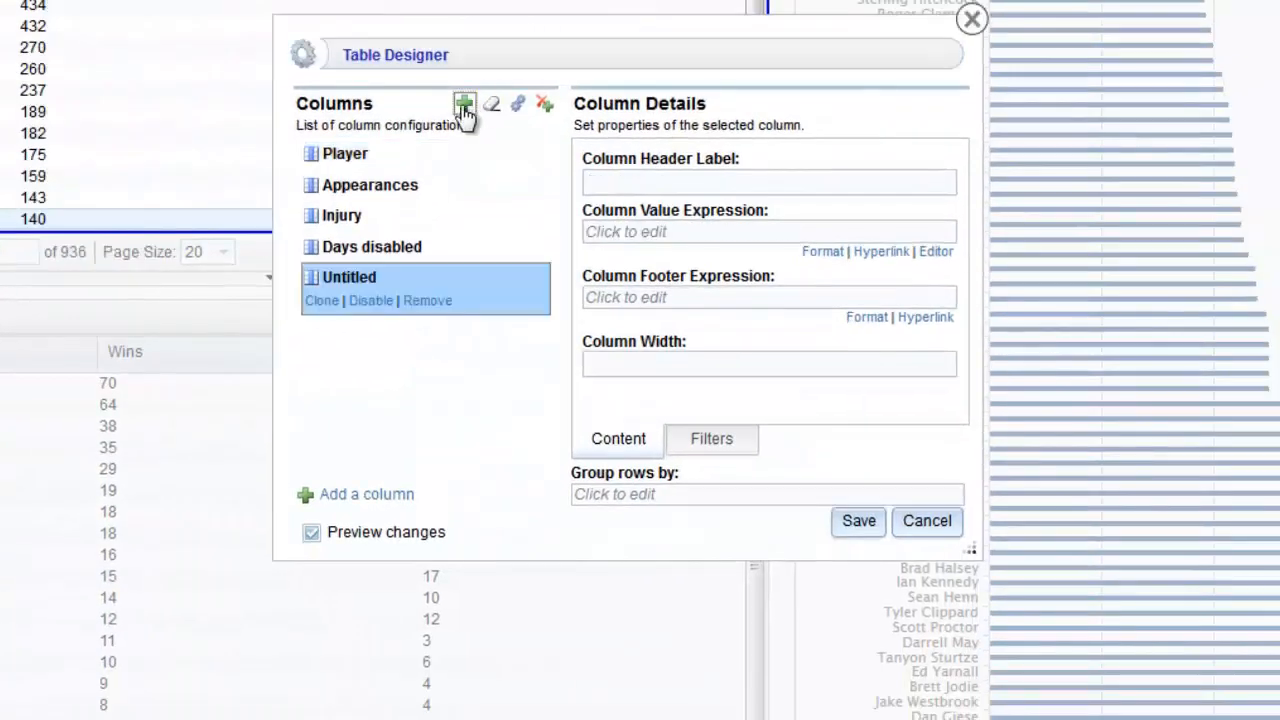
click(604, 233)
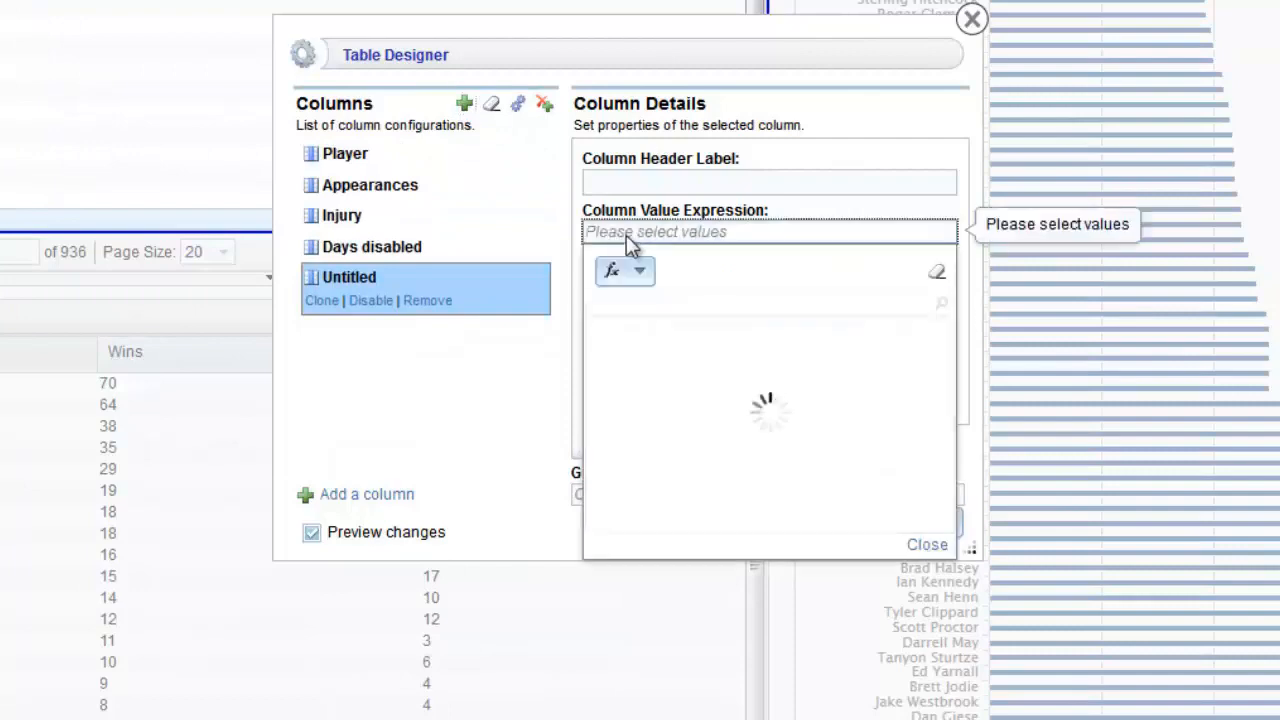
scroll(737, 432, down, 4)
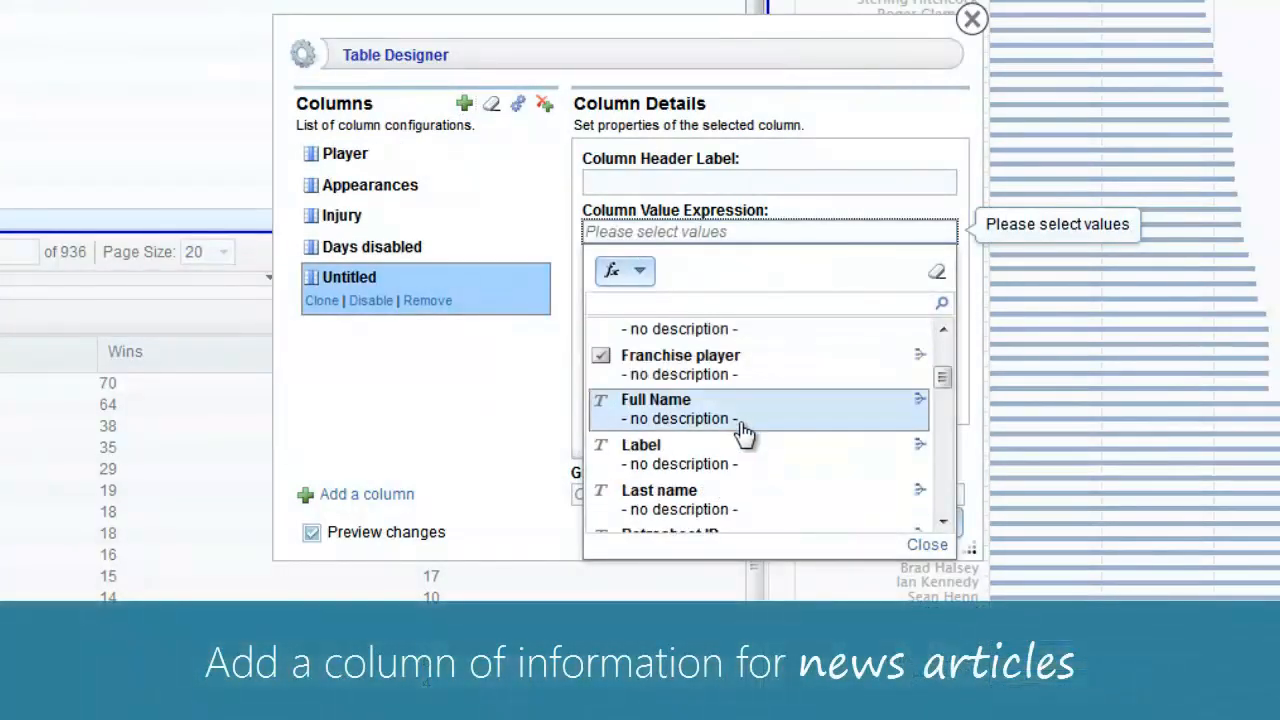
scroll(745, 432, down, 8)
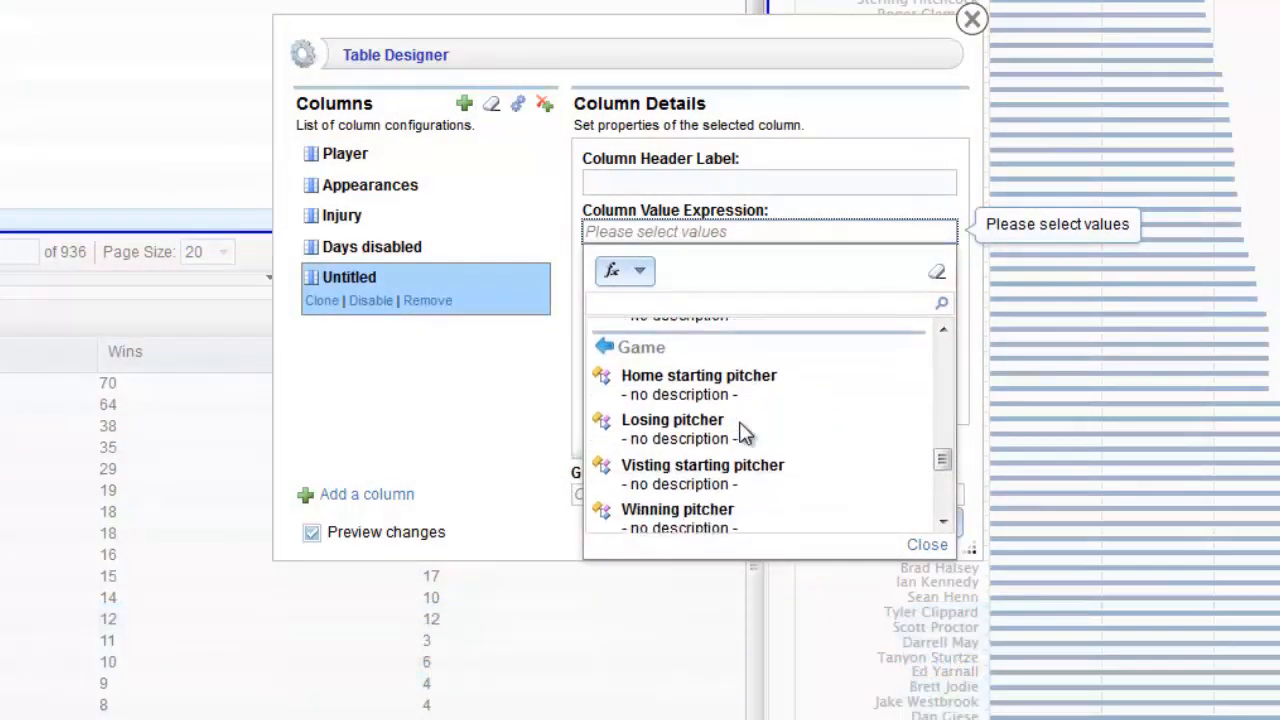
scroll(745, 432, down, 4)
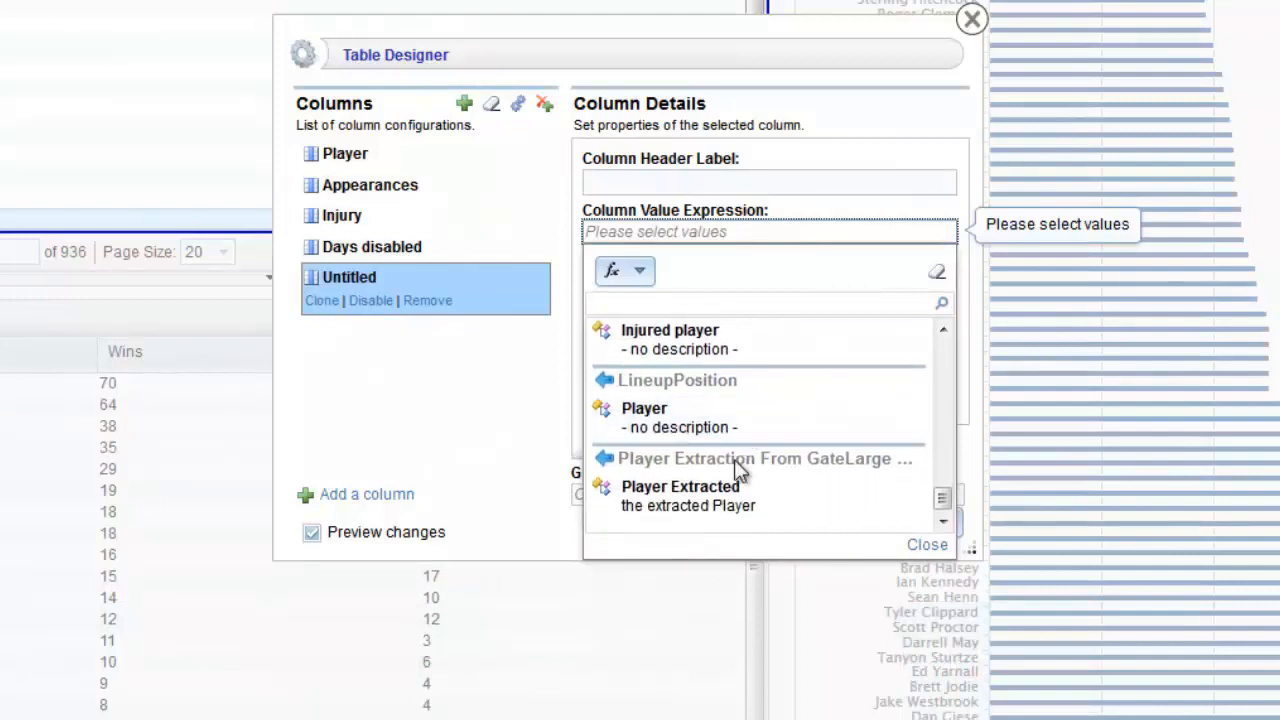
click(720, 500)
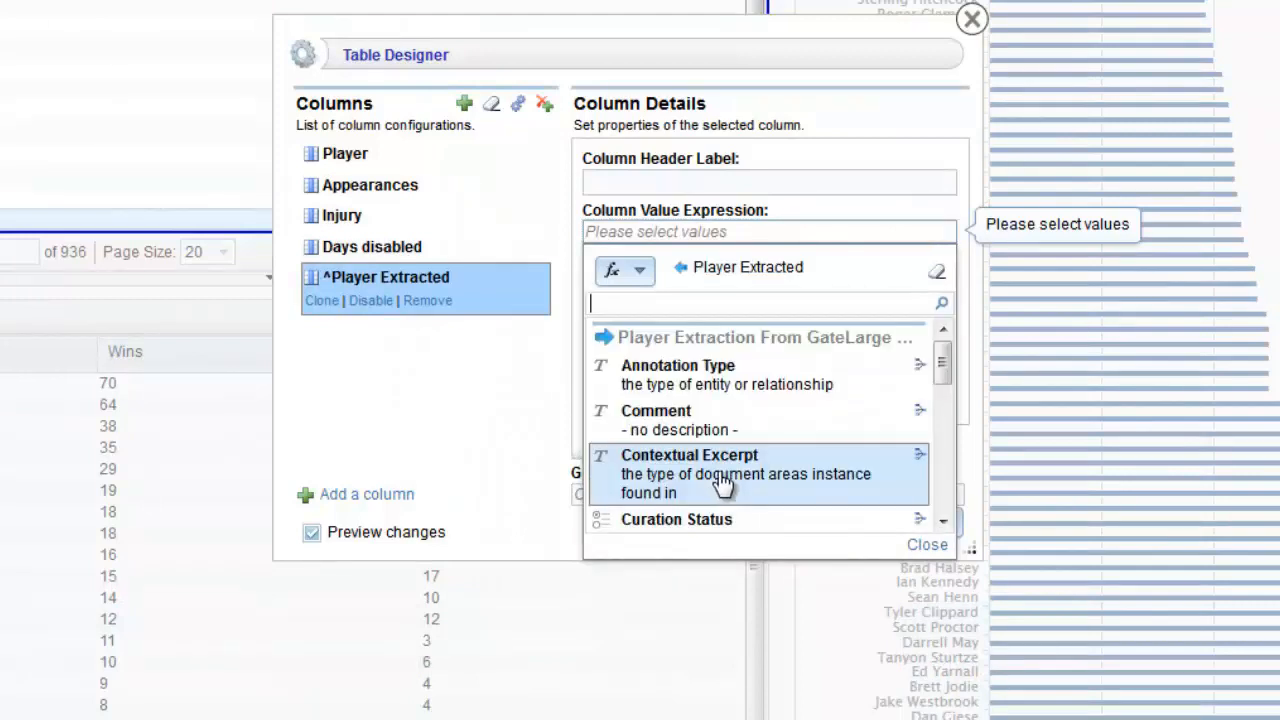
scroll(752, 408, down, 3)
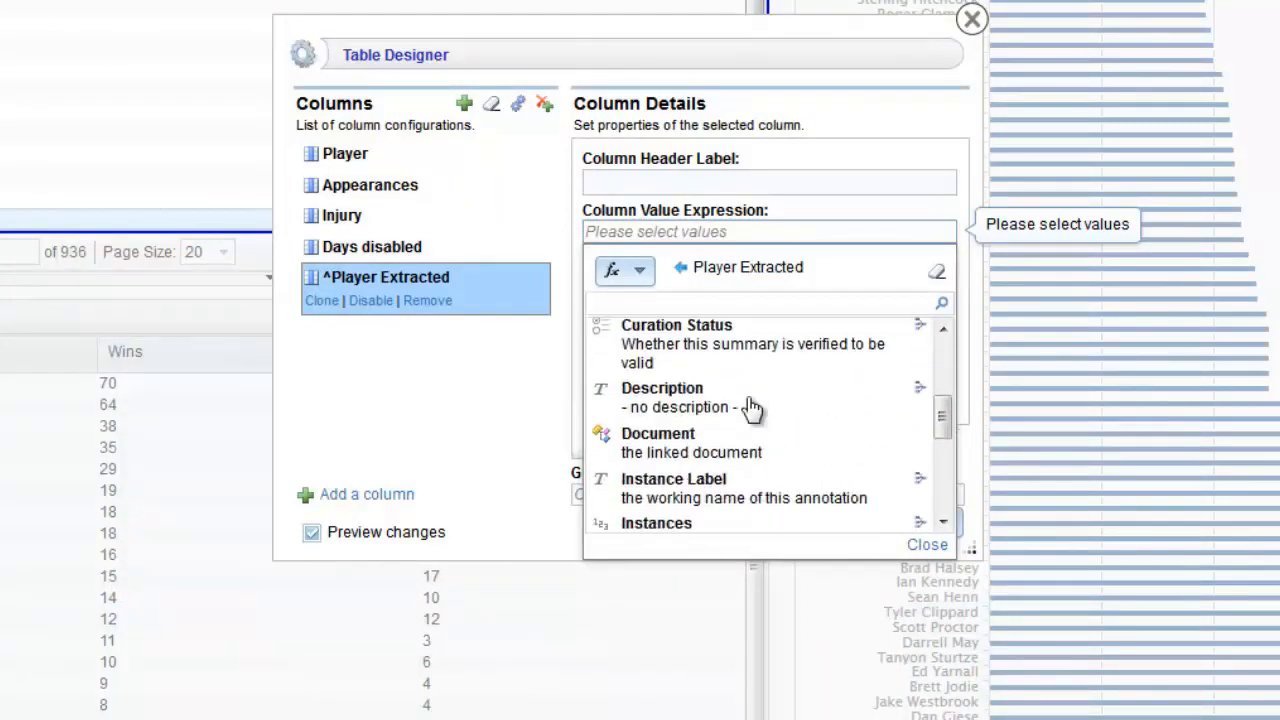
scroll(752, 408, down, 1)
click(660, 428)
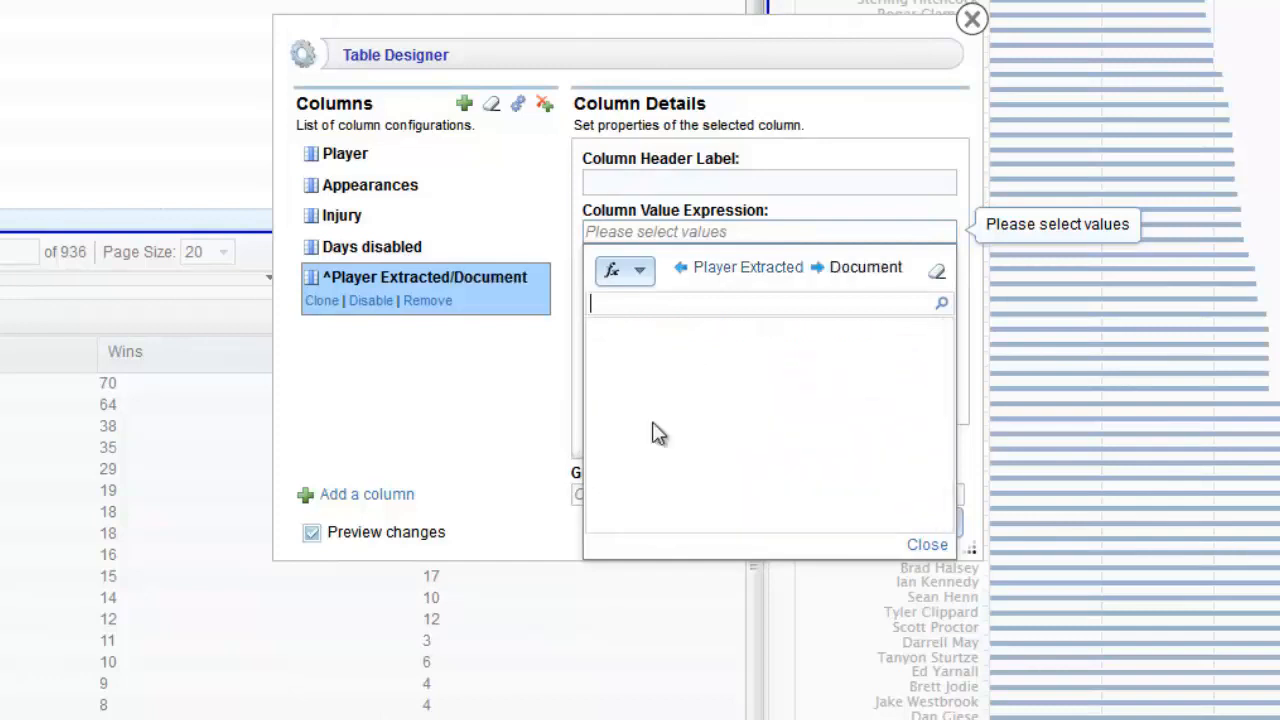
scroll(680, 425, down, 2)
scroll(680, 425, down, 1)
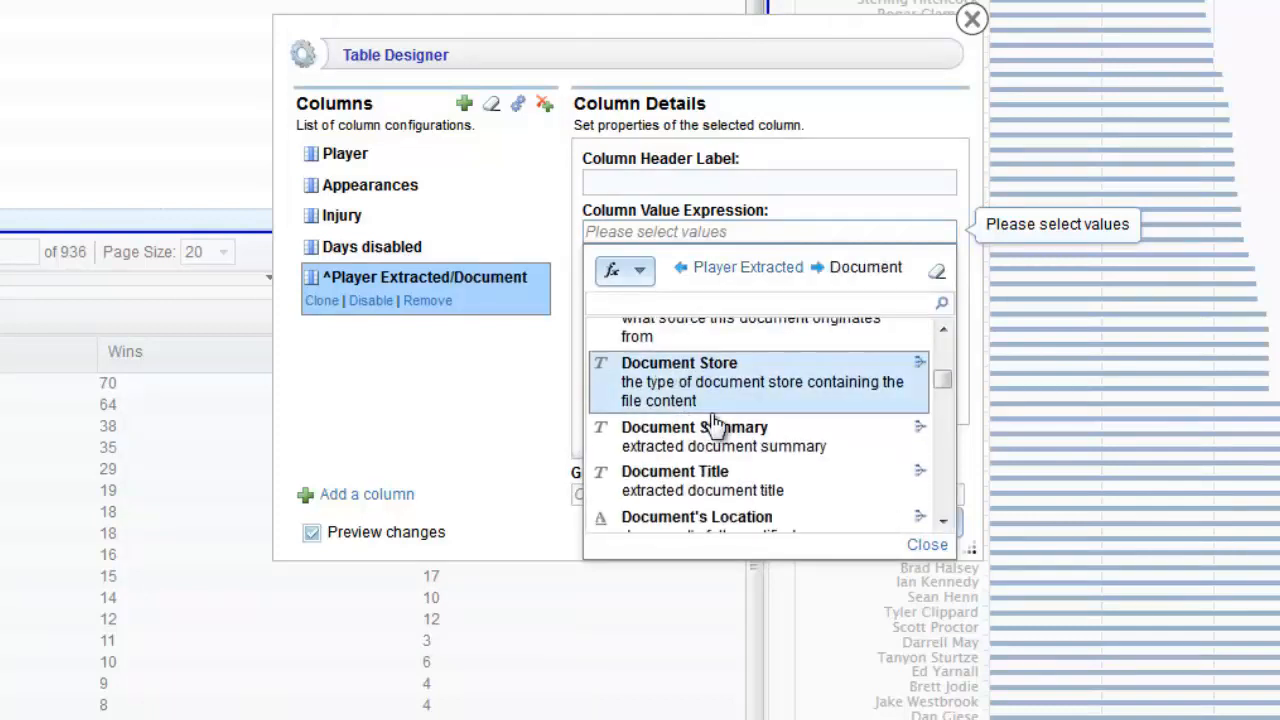
scroll(760, 412, down, 3)
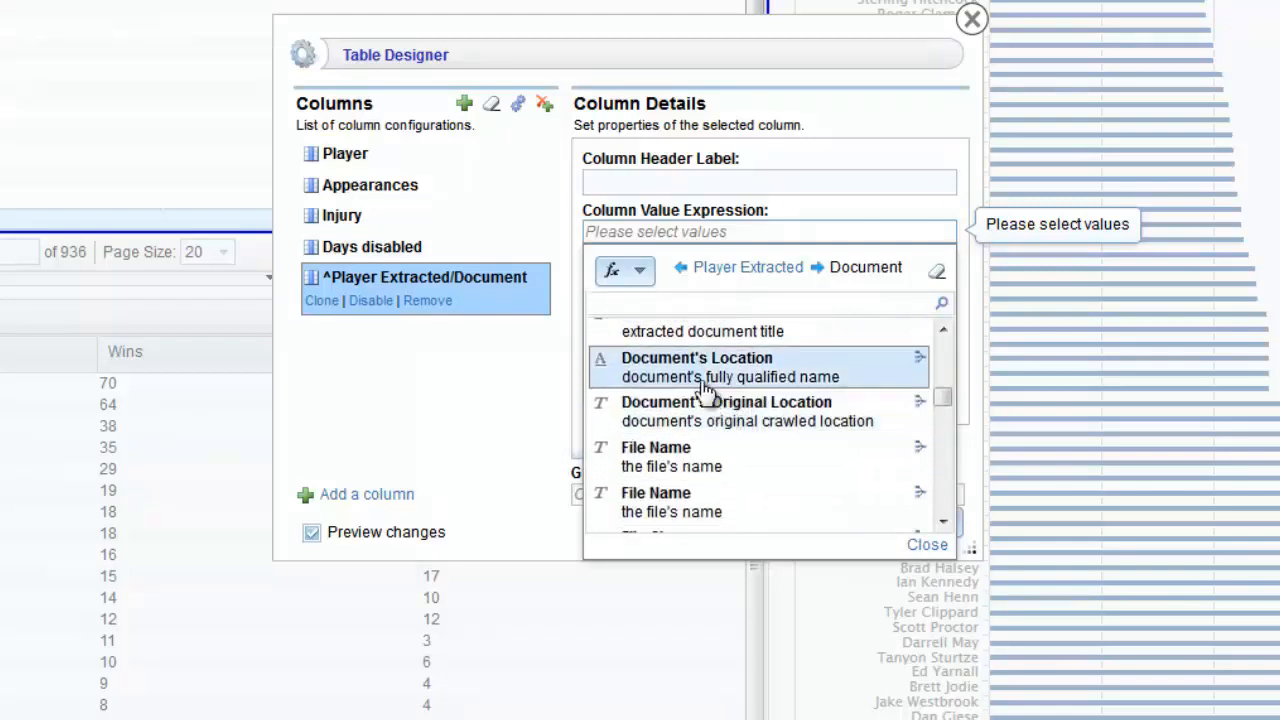
click(703, 413)
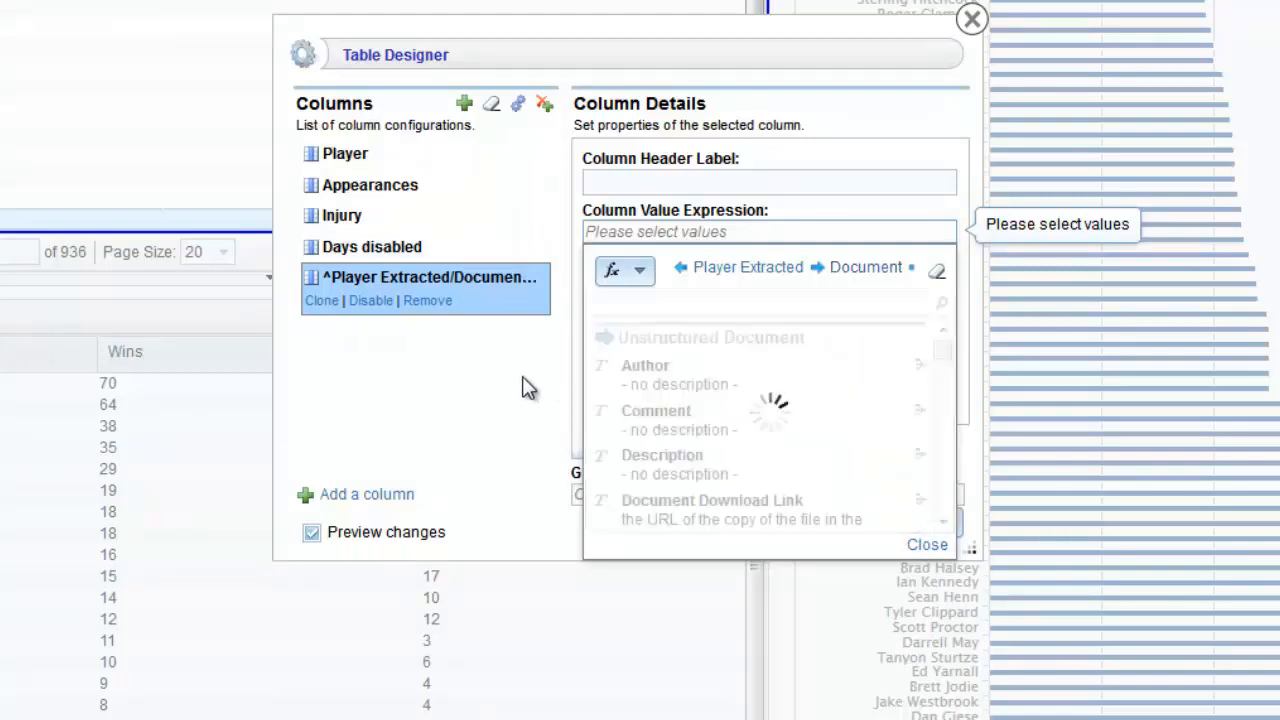
click(472, 400)
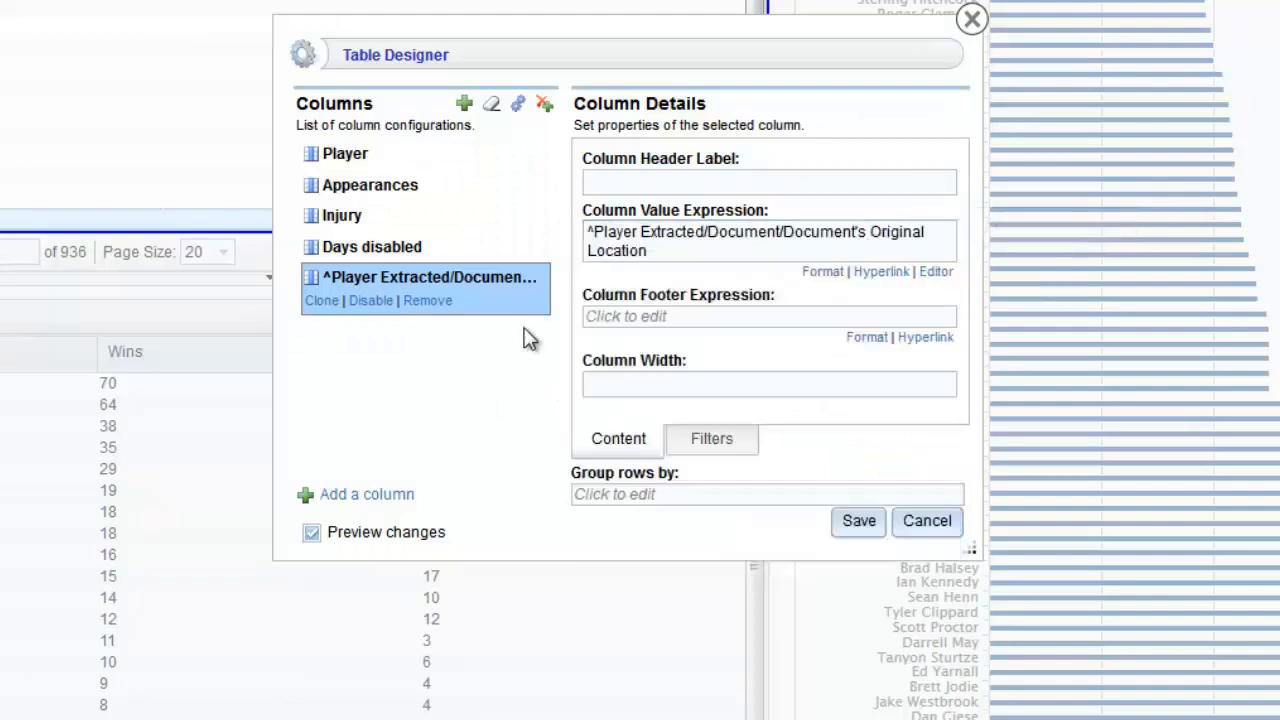
- Label the column 'Relevant news', save it, and select a player row with a news link
click(610, 182)
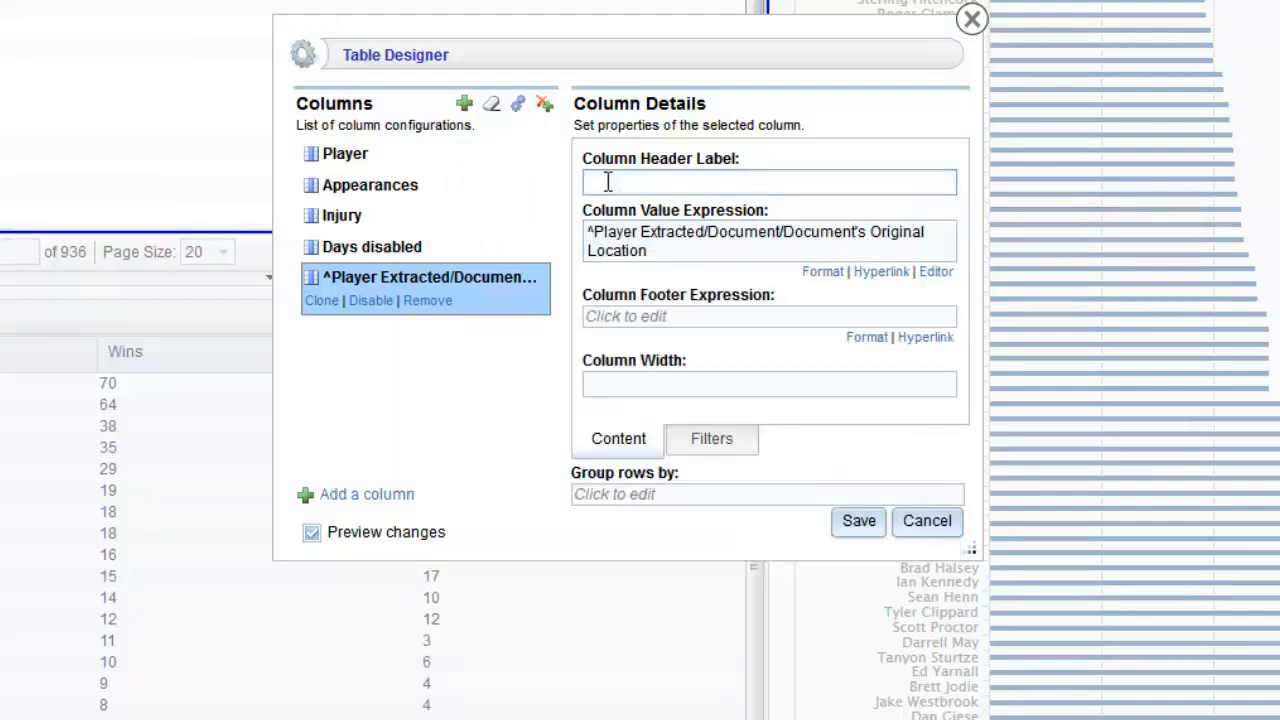
text(Relevan)
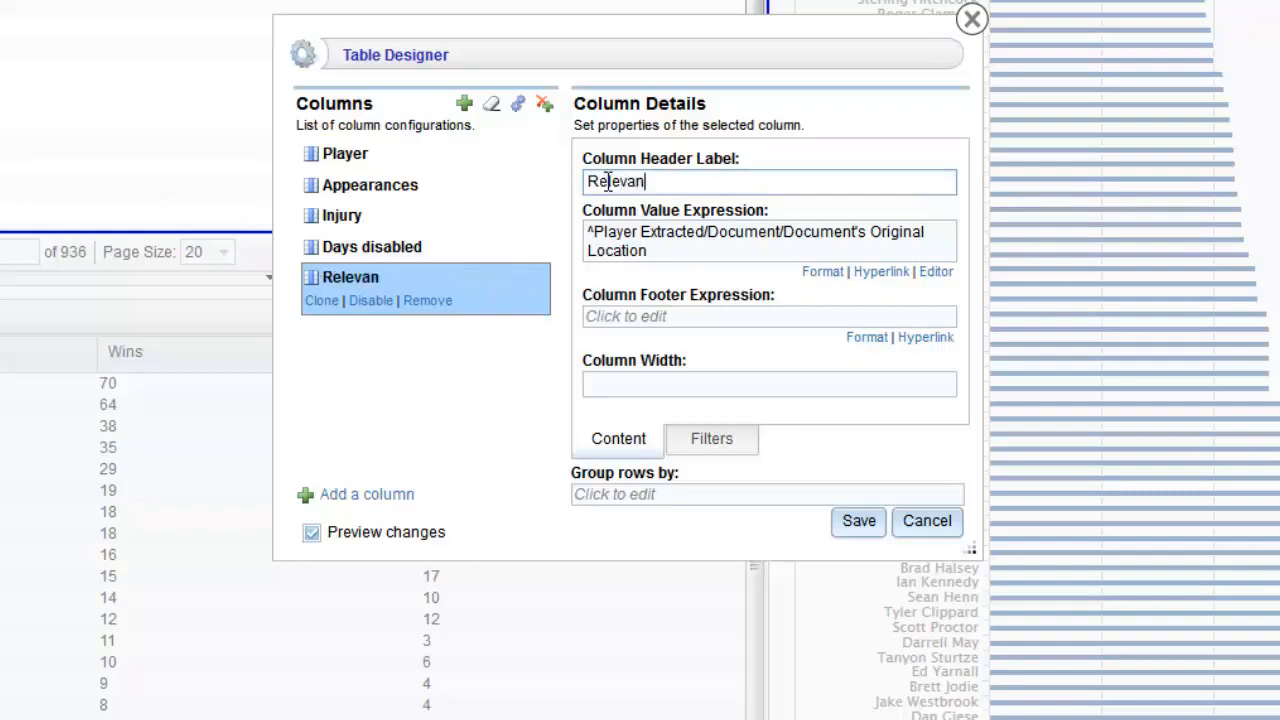
text(t news)
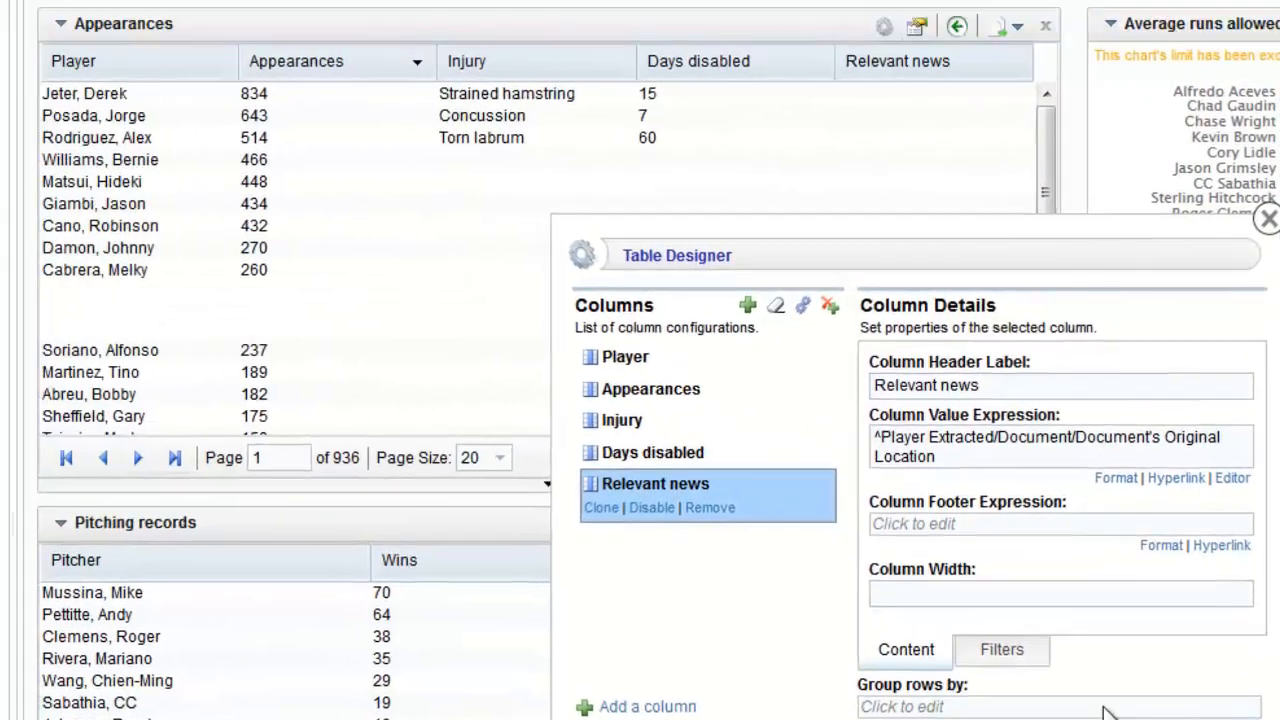
click(1104, 717)
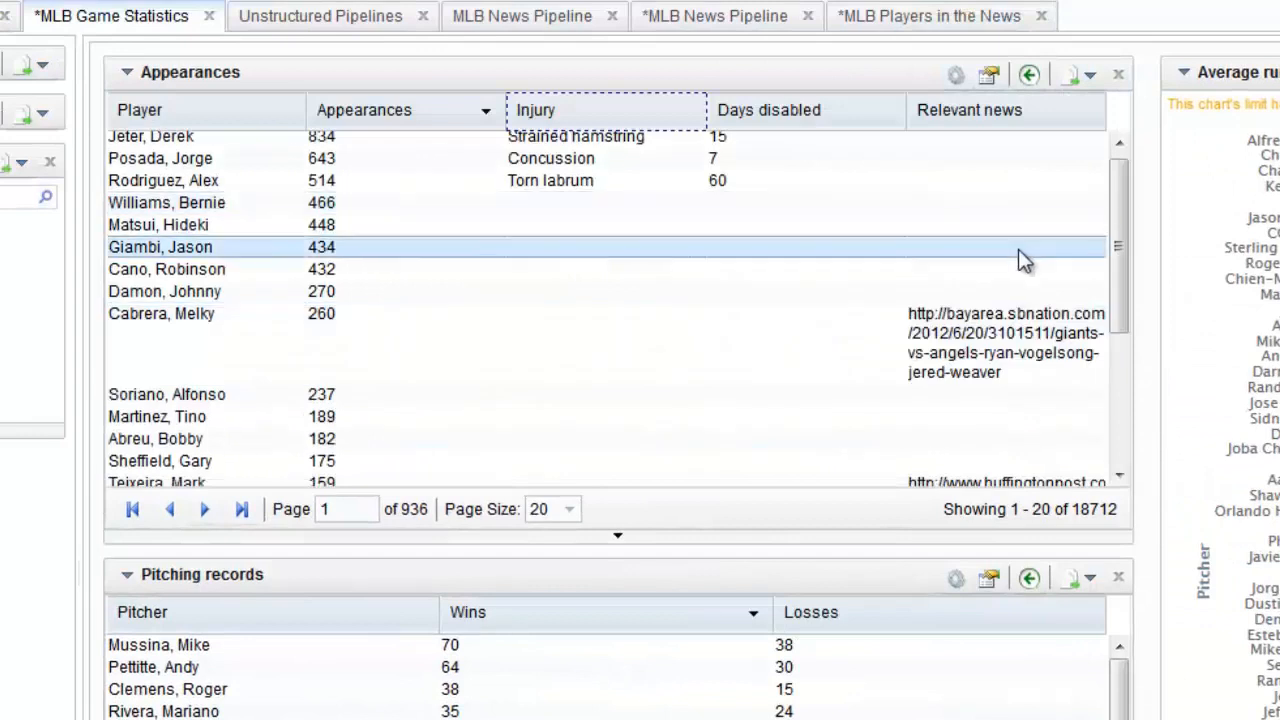
click(940, 342)
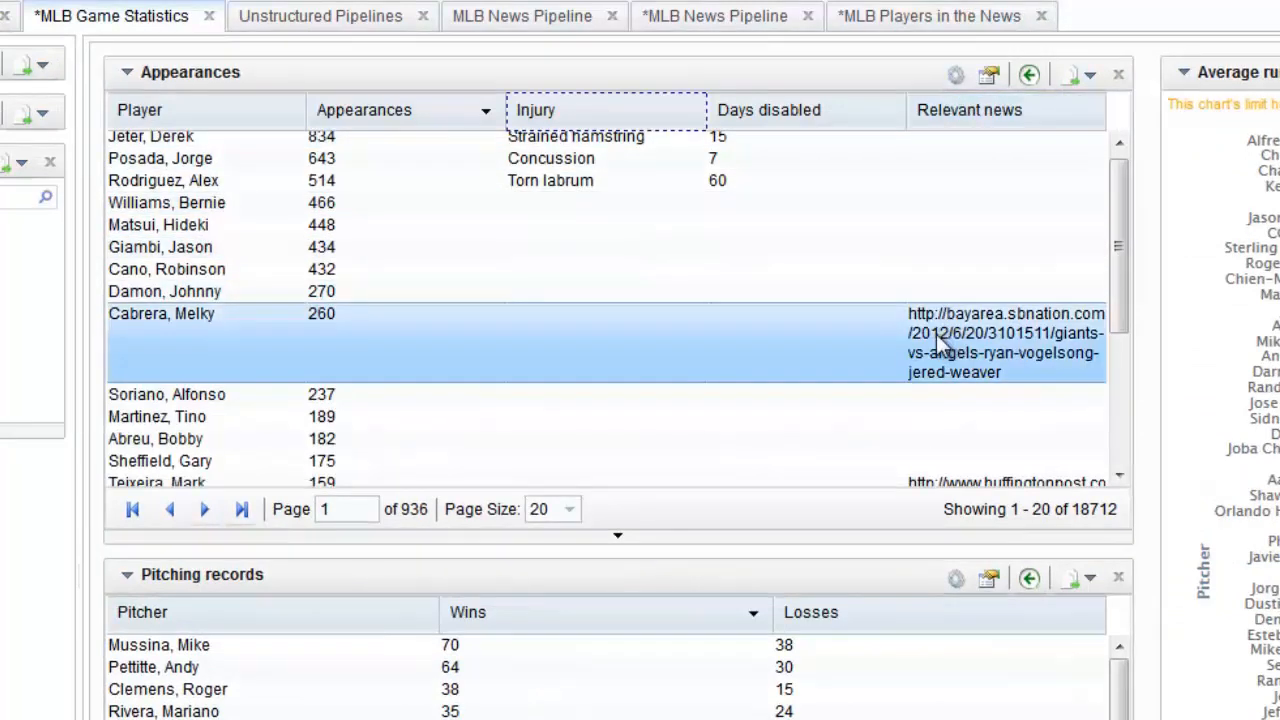